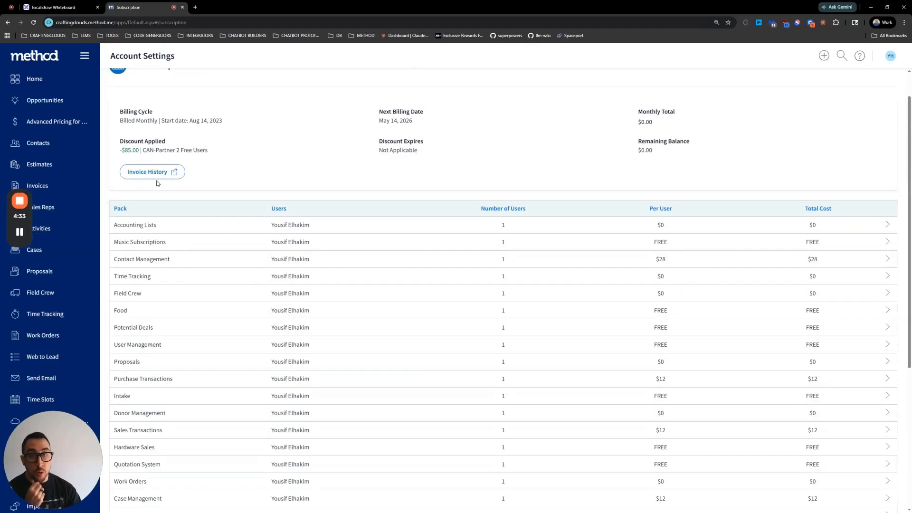
Step: View the Accounting Lists pack permissions in the subscription, and open the account's list of active users
left_click(312, 228)
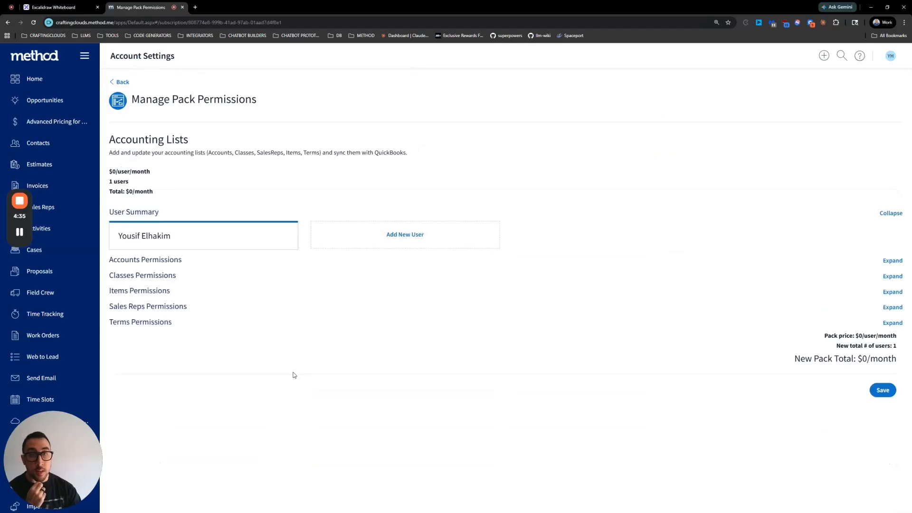
left_click(409, 236)
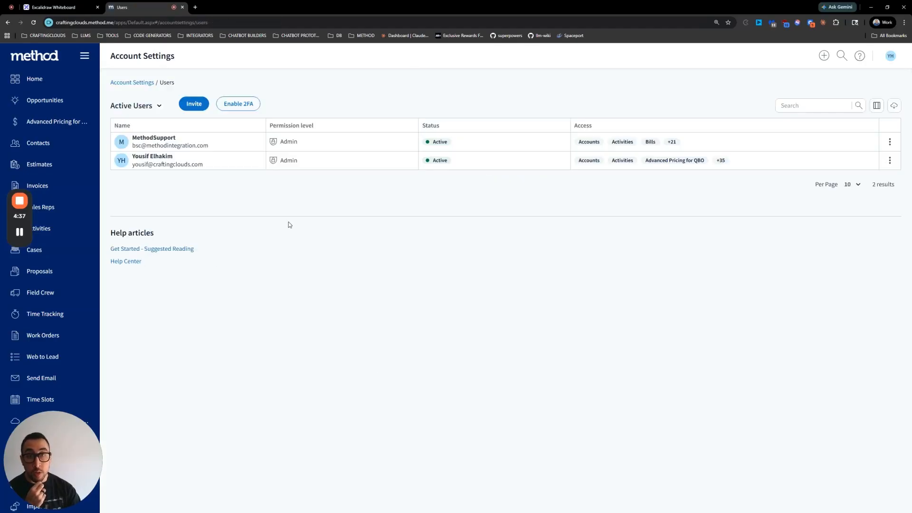
left_click(147, 83)
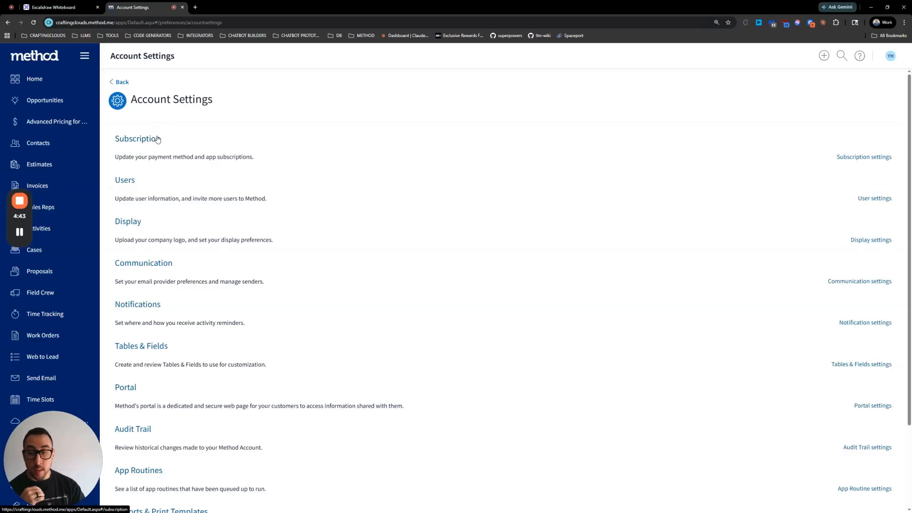
left_click(133, 184)
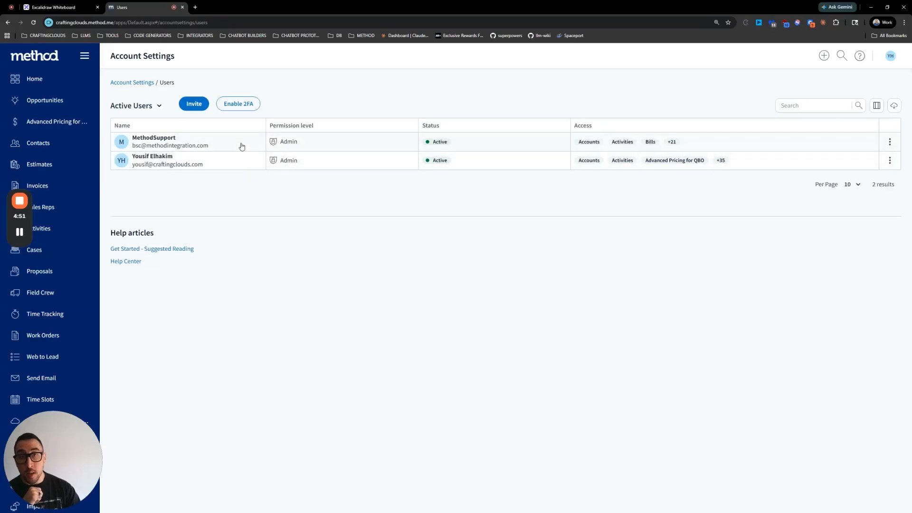
Step: Open the application access permissions of the MethodSupport user, showing the apps in the Accounting Lists pack
left_click(242, 146)
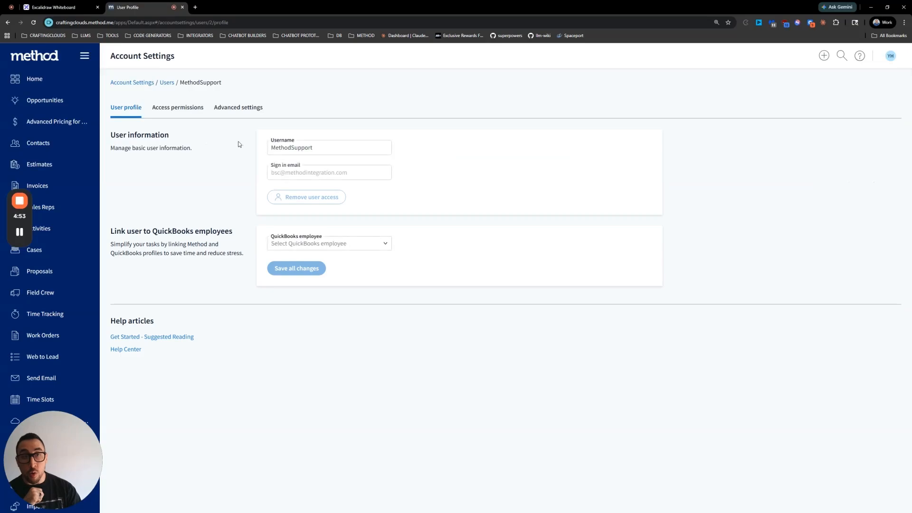
left_click(200, 109)
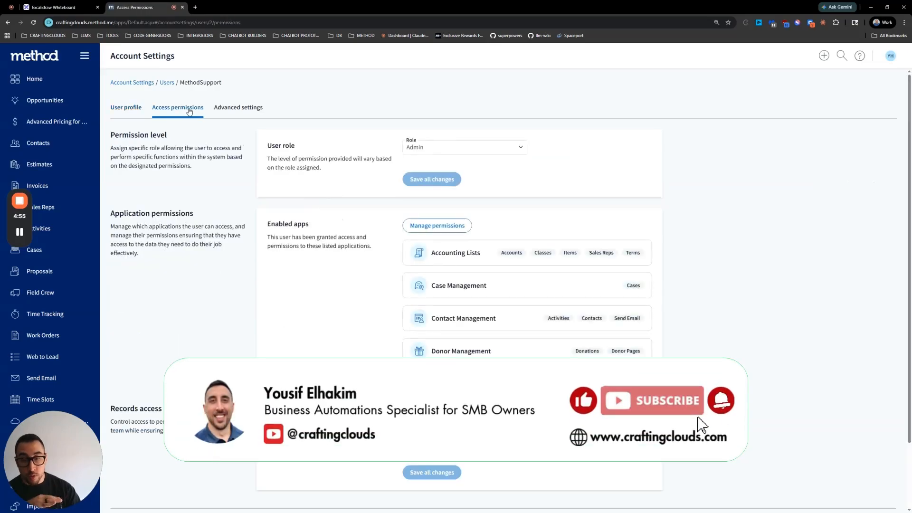
left_click(428, 226)
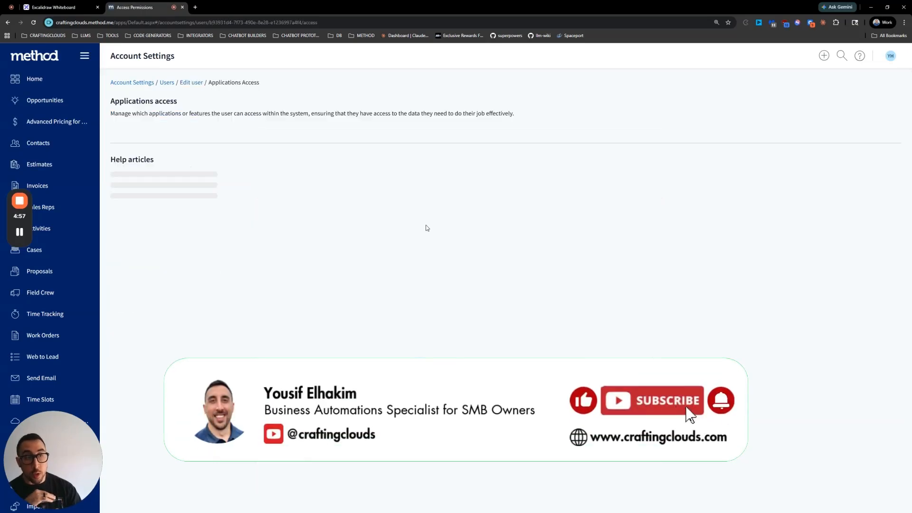
left_click(331, 179)
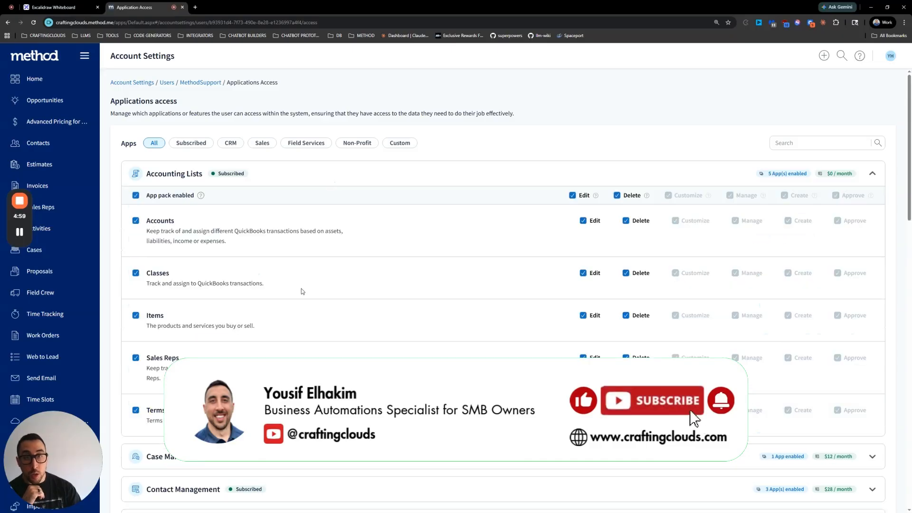
Step: Try turning the Items app access and its Manage permission off and back on for MethodSupport
scroll(225, 266, "down", 1)
left_click(135, 279)
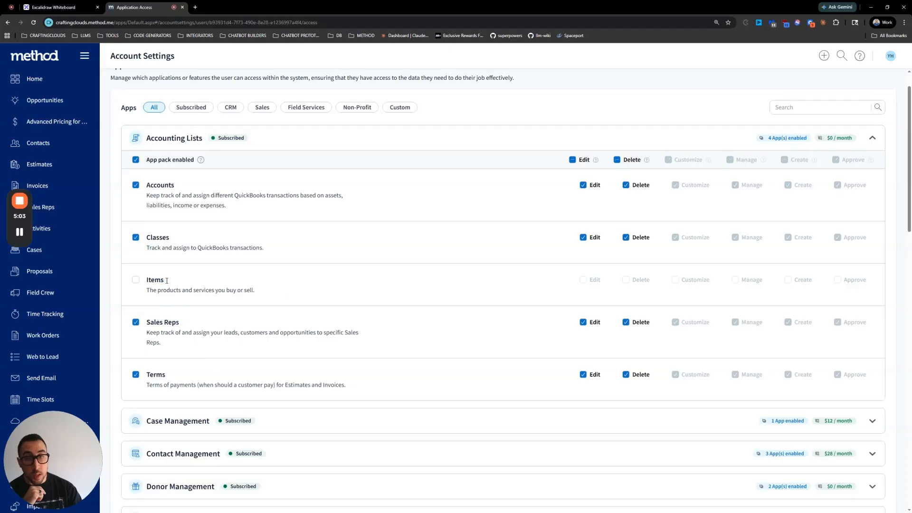
left_click(135, 280)
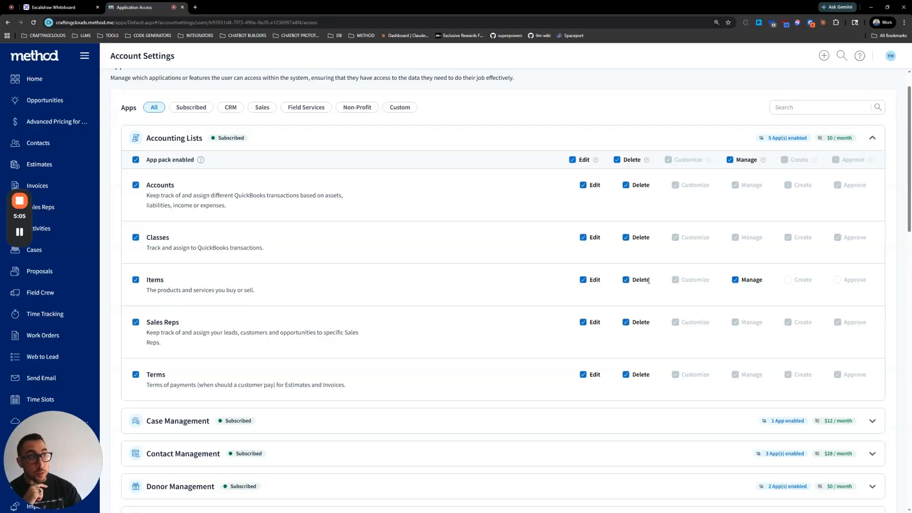
left_click(735, 280)
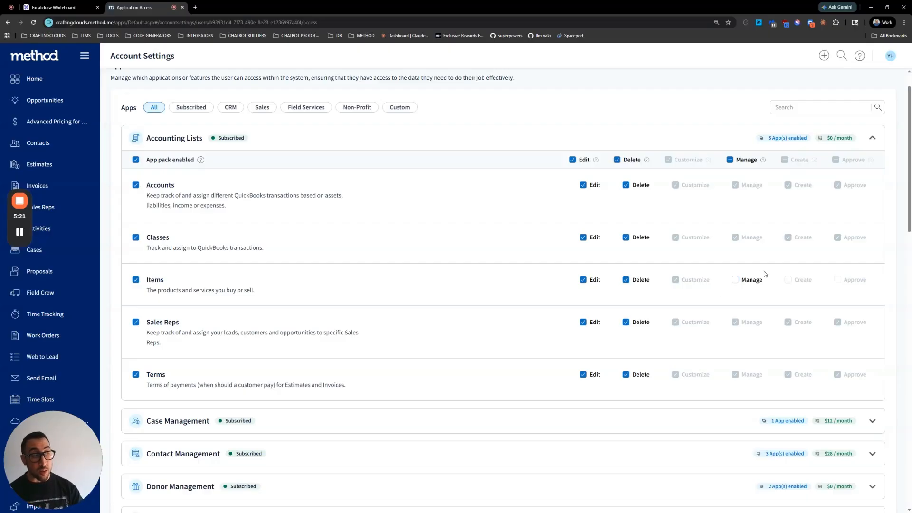
left_click(736, 280)
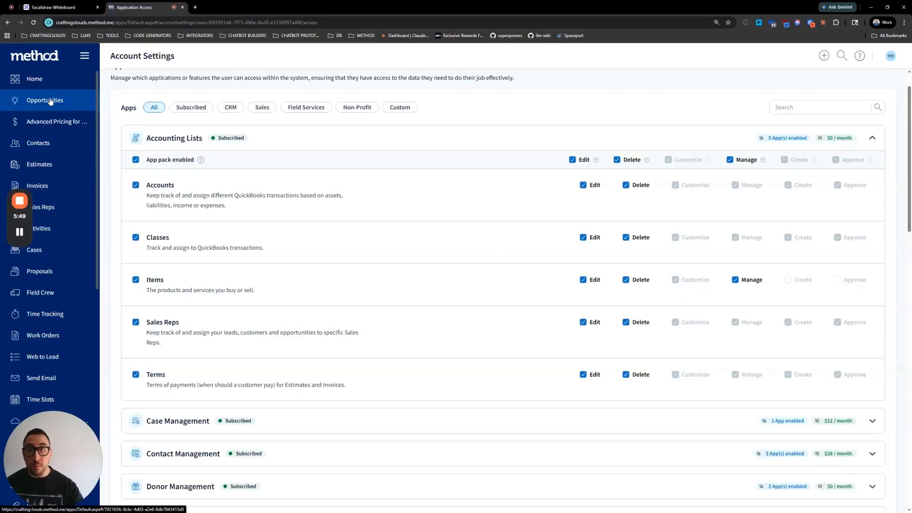
Step: Find the Items app on the home dashboard and open its management page with the list of screens
left_click(47, 78)
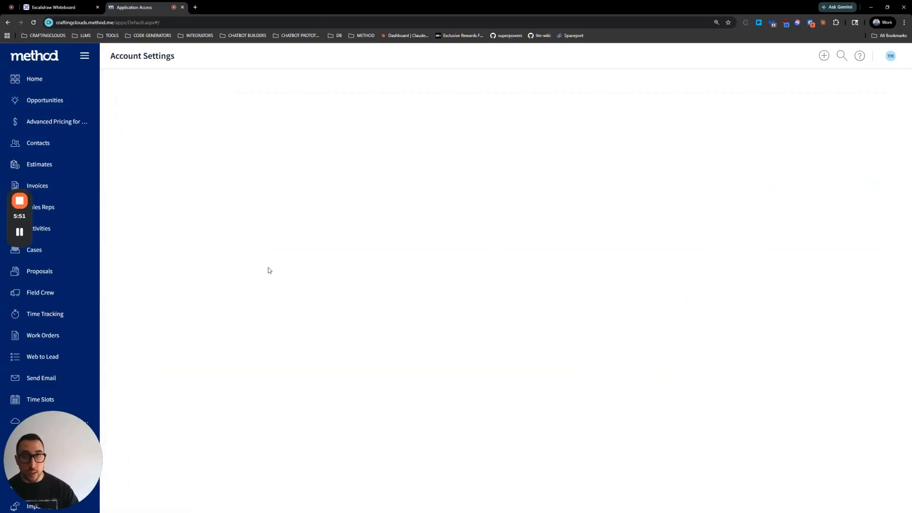
scroll(381, 303, "down", 3)
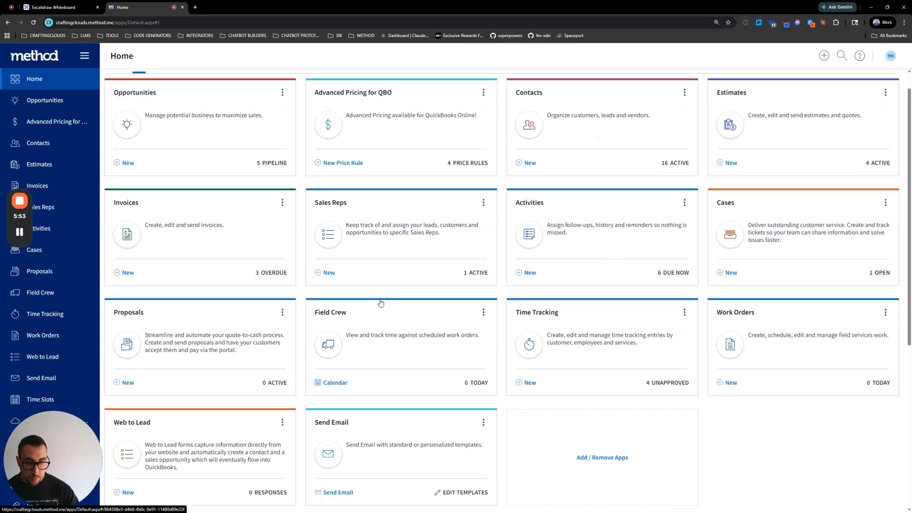
scroll(542, 311, "down", 4)
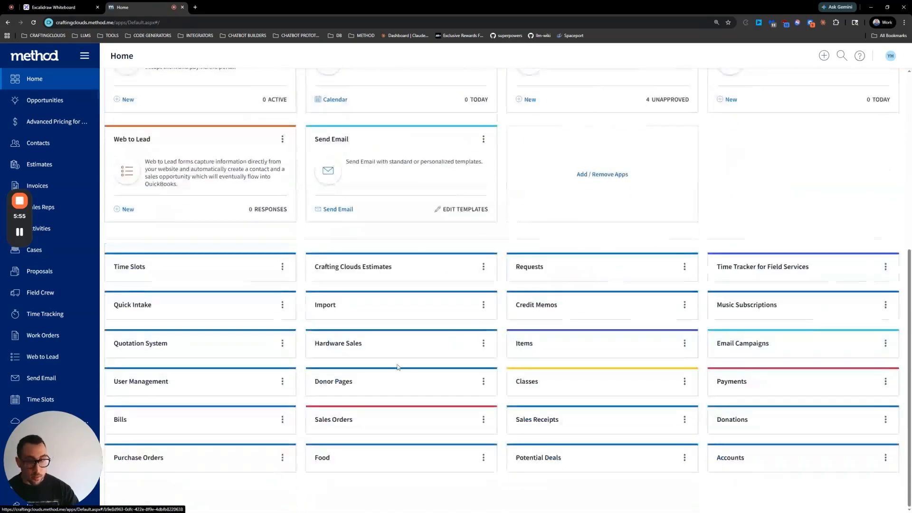
left_click(686, 345)
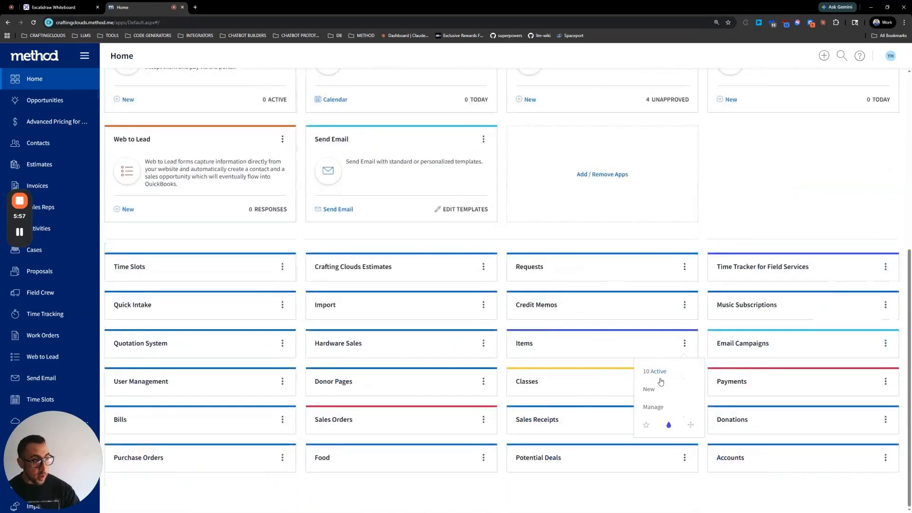
left_click(652, 407)
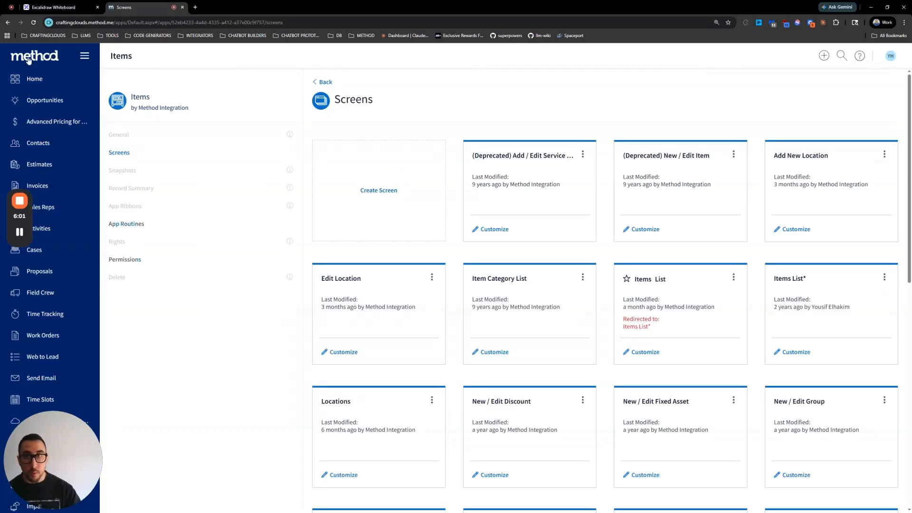
Step: Return to the home dashboard and open the management page of the Advanced Pricing for QBO app
left_click(30, 61)
left_click(484, 113)
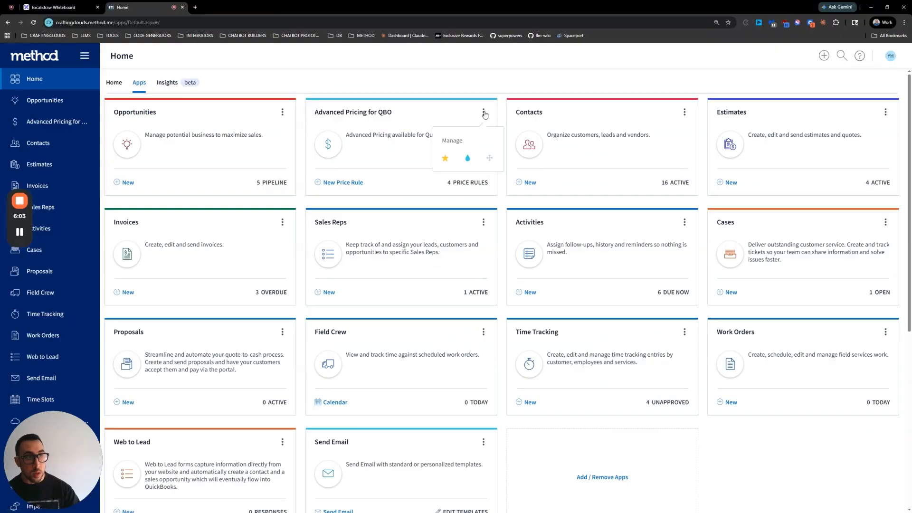
left_click(455, 148)
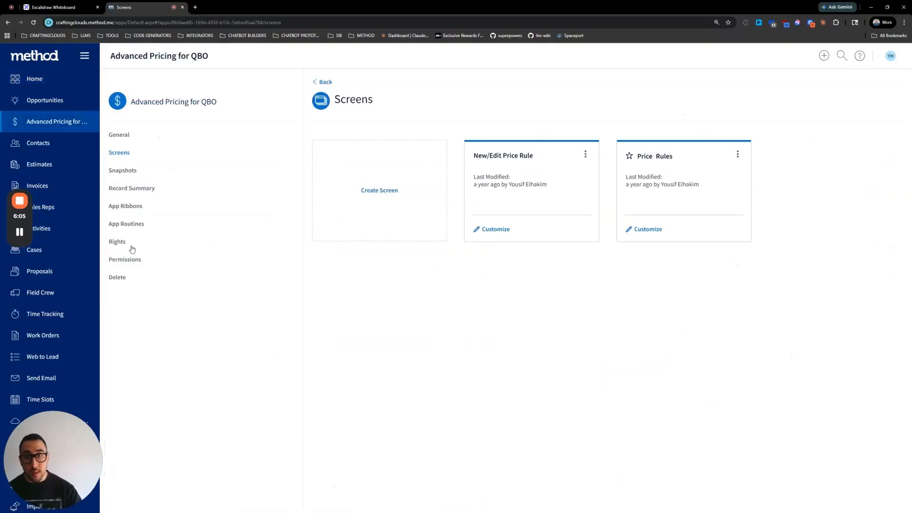
Step: Try enabling the Edit, Create, Delete and Approve rights for the Advanced Pricing for QBO app, leaving without saving
left_click(131, 248)
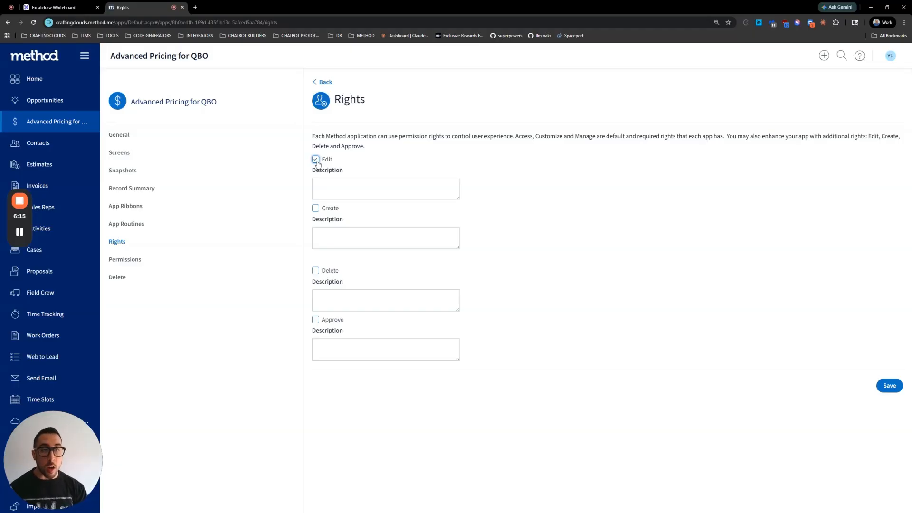
left_click(315, 208)
left_click(315, 271)
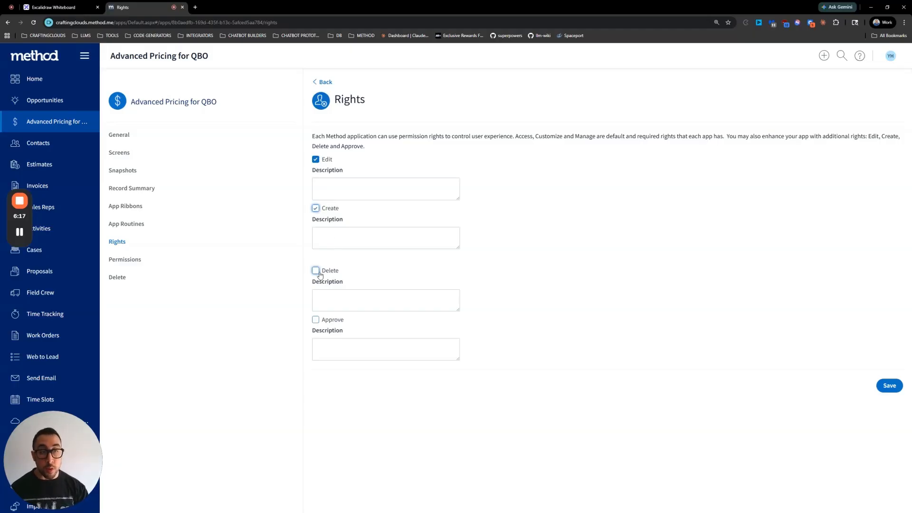
left_click(316, 320)
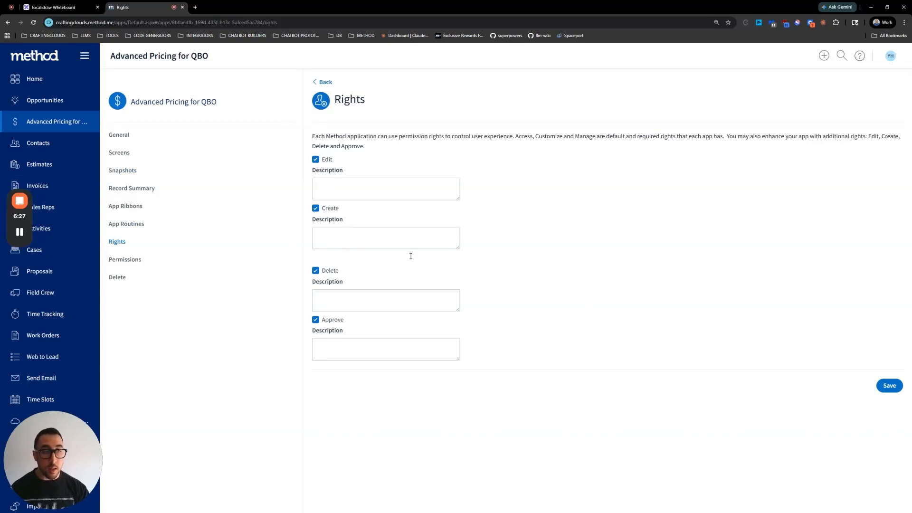
left_click(40, 77)
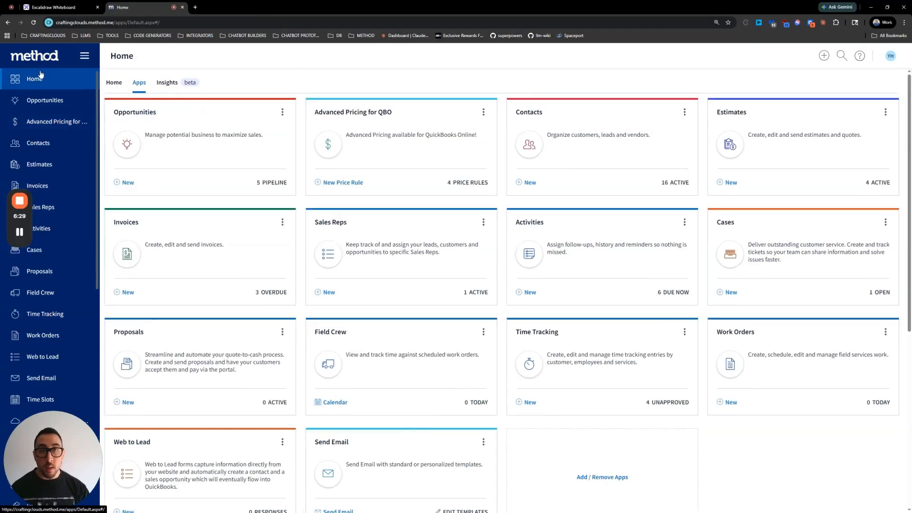
Step: Check the platform-level security notes on the Excalidraw whiteboard, and switch back to Method to open the account settings
left_click(61, 9)
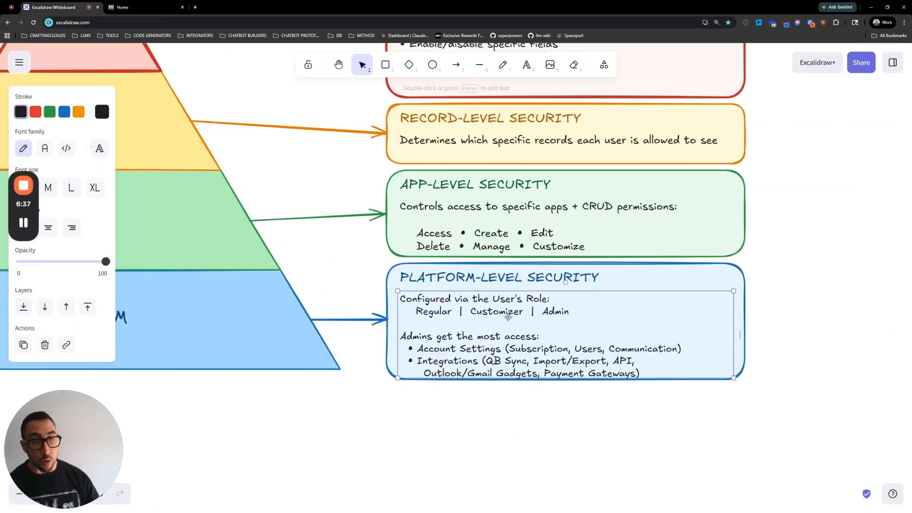
left_click(142, 7)
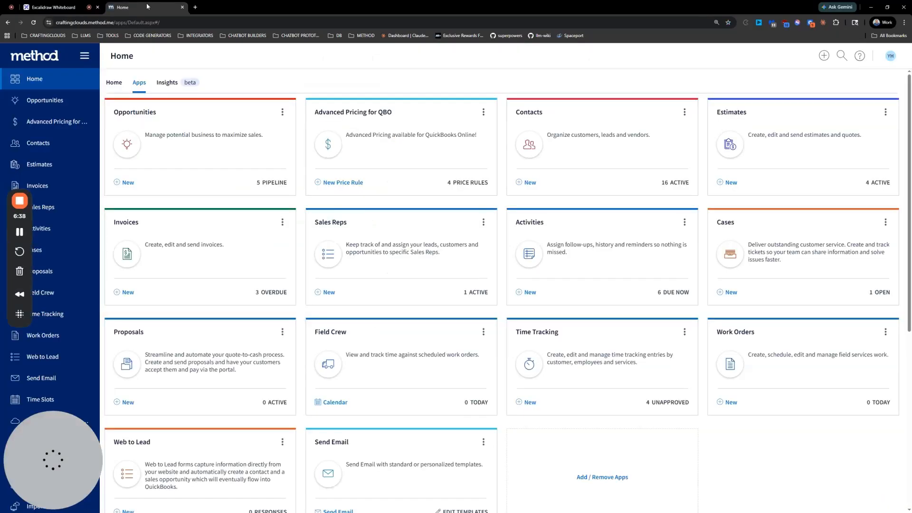
left_click(889, 56)
left_click(851, 122)
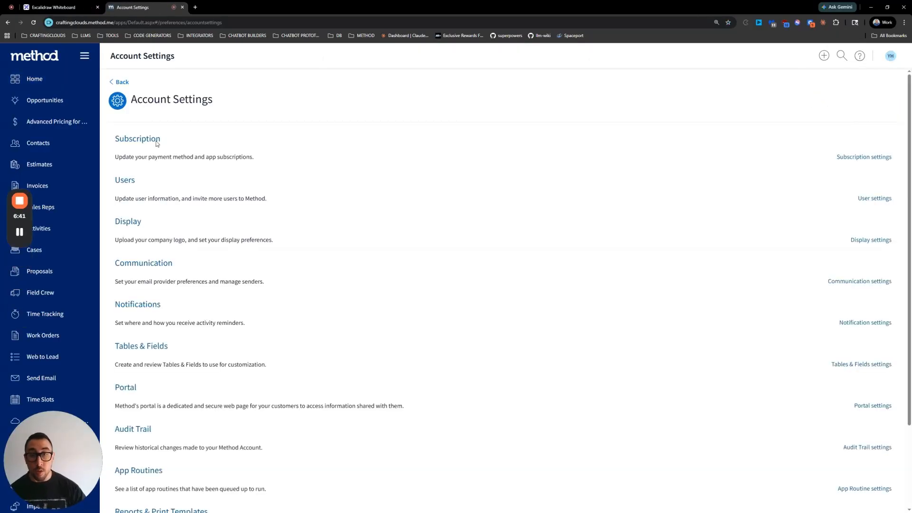
Step: Review the account's Communication email settings and the history of sent emails, returning to the account settings
left_click(156, 265)
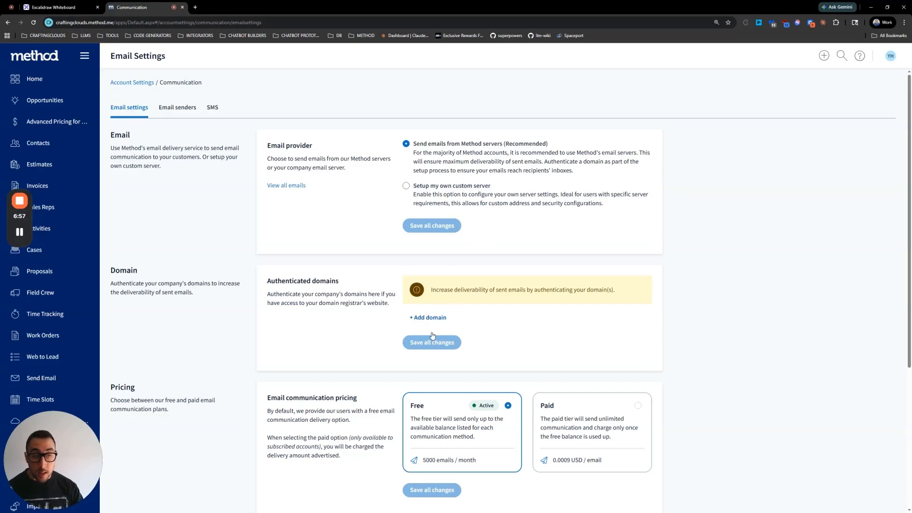
scroll(418, 328, "down", 2)
scroll(403, 349, "down", 2)
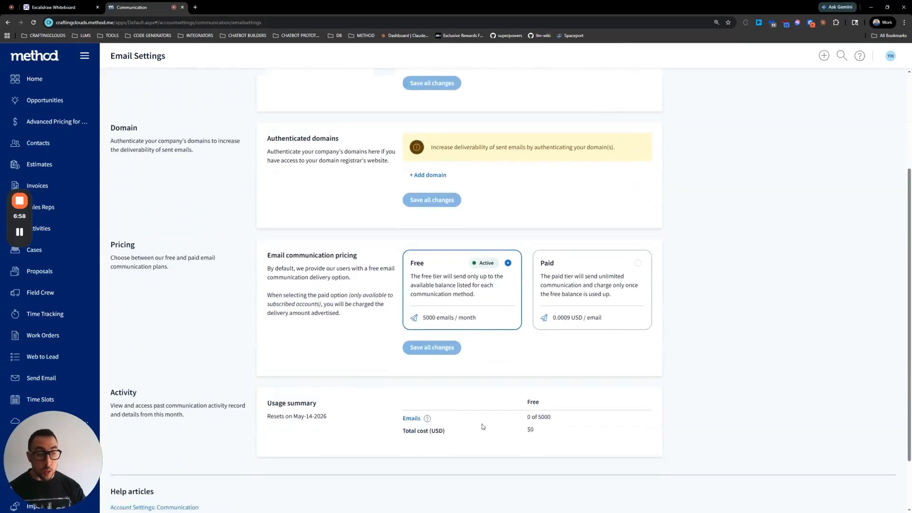
scroll(482, 426, "up", 4)
left_click(289, 186)
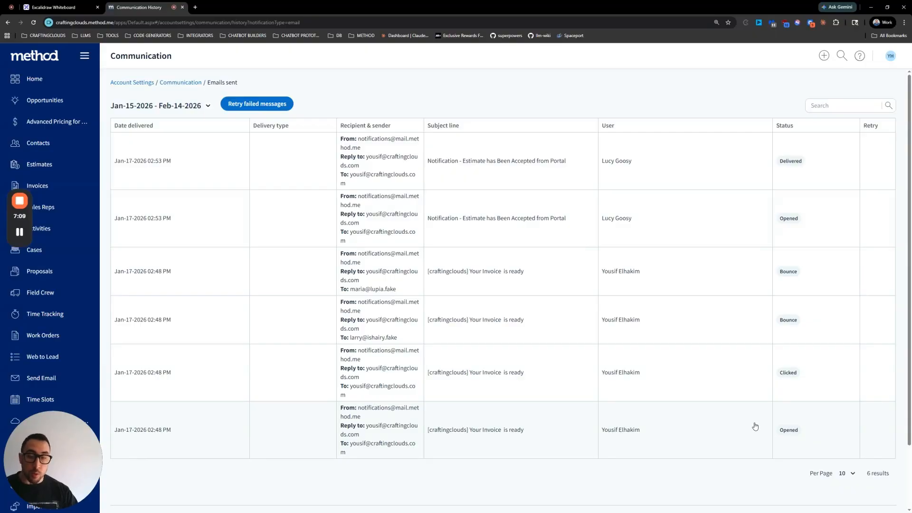
left_click(191, 84)
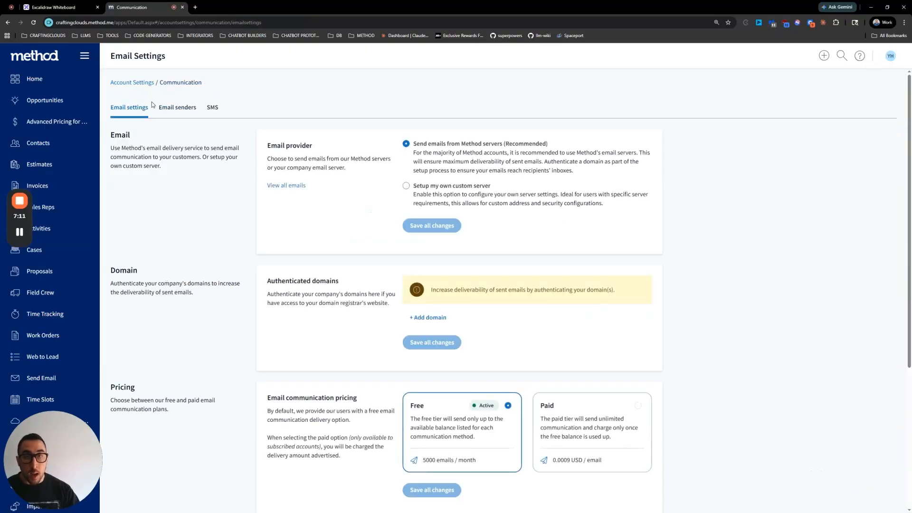
left_click(138, 83)
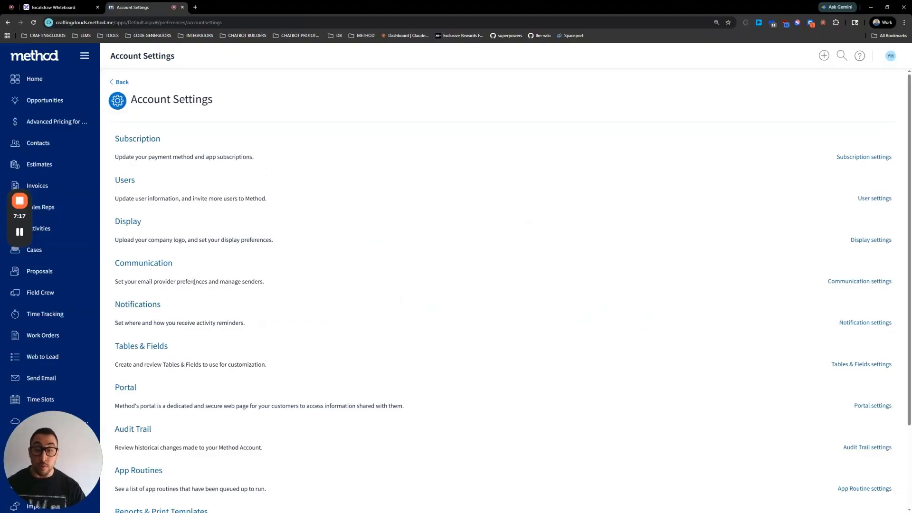
Step: Examine the QuickBooks sync page and its advanced settings among the account's integrations
left_click(892, 57)
left_click(842, 137)
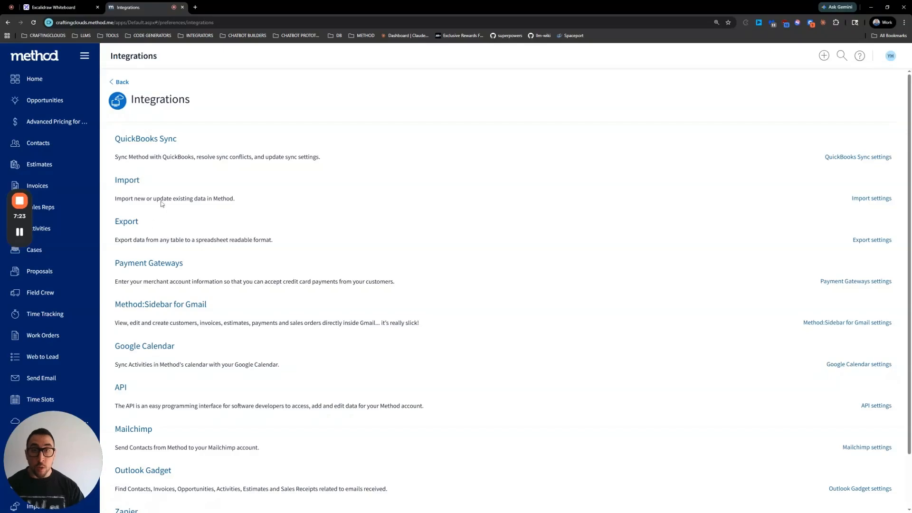
left_click(162, 143)
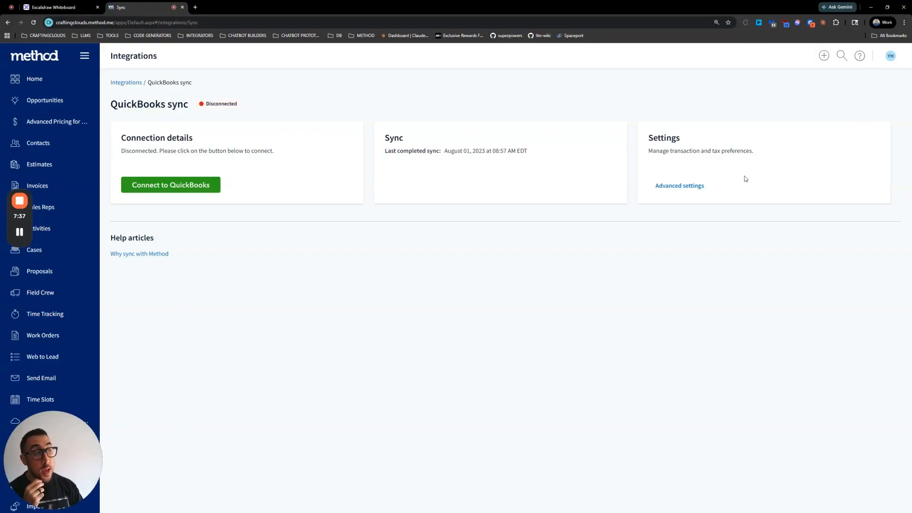
left_click(669, 187)
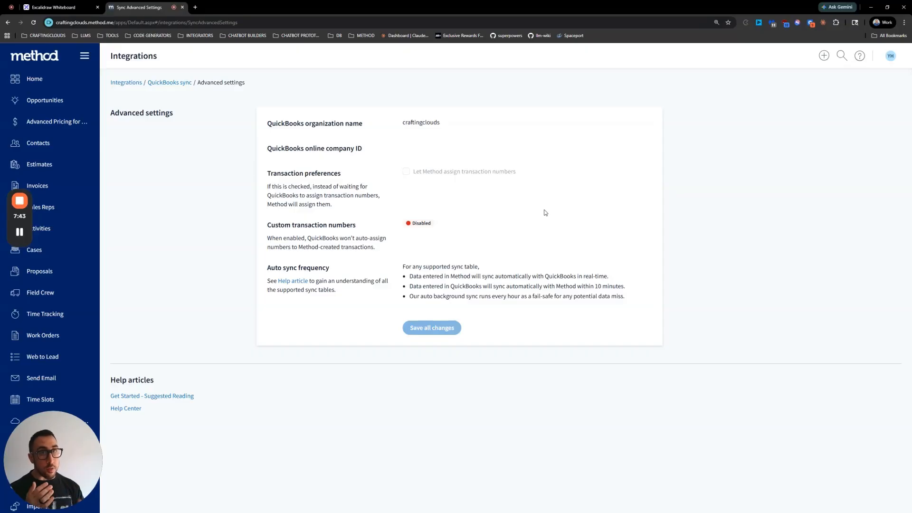
left_click(151, 82)
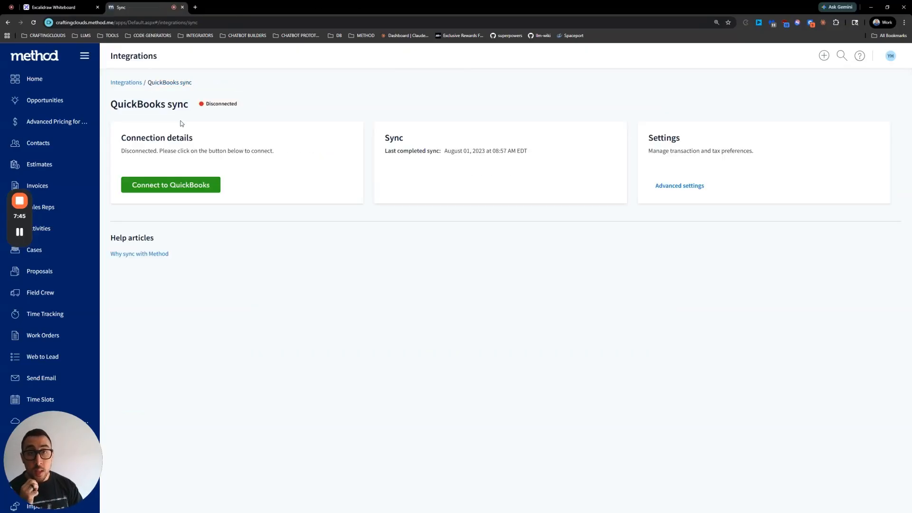
Step: Examine the API integration page and its keys, and read through the list of available integrations
left_click(125, 83)
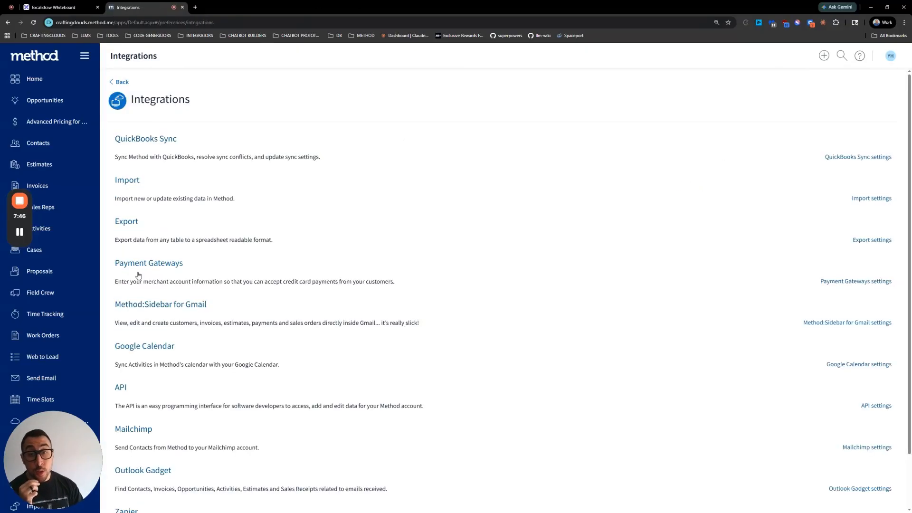
left_click(120, 388)
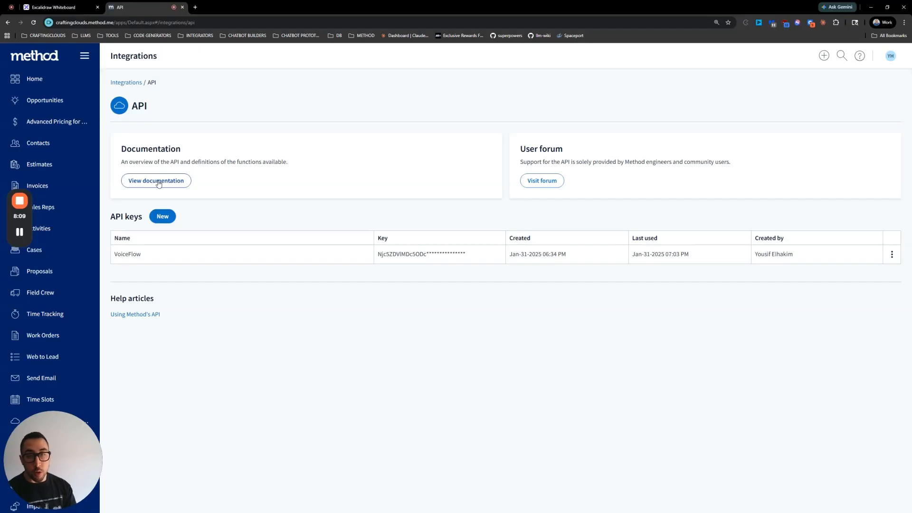
left_click(127, 82)
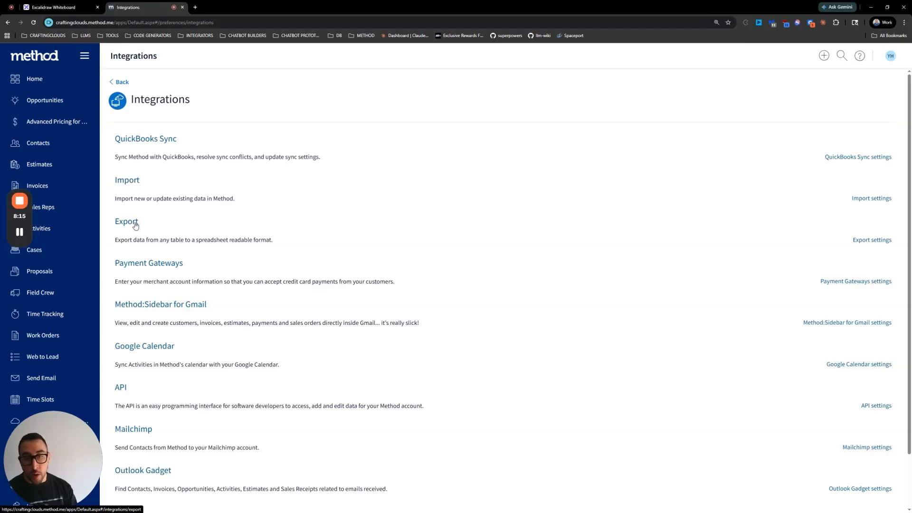
scroll(143, 233, "down", 2)
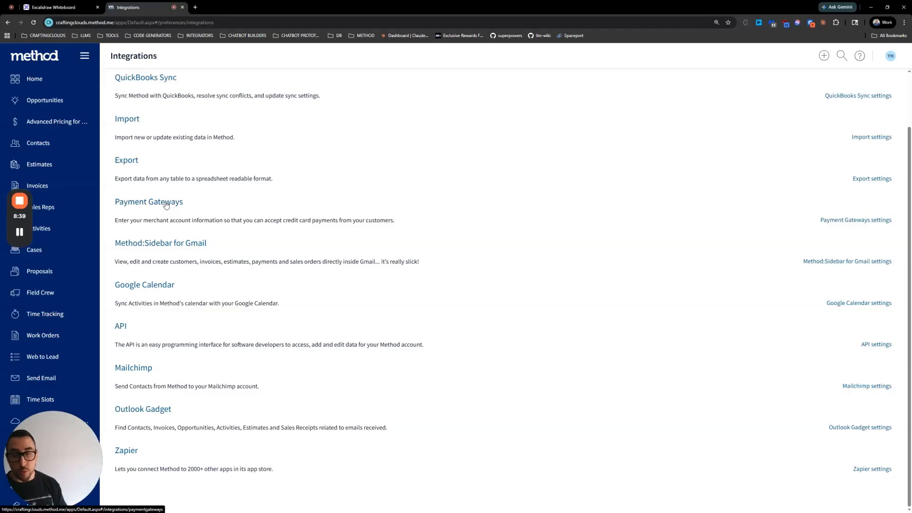
scroll(190, 295, "up", 2)
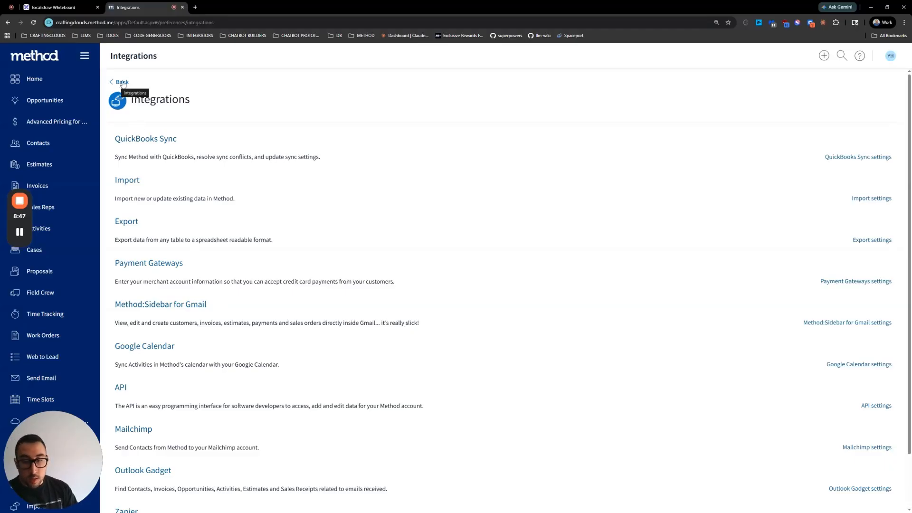
left_click(124, 83)
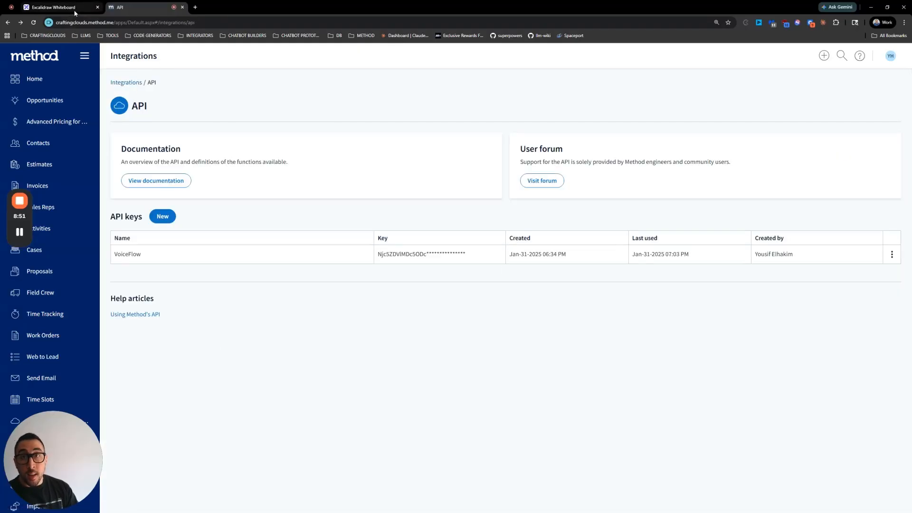
Step: Switch to the Excalidraw whiteboard and review the four-layer security pyramid, selecting its App layer
left_click(57, 7)
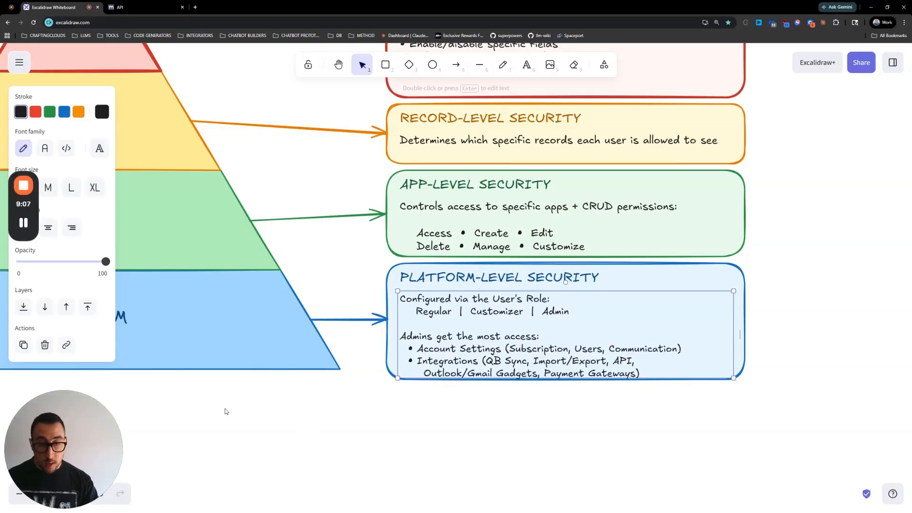
scroll(226, 412, "down", 3)
scroll(226, 412, "up", 1)
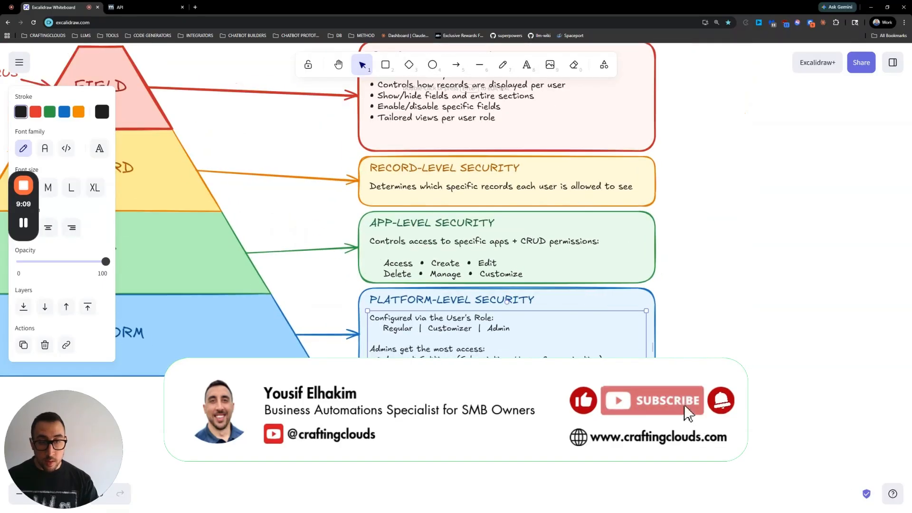
left_click_drag(264, 422, 483, 491)
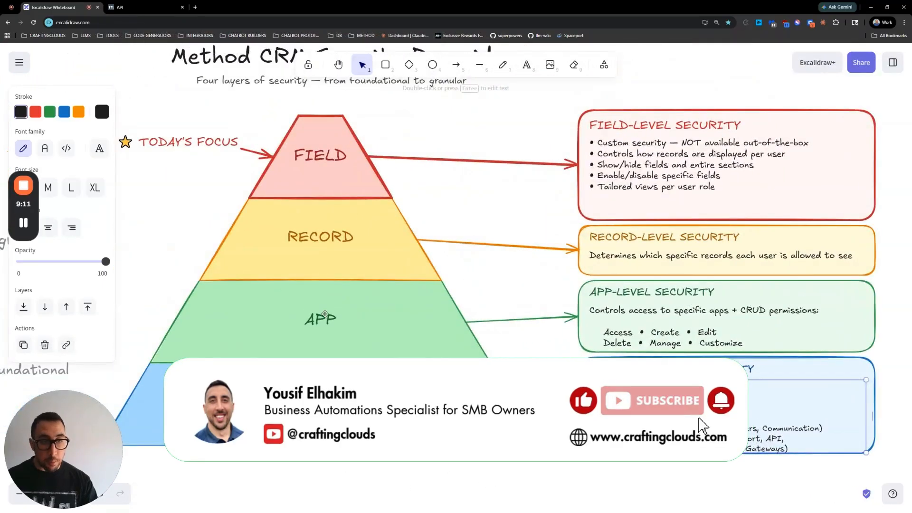
left_click(378, 345)
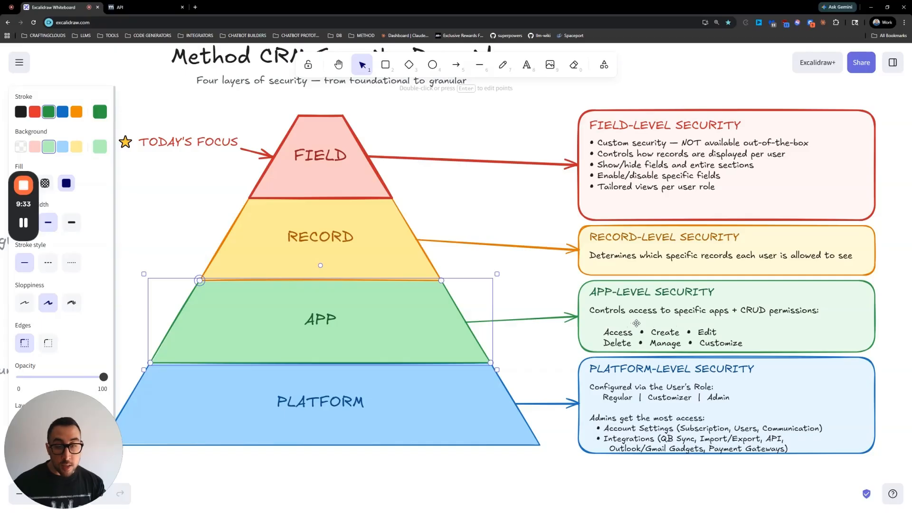
Step: Switch back to Method and open the application access permissions of the MethodSupport user from the account settings
left_click(133, 8)
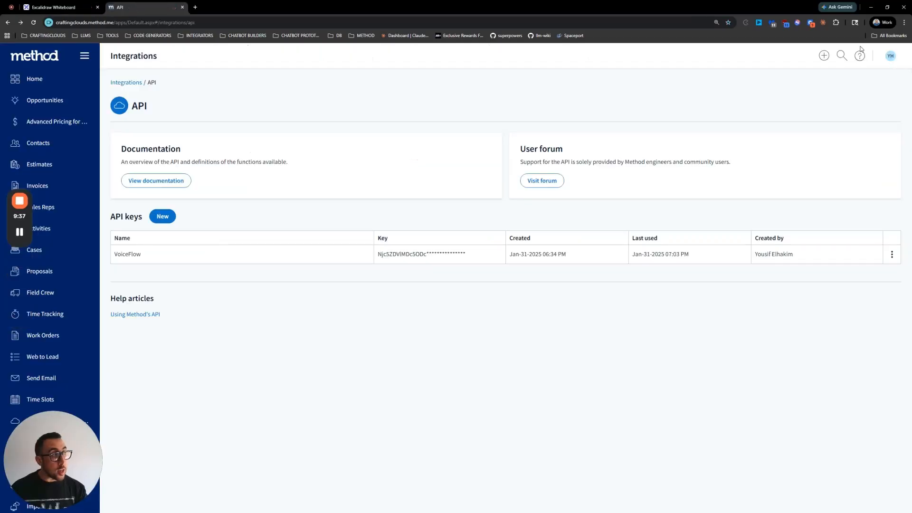
left_click(889, 56)
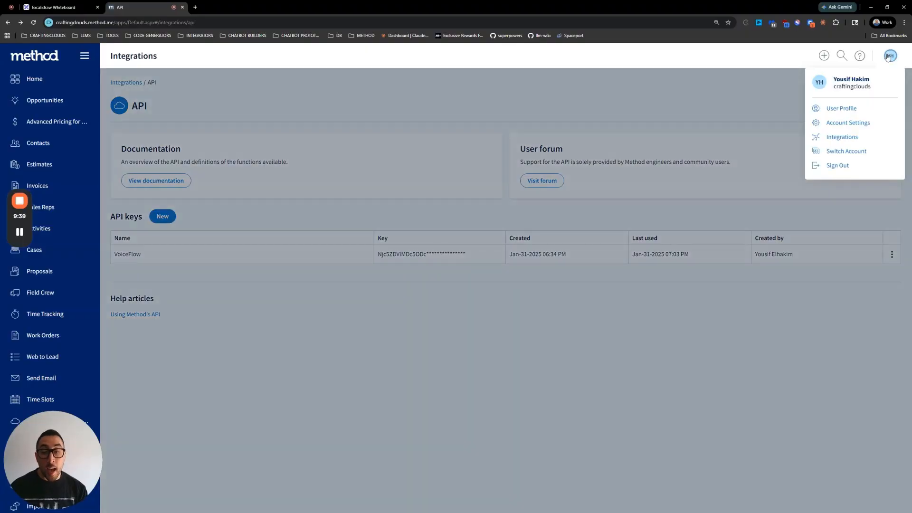
left_click(853, 124)
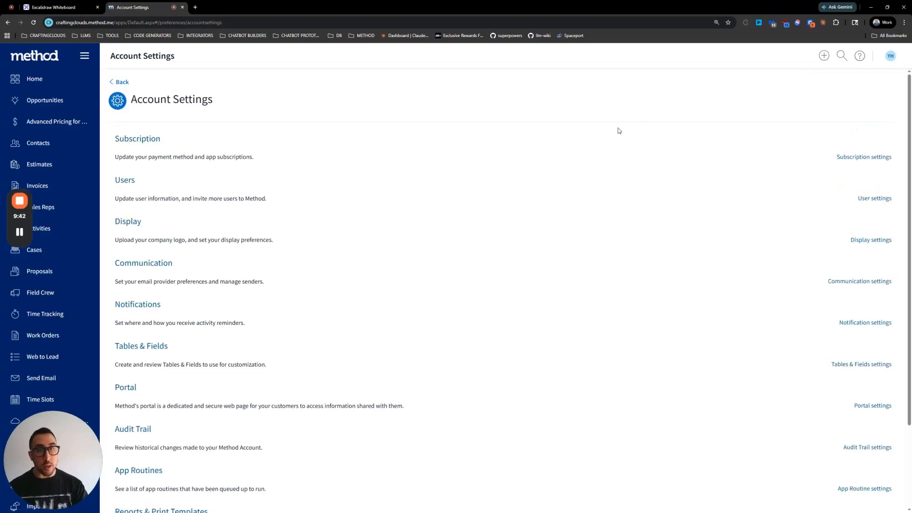
left_click(130, 179)
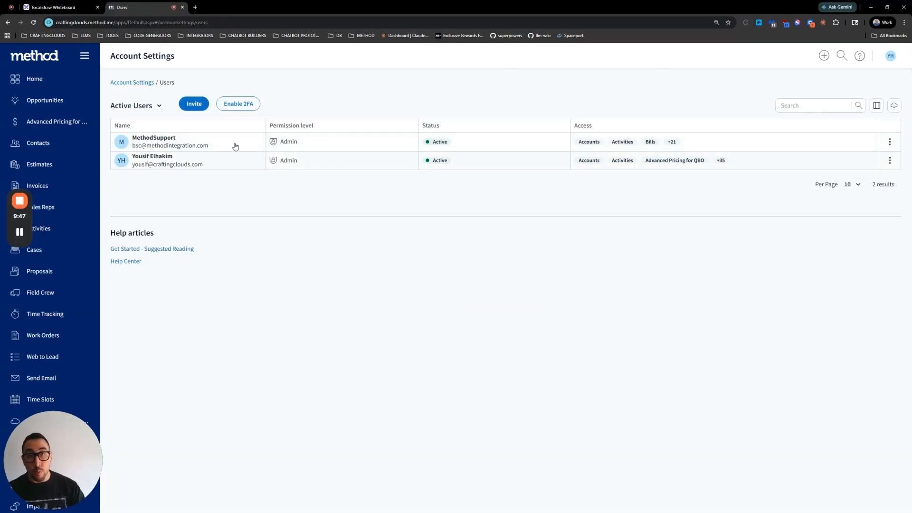
left_click(236, 143)
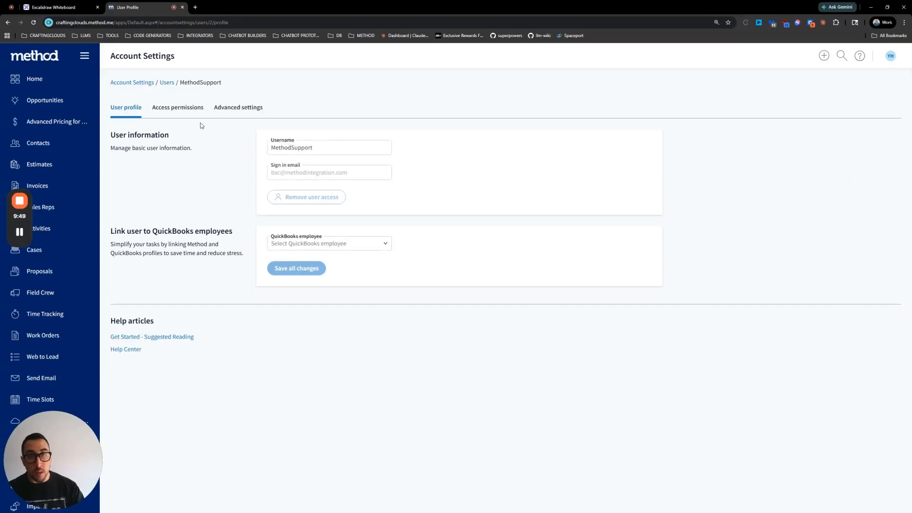
left_click(188, 113)
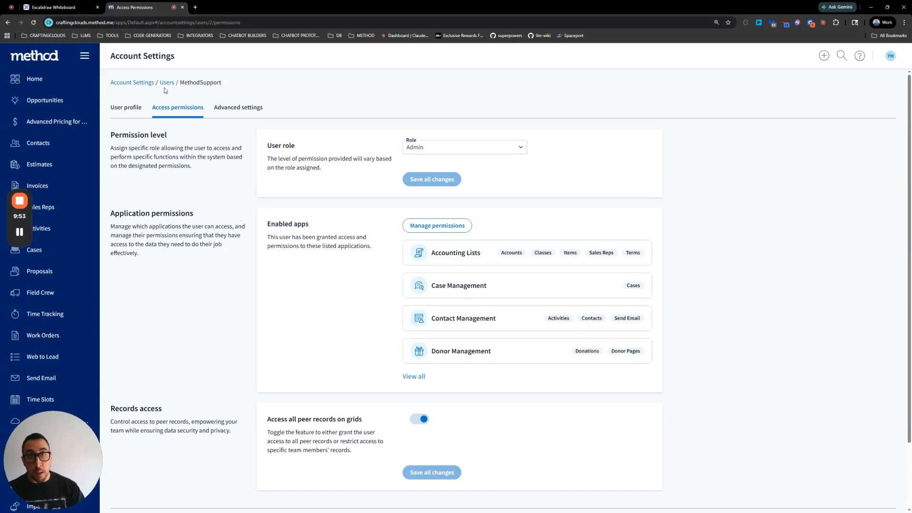
left_click(464, 234)
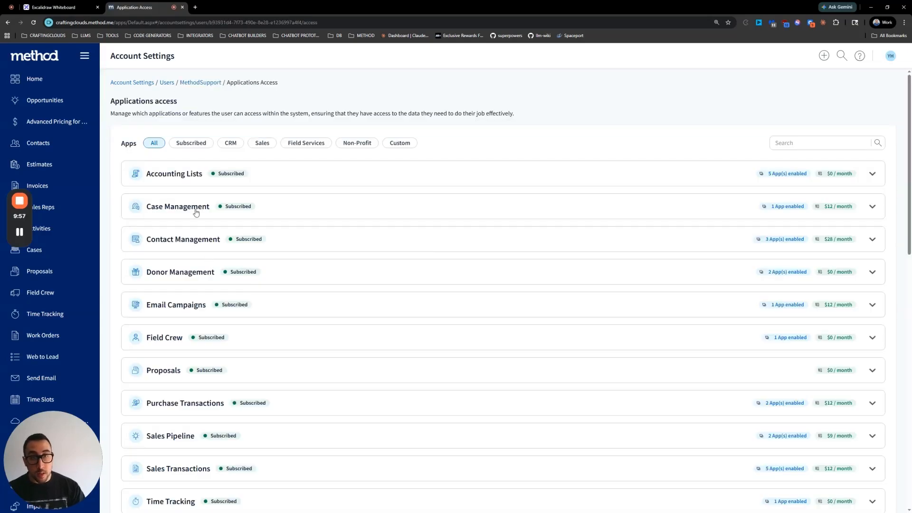
Step: Examine the user's rights in the Donor Management, Email Campaigns and Purchase Transactions app packs
left_click(873, 271)
scroll(527, 328, "down", 2)
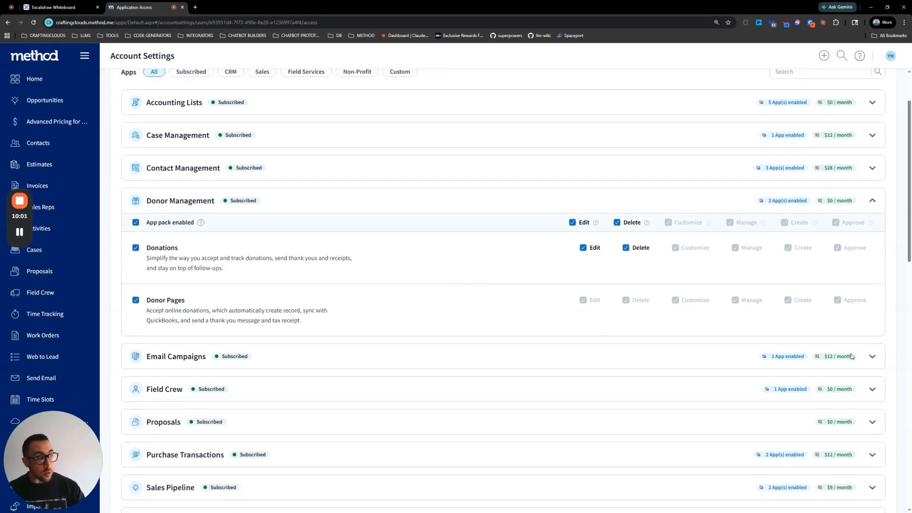
left_click(872, 356)
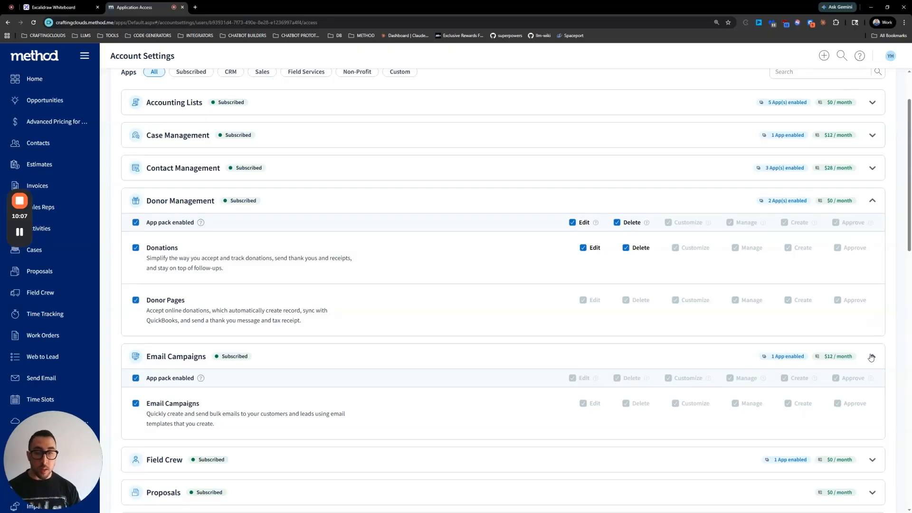
scroll(499, 235, "down", 1)
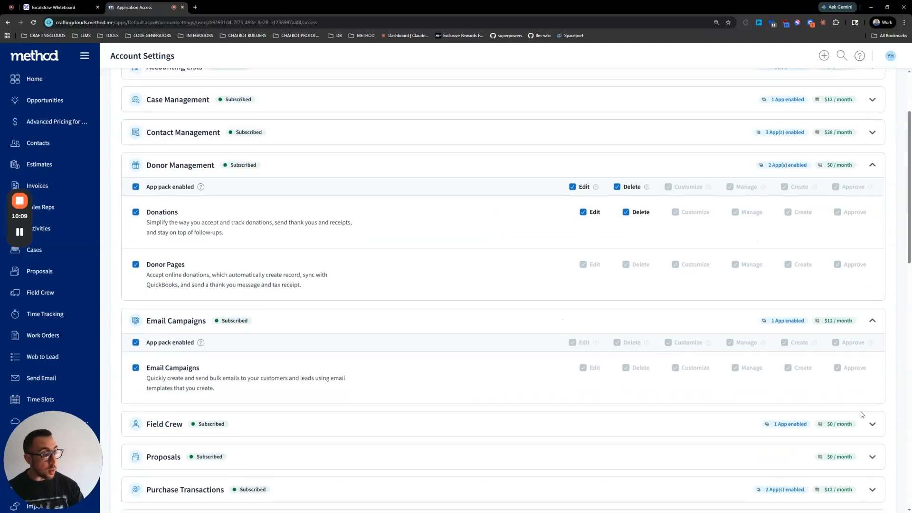
scroll(872, 424, "down", 2)
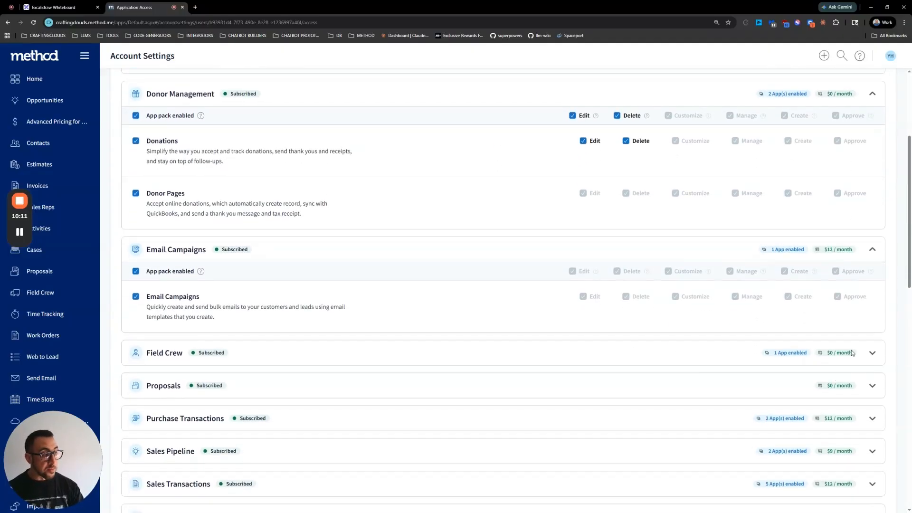
left_click(862, 413)
scroll(475, 365, "down", 2)
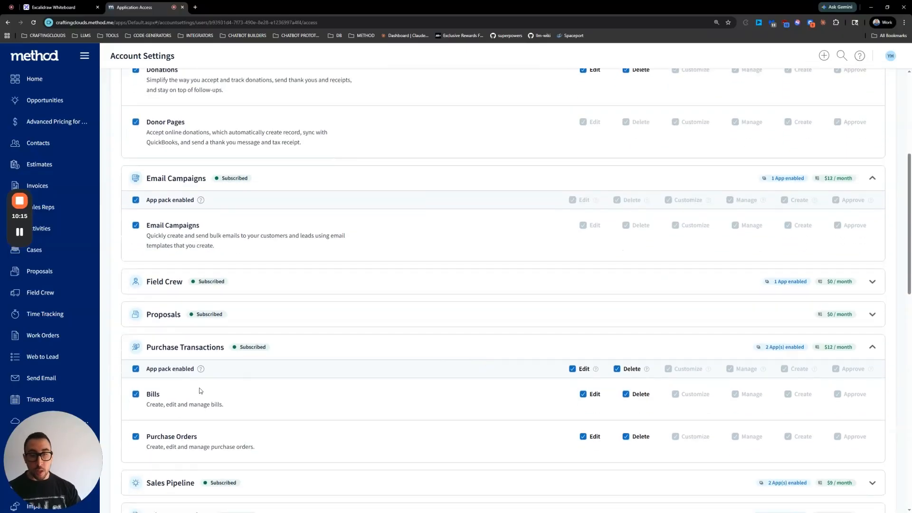
scroll(200, 391, "down", 2)
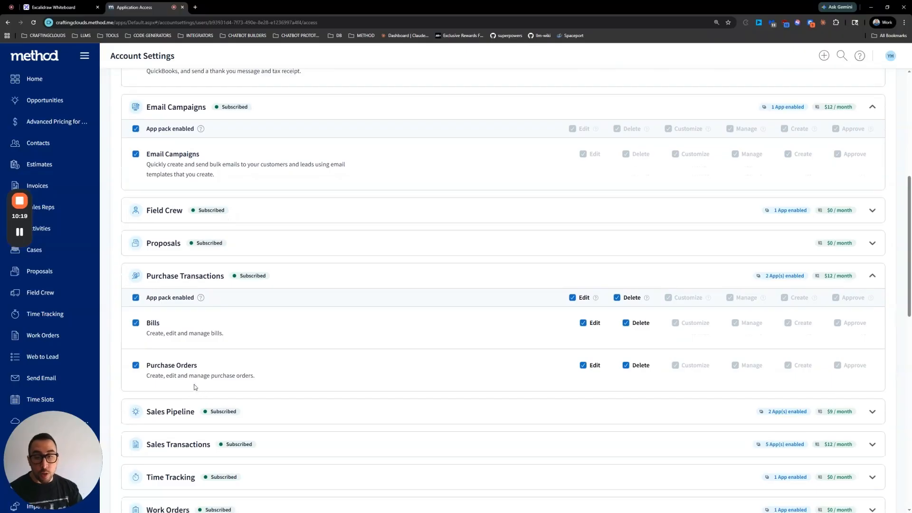
Step: Try disabling the whole Purchase Transactions app pack and the Bills app alone, re-enabling the full pack
left_click(135, 298)
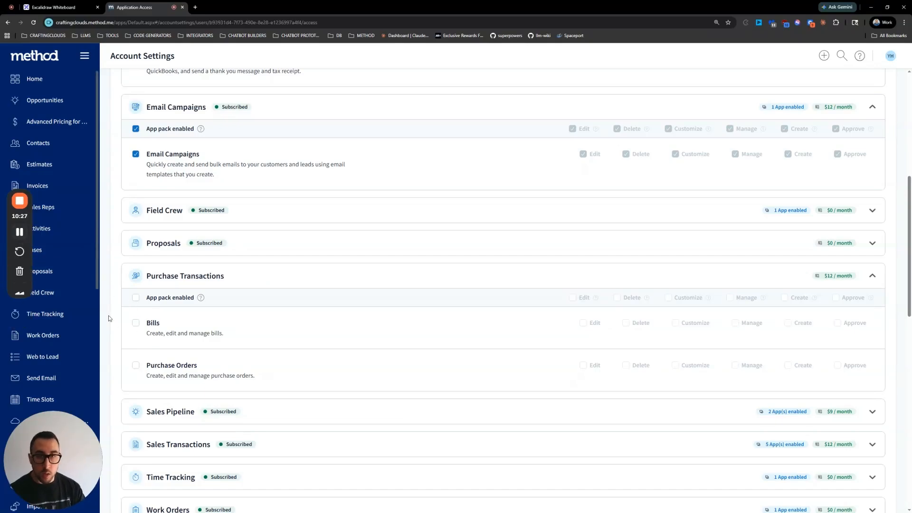
left_click(136, 298)
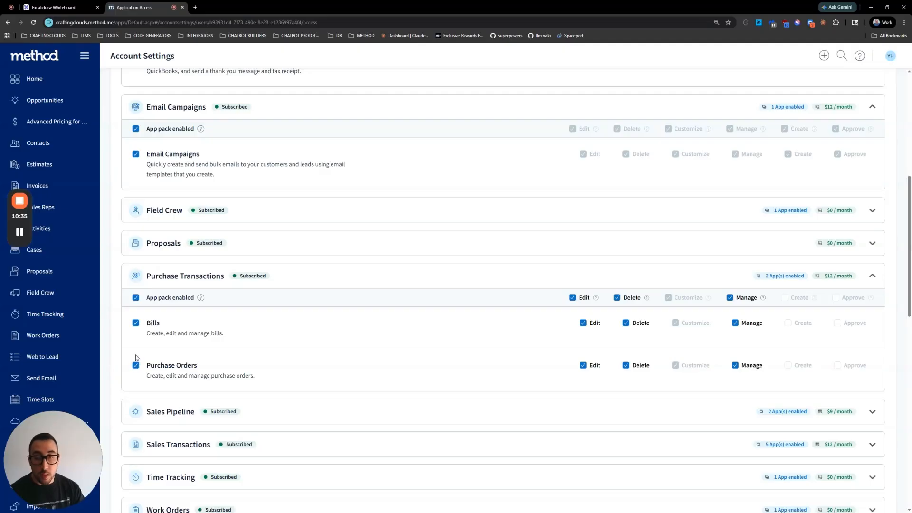
left_click(136, 297)
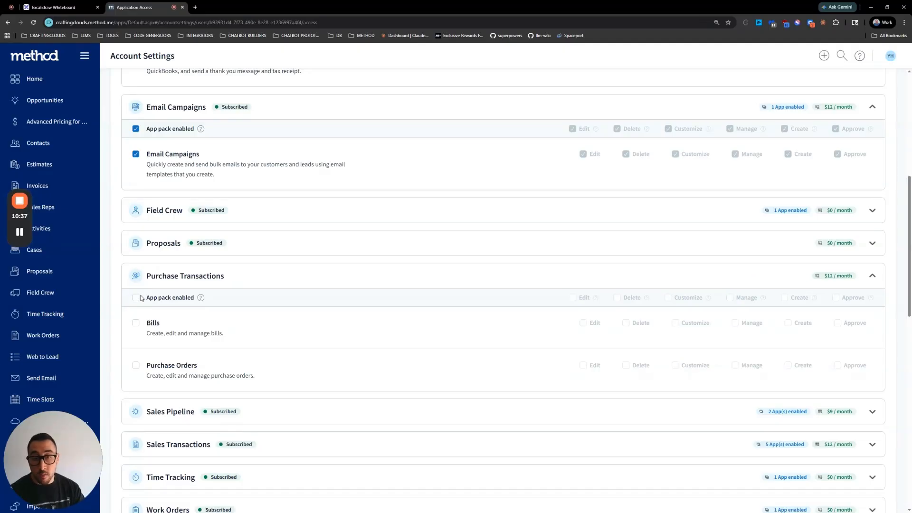
left_click(136, 298)
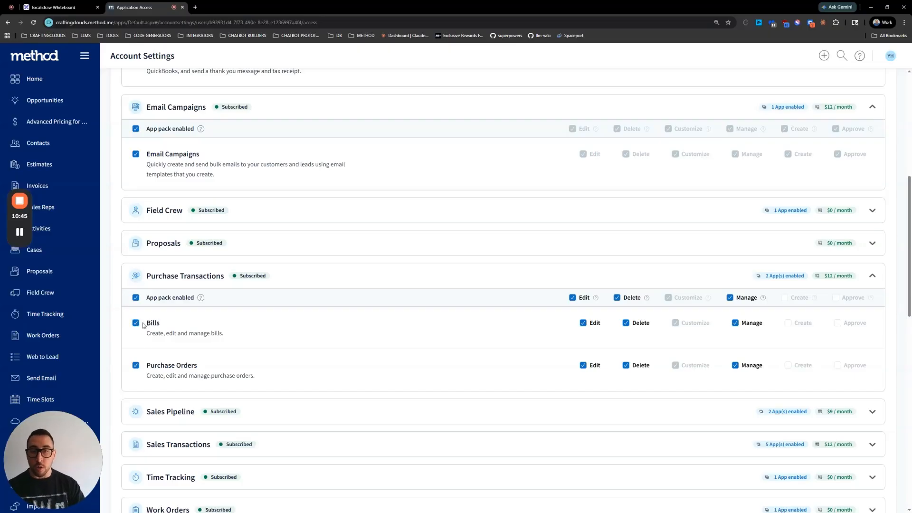
left_click(136, 323)
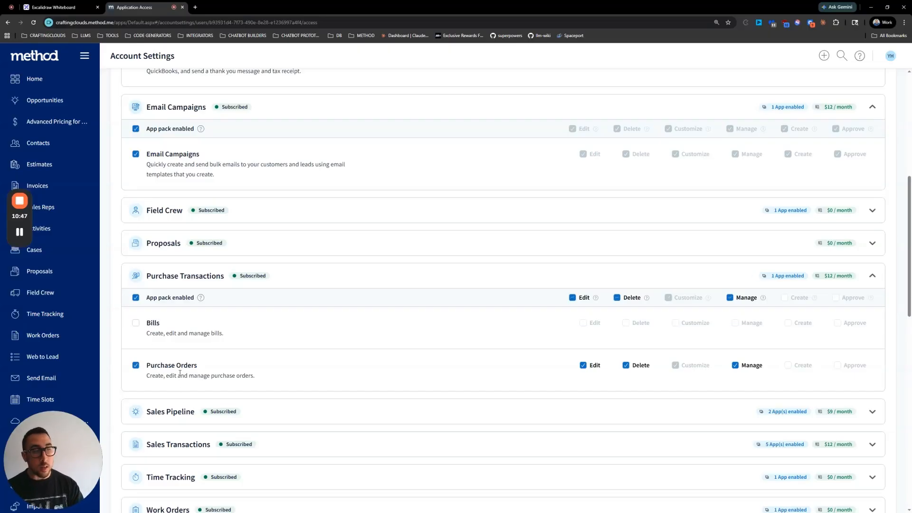
left_click(136, 299)
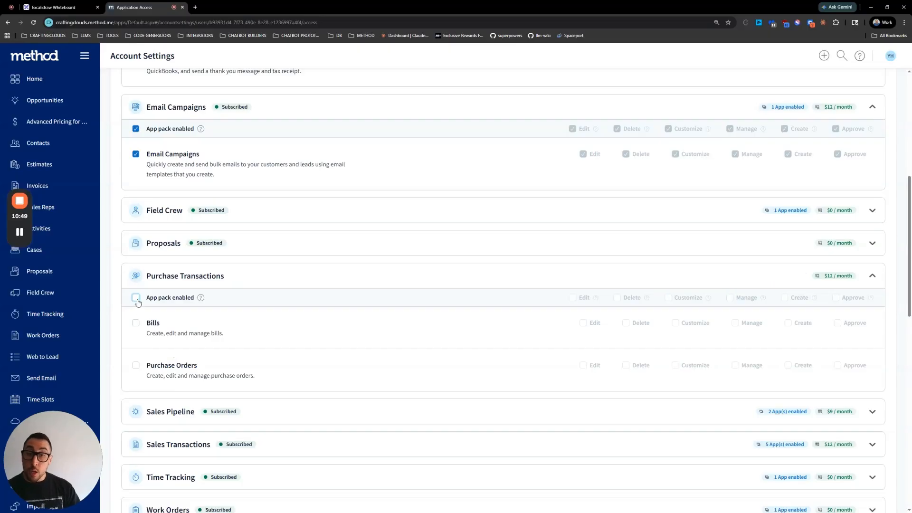
left_click(136, 298)
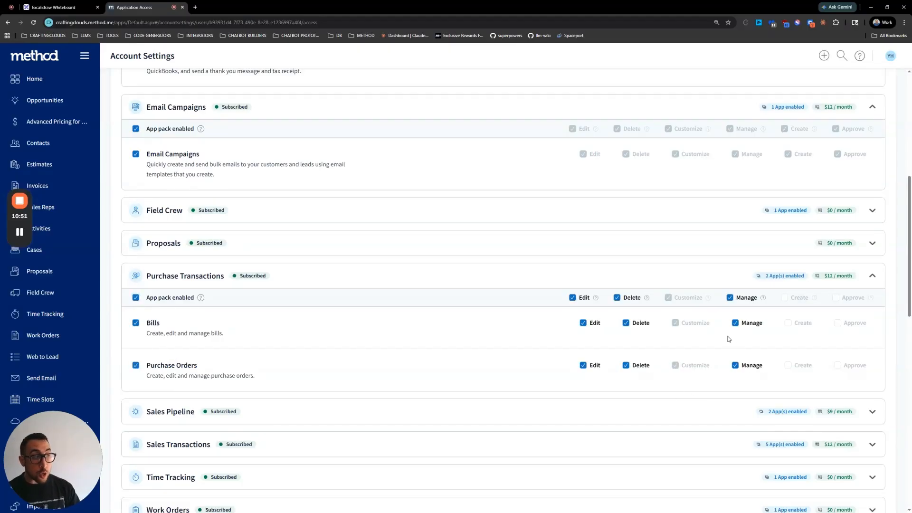
Step: Remove the Manage and Delete rights from both Bills and Purchase Orders in the Purchase Transactions pack
left_click(736, 364)
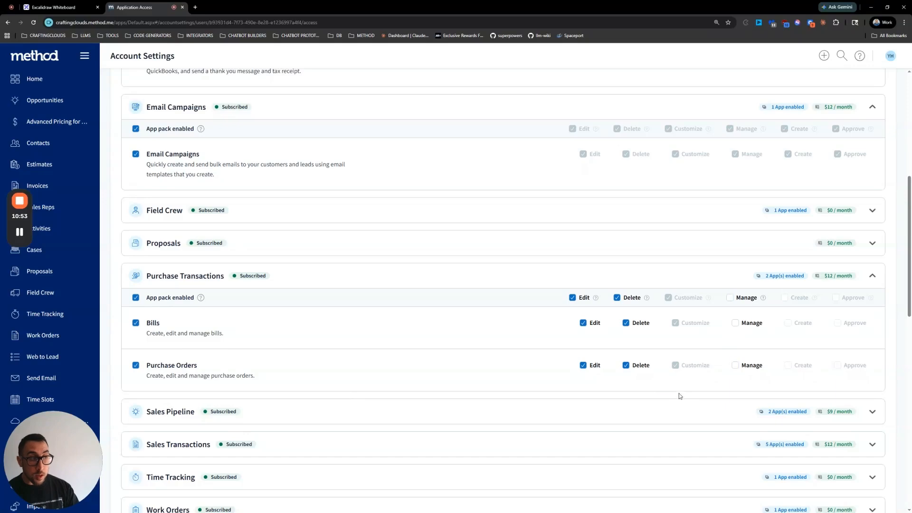
left_click(626, 323)
left_click(626, 366)
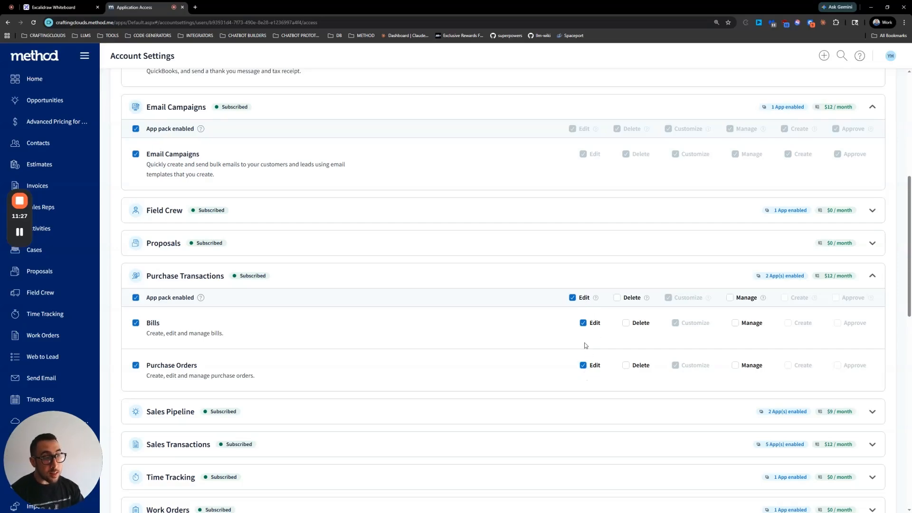
Step: Try removing the Edit right across the Purchase Transactions app pack, and grant it again
left_click(573, 297)
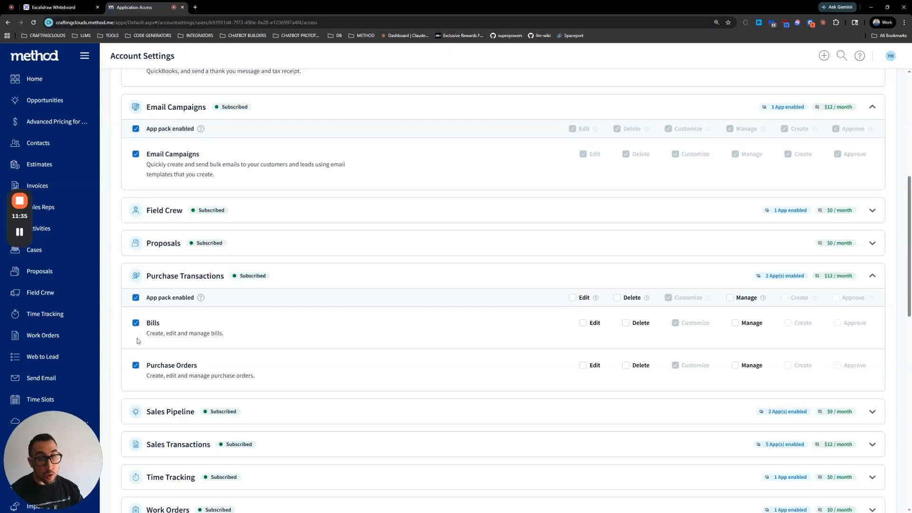
left_click(573, 297)
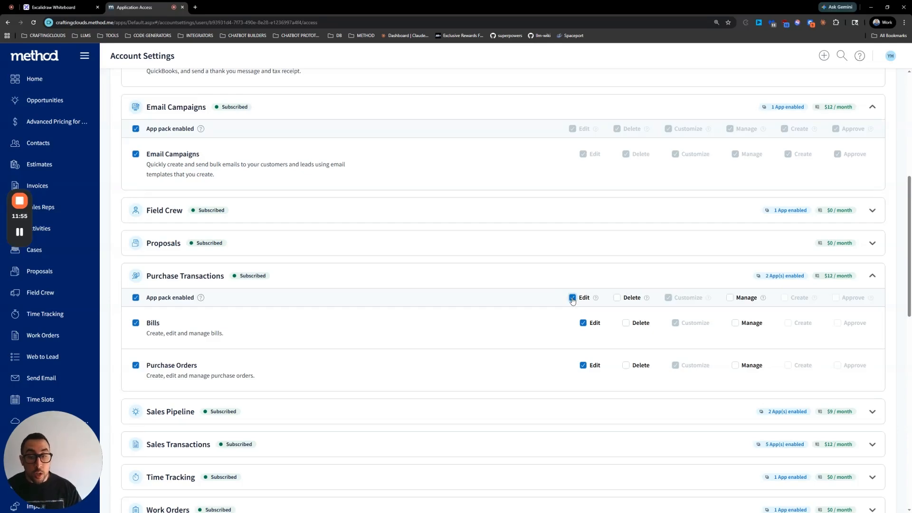
scroll(572, 300, "up", 1)
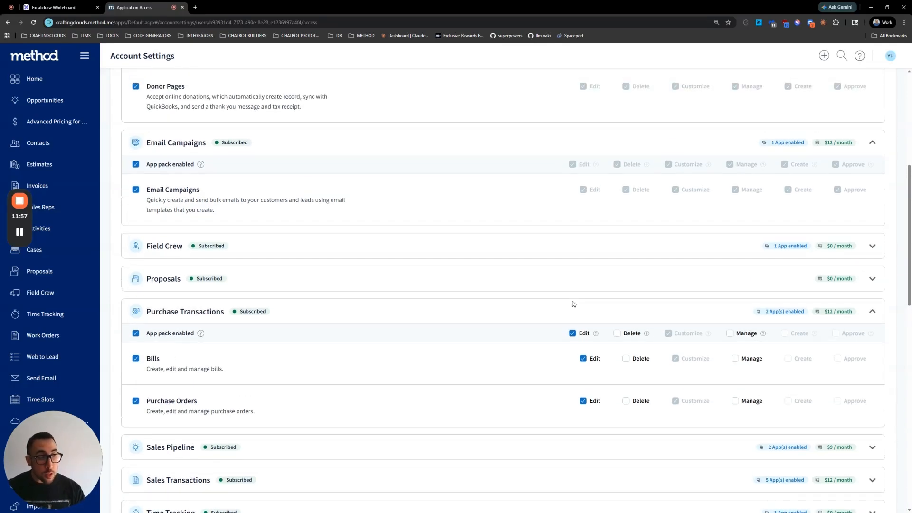
Step: Toggle the Edit right for the whole Purchase Transactions app pack off and back on
left_click(573, 333)
left_click(572, 333)
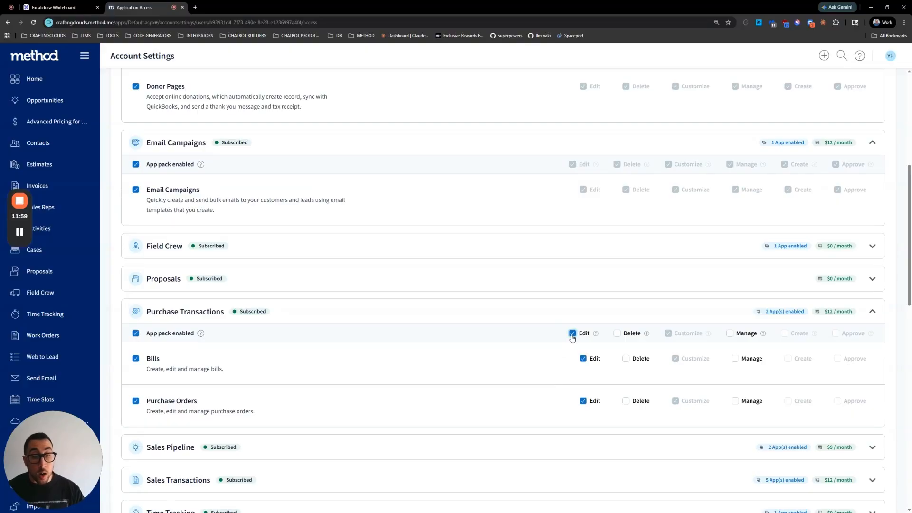
scroll(578, 363, "down", 1)
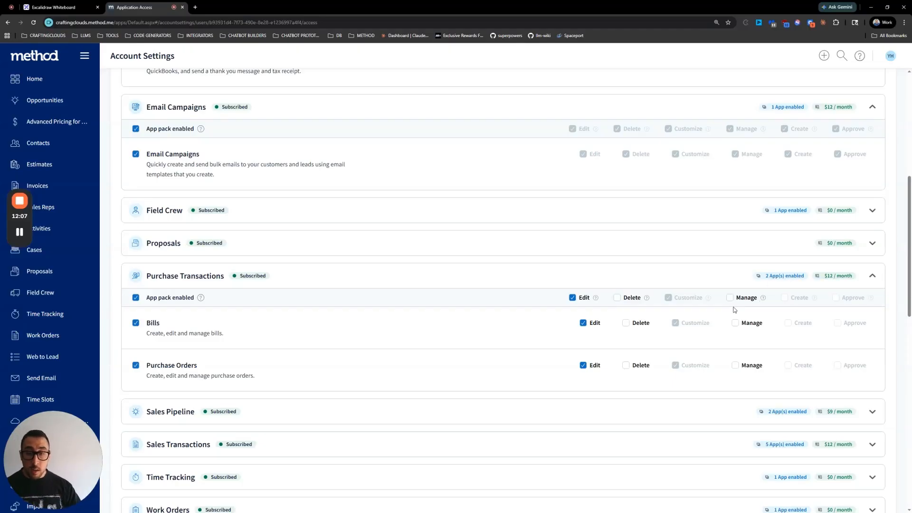
Step: Review the Opportunities app's management pages: Screens with the Add / Edit Item options, App Routines and Permissions
left_click(43, 84)
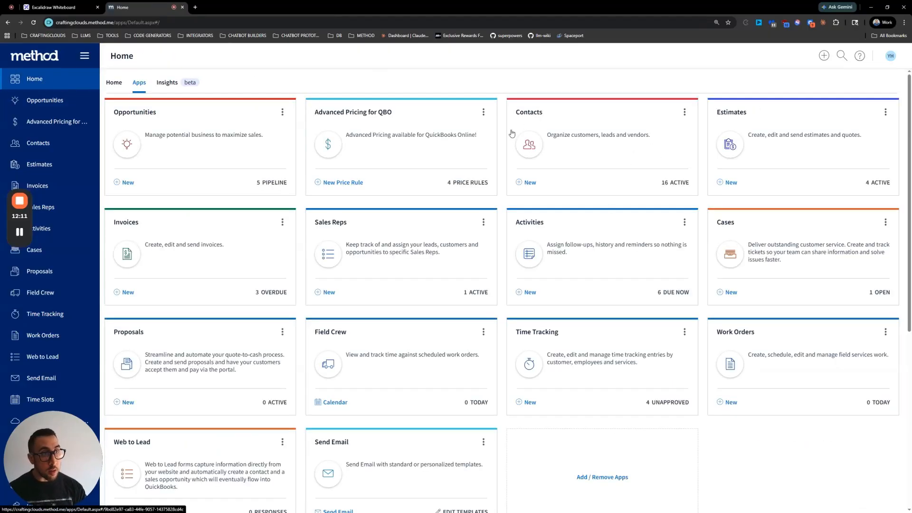
left_click(282, 112)
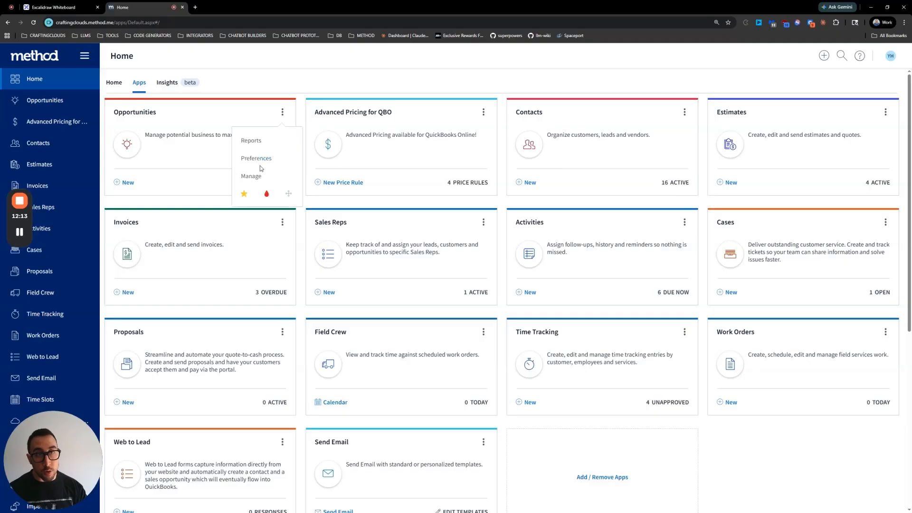
left_click(251, 176)
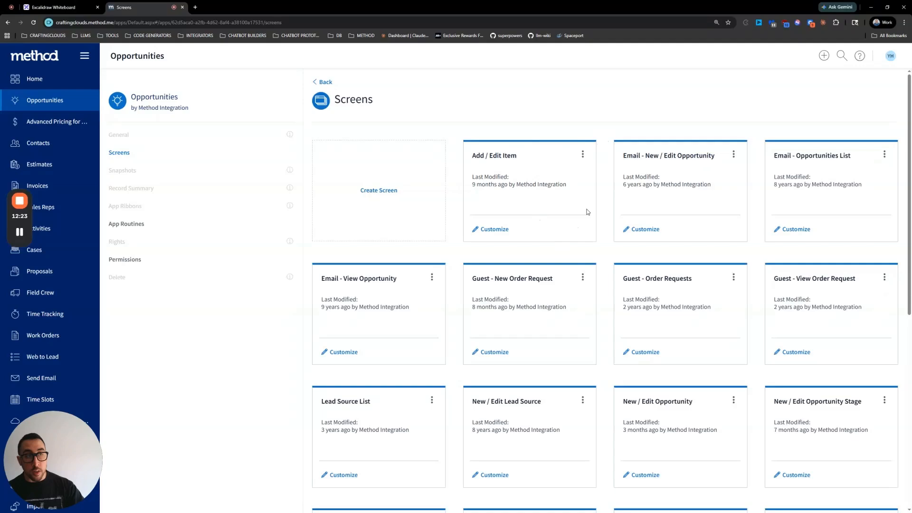
left_click(583, 154)
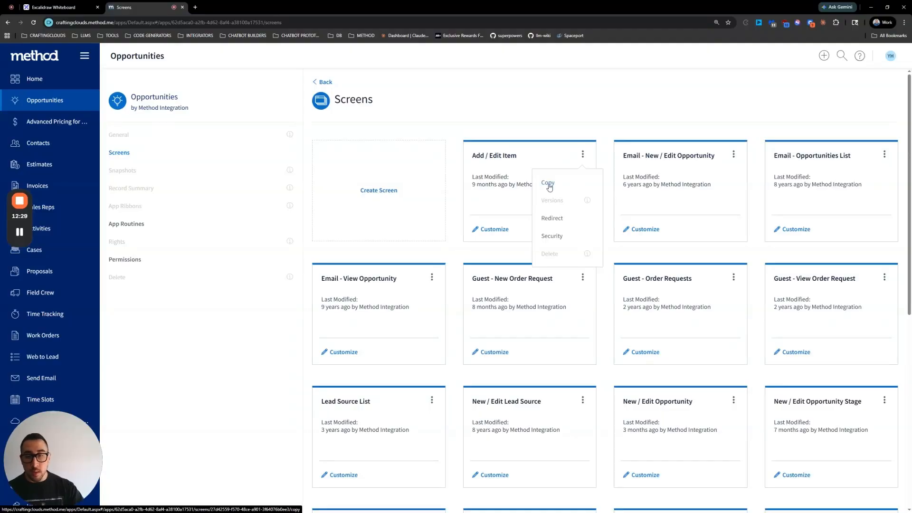
left_click(122, 224)
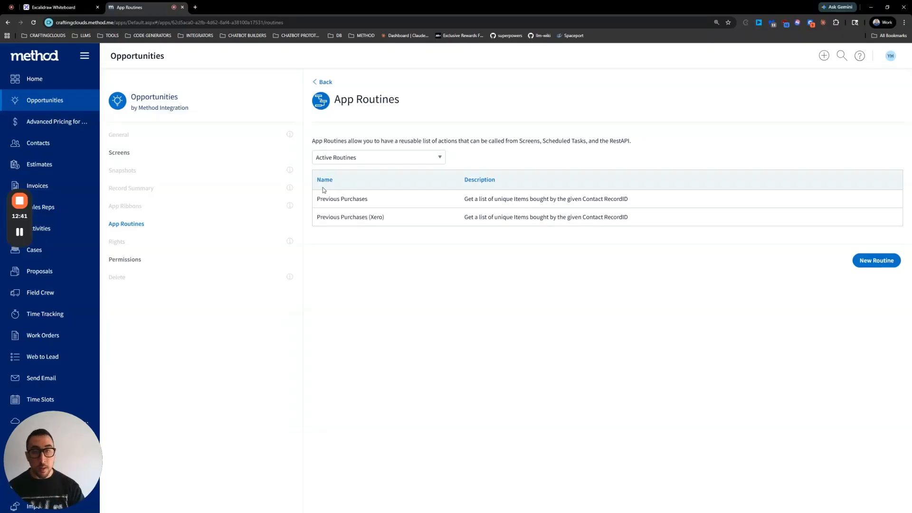
left_click(128, 260)
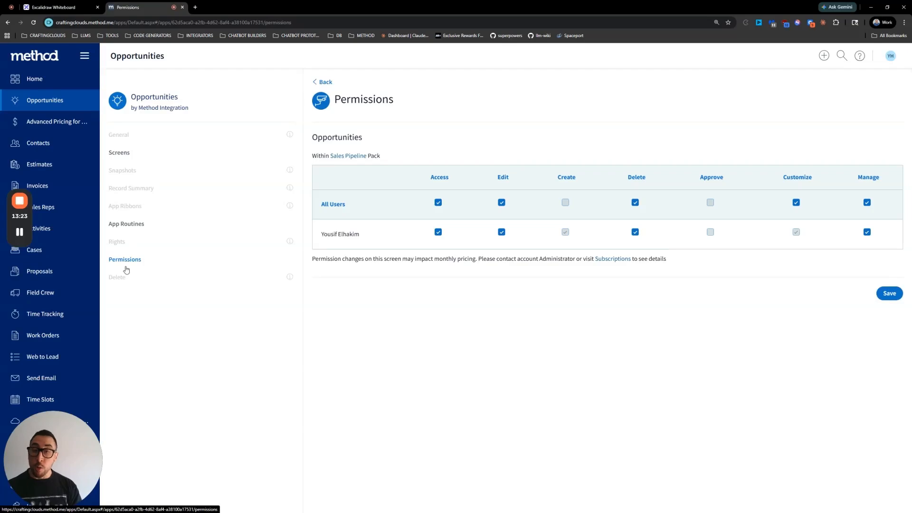
Step: Open the management area of the Advanced Pricing for QBO app and look over its Screens and Snapshots
left_click(48, 121)
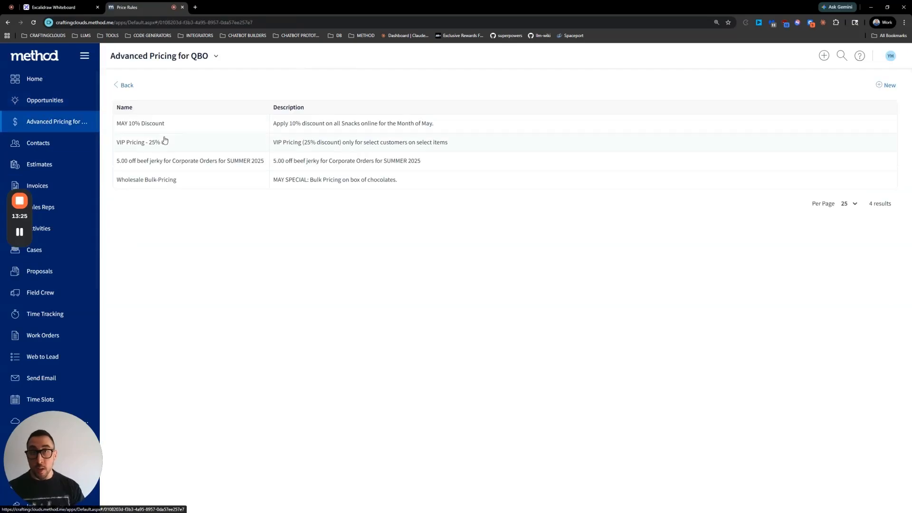
left_click(216, 56)
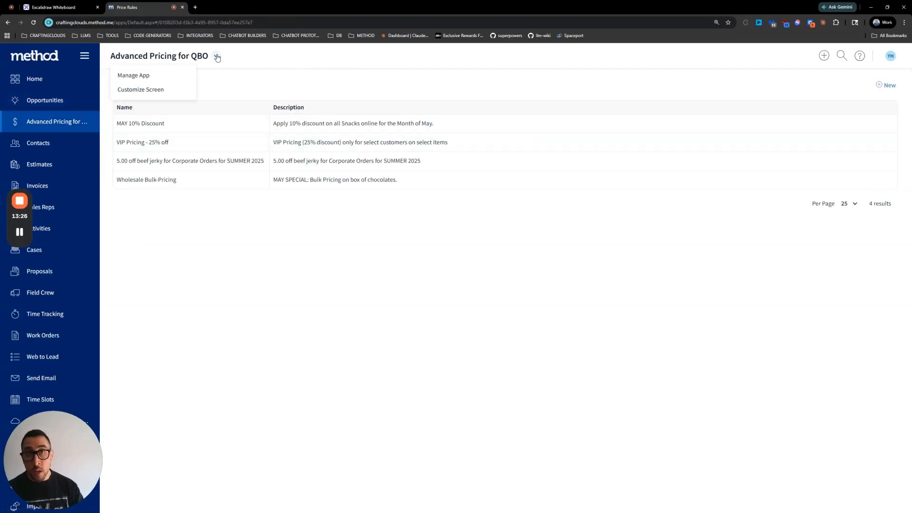
left_click(133, 76)
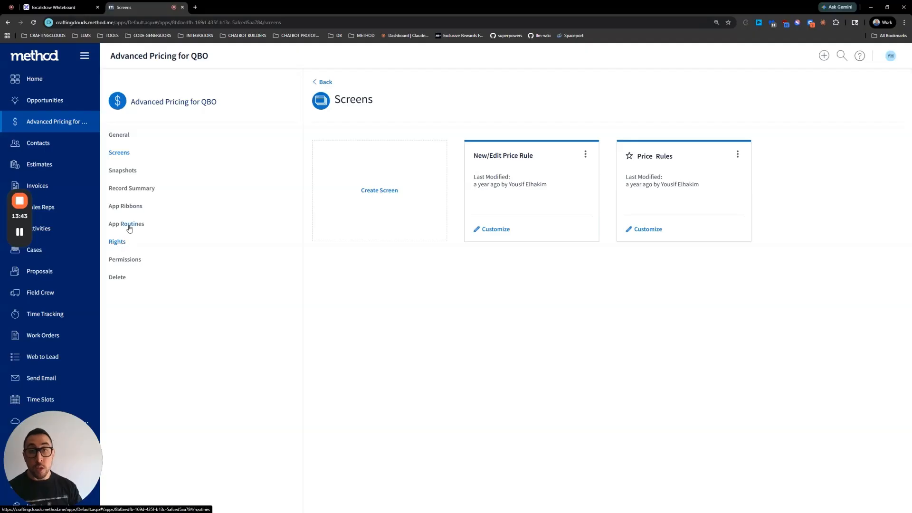
left_click(118, 177)
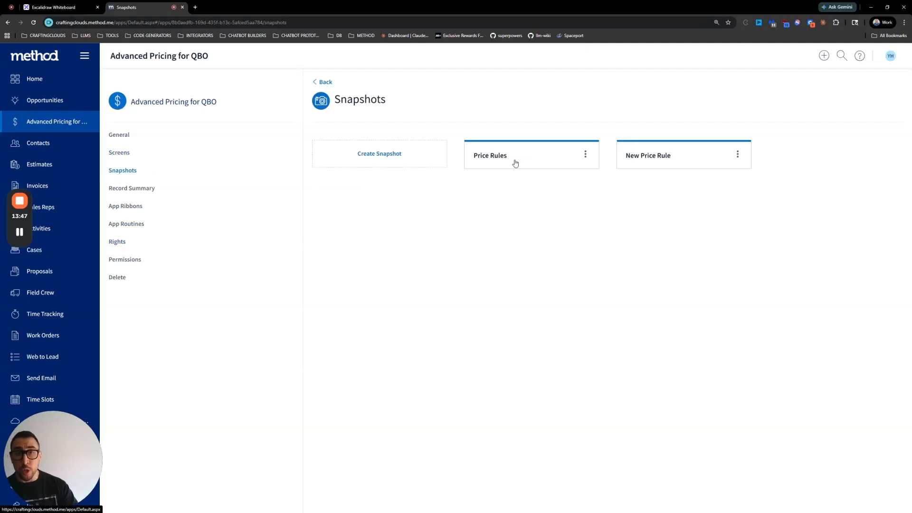
Step: Check where the New Price Rule and Price Rules snapshots on the Advanced Pricing for QBO card lead, returning to the app overview
left_click(61, 82)
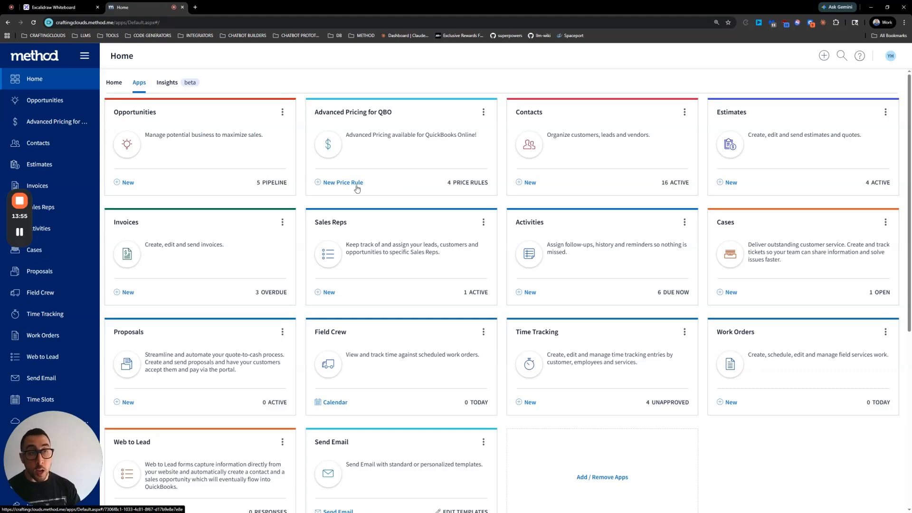
left_click(356, 185)
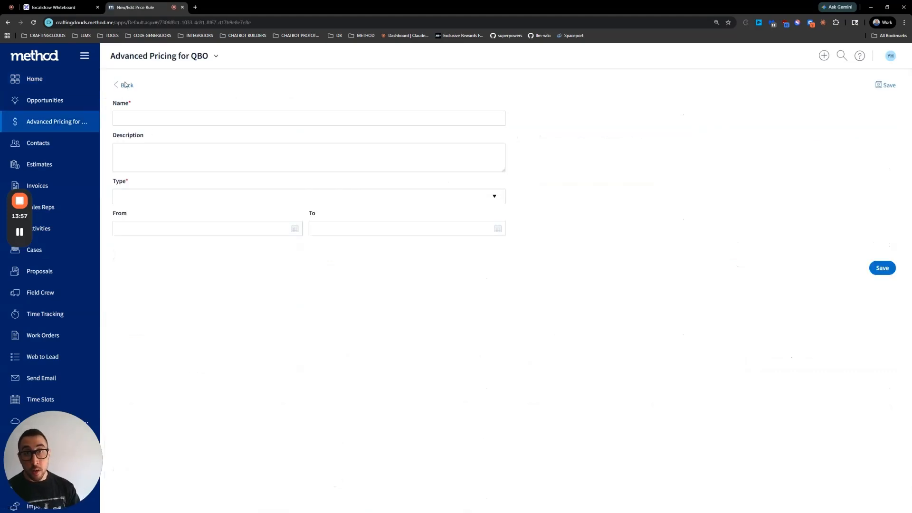
left_click(126, 86)
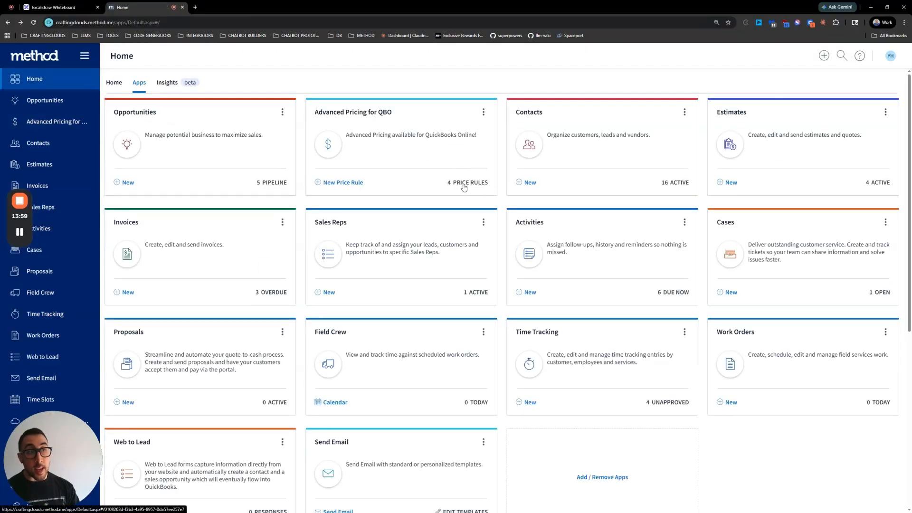
left_click(464, 184)
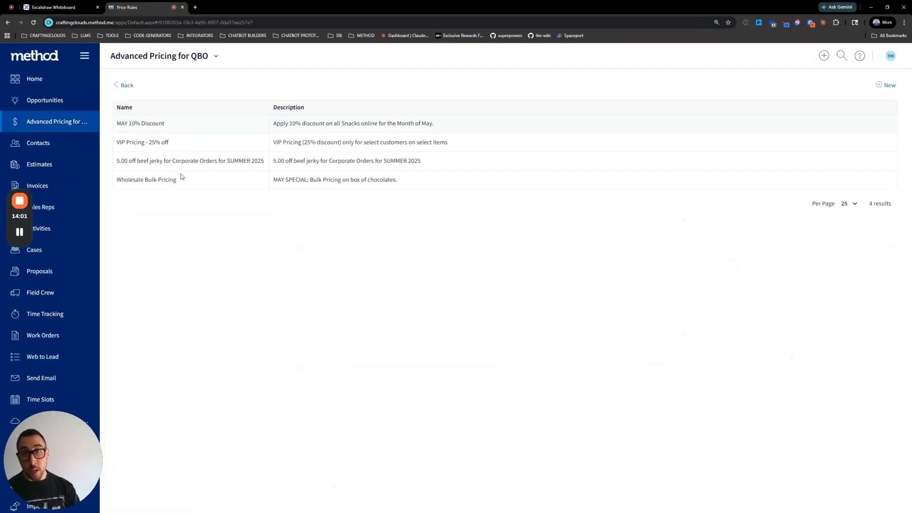
left_click(125, 87)
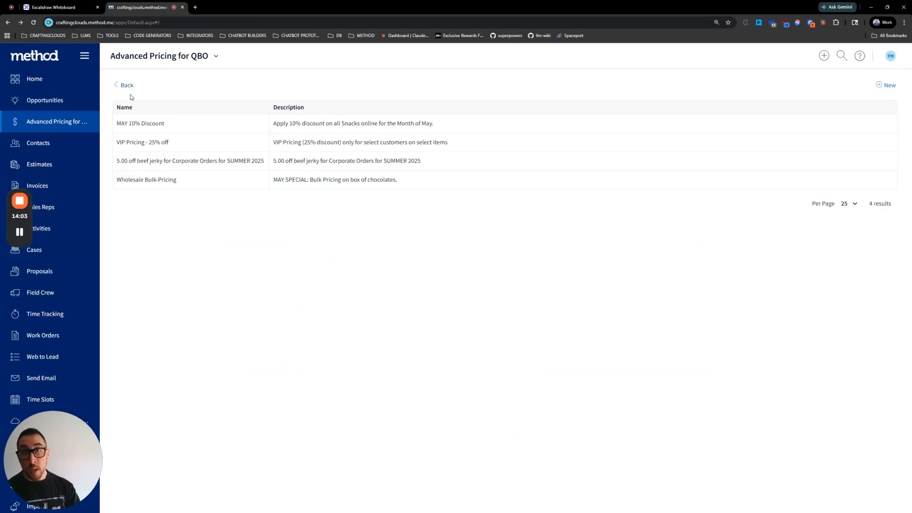
Step: Reopen management of Advanced Pricing for QBO and examine its General settings, selecting the Description text
left_click(484, 113)
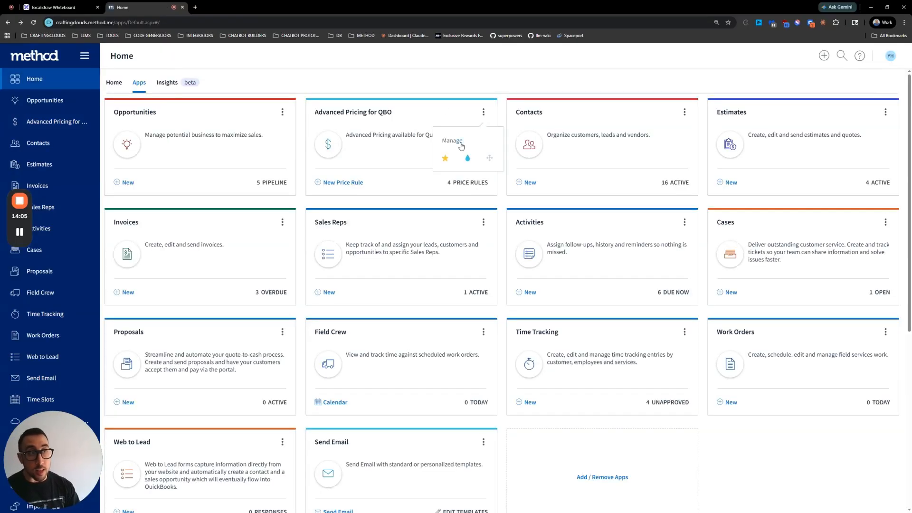
left_click(460, 146)
left_click(483, 115)
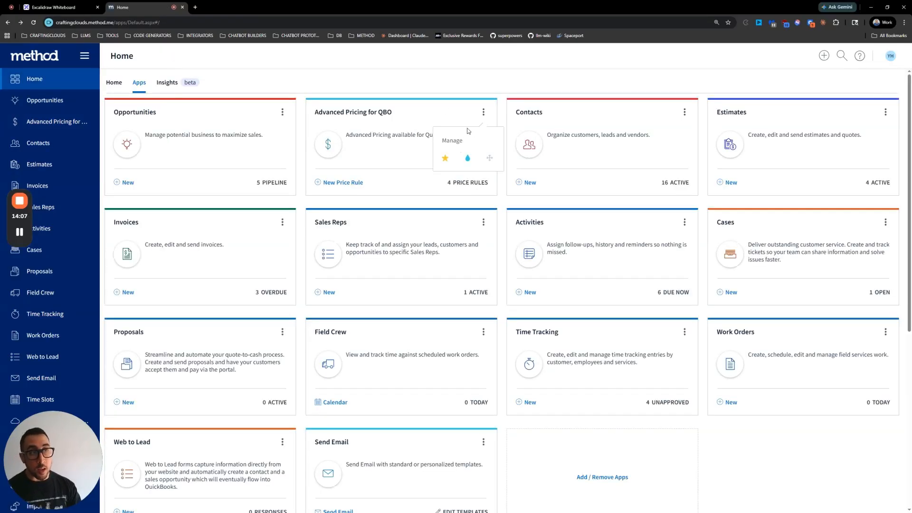
left_click(457, 140)
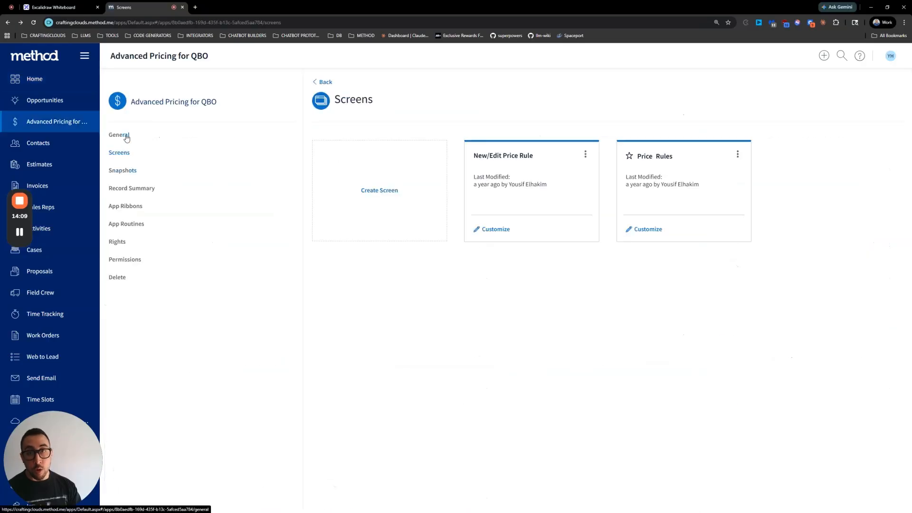
left_click(119, 135)
left_click_drag(450, 216, 306, 217)
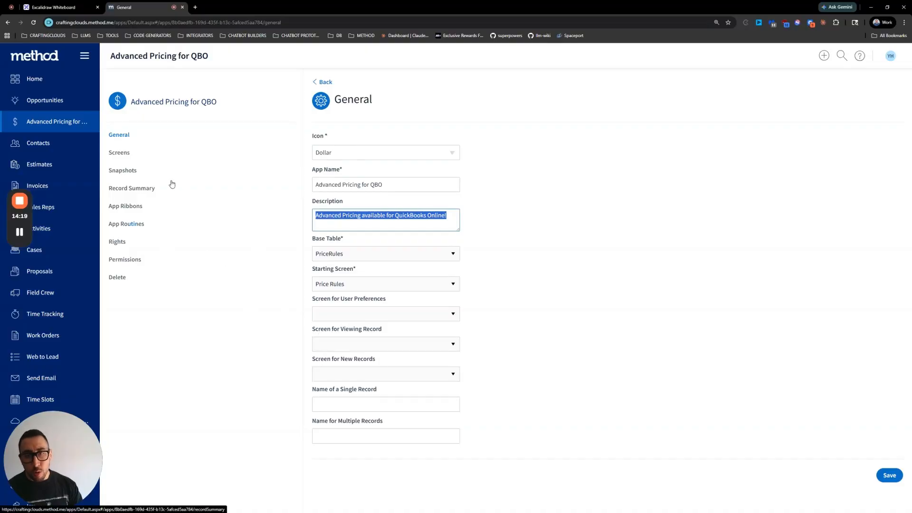
Step: Inspect the Default Summary under Record Summary and view the App Ribbons of Advanced Pricing for QBO
left_click(146, 191)
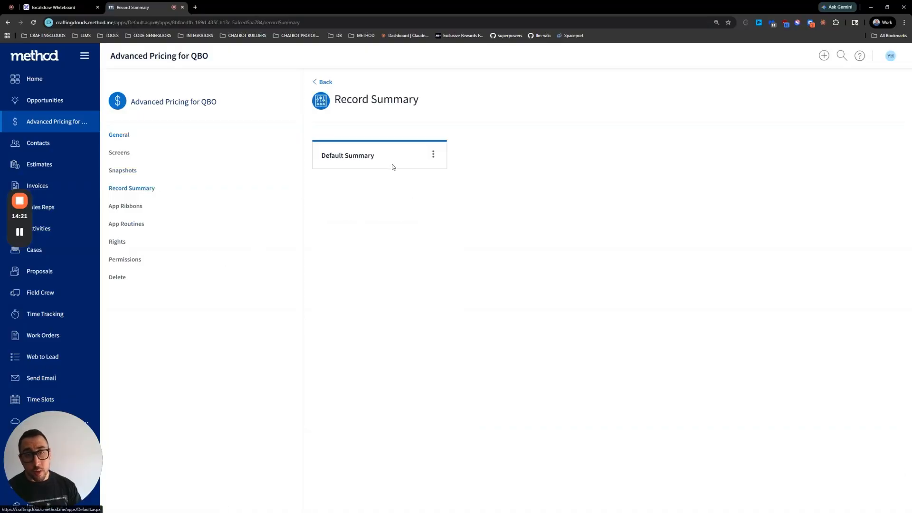
left_click(378, 161)
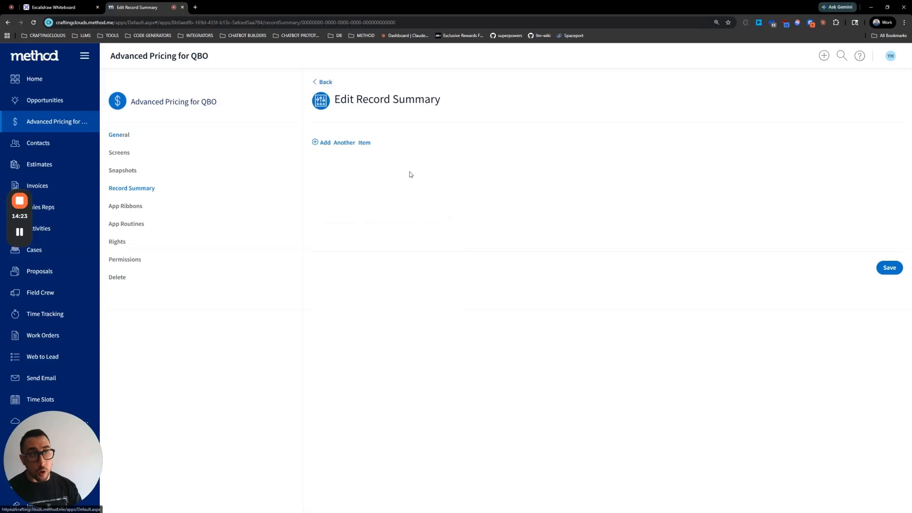
left_click(323, 84)
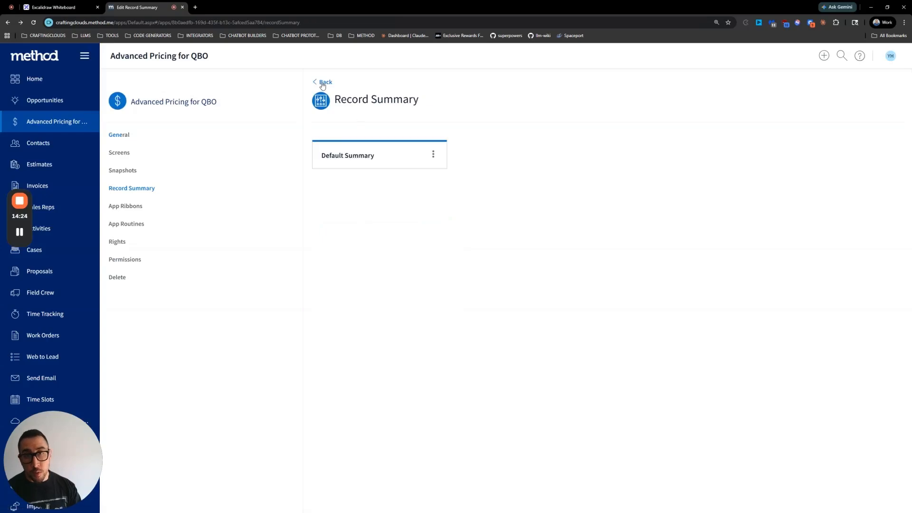
left_click(128, 209)
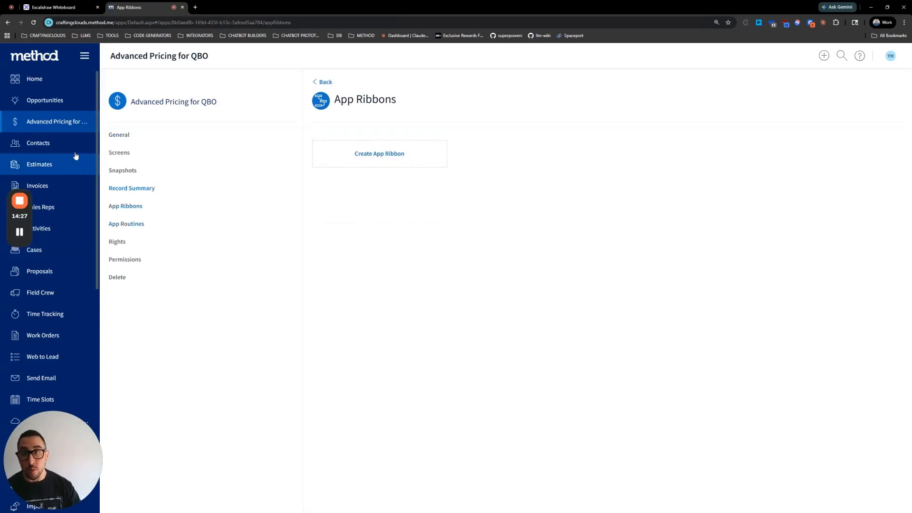
Step: Open the first contact in the Contacts list and show the additional app ribbons on its record
left_click(47, 143)
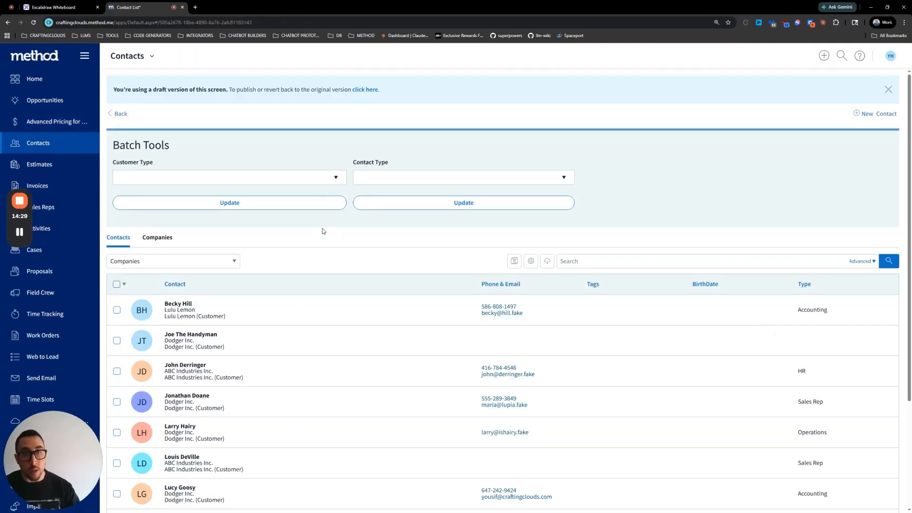
left_click(267, 313)
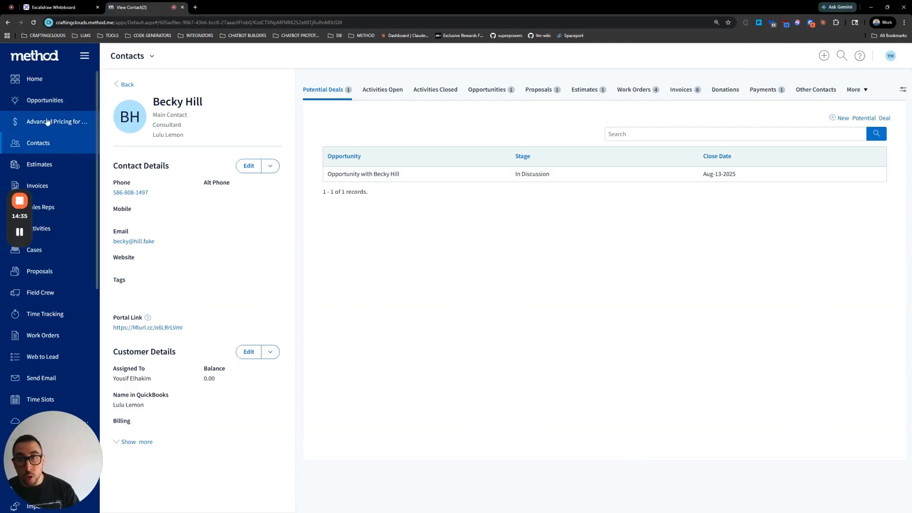
left_click(867, 91)
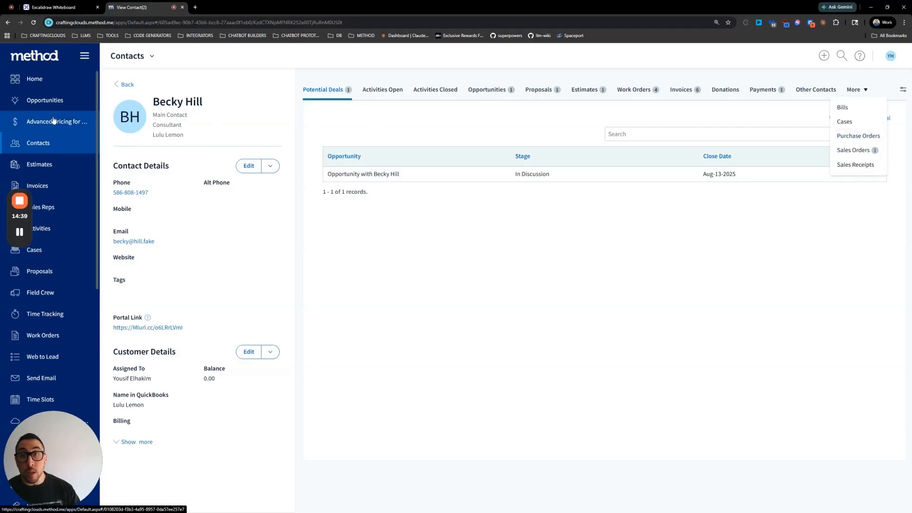
Step: Return to managing Advanced Pricing for QBO and review its App Ribbons and App Routines
left_click(43, 81)
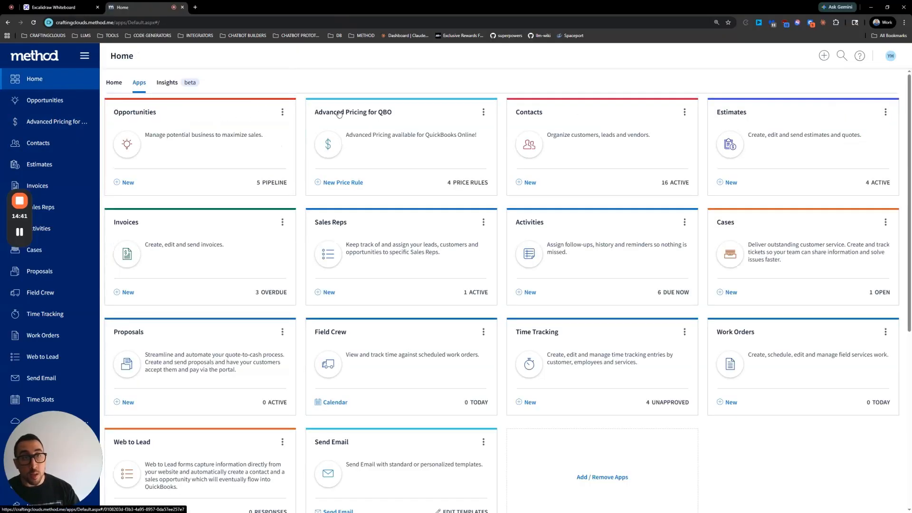
left_click(484, 112)
left_click(460, 143)
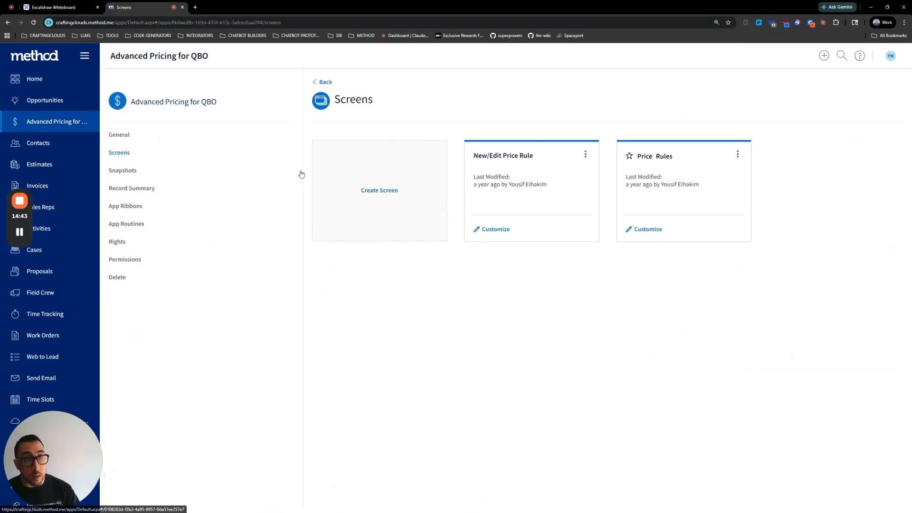
left_click(134, 206)
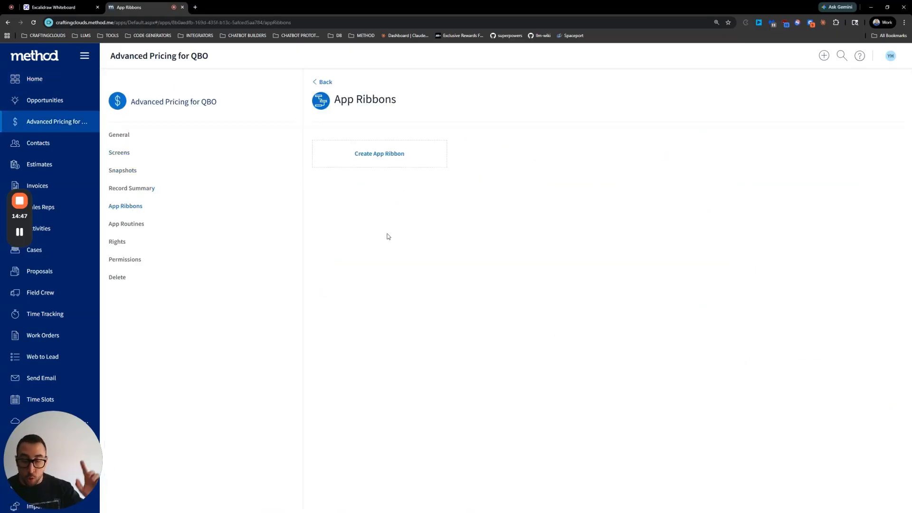
left_click(141, 229)
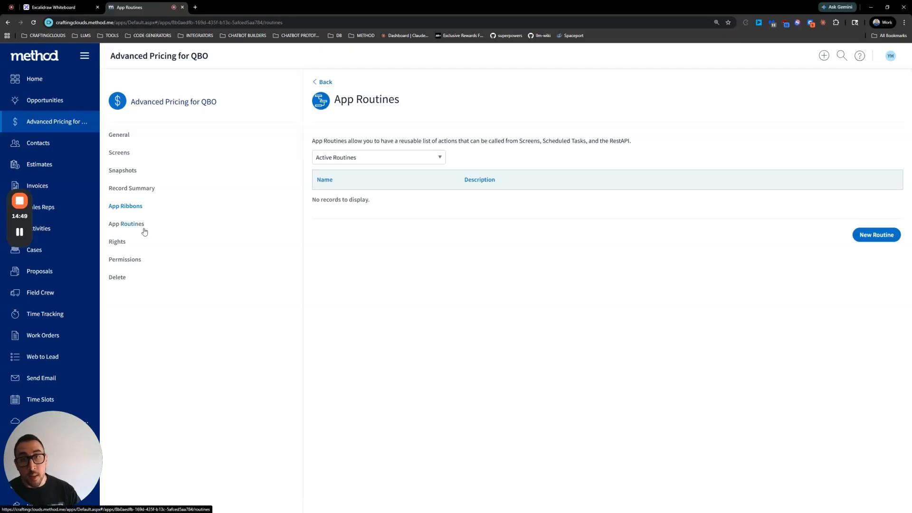
Step: Enable the Edit, Create, Delete and Approve rights for the Advanced Pricing for QBO app
left_click(119, 245)
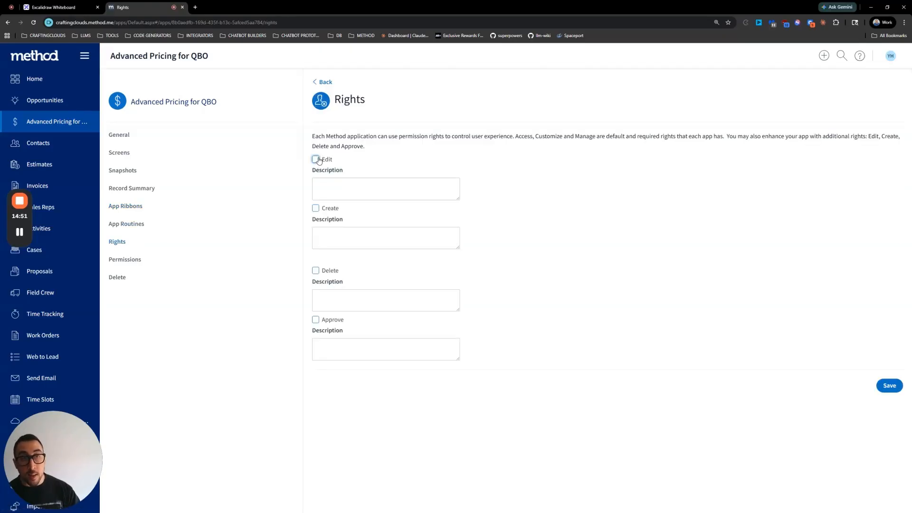
left_click(316, 209)
left_click(316, 270)
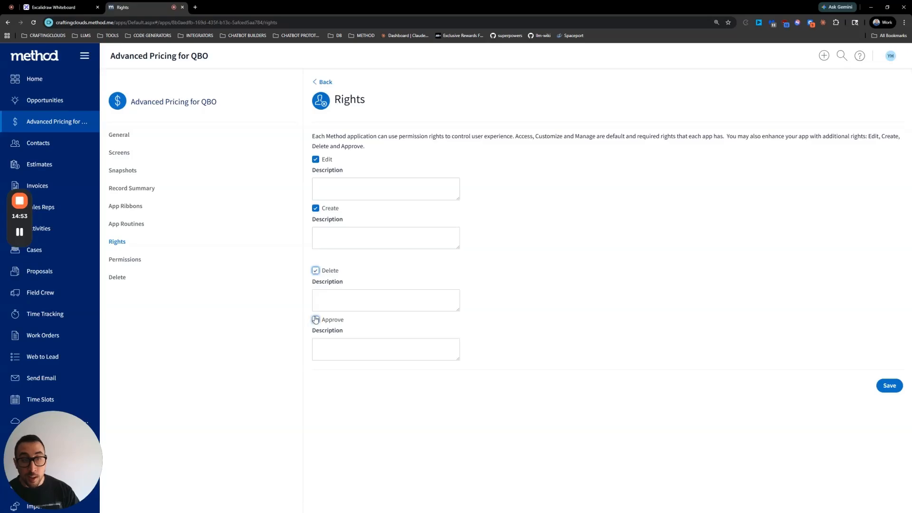
left_click(315, 319)
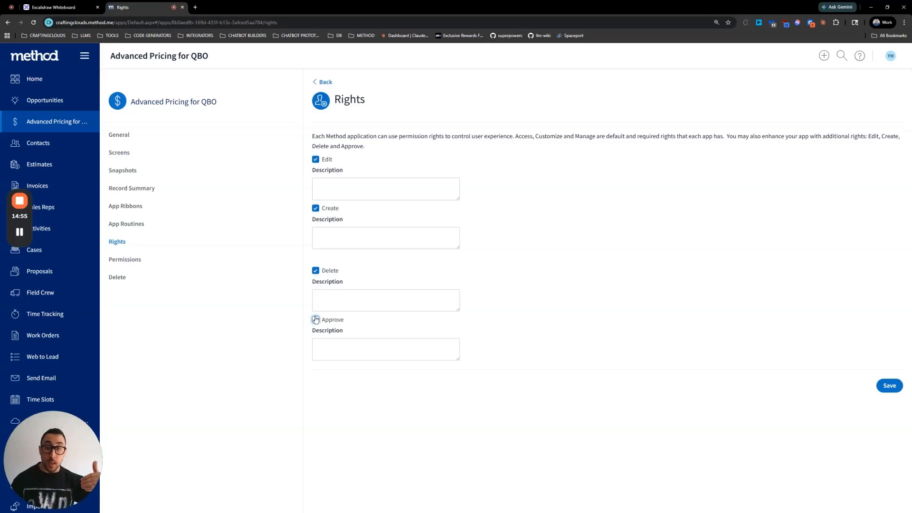
Step: Enable the Approve right for Advanced Pricing for QBO and leave the Rights page without saving
left_click(315, 320)
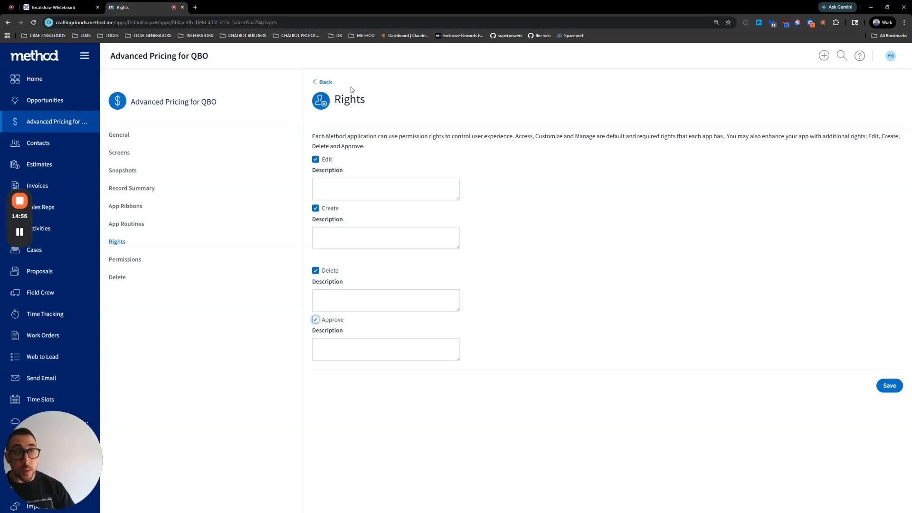
left_click(327, 82)
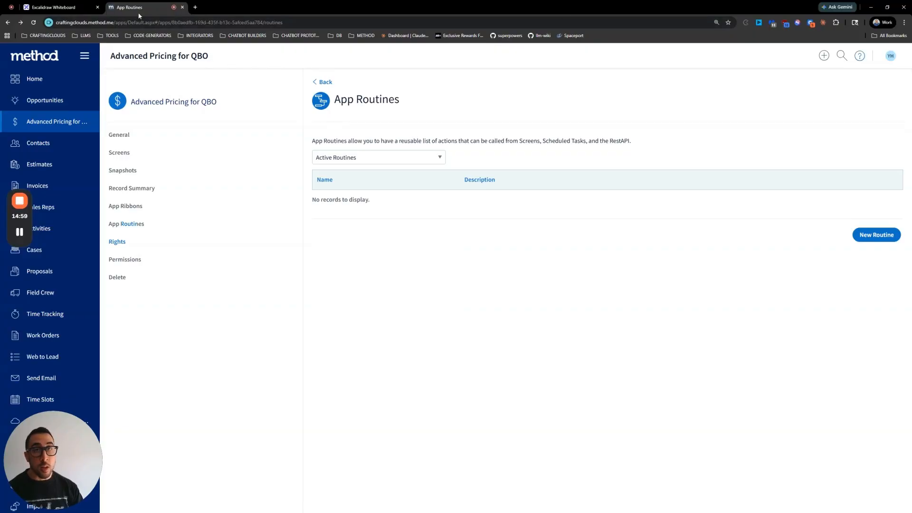
Step: Open the application access page for the second active user in the account settings
left_click(890, 56)
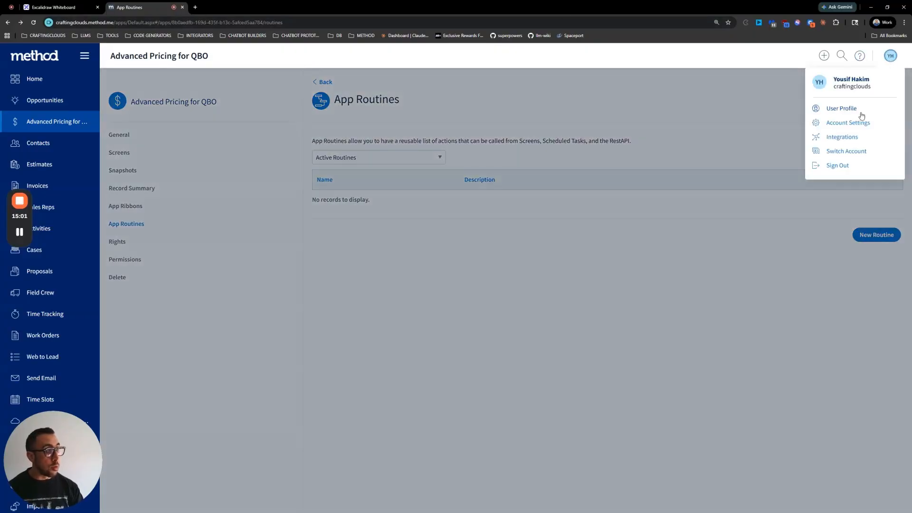
left_click(856, 124)
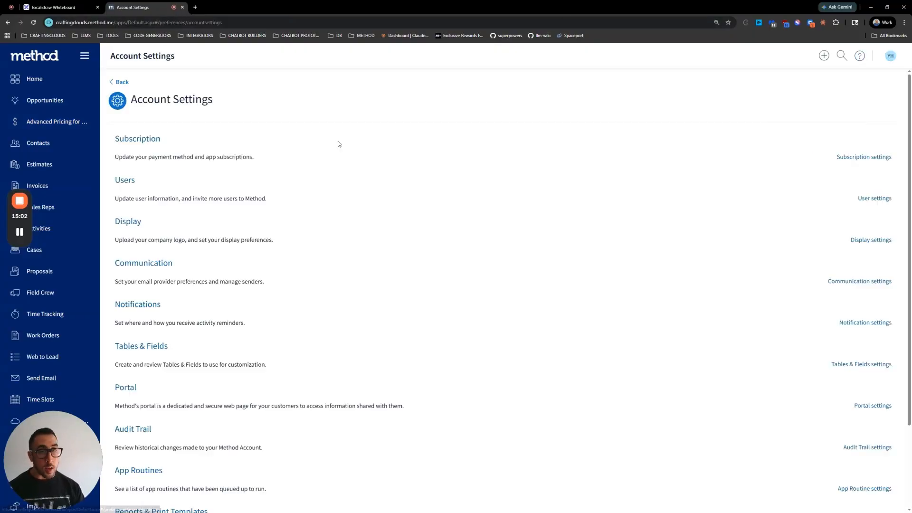
left_click(120, 181)
left_click(231, 163)
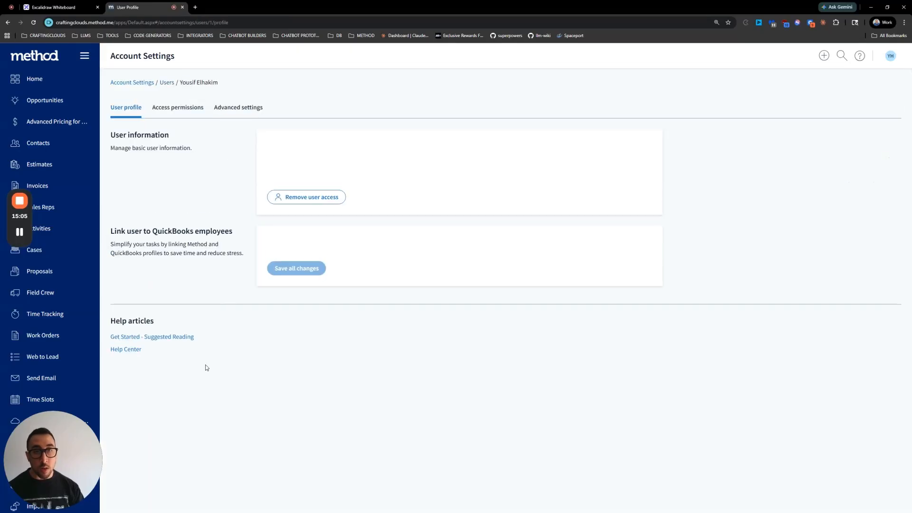
left_click(185, 111)
left_click(441, 227)
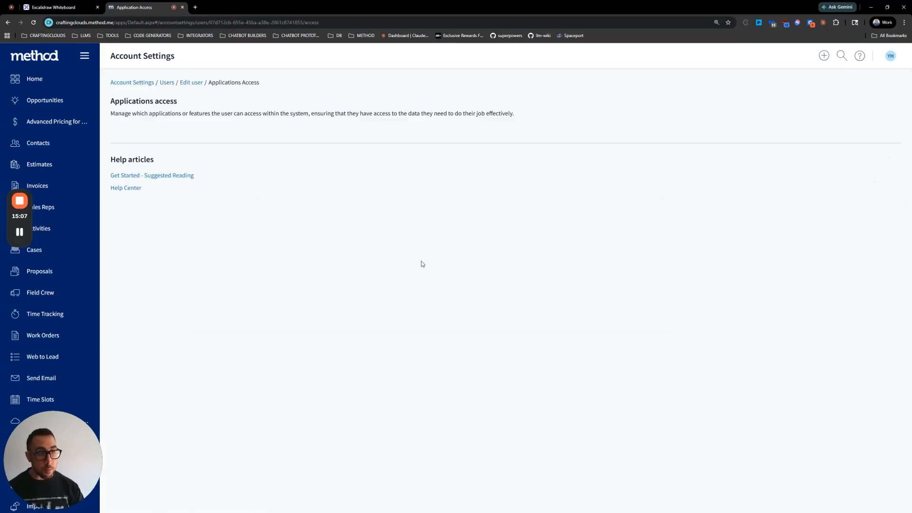
Step: Look through the user's list of app packs and expand Advanced Pricing to show its rights
scroll(314, 337, "down", 5)
scroll(309, 333, "down", 10)
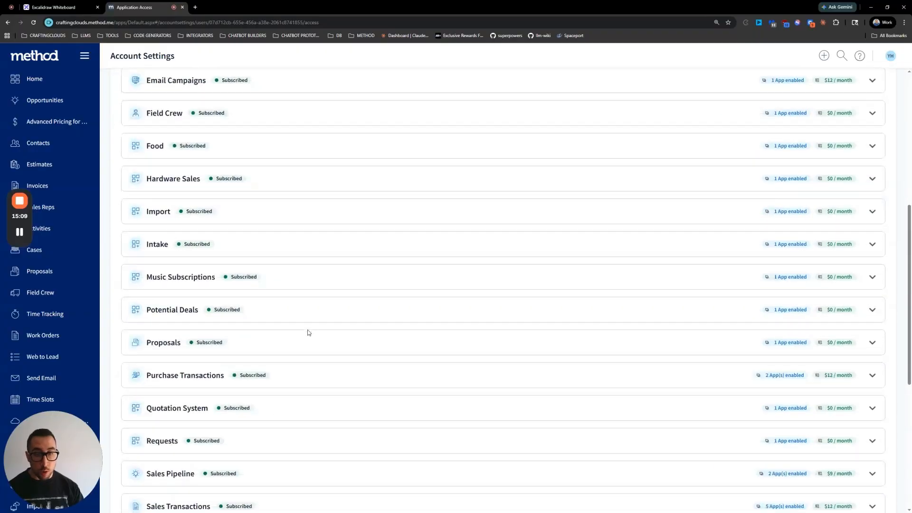
scroll(290, 352, "up", 8)
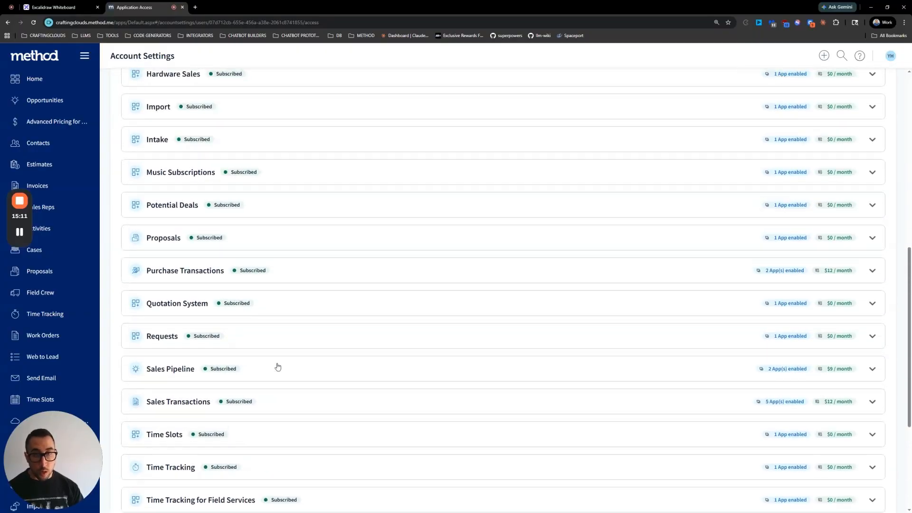
scroll(278, 367, "up", 5)
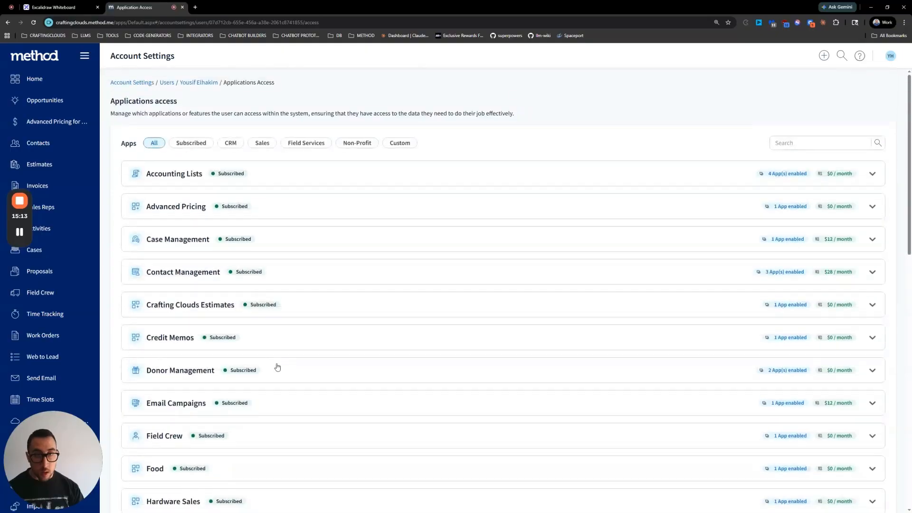
left_click(287, 206)
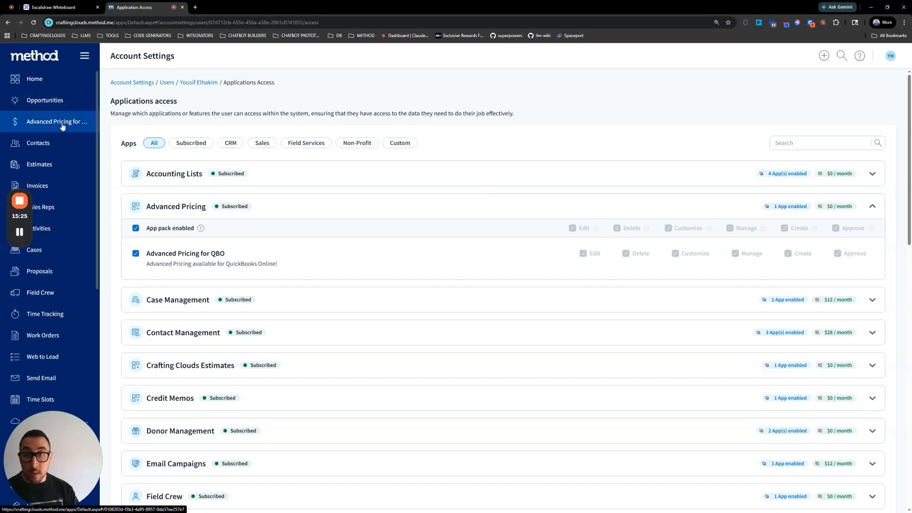
Step: Enable the Edit, Create, Delete and Approve rights in the app management of Advanced Pricing for QBO and save them
left_click(43, 79)
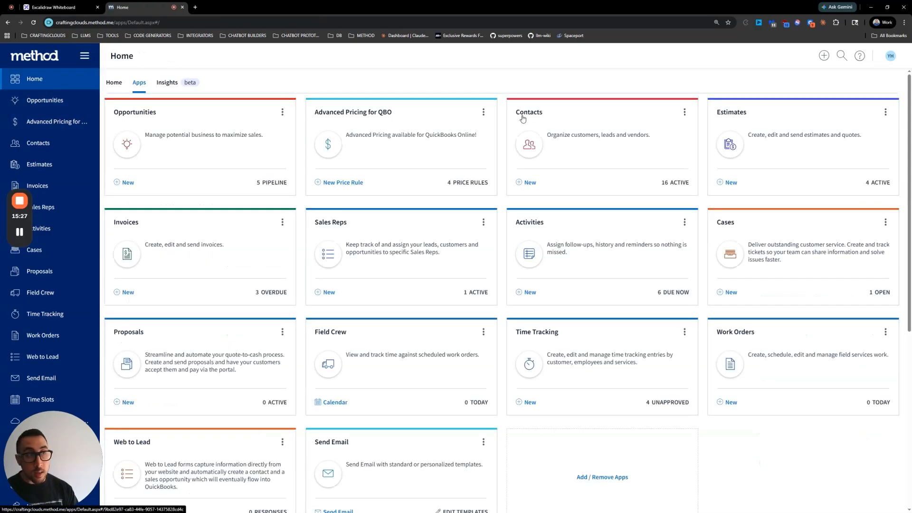
left_click(484, 112)
left_click(456, 145)
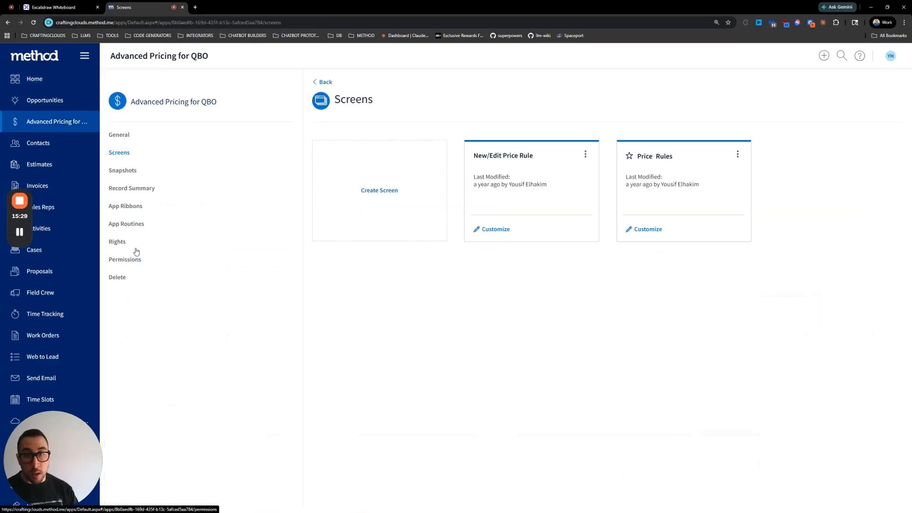
left_click(118, 242)
left_click(316, 159)
left_click(315, 209)
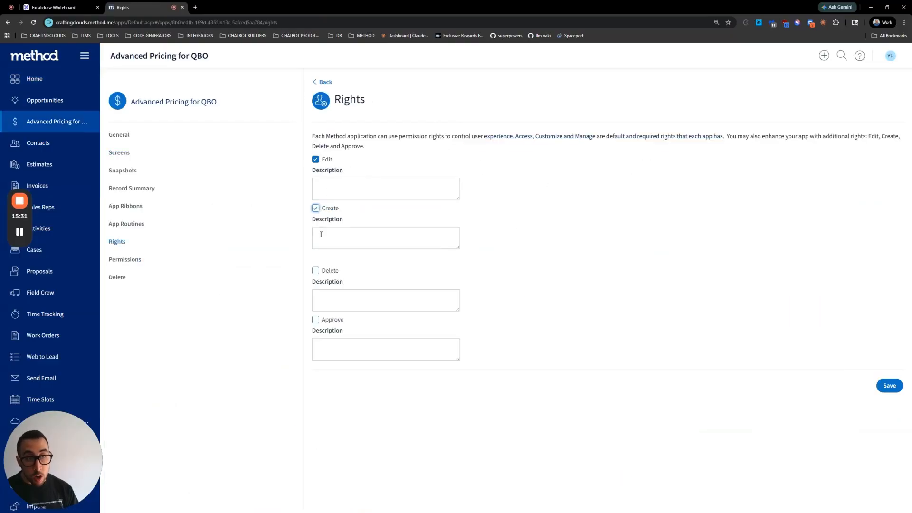
left_click(317, 271)
left_click(316, 319)
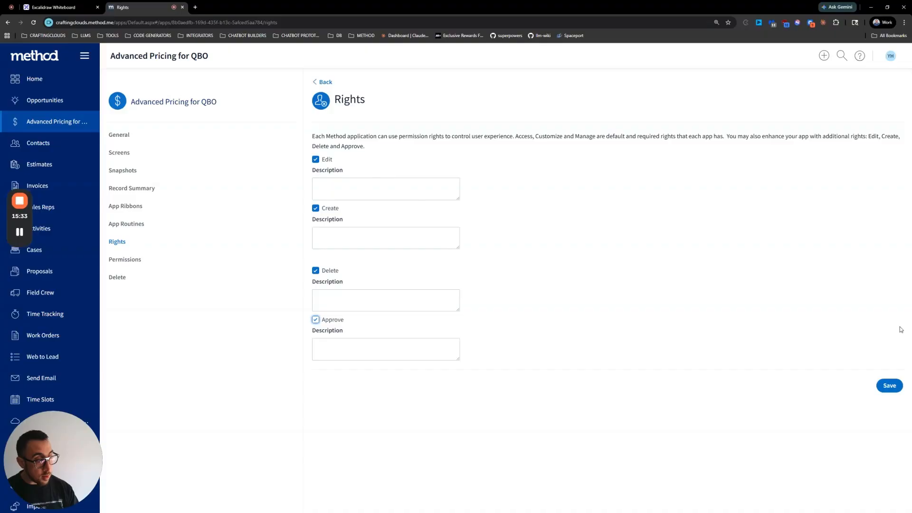
left_click(894, 382)
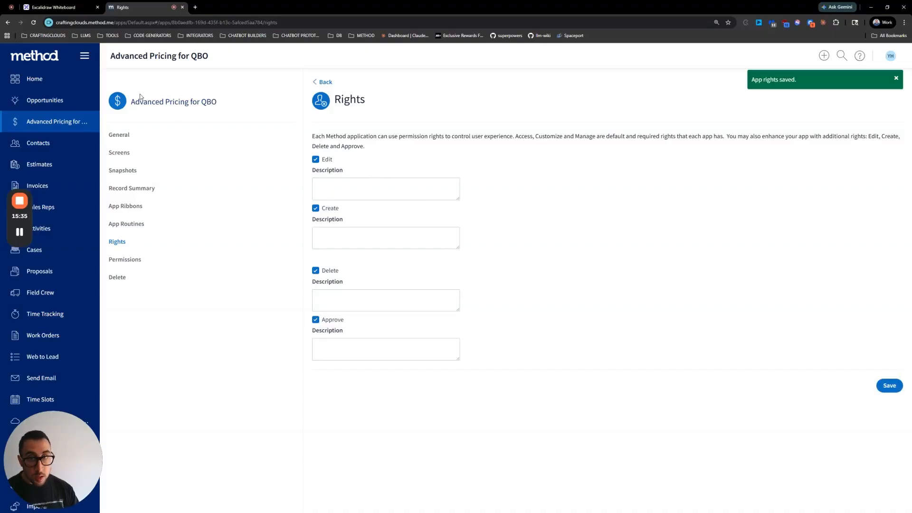
Step: Reopen the second active user's application access and examine the Advanced Pricing rights, including Customize and Manage
left_click(891, 56)
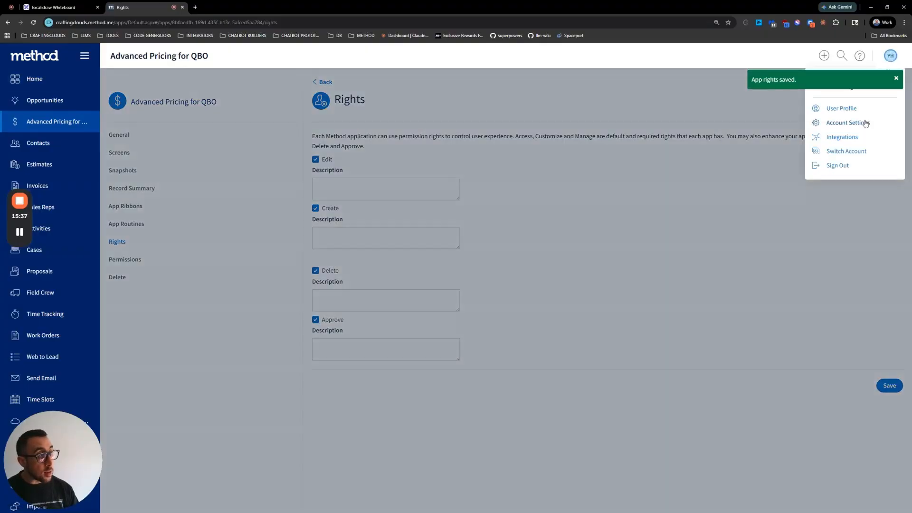
left_click(866, 123)
left_click(120, 182)
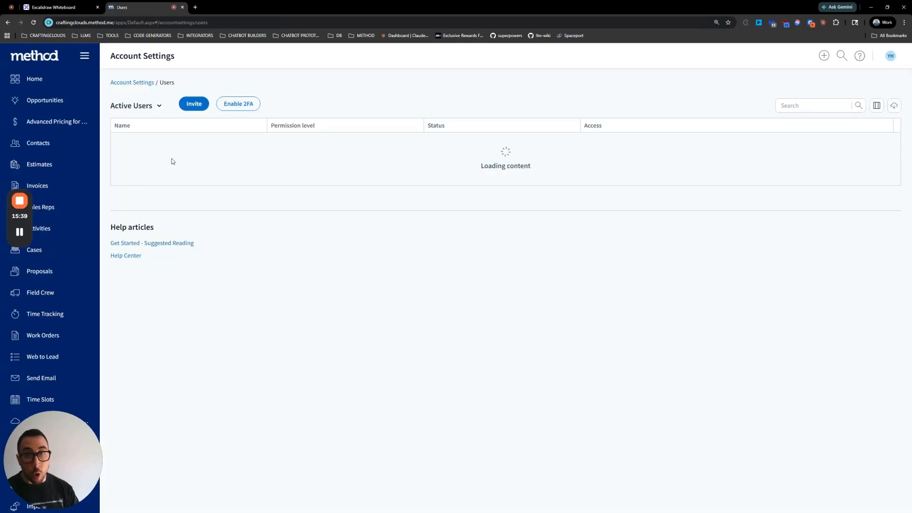
left_click(250, 164)
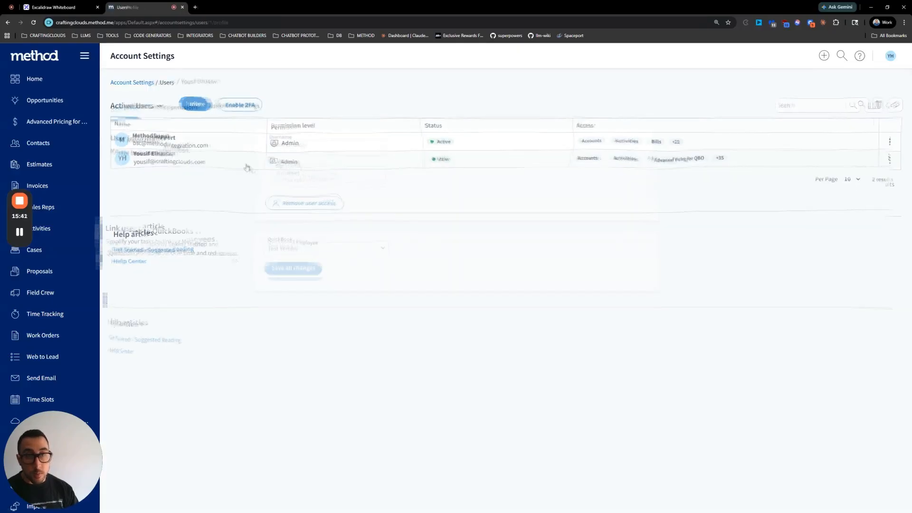
left_click(182, 109)
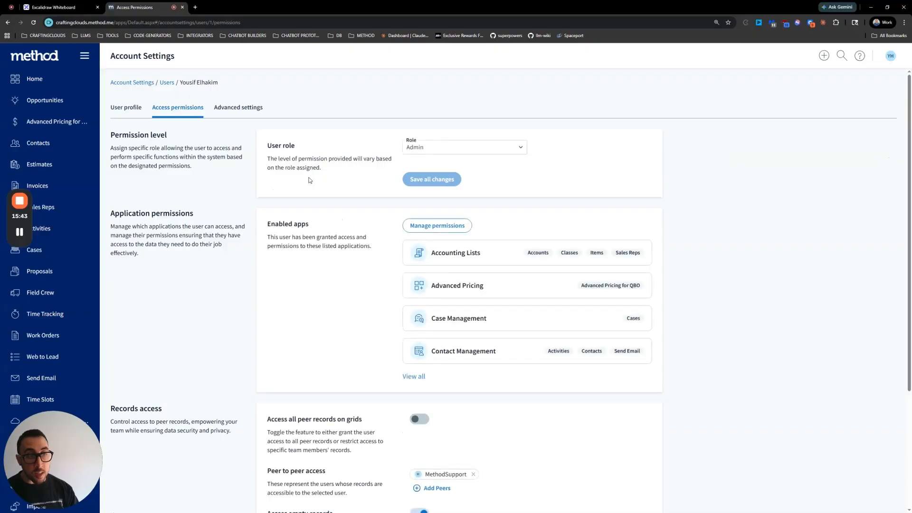
left_click(426, 226)
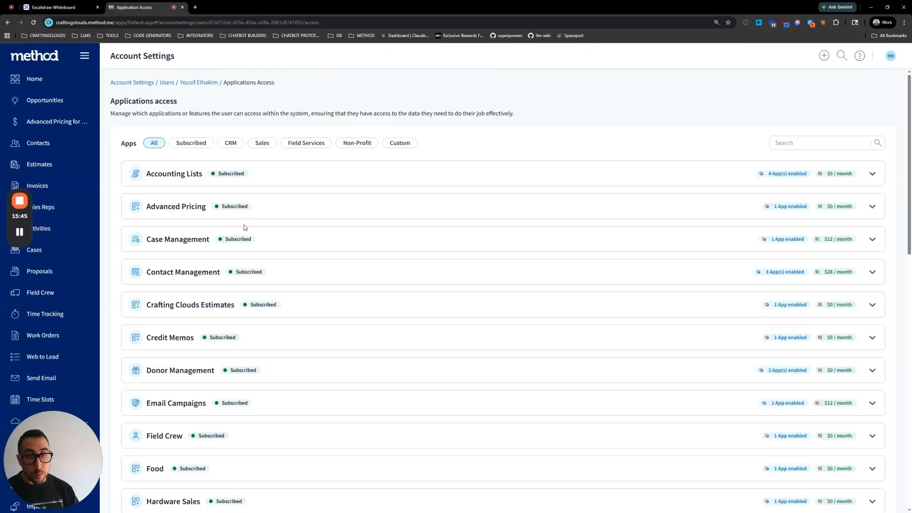
left_click(432, 207)
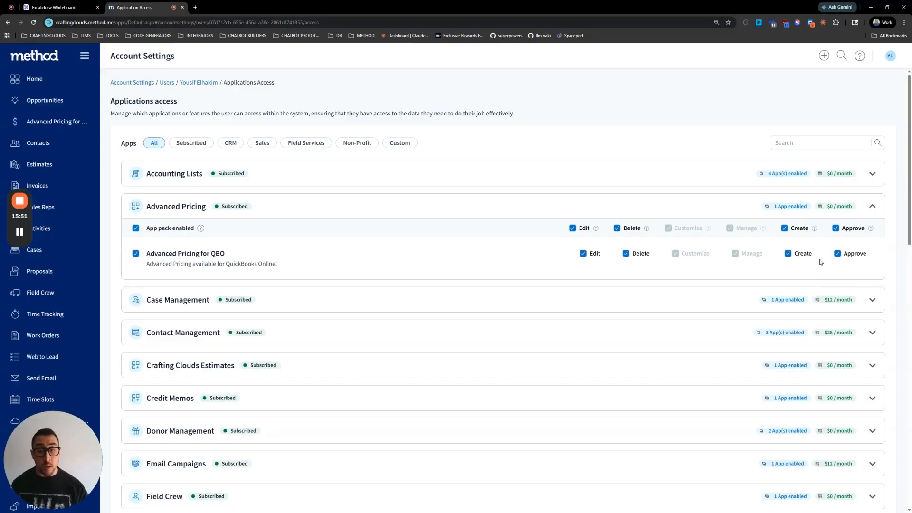
left_click_drag(691, 237, 740, 251)
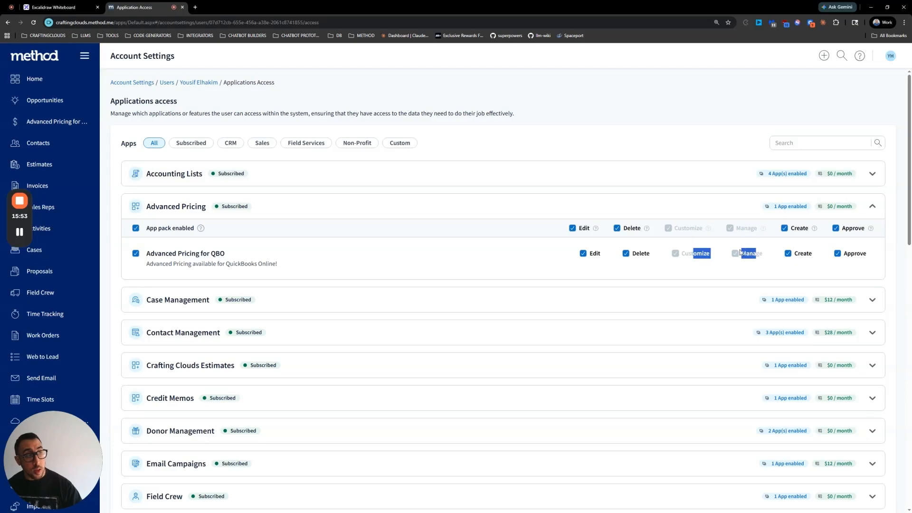
left_click(748, 254)
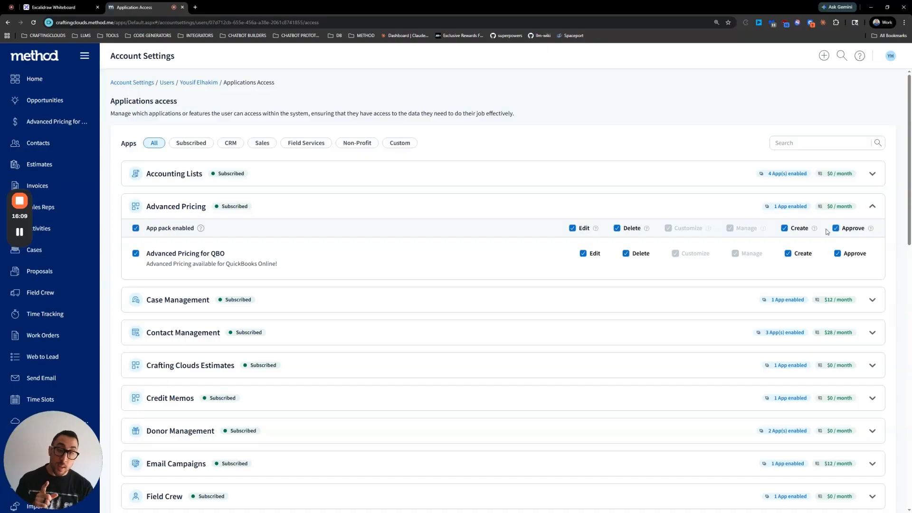
Step: Remove the user's Edit right for the whole Advanced Pricing app pack
left_click(572, 228)
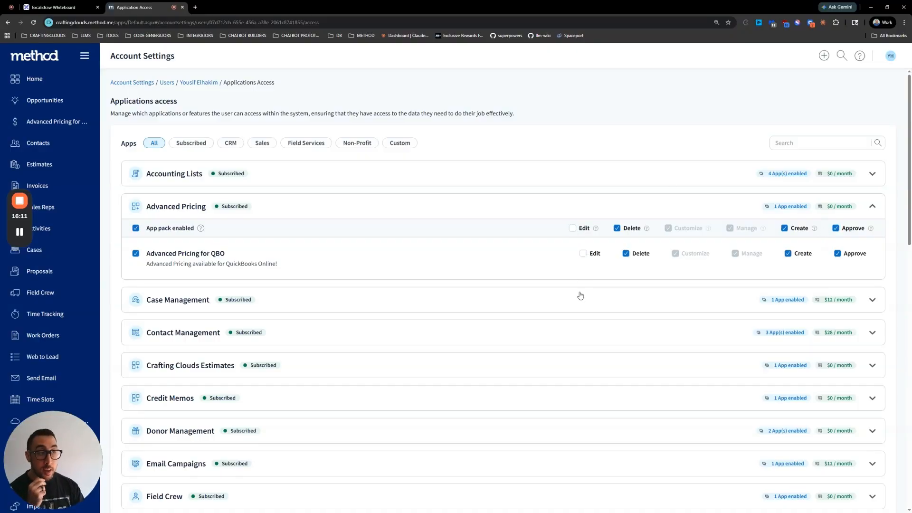
scroll(792, 236, "down", 1)
scroll(791, 237, "down", 10)
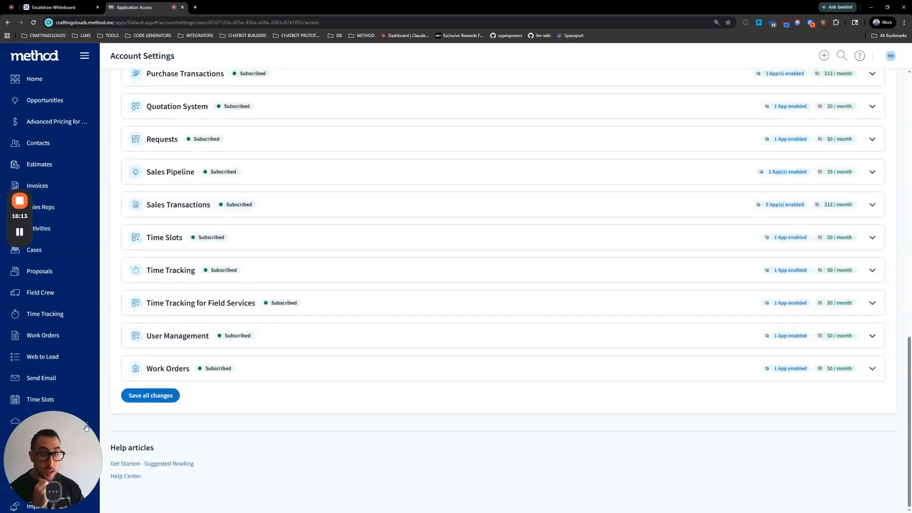
scroll(250, 407, "up", 3)
scroll(250, 408, "up", 8)
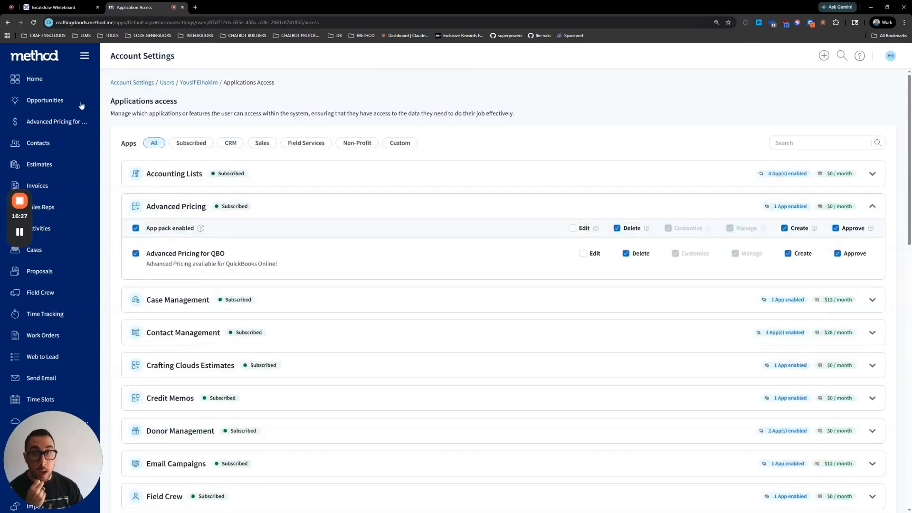
Step: Open the MAY 10% Discount price rule in Advanced Pricing for QBO and inspect its first rule line
left_click(45, 123)
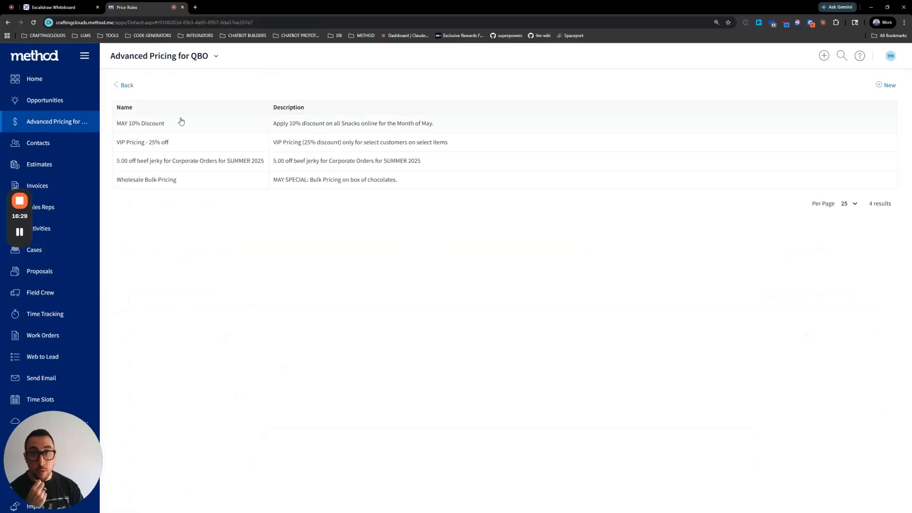
left_click(181, 122)
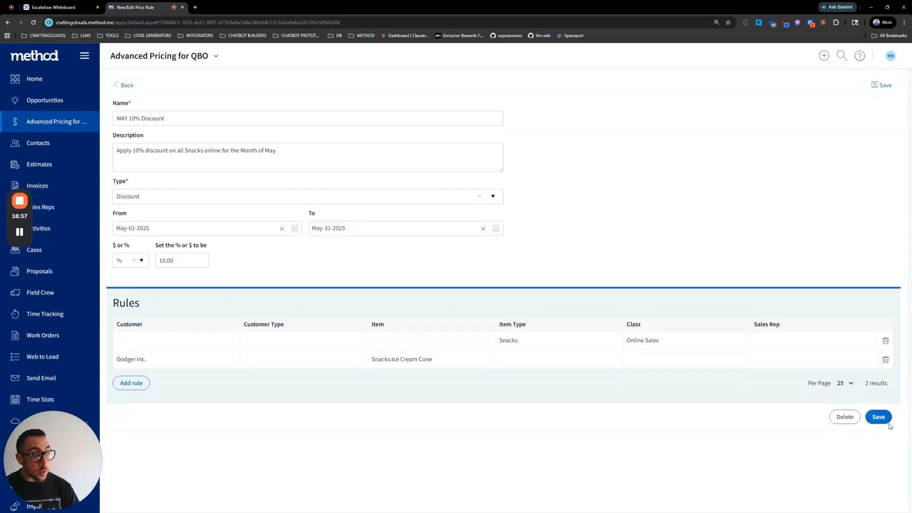
left_click(663, 343)
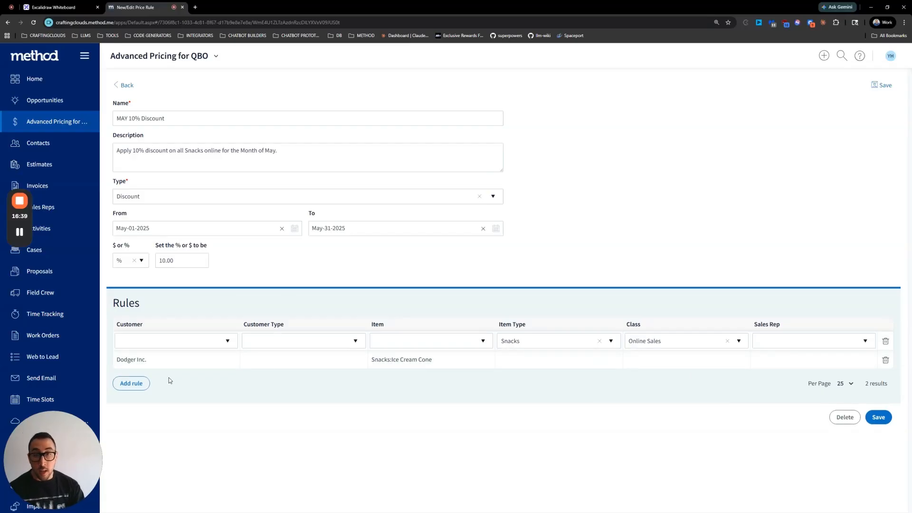
Step: Open the New/Edit Price Rule screen in the designer, examine the action set of its Focus event and close it
left_click(216, 55)
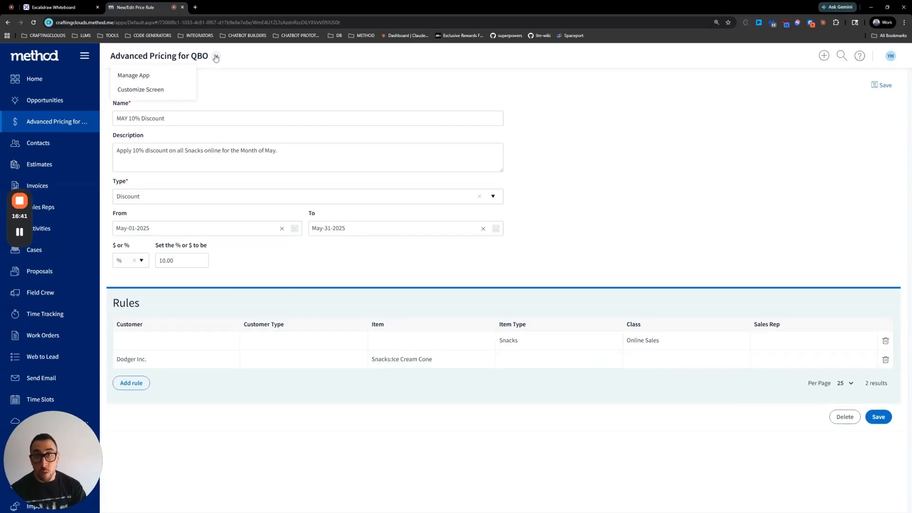
left_click(150, 90)
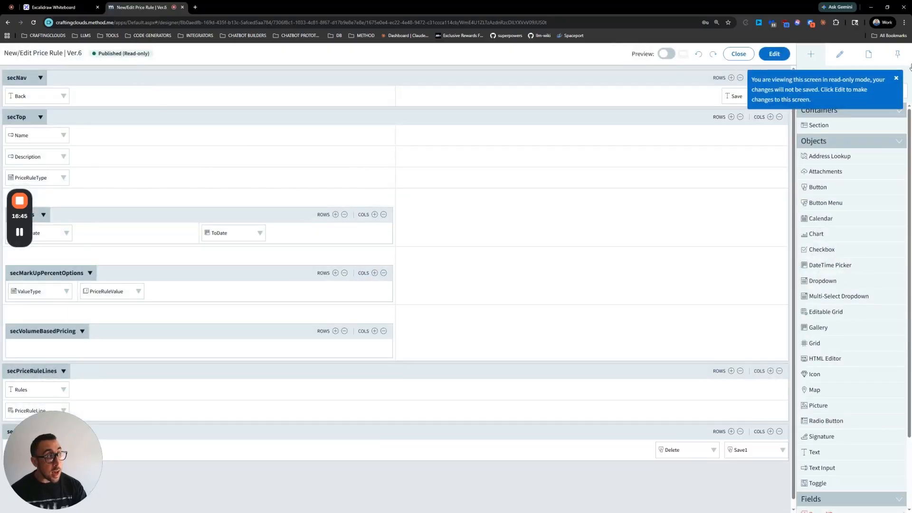
left_click(895, 79)
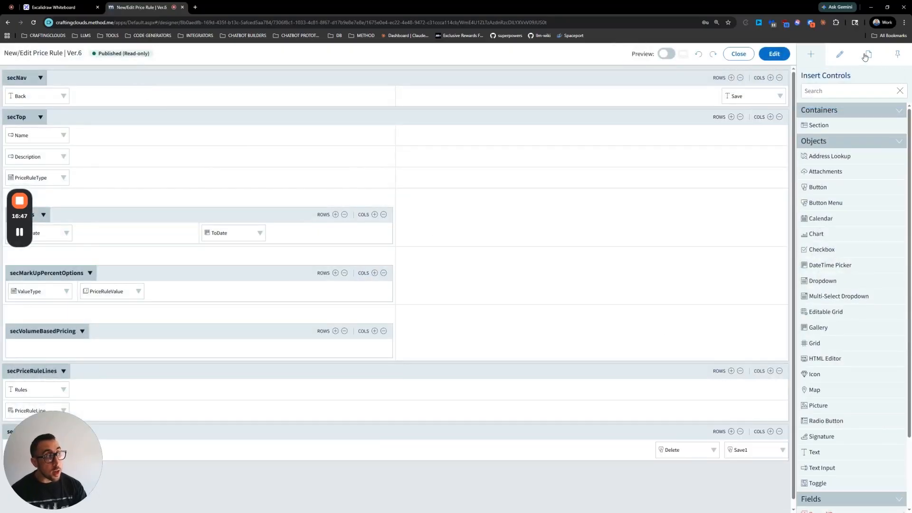
left_click(867, 55)
left_click(839, 289)
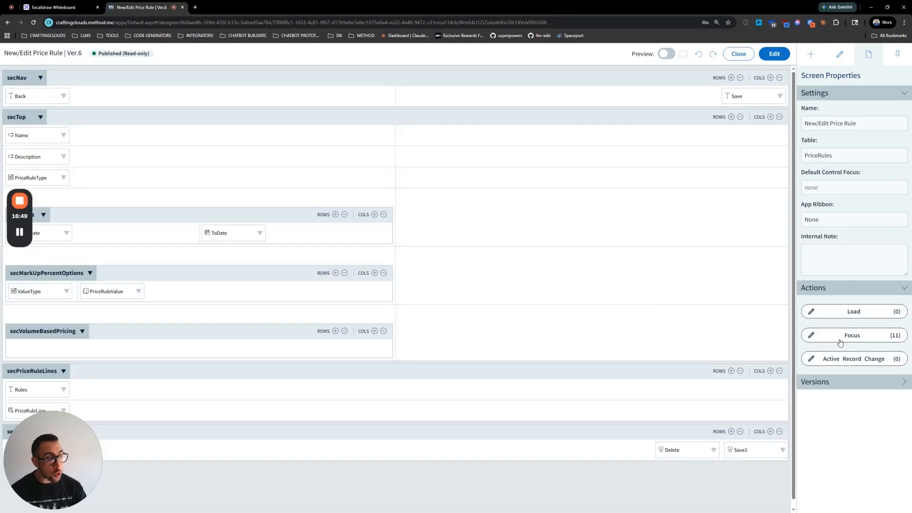
left_click(835, 336)
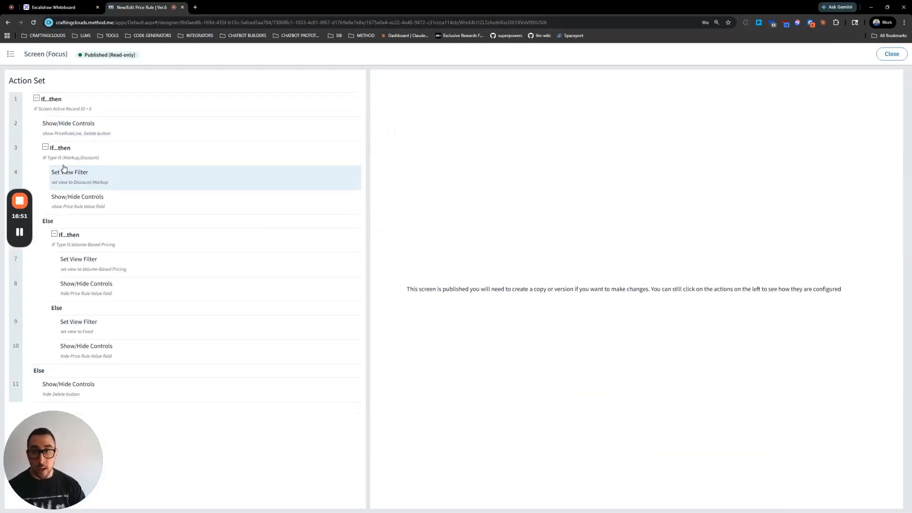
left_click(892, 54)
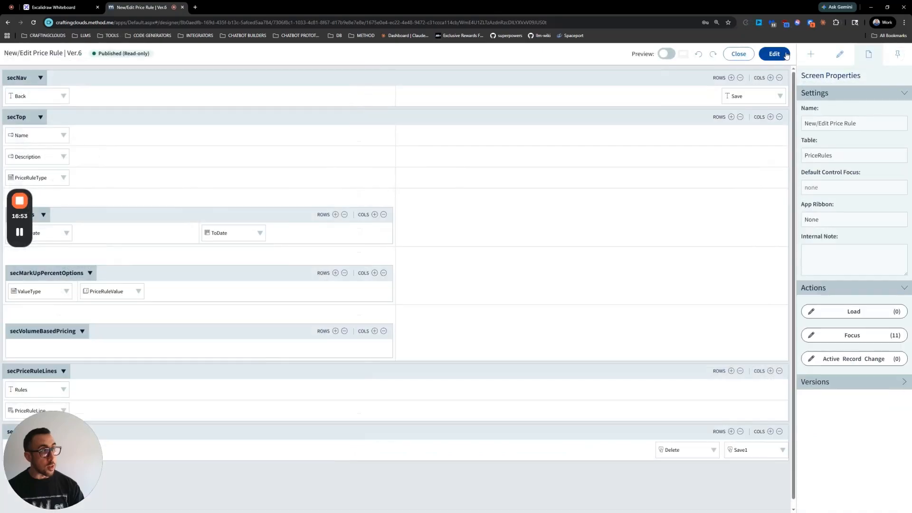
Step: Start editing the New/Edit Price Rule screen as a draft and open the action set of its Focus event
left_click(774, 54)
left_click(630, 336)
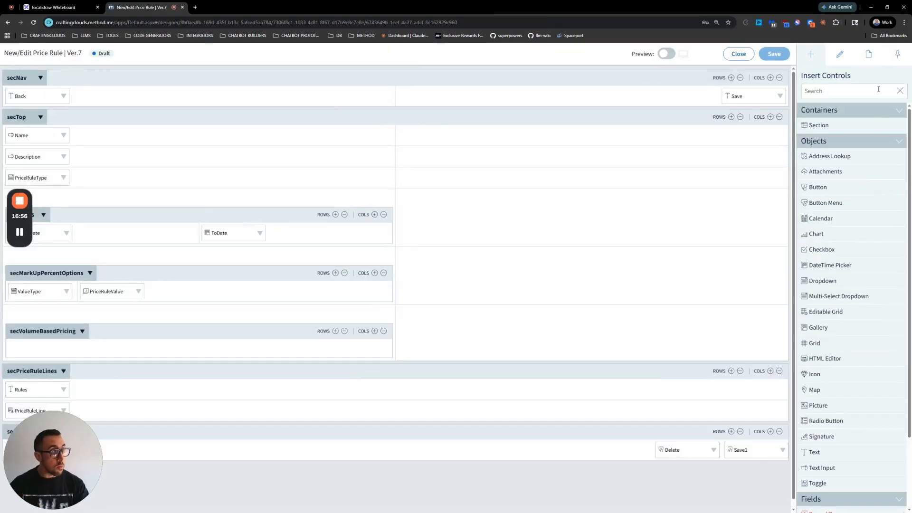
left_click(866, 56)
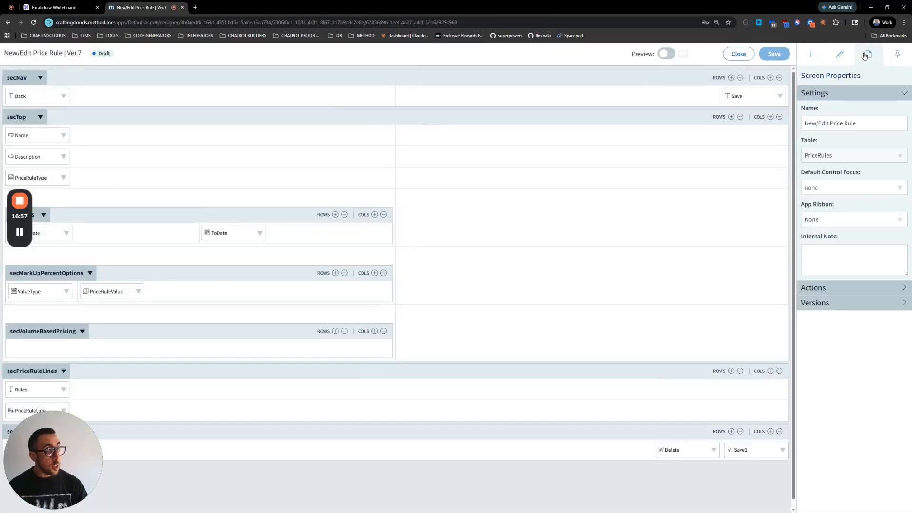
left_click(822, 289)
left_click(832, 335)
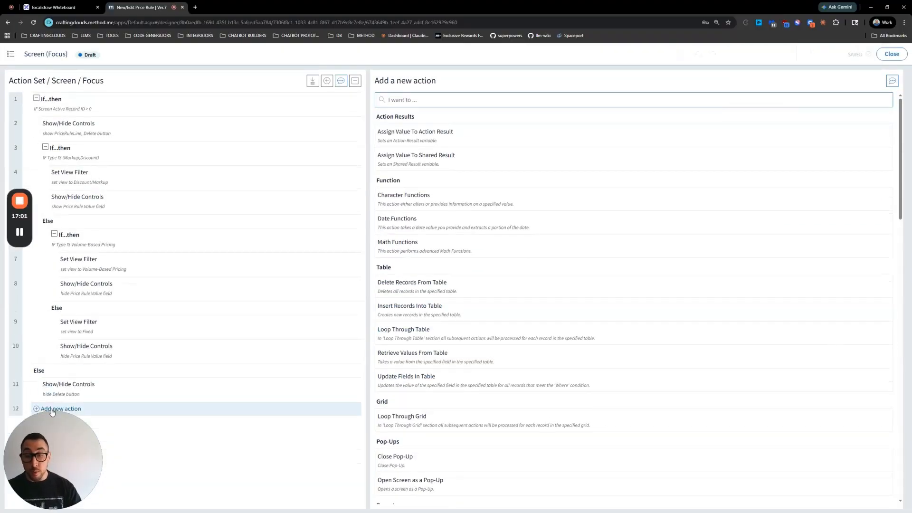
left_click_drag(53, 426, 839, 421)
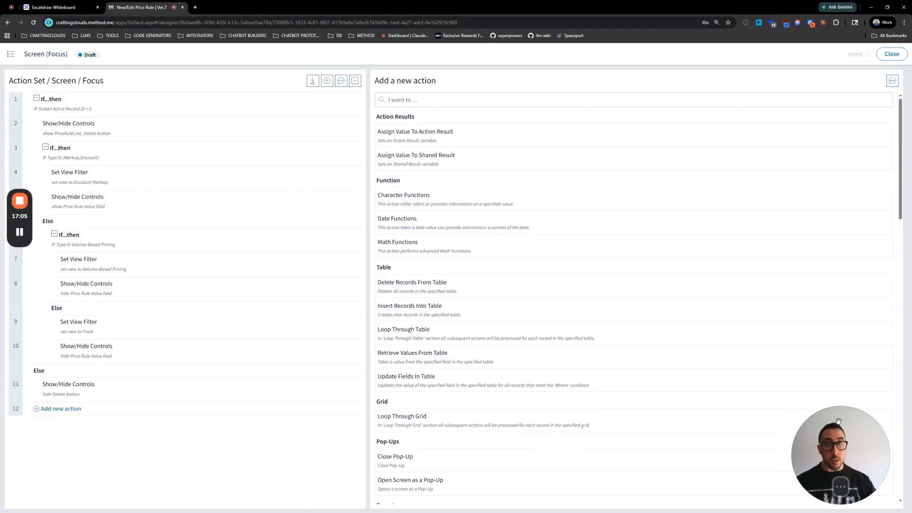
Step: Add a Check Permission action and place it at the start of the Focus action set, before the first If...then
left_click(246, 107)
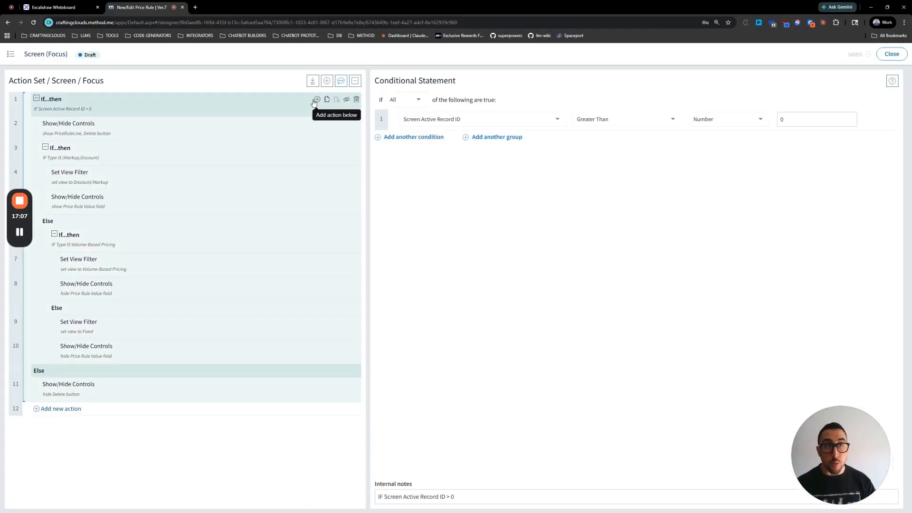
left_click(62, 414)
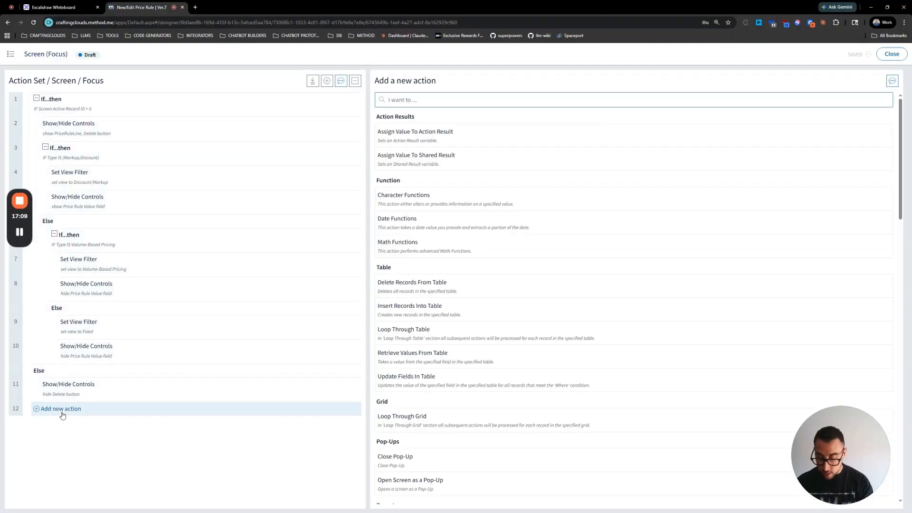
type("permi")
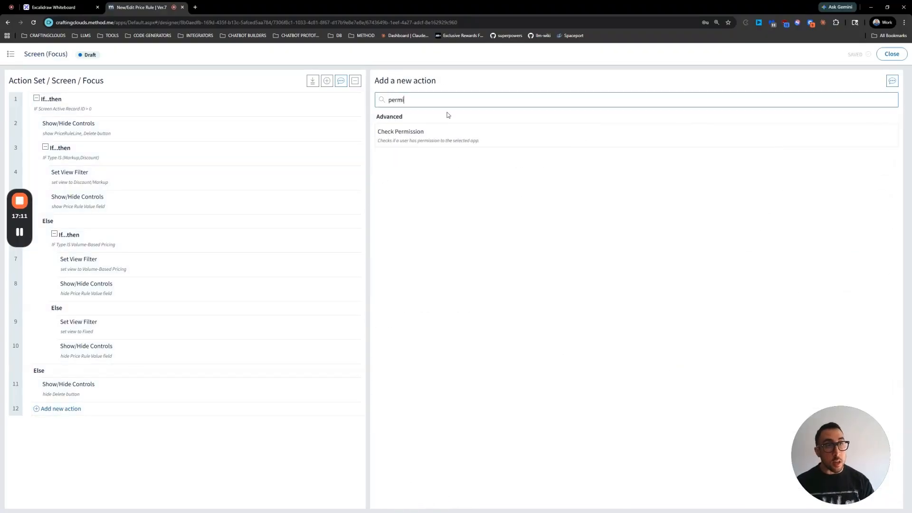
left_click(421, 133)
left_click_drag(47, 408, 125, 113)
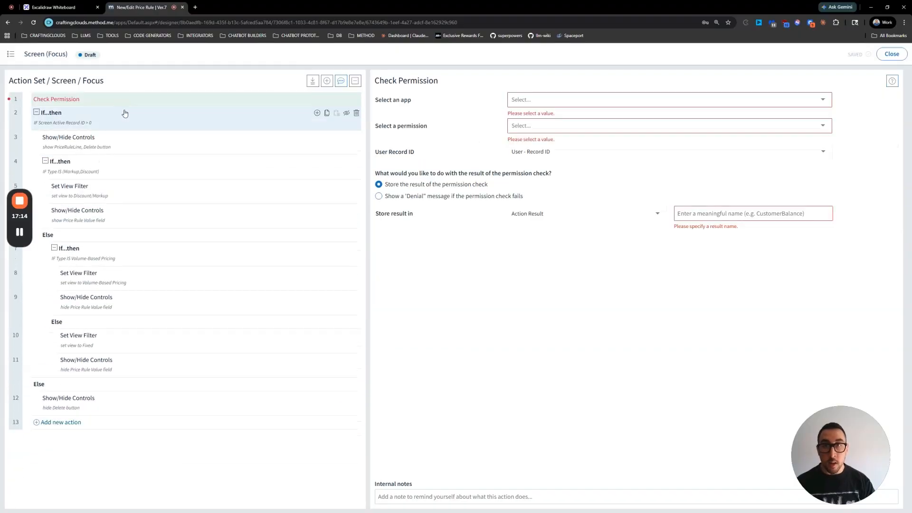
Step: Set the Check Permission action to check the Edit permission of the Advanced Pricing for QBO app
left_click(537, 105)
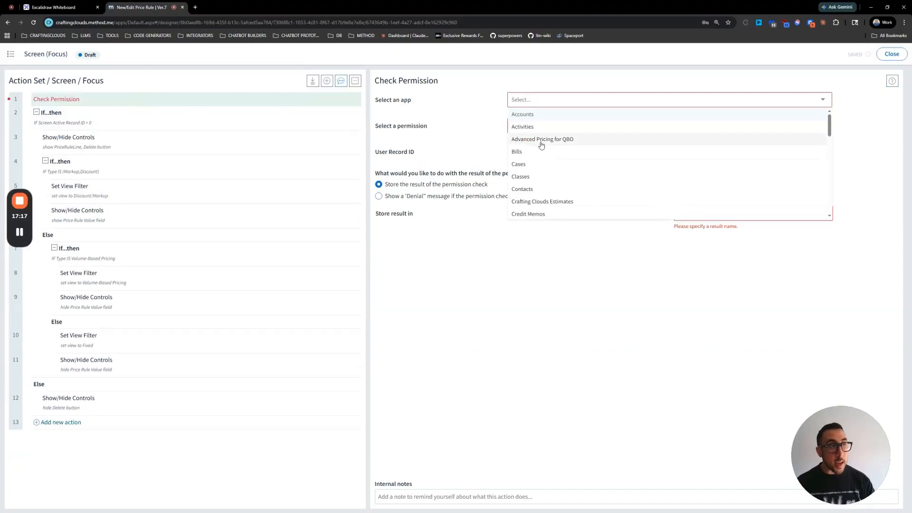
left_click(541, 141)
left_click(537, 123)
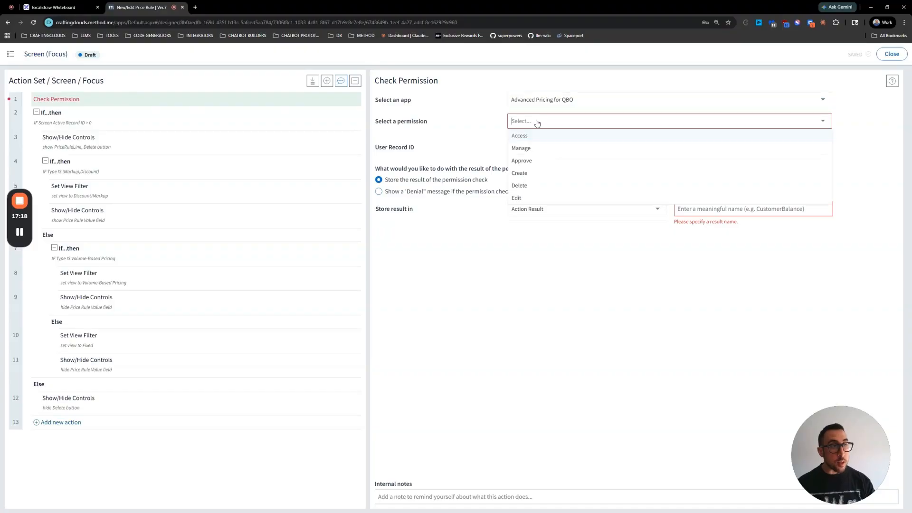
left_click(522, 198)
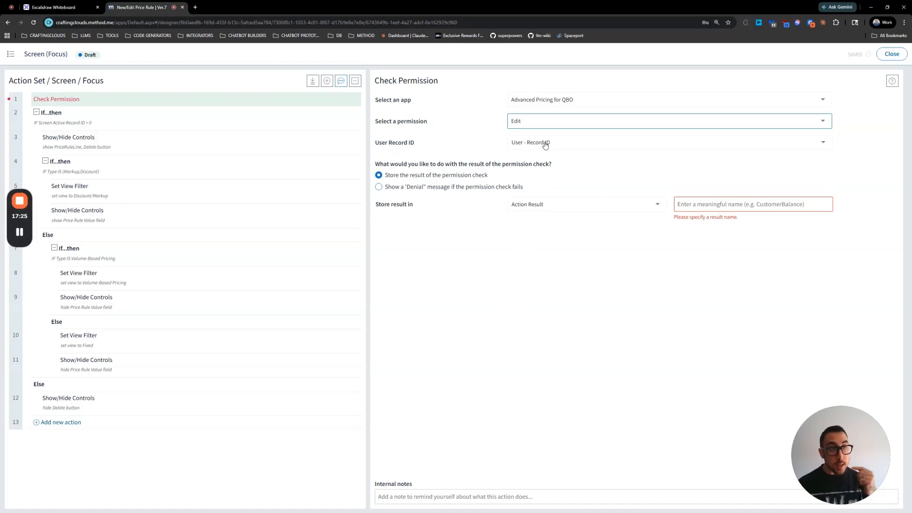
Step: Store the permission check in a new action result named resultEditPermission and add the internal note "Edit Permissions"
left_click(728, 206)
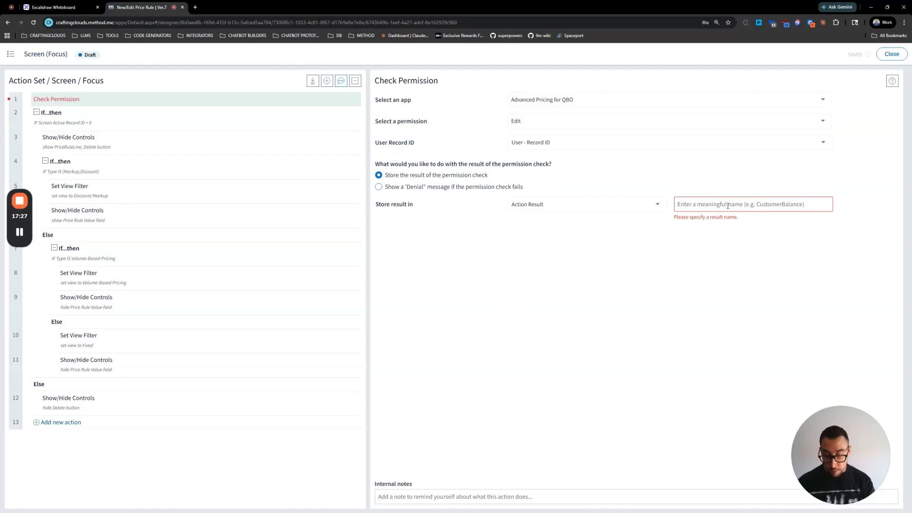
type("resultEdit")
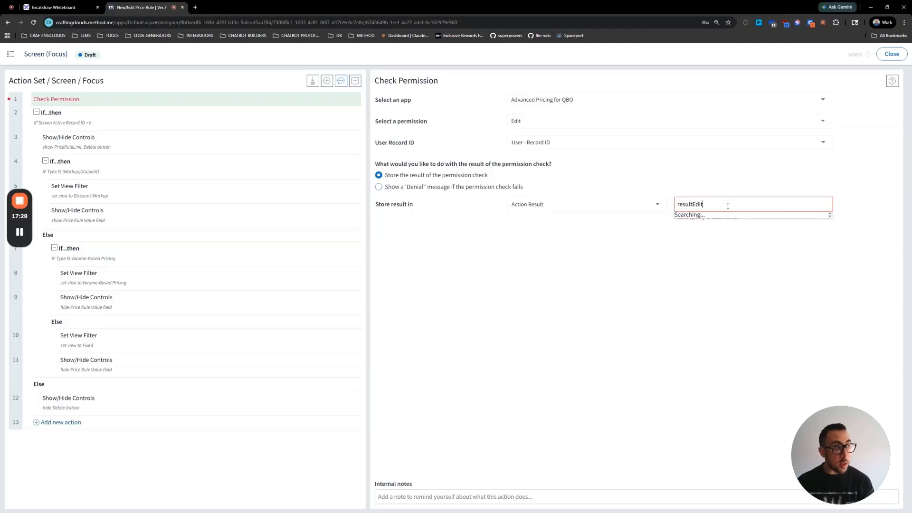
type("Permission")
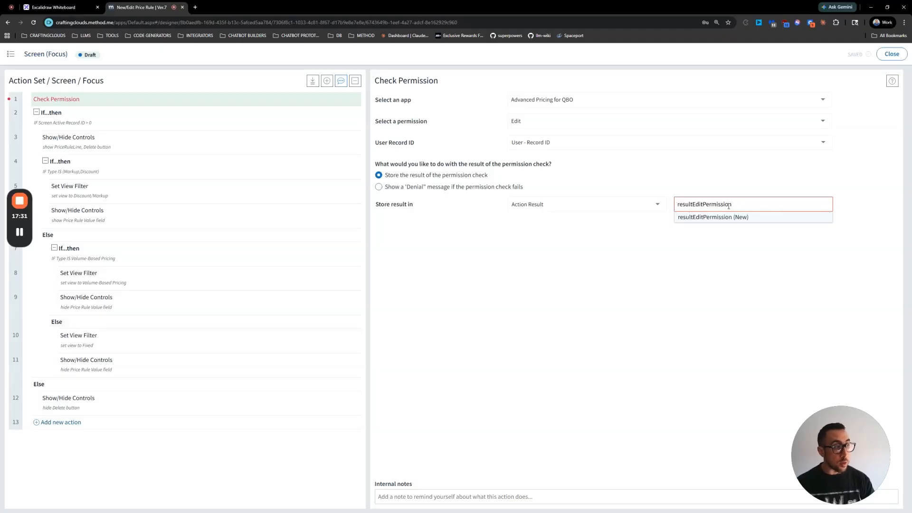
left_click(720, 217)
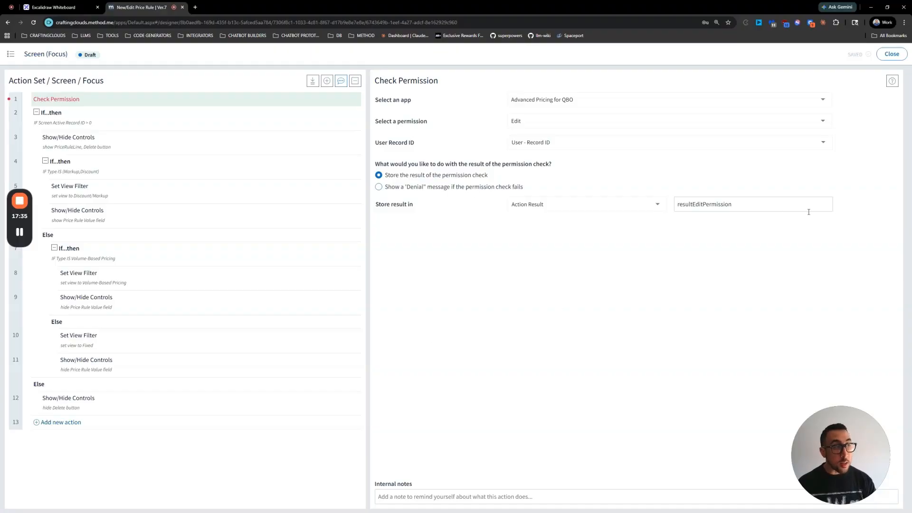
left_click(492, 498)
type("Edit Permissions")
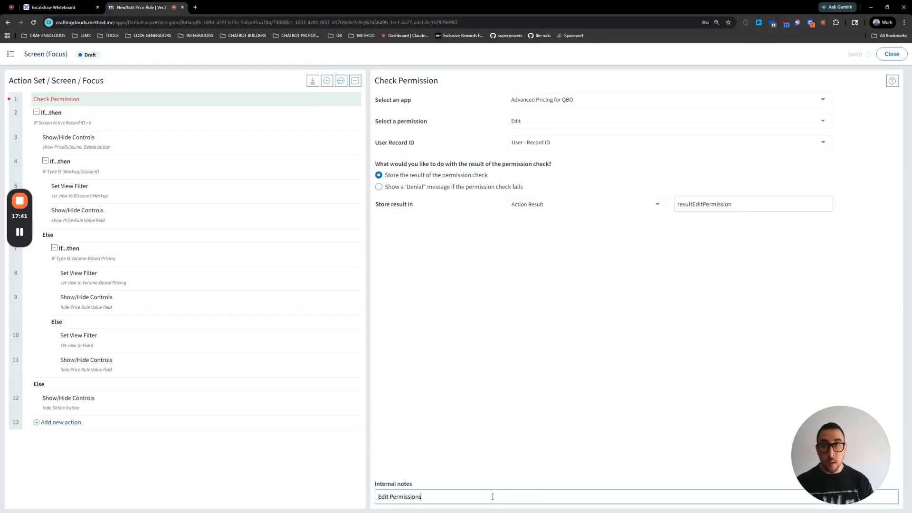
Step: Add a Conditional Statement below Check Permission that tests whether resultEditPermission is equal to the Yes/No value No
left_click(317, 100)
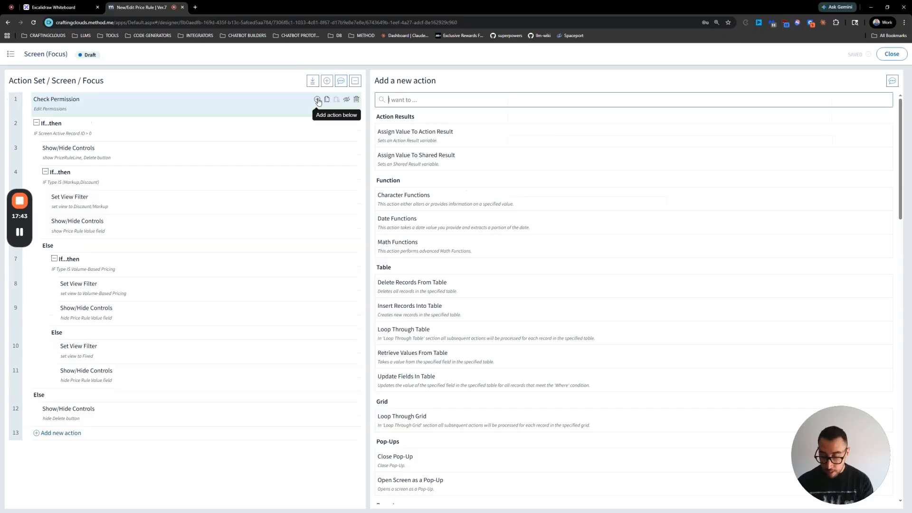
type("conditional")
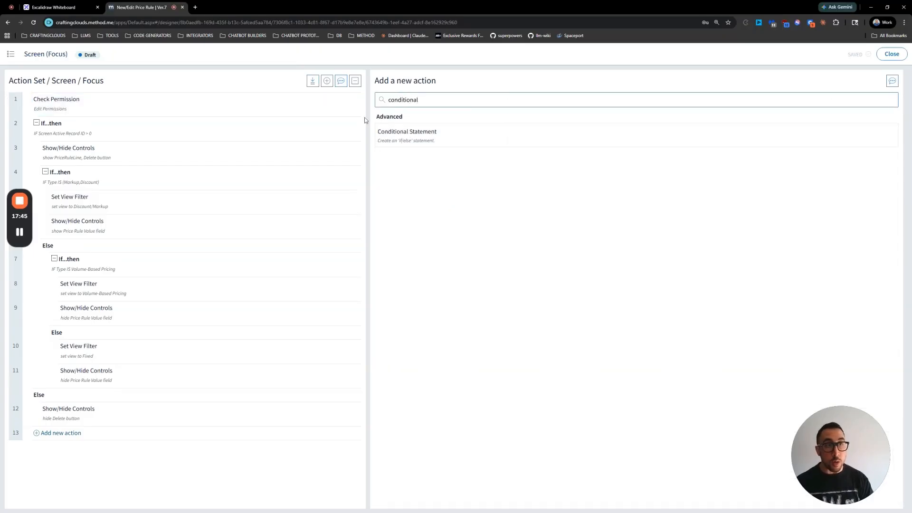
left_click(400, 138)
left_click(404, 97)
left_click(426, 119)
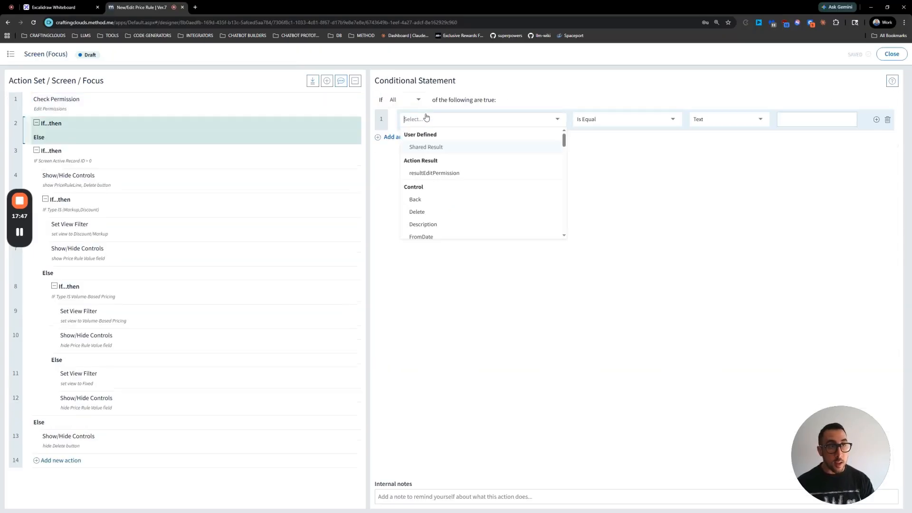
left_click(434, 173)
left_click(727, 120)
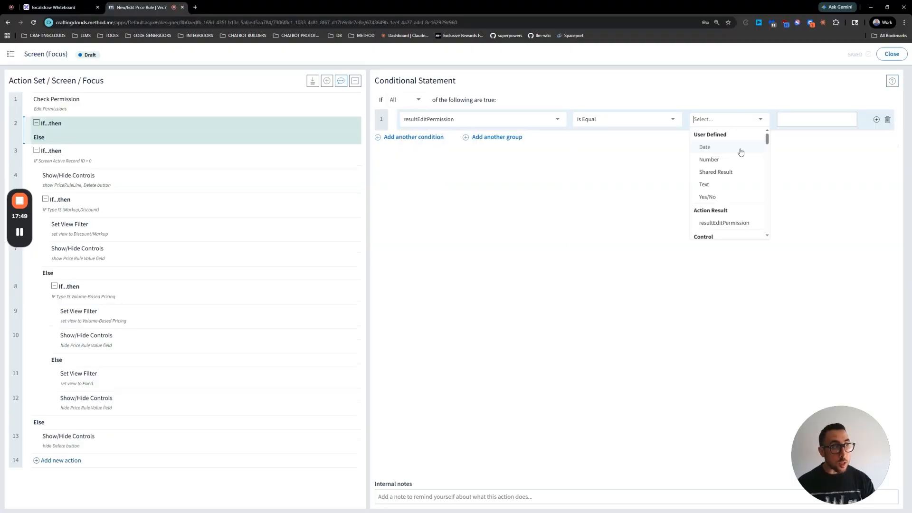
left_click(737, 197)
left_click(805, 117)
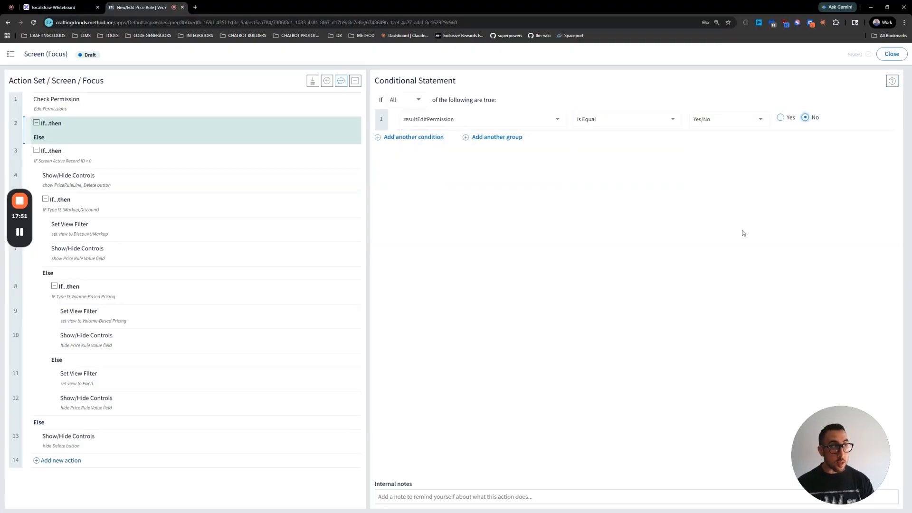
Step: Add the internal note "IF NO Edit permissions" to the new conditional statement
left_click(423, 493)
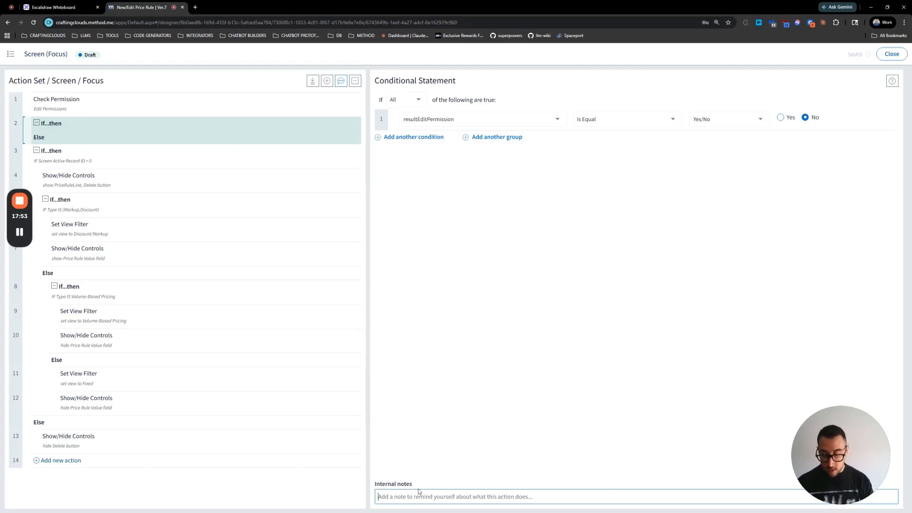
type("IF NO Edit")
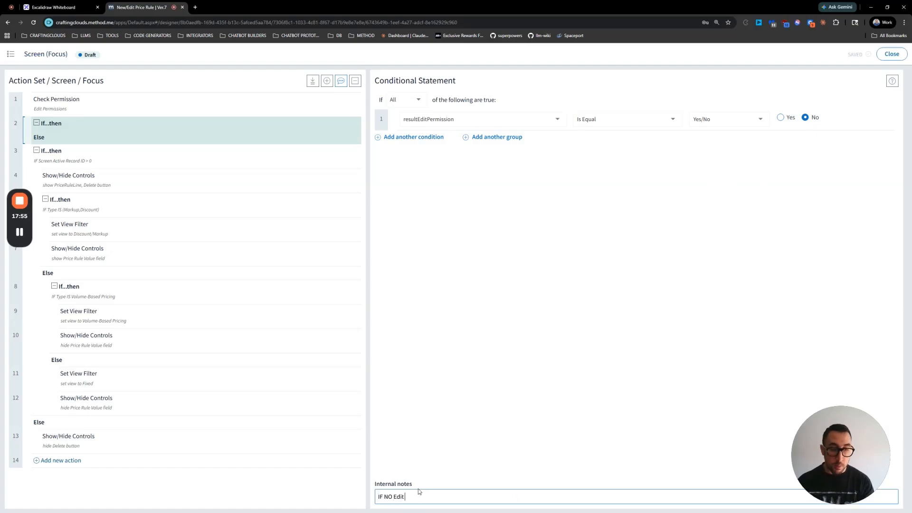
type(" permissions")
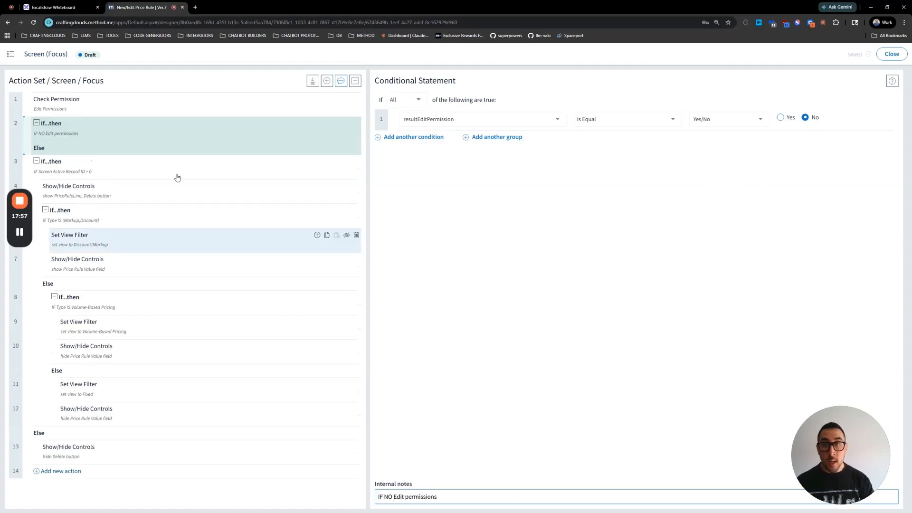
Step: Add an Enable/Disable Controls action inside the no-edit-permissions condition and set the secBottom section to Disable
left_click(317, 124)
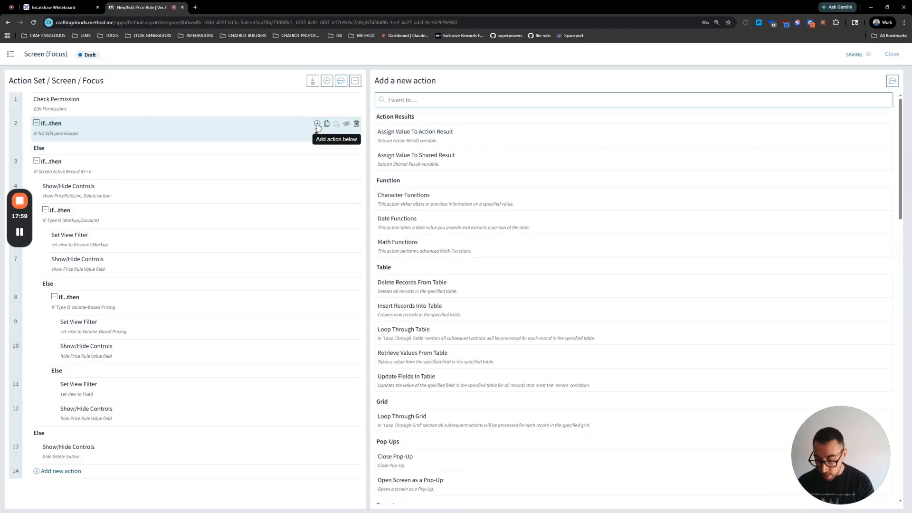
type("disable")
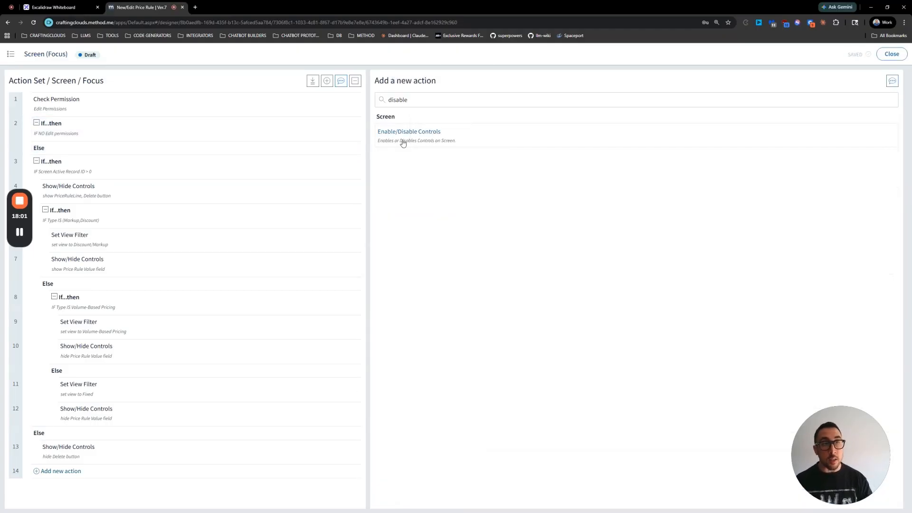
left_click(401, 138)
left_click(420, 120)
scroll(447, 168, "down", 6)
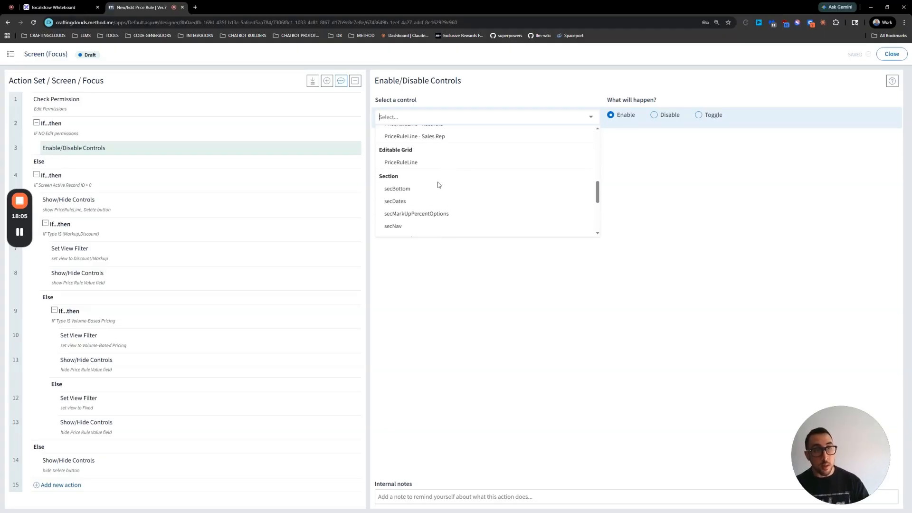
left_click(431, 187)
left_click(430, 137)
left_click(655, 115)
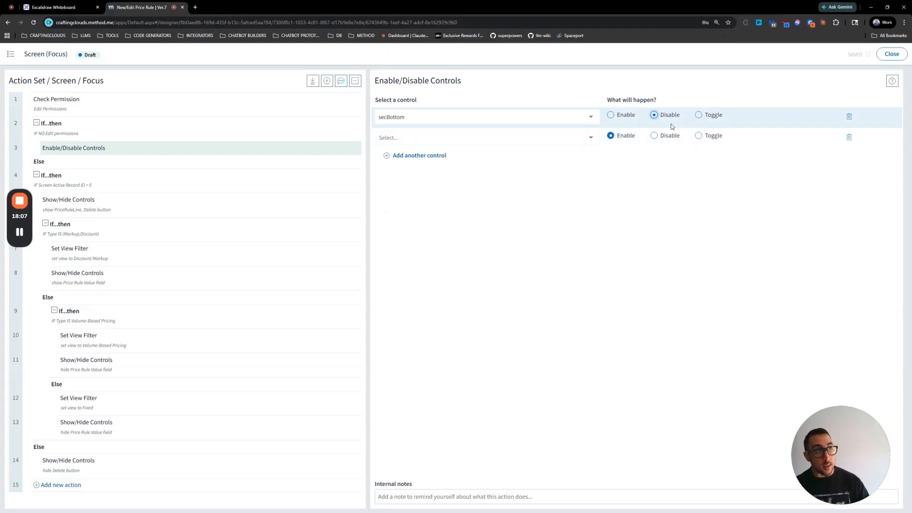
Step: Add the secNav and secTop sections to the Enable/Disable Controls action and set both to Disable
left_click(522, 138)
type("sec")
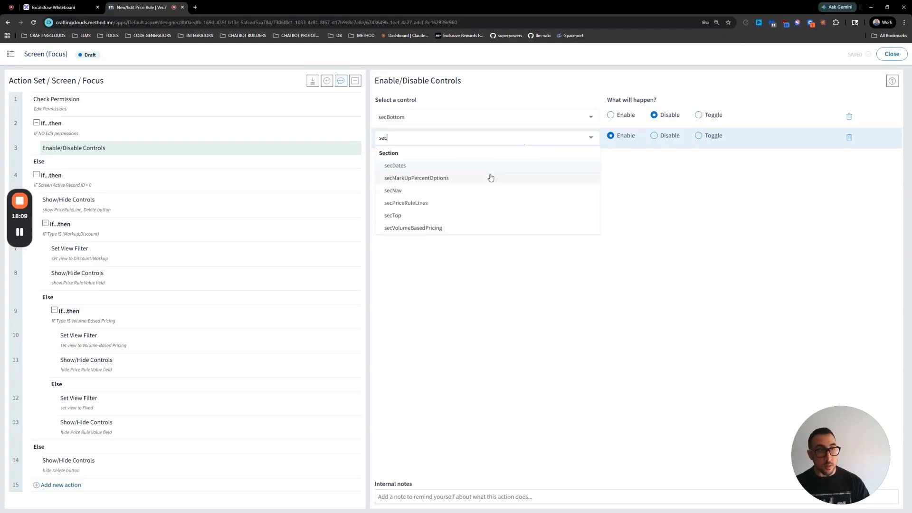
left_click(443, 191)
left_click(654, 135)
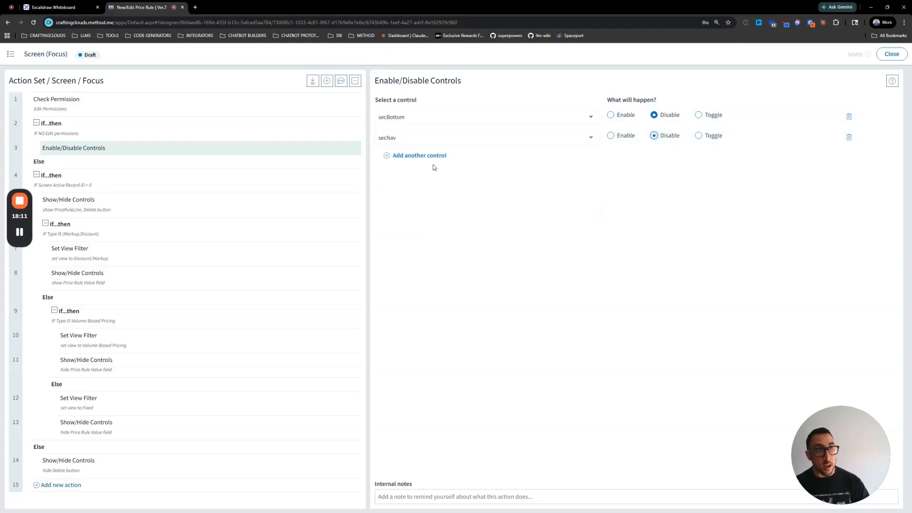
left_click(434, 155)
type("sec")
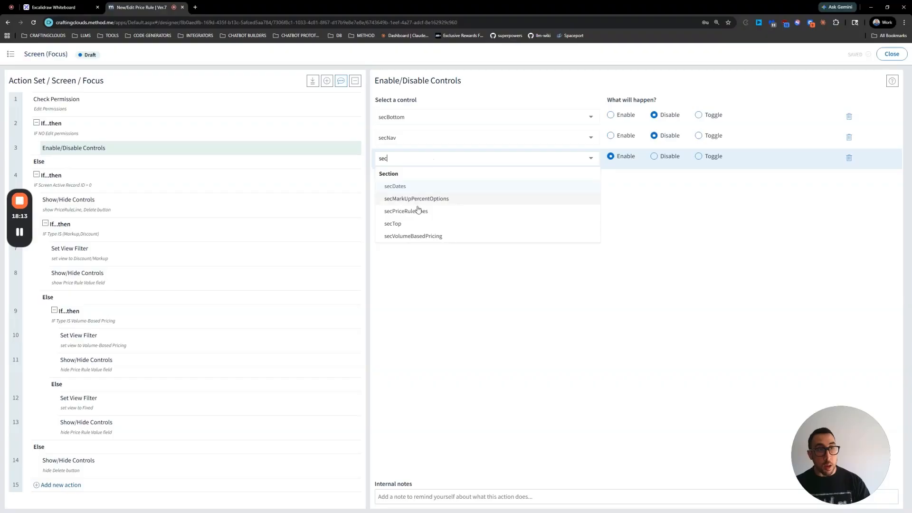
left_click(427, 224)
left_click(654, 156)
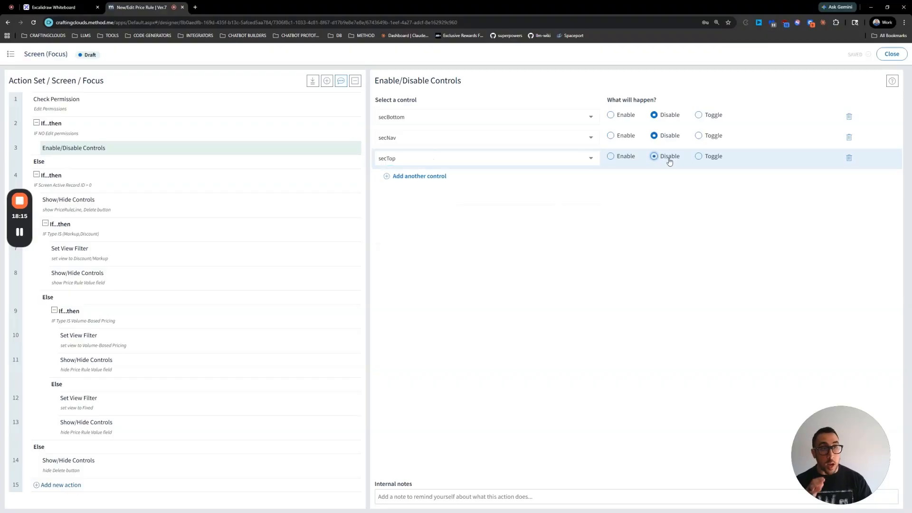
Step: Copy the Enable/Disable Controls action into the Else branch of the no-edit-permissions condition
left_click(168, 133)
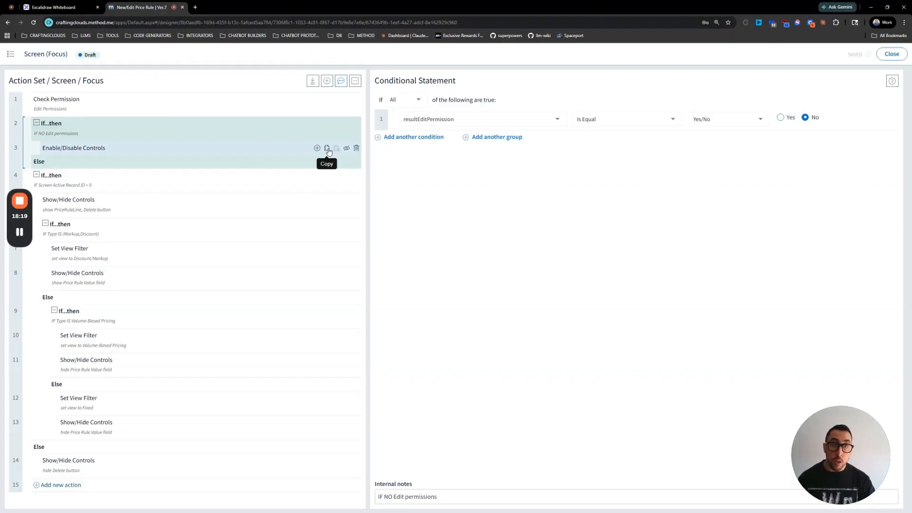
left_click(336, 149)
left_click_drag(20, 161, 74, 181)
Step: Set secBottom, secNav and secTop to Enable in the Enable/Disable Controls action of the Else branch
left_click(75, 179)
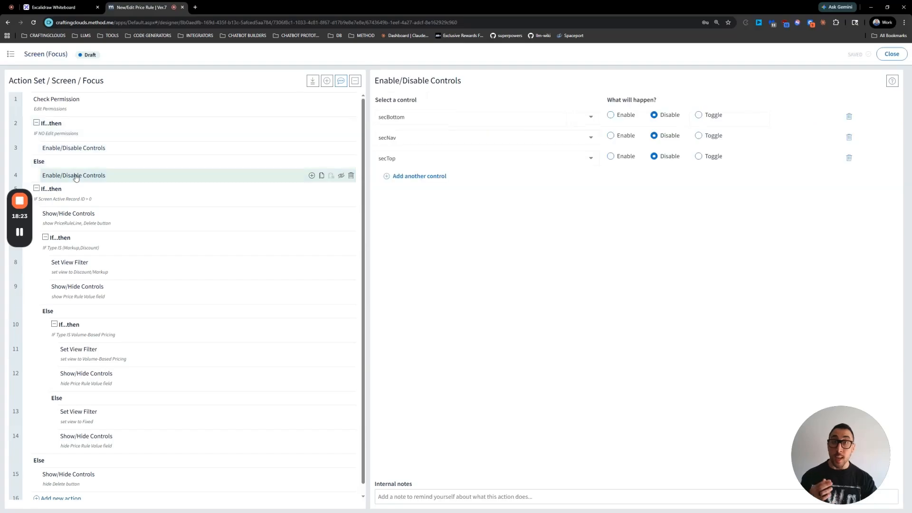
left_click(610, 115)
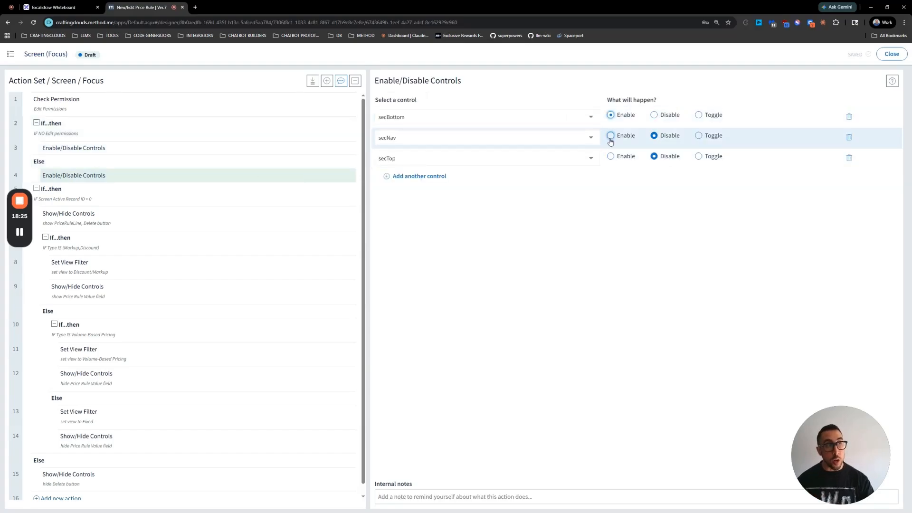
left_click(611, 135)
left_click(611, 157)
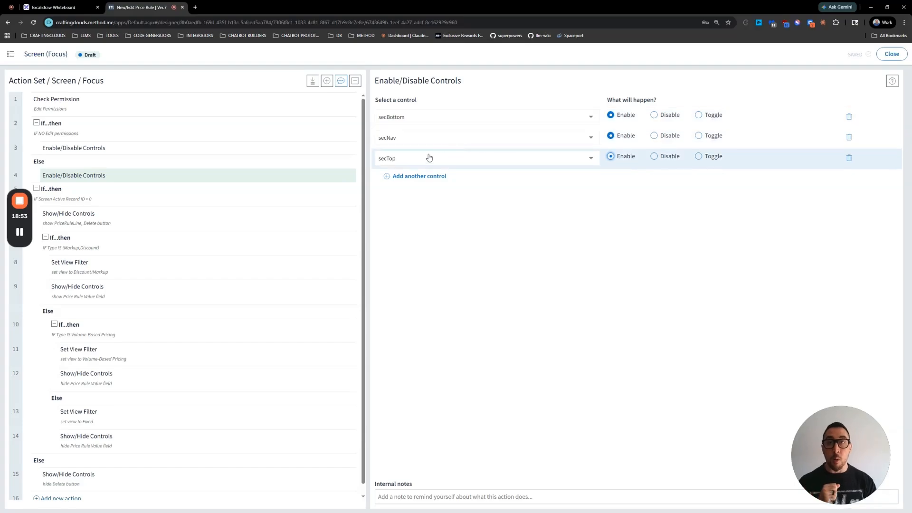
Step: Switch to the Excalidraw whiteboard and review the Record layer of the security pyramid and its description
left_click(55, 7)
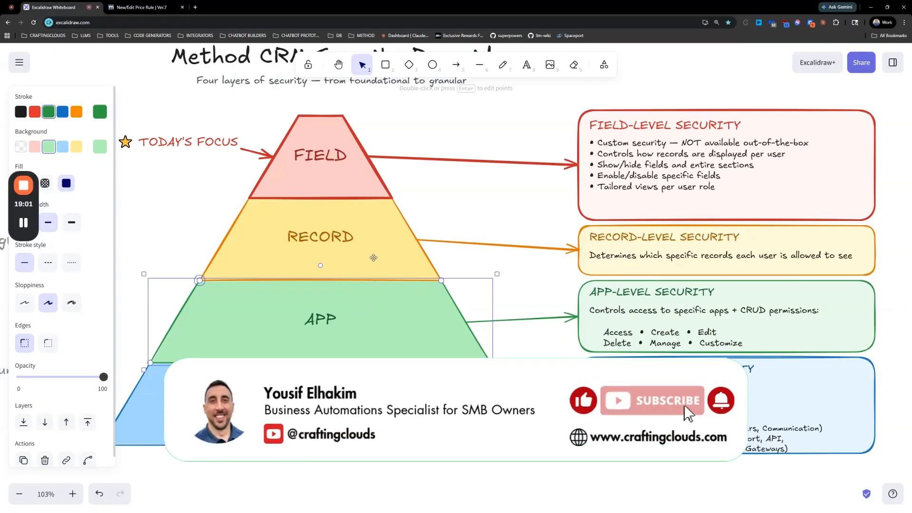
left_click(372, 258)
left_click(624, 274)
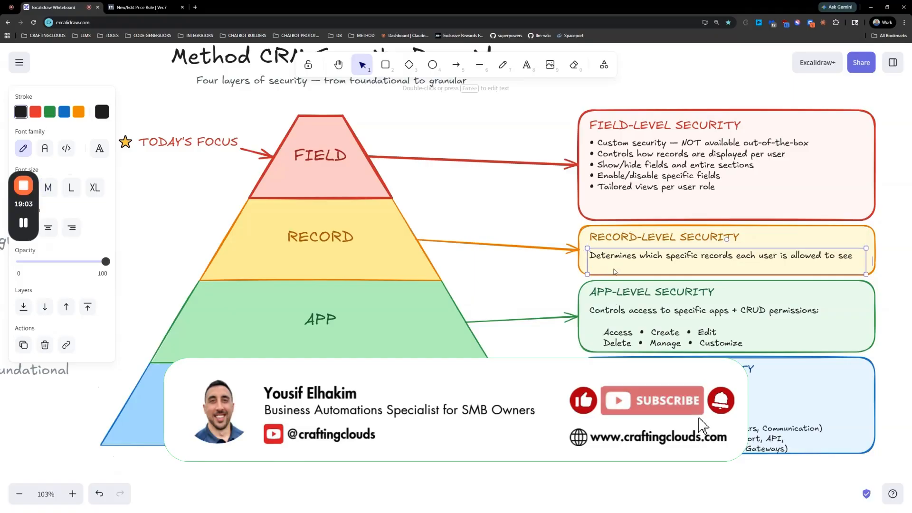
left_click(361, 263)
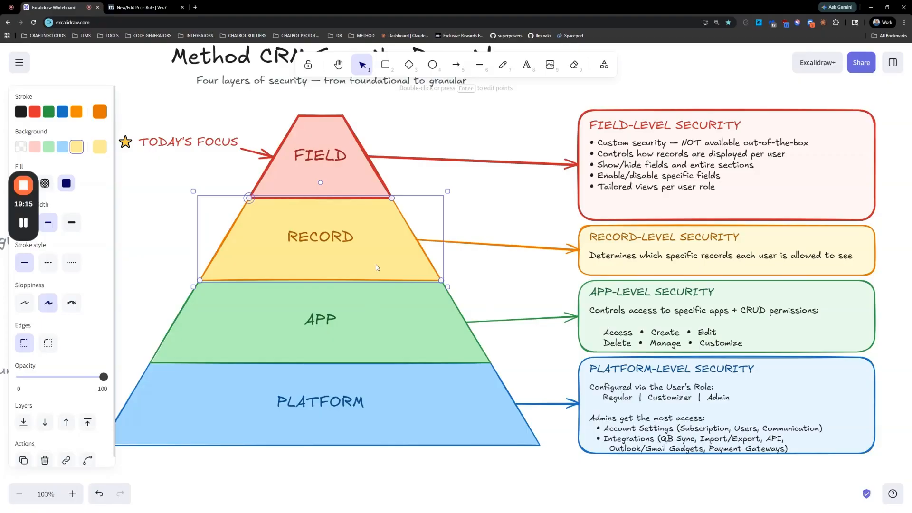
Step: Switch back to Method and close the Screen Focus action set and the New/Edit Price Rule screen designer
left_click(138, 7)
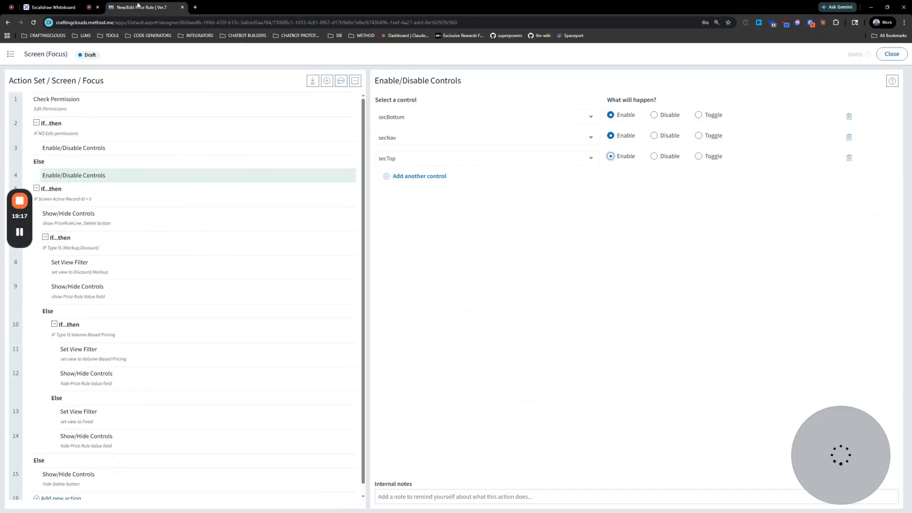
left_click(892, 54)
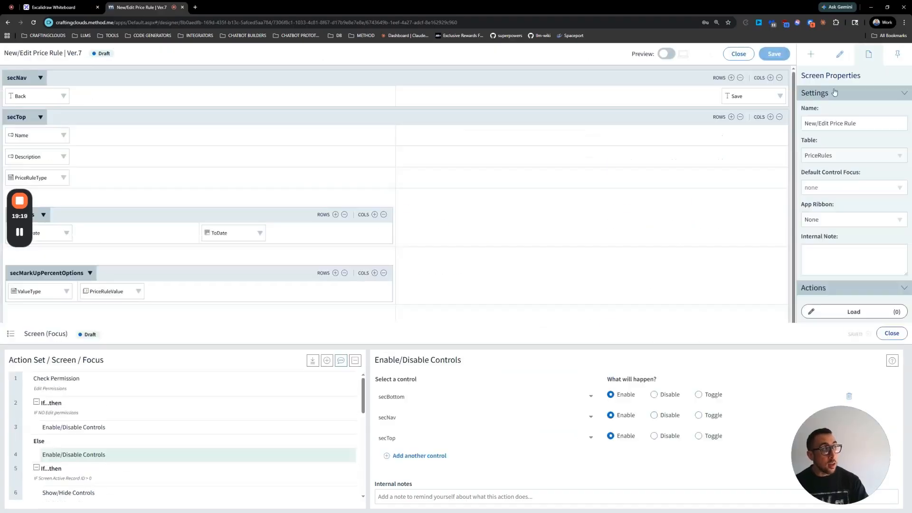
left_click(736, 56)
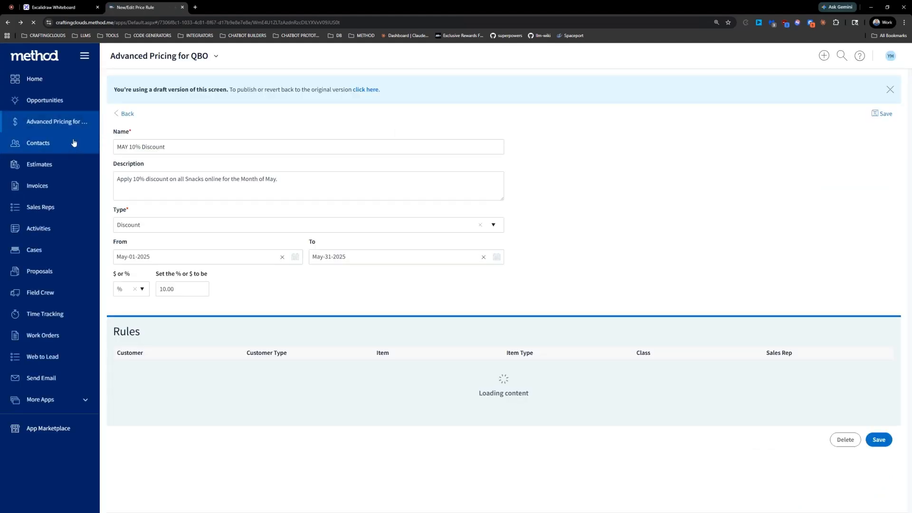
Step: Open the Contacts app and look through the contact list
left_click(72, 142)
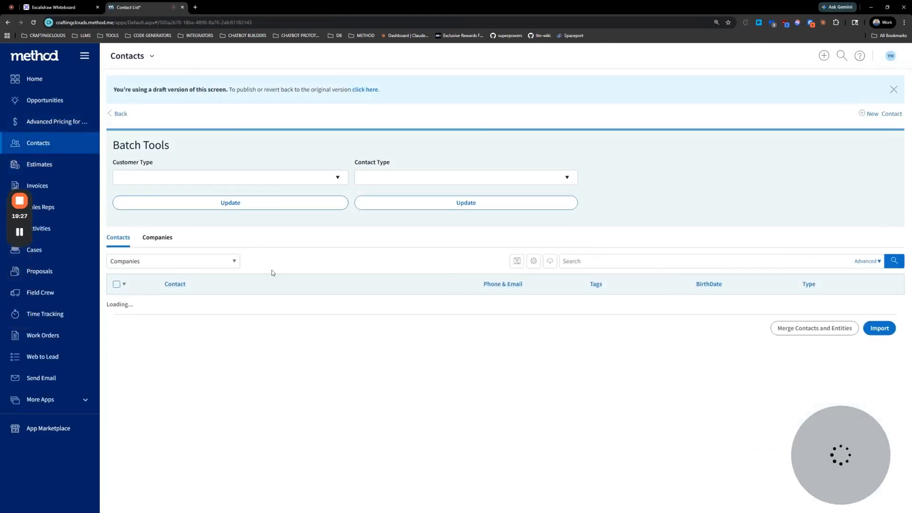
scroll(194, 305, "down", 3)
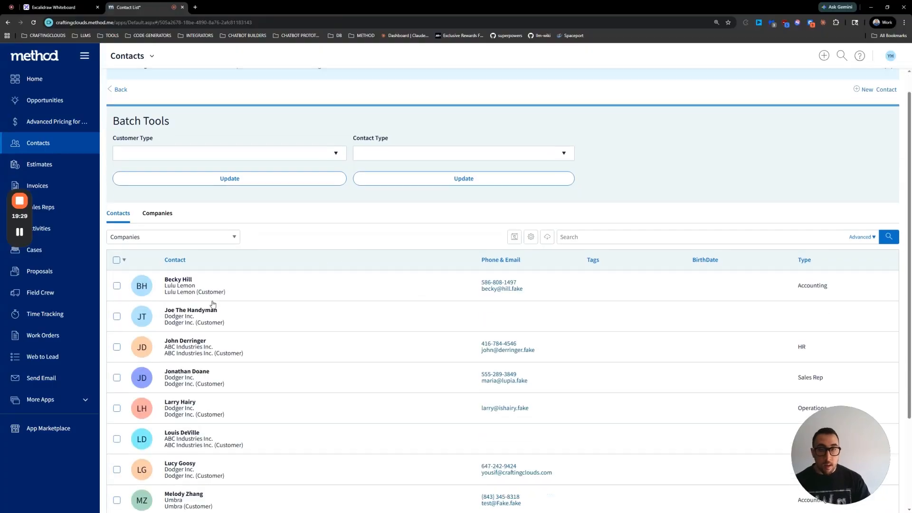
scroll(294, 350, "up", 2)
scroll(279, 332, "down", 2)
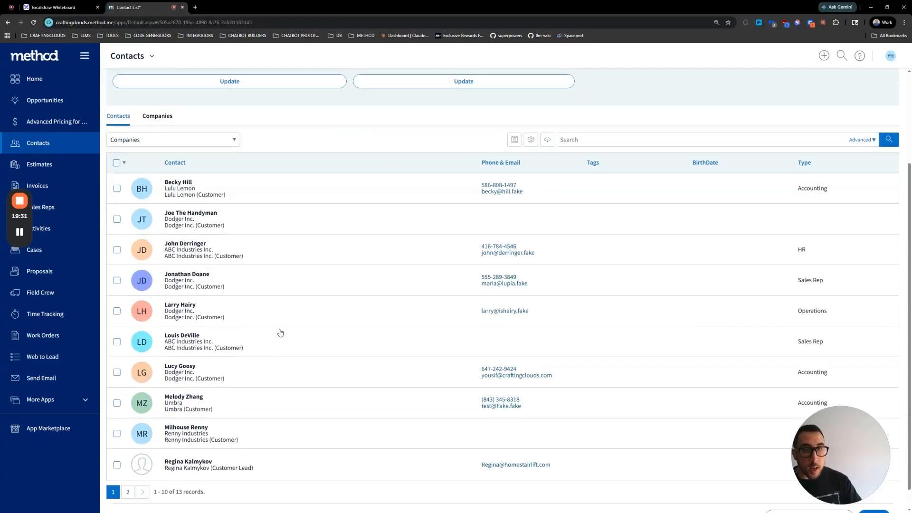
scroll(283, 324, "up", 3)
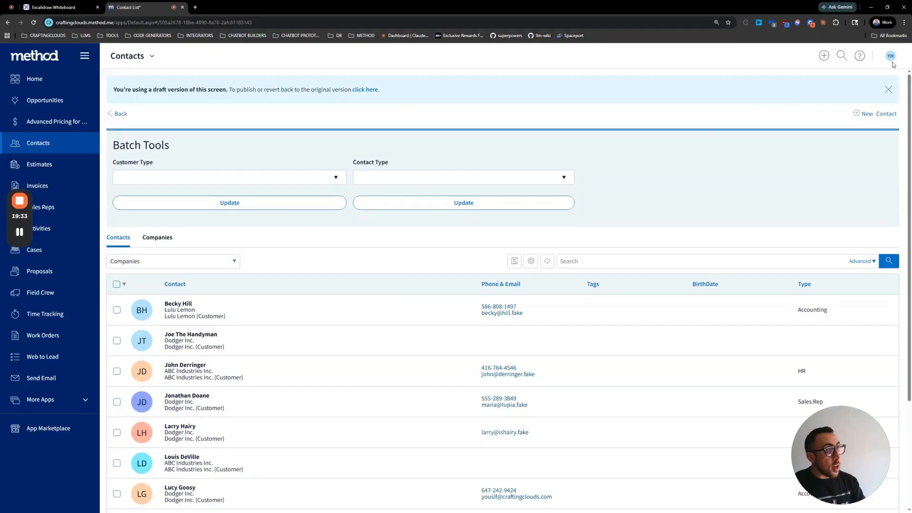
Step: Open the Users page of the account settings to view the active users
left_click(891, 57)
left_click(846, 123)
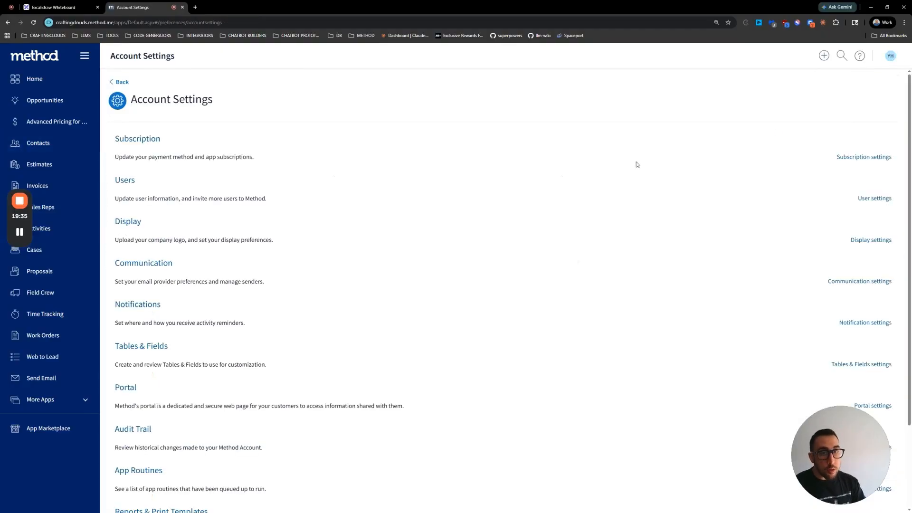
left_click(122, 180)
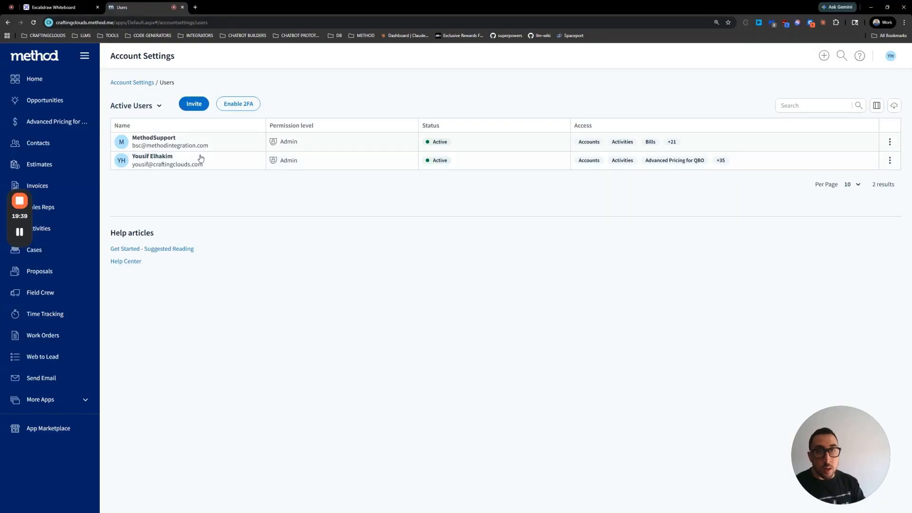
Step: Open the Lulu Lemon customer details for editing through its contact to view the Assigned To field
left_click(38, 143)
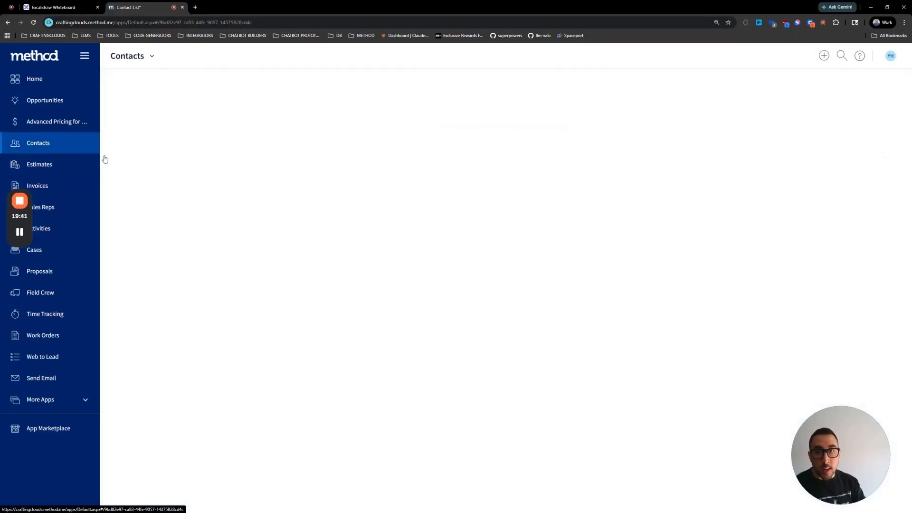
left_click(291, 313)
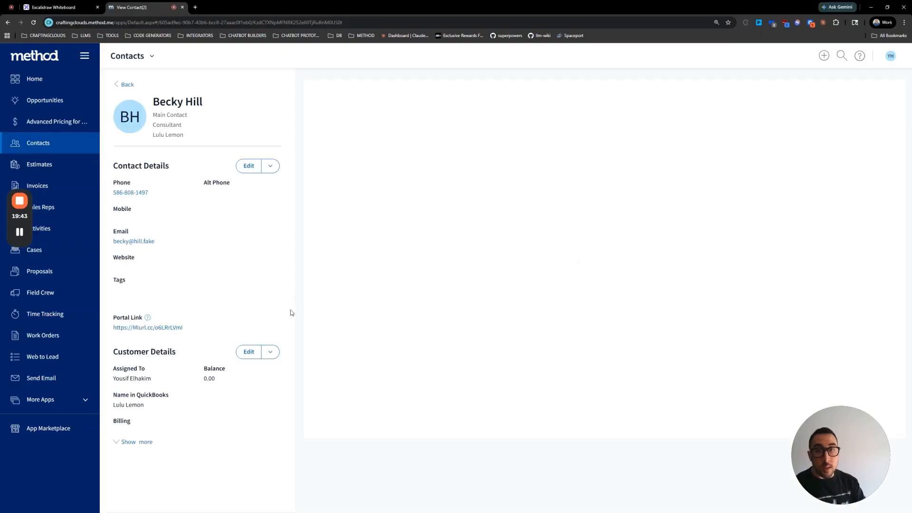
left_click(249, 353)
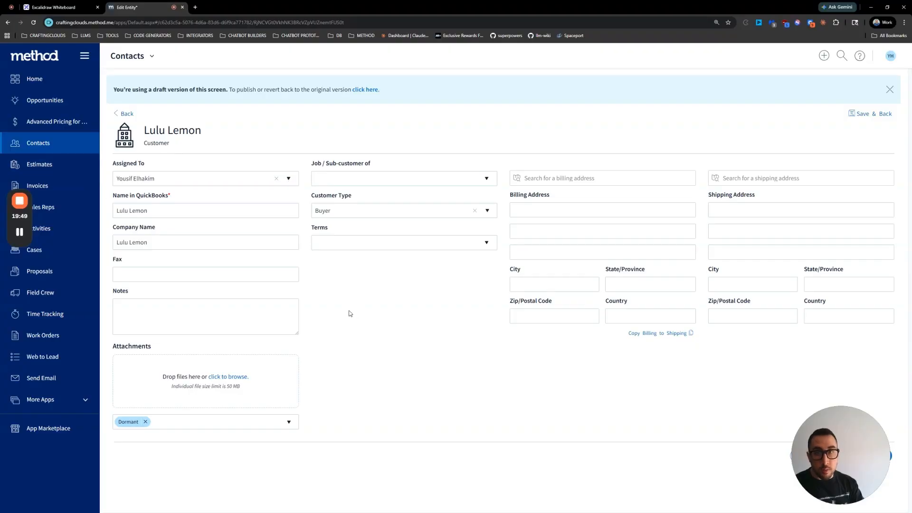
Step: Add the Assigned To column to the Contacts grid and check the assignments on both pages
left_click(38, 149)
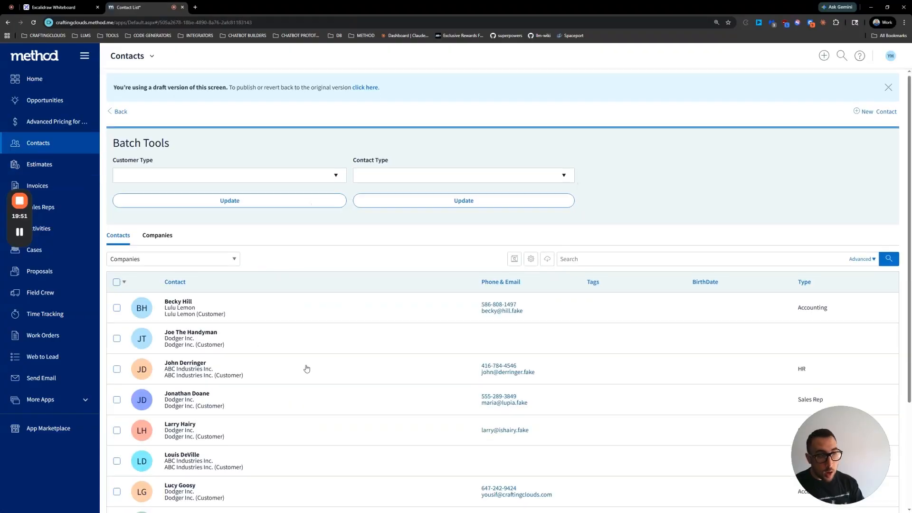
scroll(332, 357, "down", 2)
left_click(531, 154)
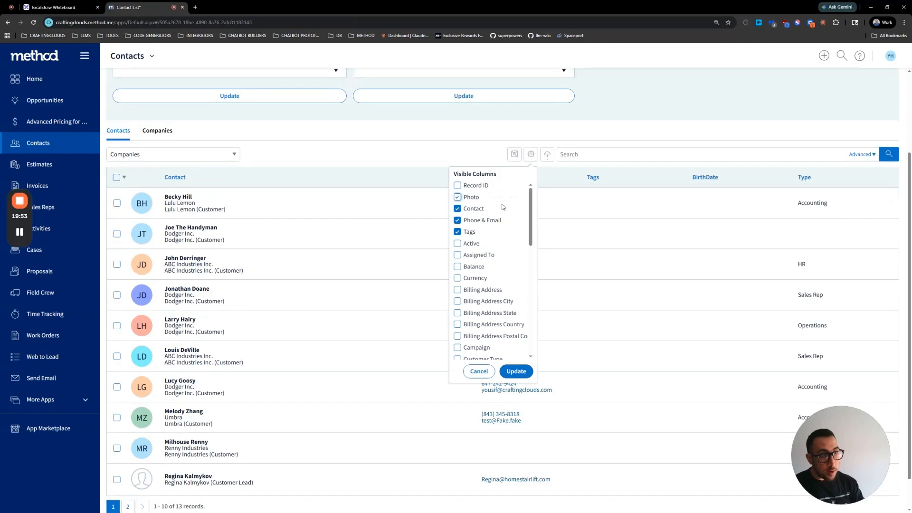
left_click(458, 255)
left_click(516, 371)
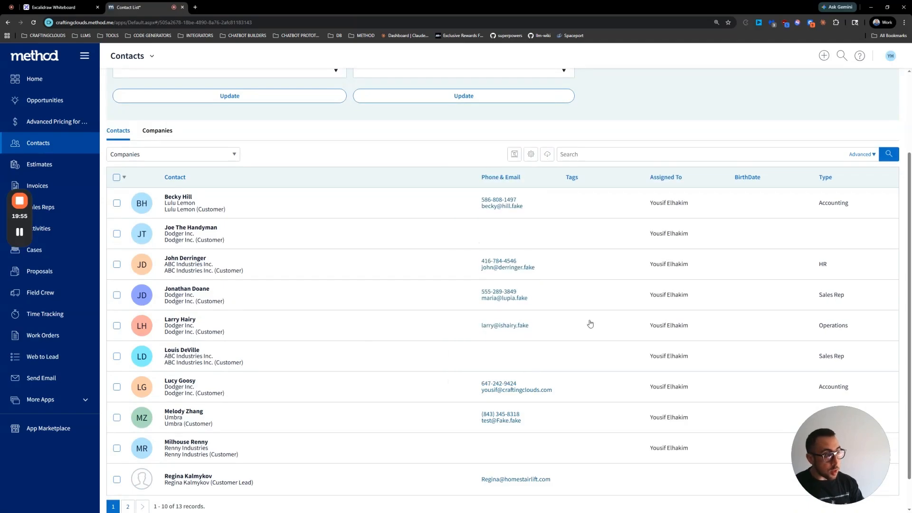
scroll(616, 328, "down", 1)
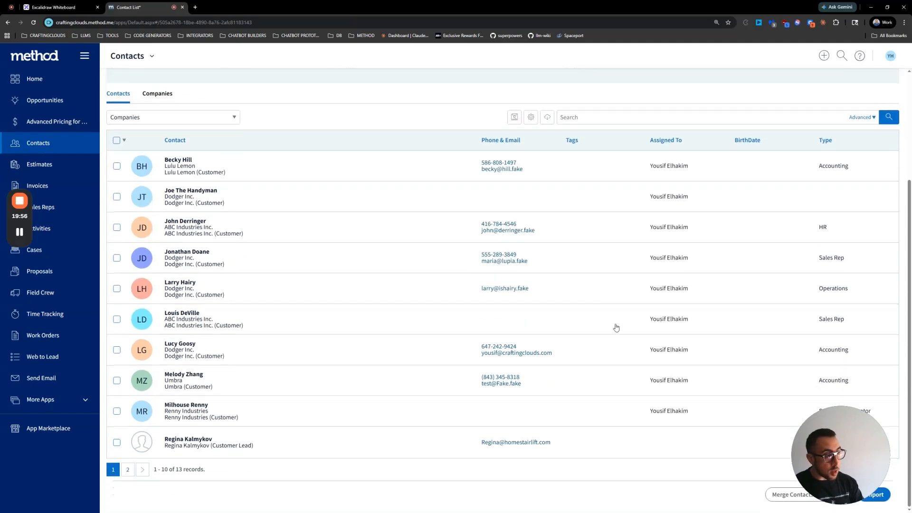
left_click(127, 470)
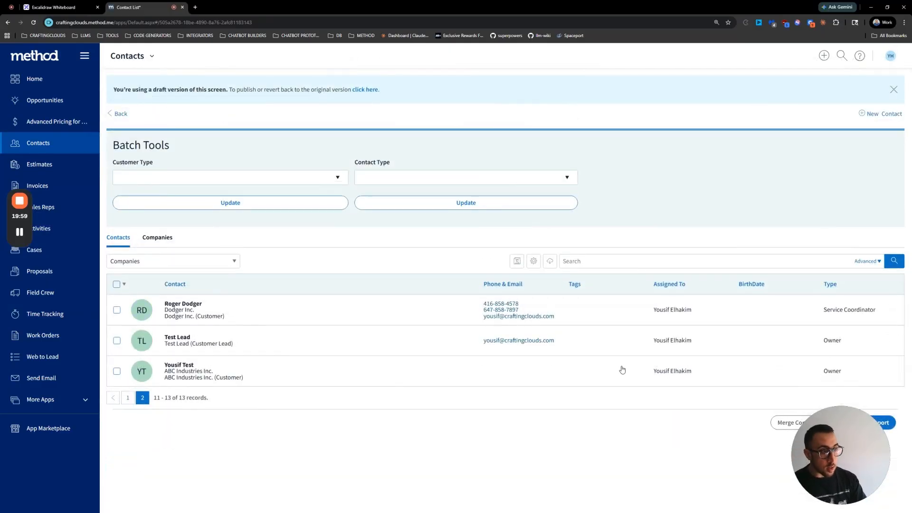
left_click(126, 398)
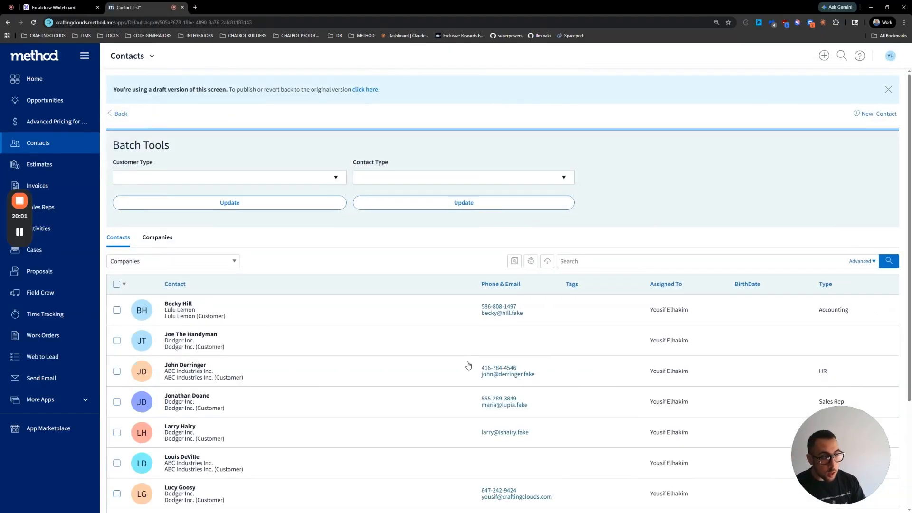
Step: Clear the Assigned To field of the Dodger Inc. customer, save the record and return to the Contacts list
left_click(322, 342)
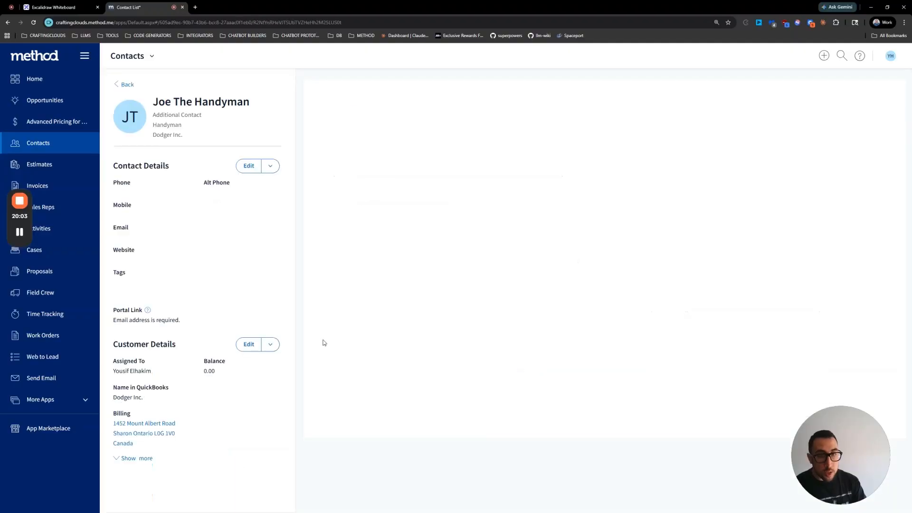
left_click(248, 352)
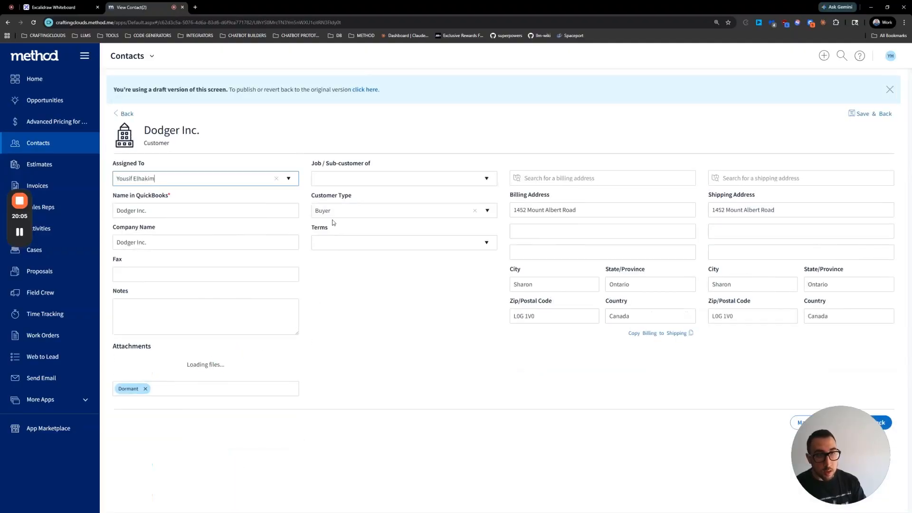
left_click(279, 180)
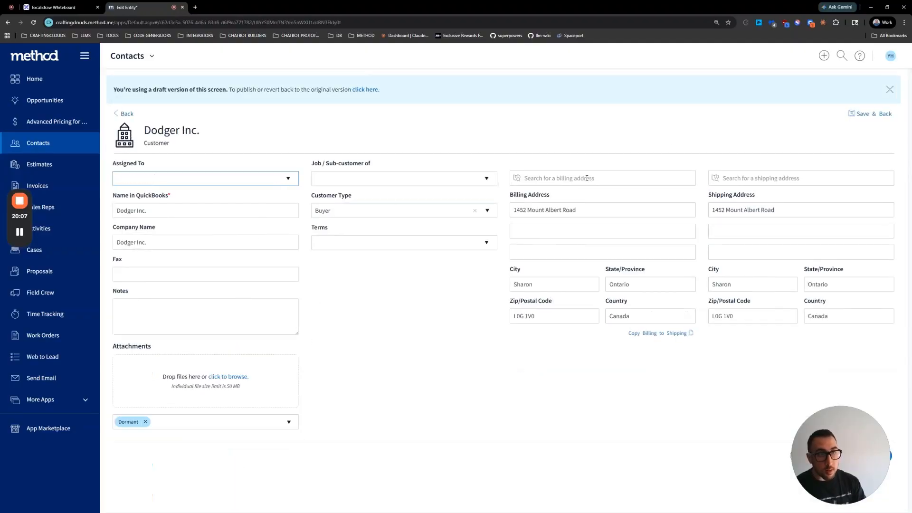
left_click(874, 117)
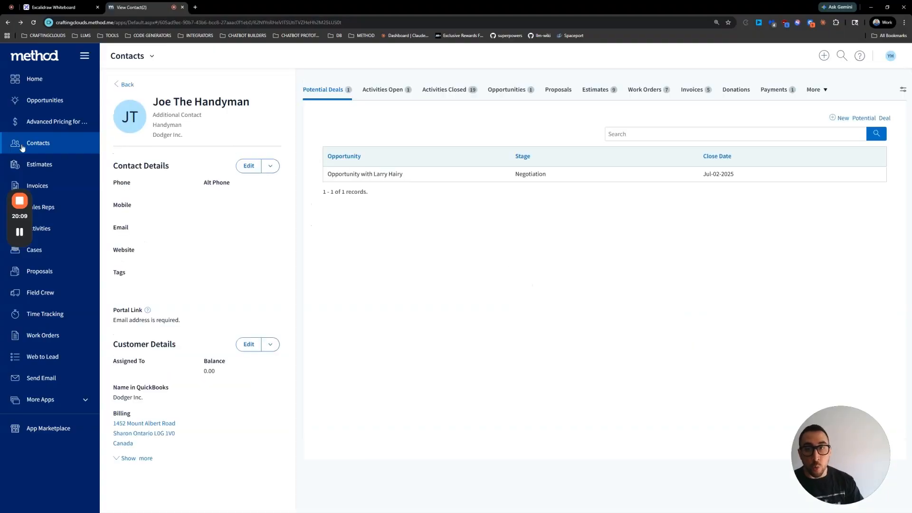
left_click(42, 147)
Step: Open the account owner's access permissions from the Users page of the account settings
left_click(887, 59)
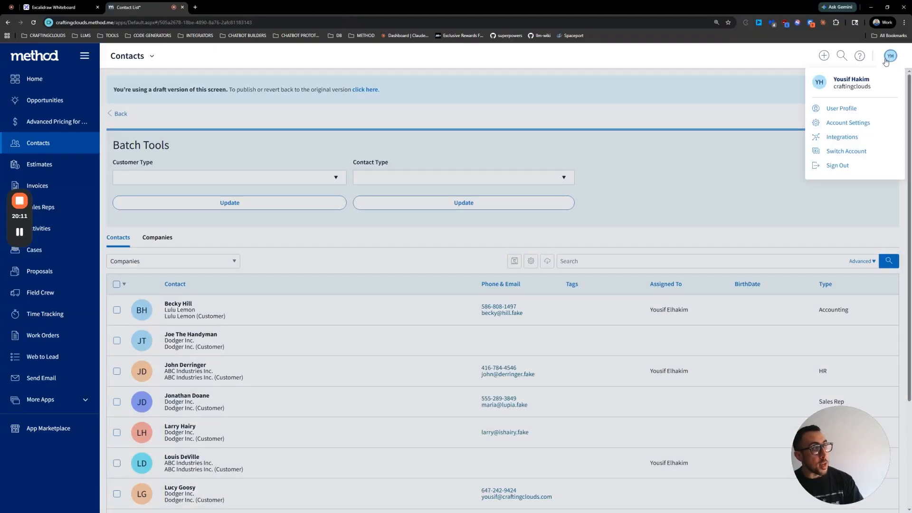
left_click(849, 123)
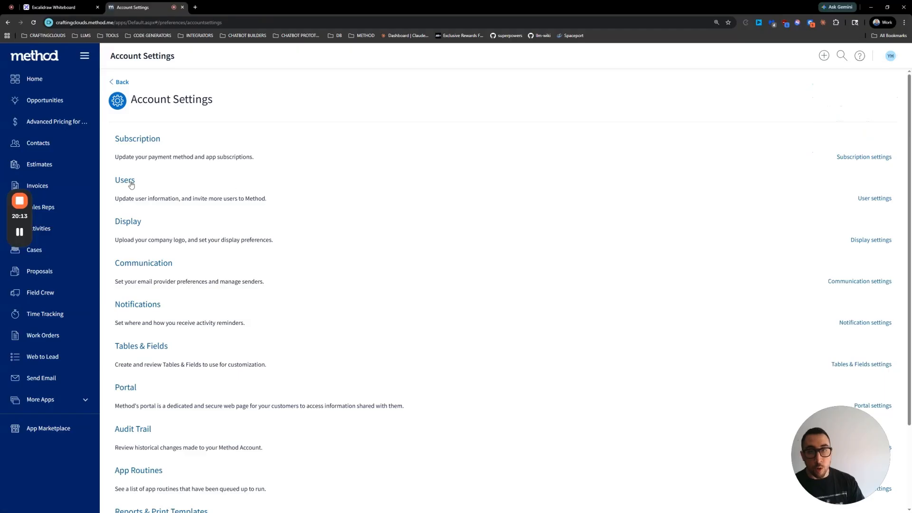
left_click(131, 185)
left_click(232, 163)
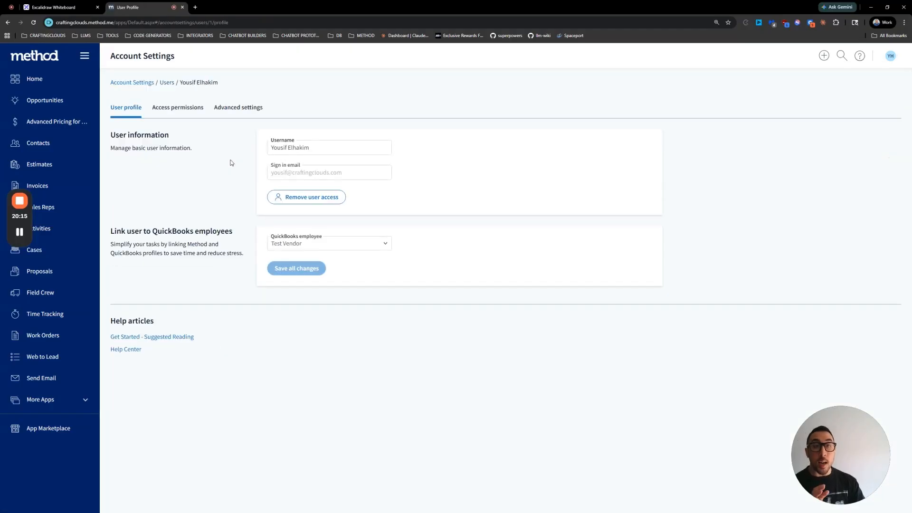
left_click(190, 114)
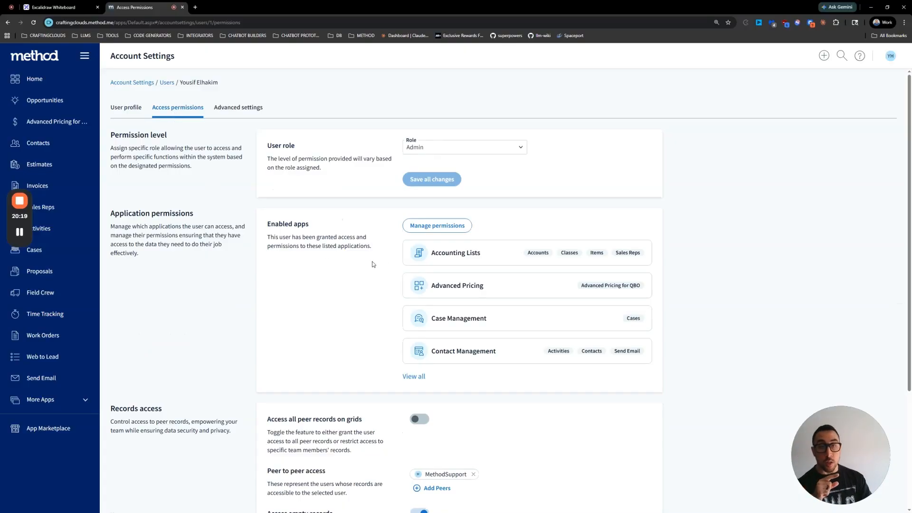
Step: Examine the Application permissions and Records access sections, including peer-to-peer and empty record access
left_click_drag(111, 213, 198, 216)
scroll(202, 306, "down", 3)
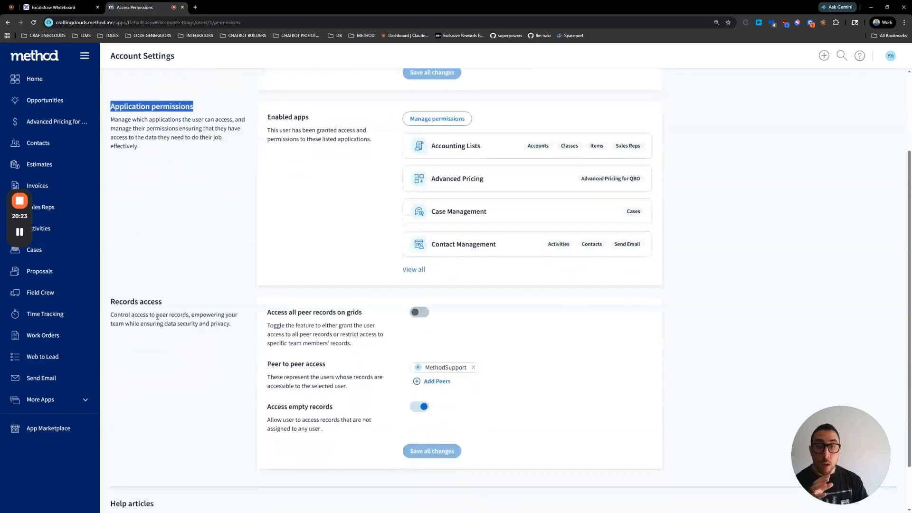
left_click_drag(116, 267, 173, 270)
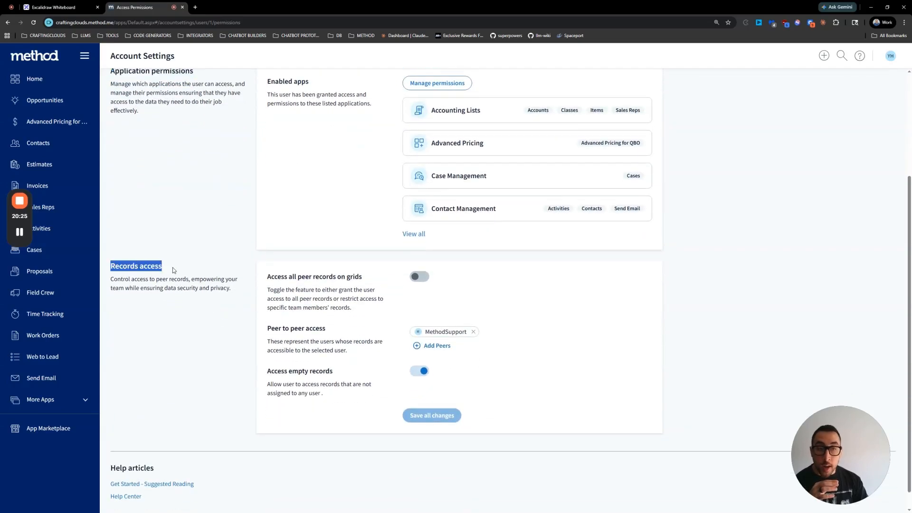
left_click(171, 357)
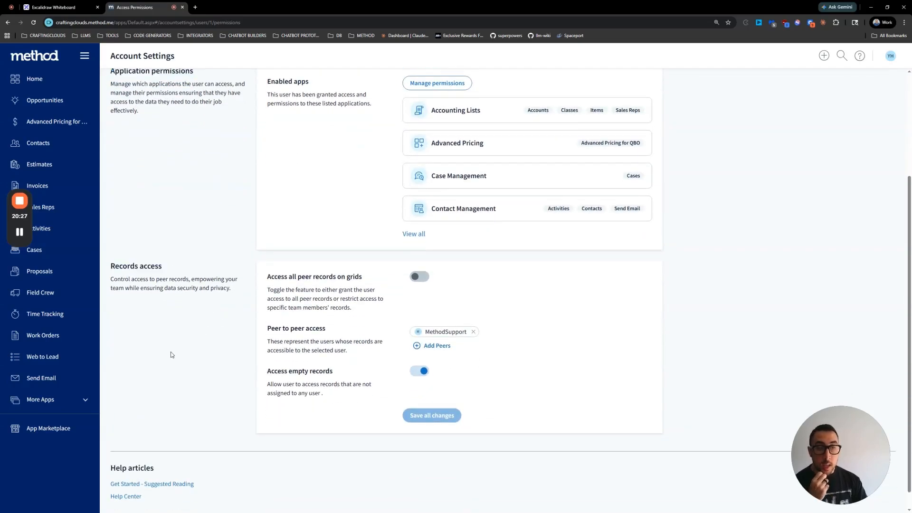
Step: Switch Access all peer records on grids on and back off, and save the peer list with MethodSupport selected
left_click(417, 279)
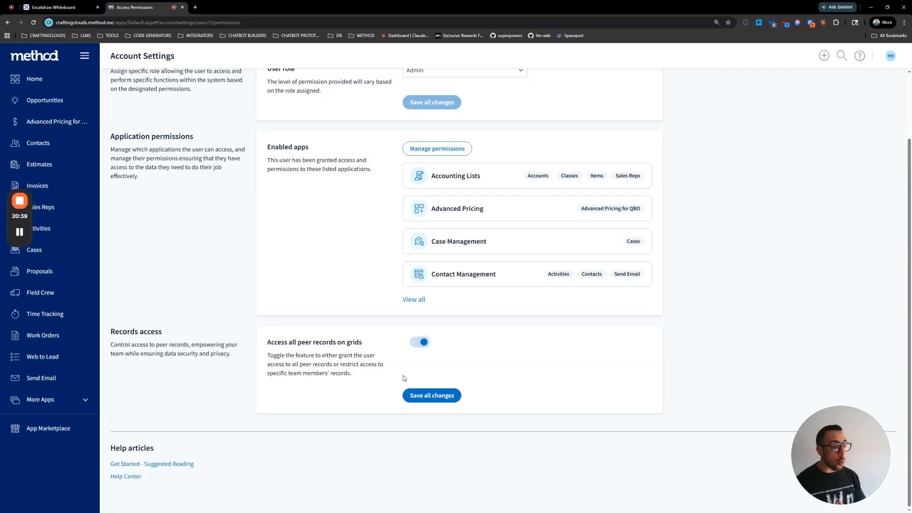
left_click(419, 346)
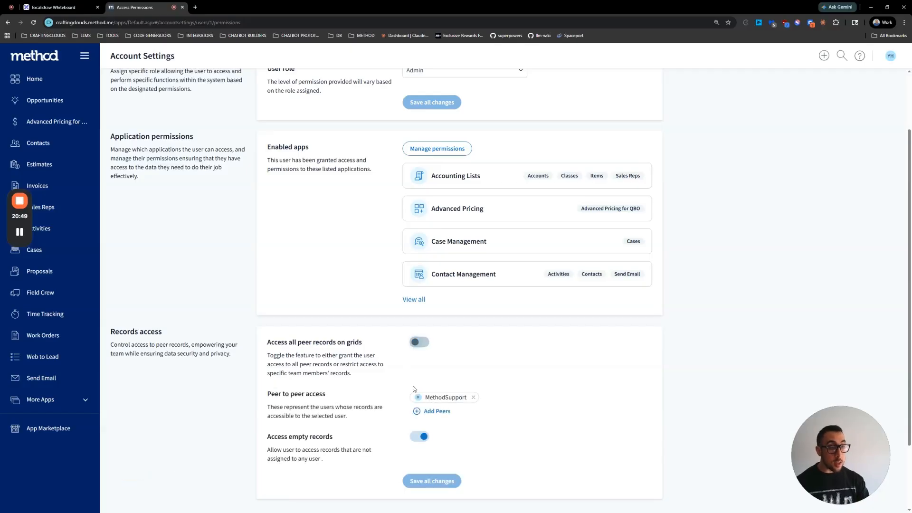
left_click(429, 414)
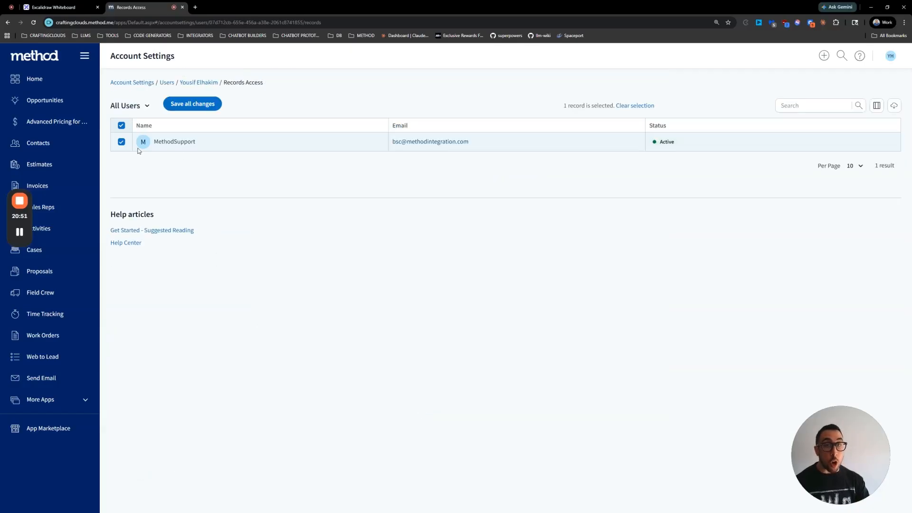
left_click(192, 104)
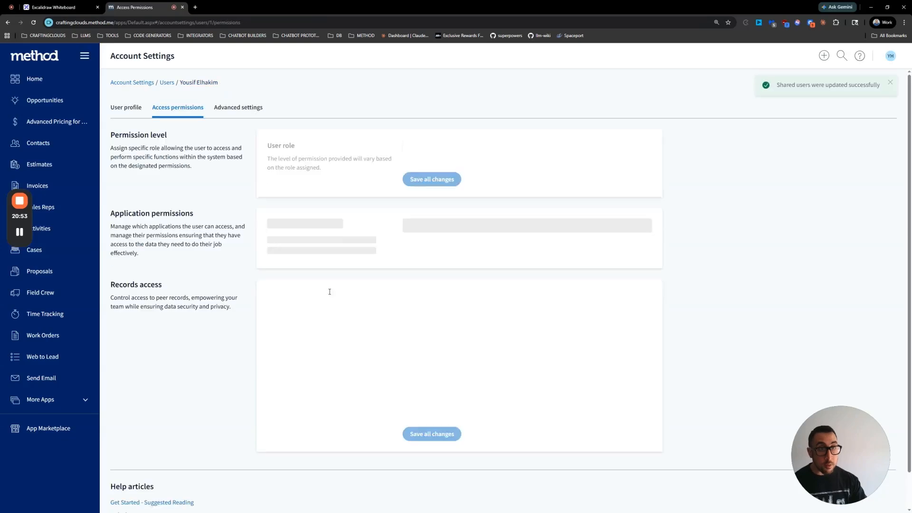
scroll(418, 455, "down", 1)
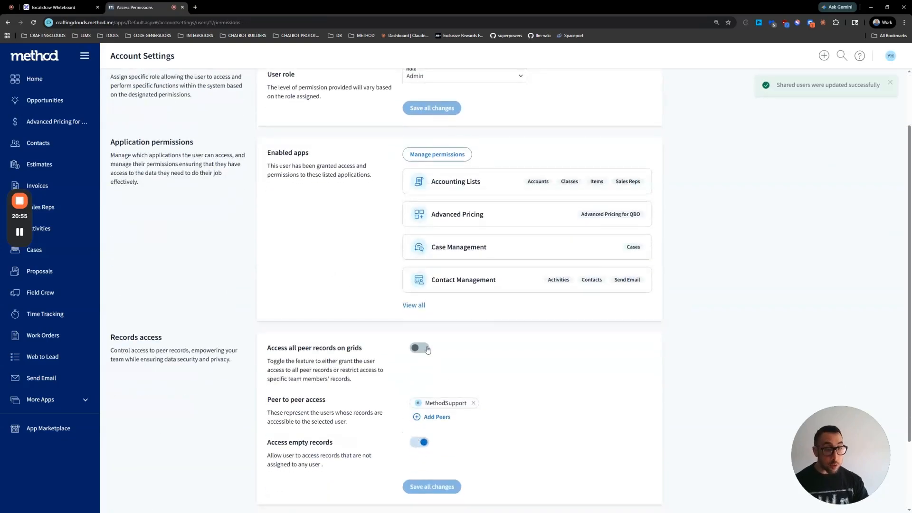
scroll(417, 407, "down", 2)
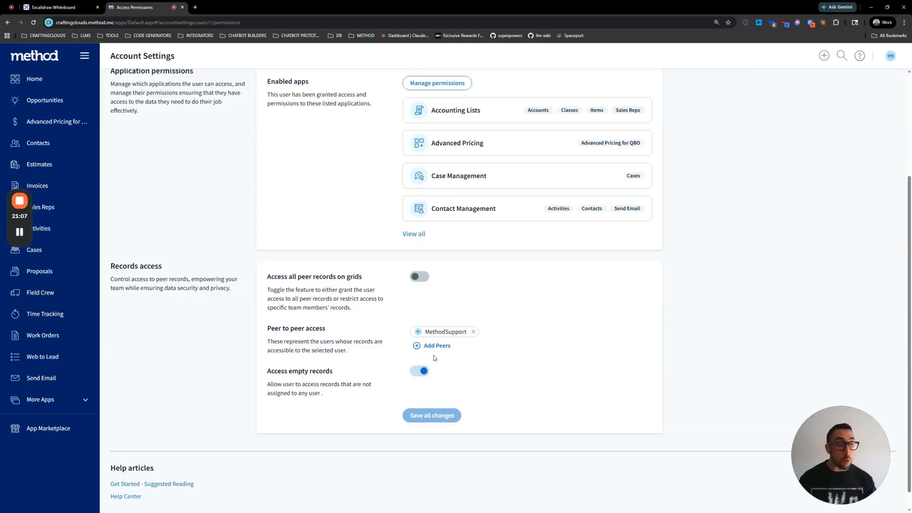
Step: Remove MethodSupport from the peer-to-peer access, disable Access empty records and save the record access changes
left_click(474, 333)
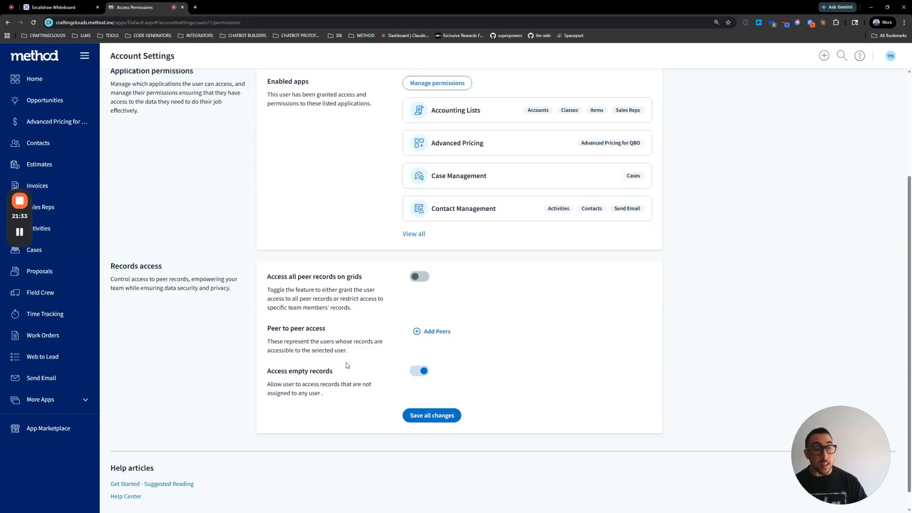
left_click(422, 372)
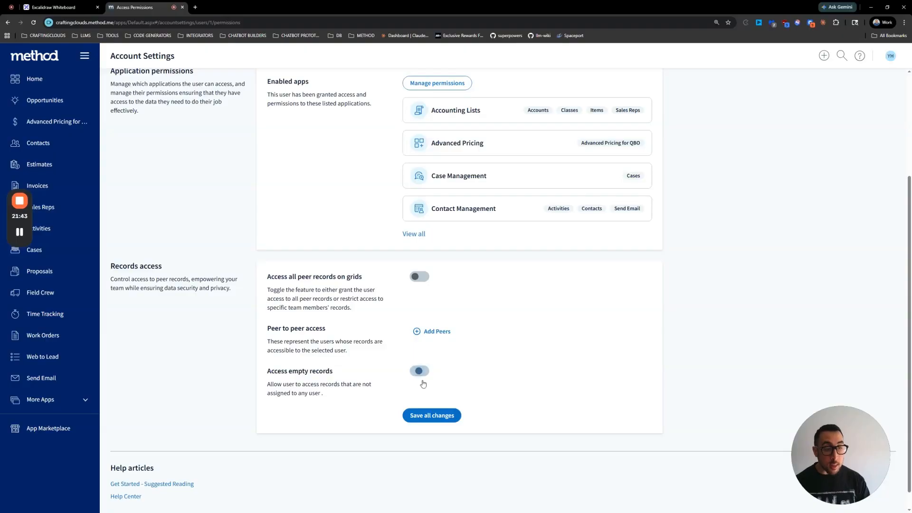
left_click(433, 418)
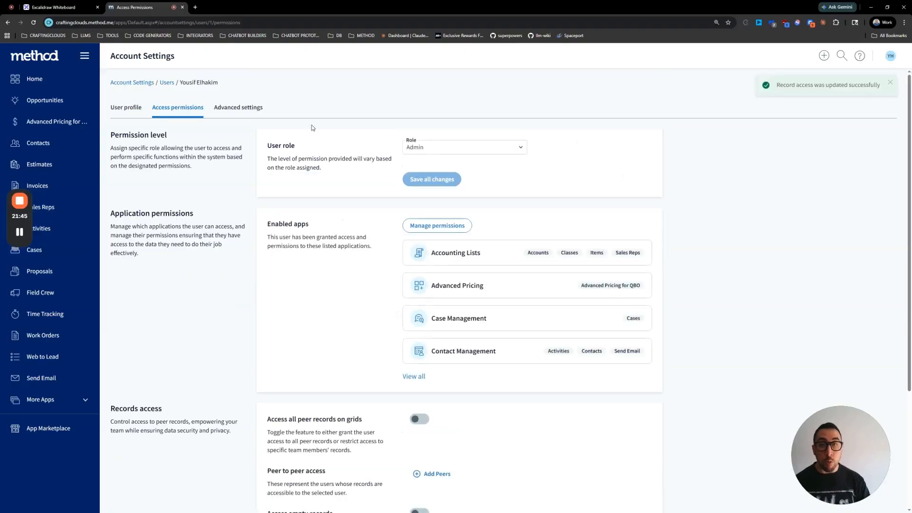
Step: Check which records the restricted access leaves in both the Contacts and Companies lists
left_click(59, 145)
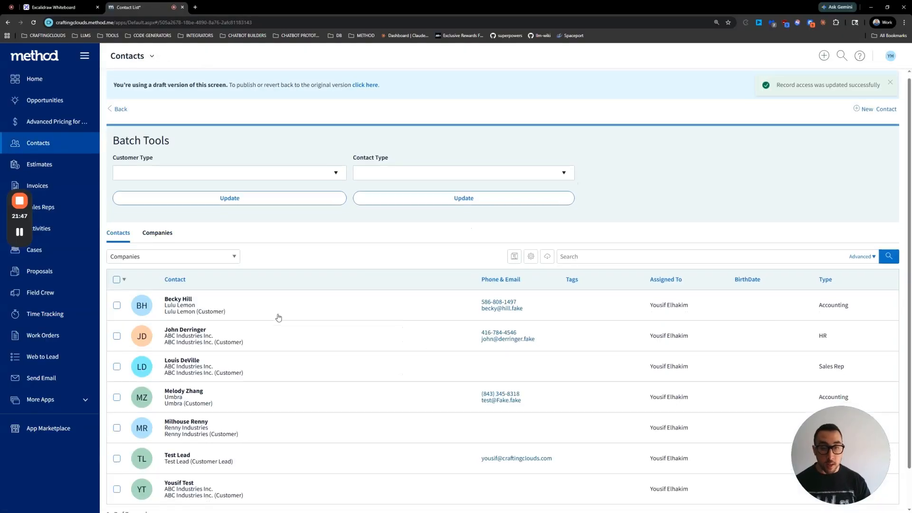
scroll(277, 315, "down", 2)
left_click(614, 213)
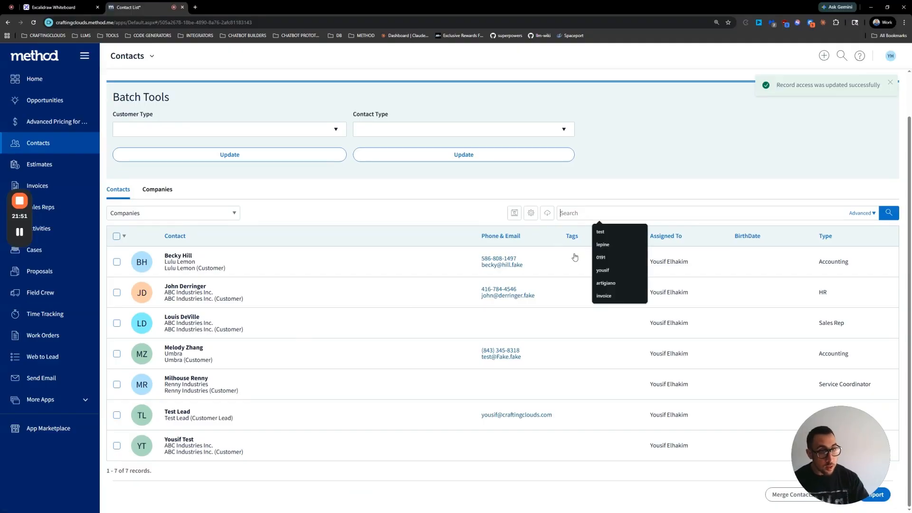
left_click(158, 189)
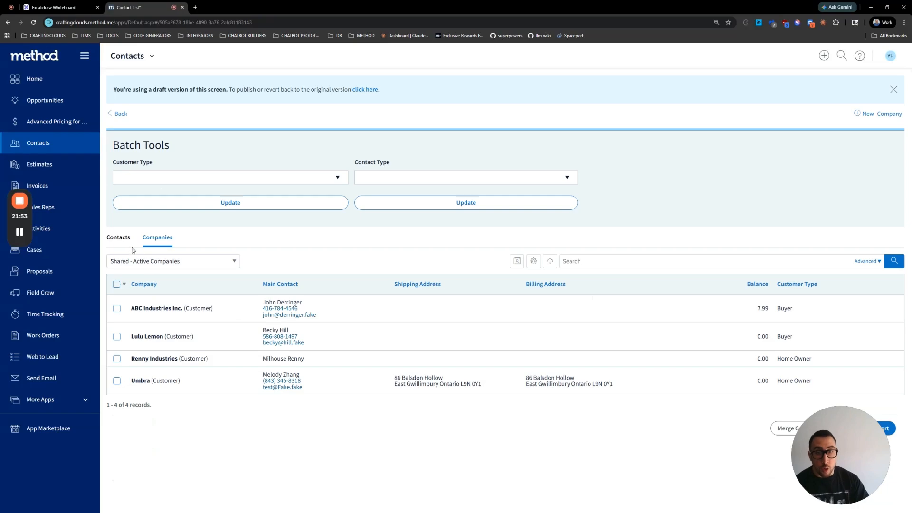
left_click(118, 237)
scroll(457, 344, "down", 1)
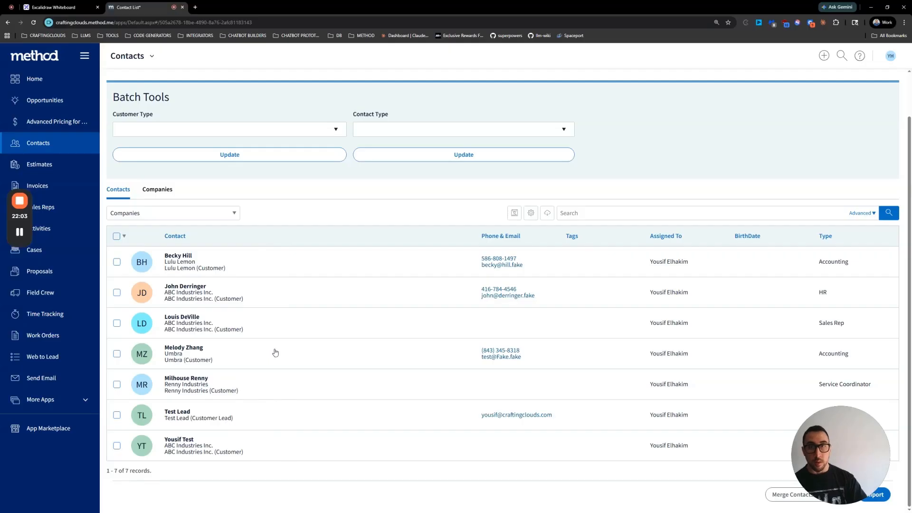
scroll(278, 350, "up", 2)
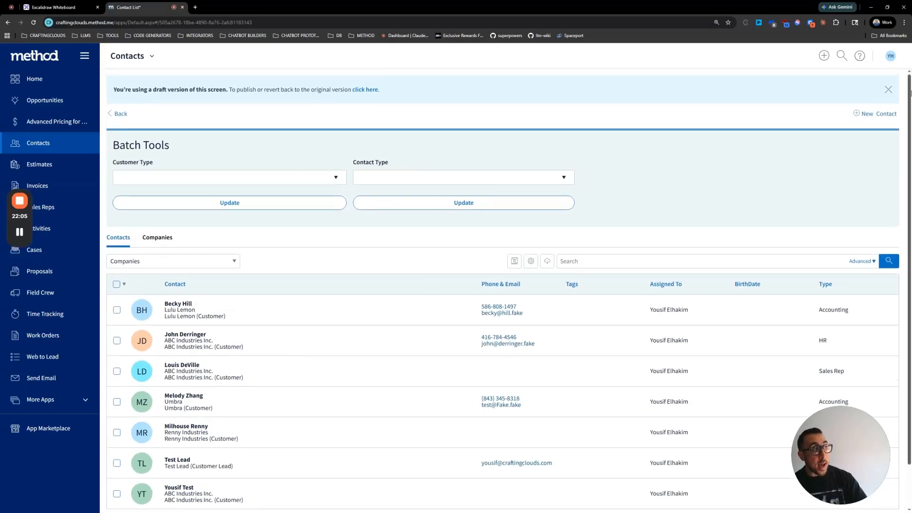
Step: Reopen the account owner's access permissions from the Users page of the account settings
left_click(891, 56)
left_click(854, 126)
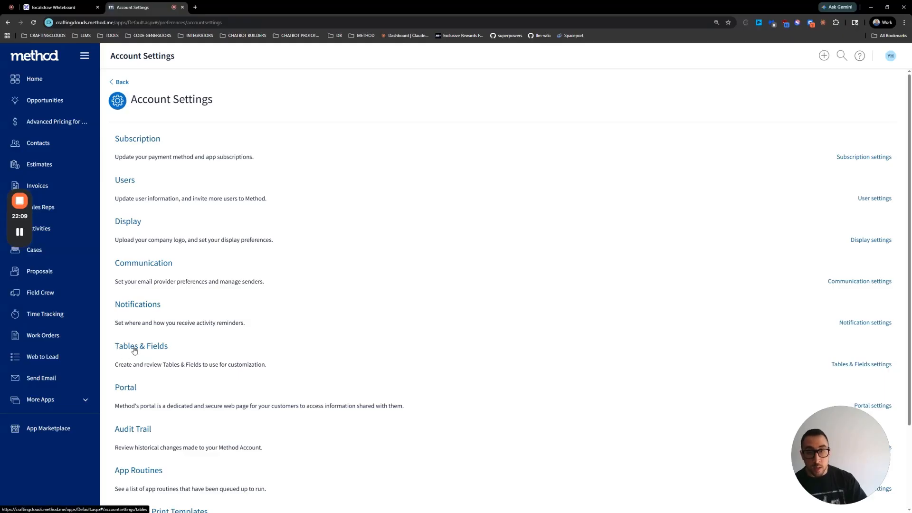
left_click(125, 183)
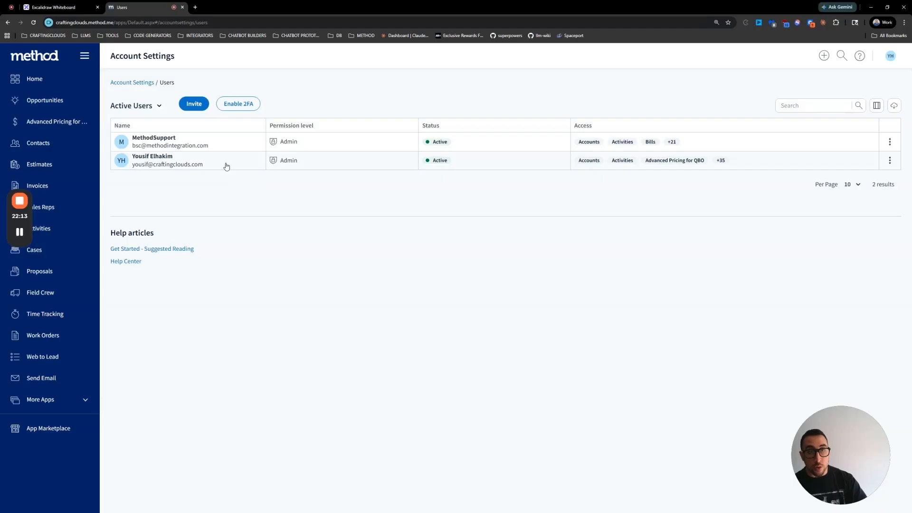
left_click(228, 163)
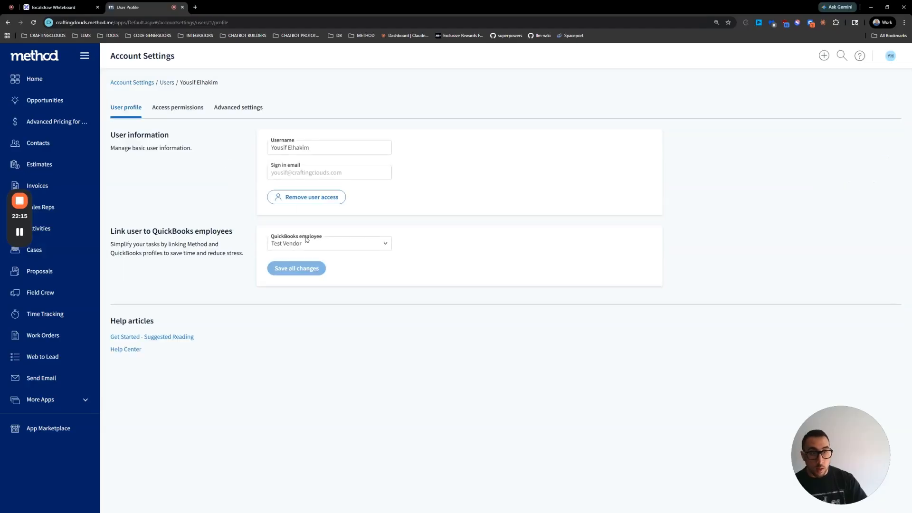
left_click(170, 110)
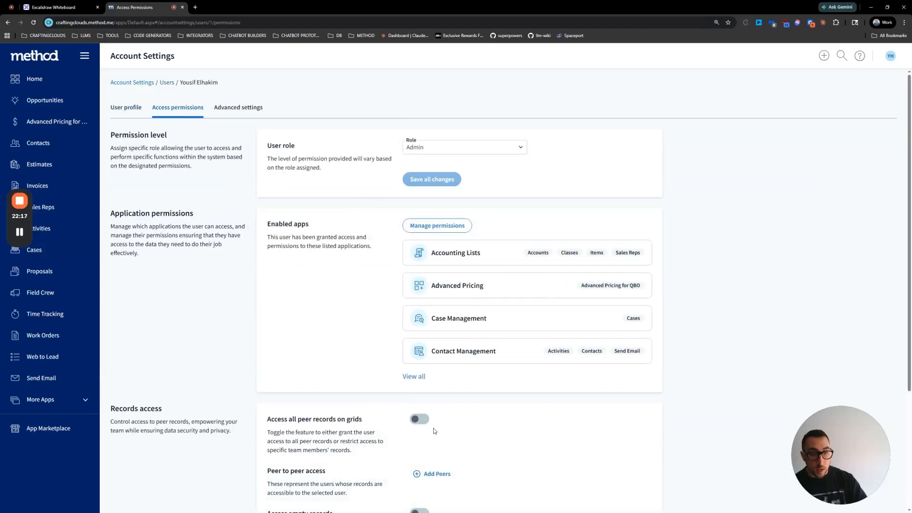
Step: Add MethodSupport as a peer under Peer to peer access and save the shared users
scroll(438, 413, "down", 2)
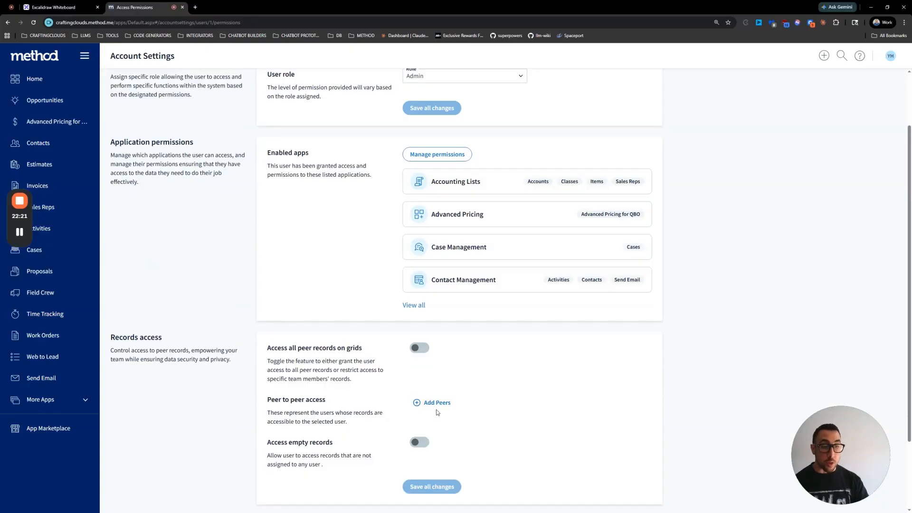
left_click(435, 403)
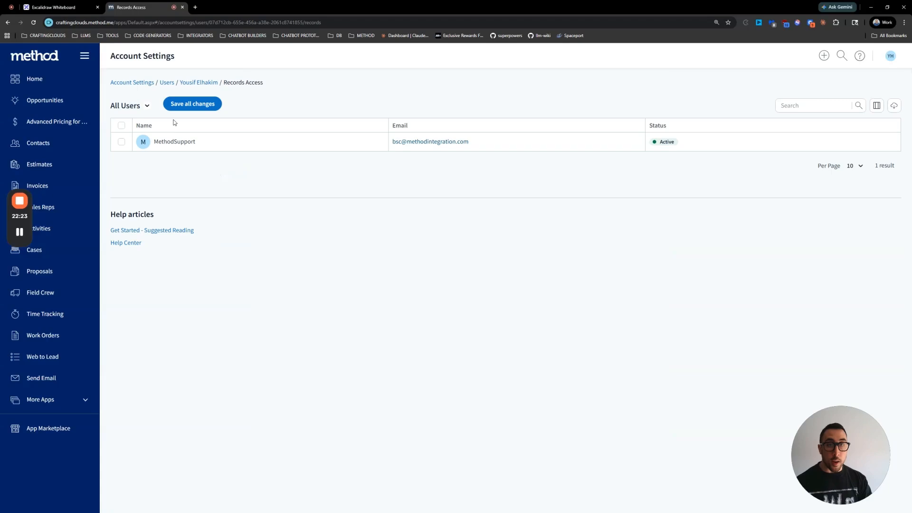
left_click(122, 126)
left_click(193, 104)
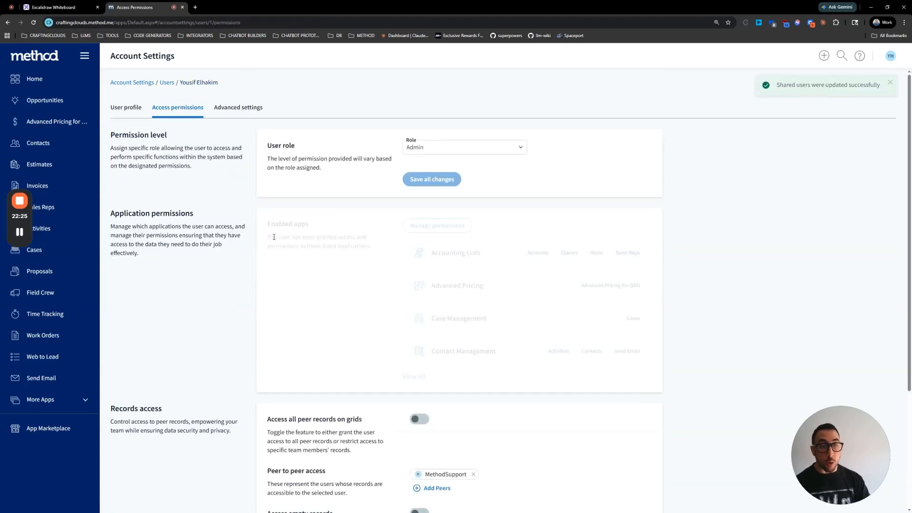
Step: Enable Access empty records in the Records access section and save the changes
scroll(401, 427, "down", 3)
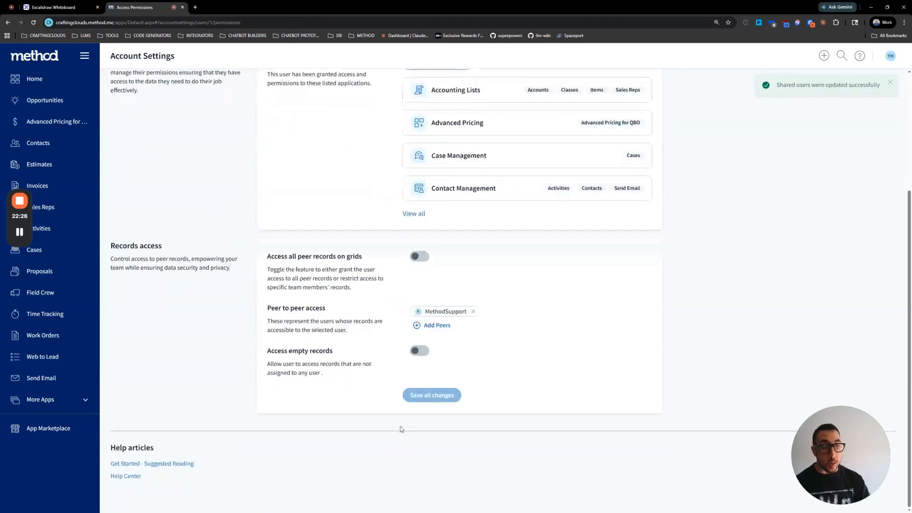
left_click(419, 353)
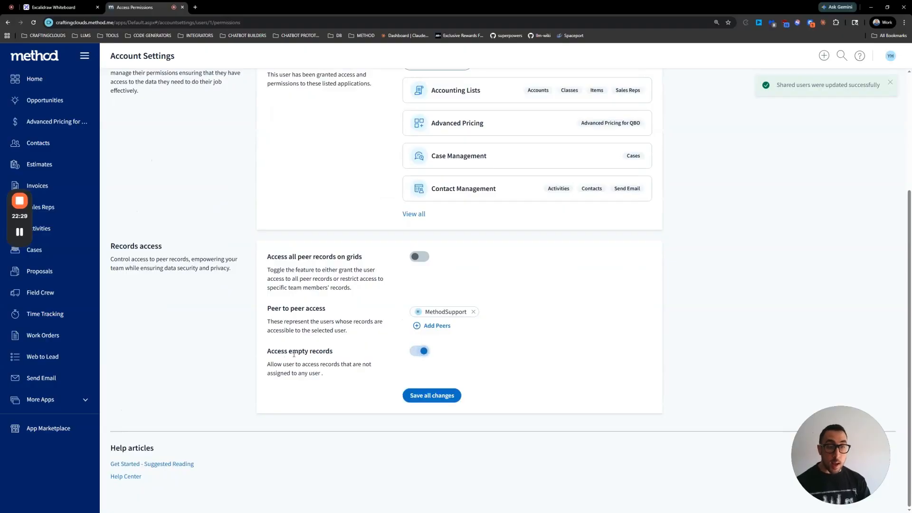
left_click(443, 400)
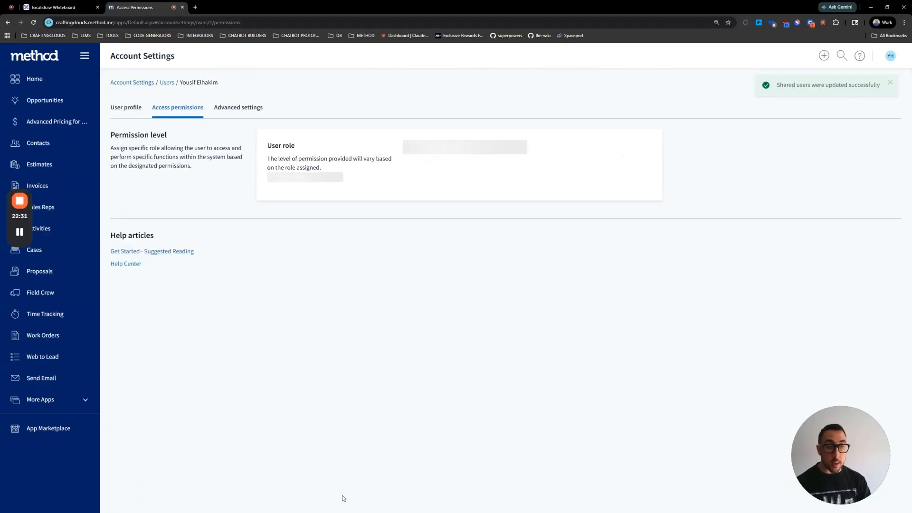
Step: Check the Contacts list for peer-assigned and unassigned records, including the total record count
left_click(38, 143)
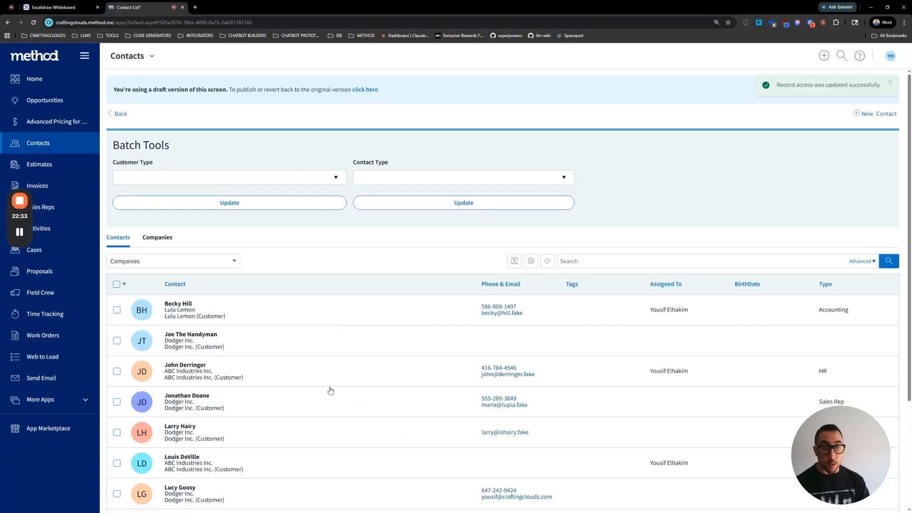
scroll(311, 340, "down", 3)
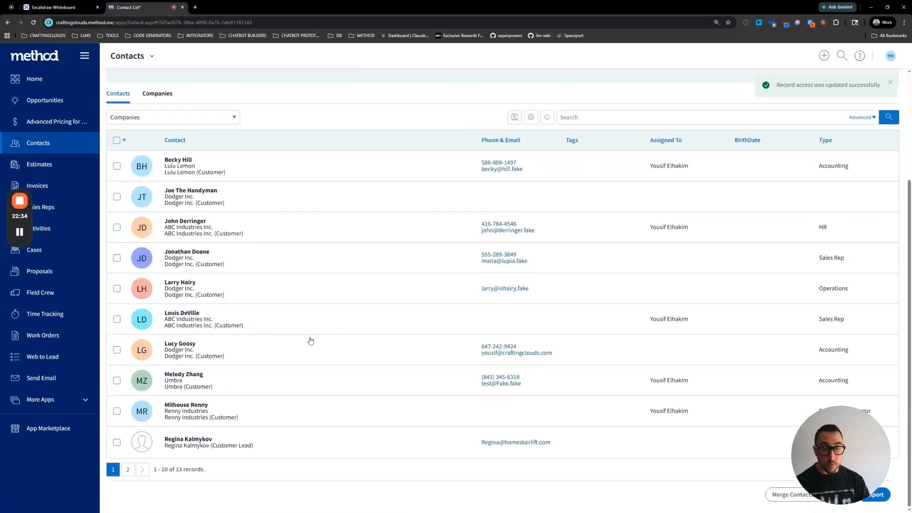
double_click(179, 470)
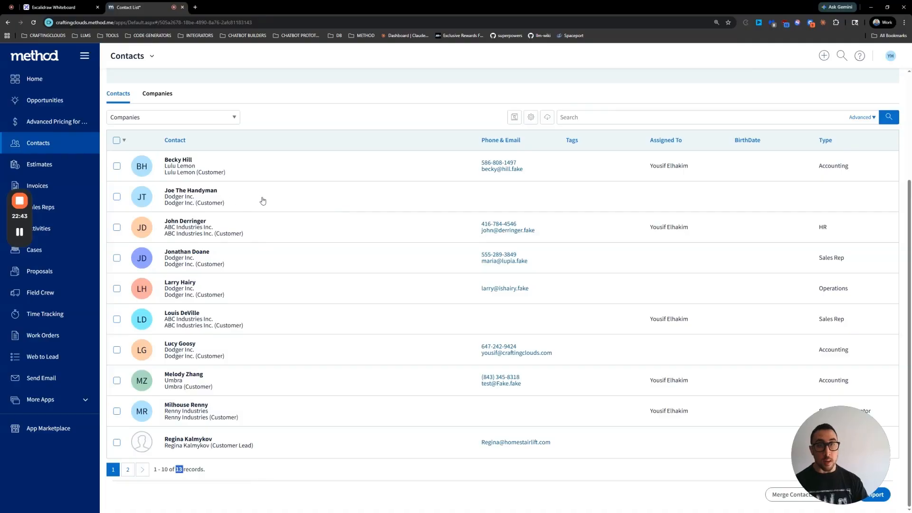
scroll(264, 200, "up", 2)
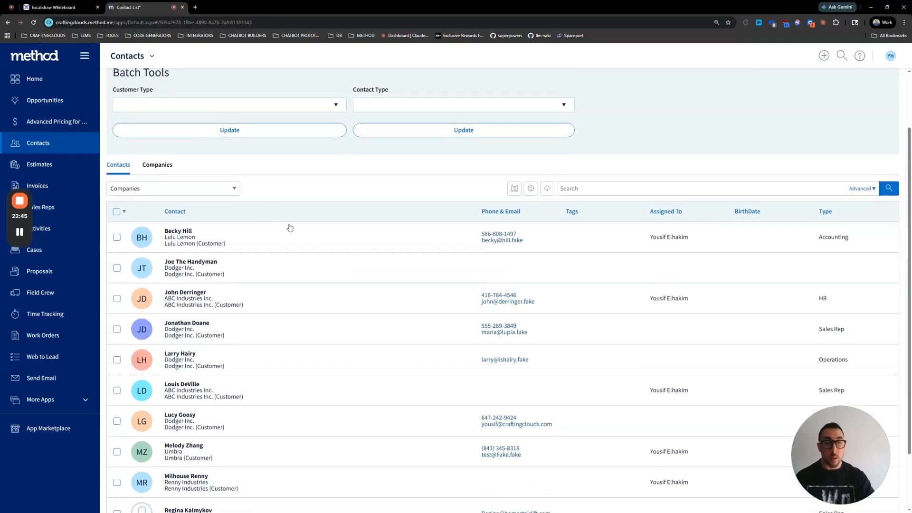
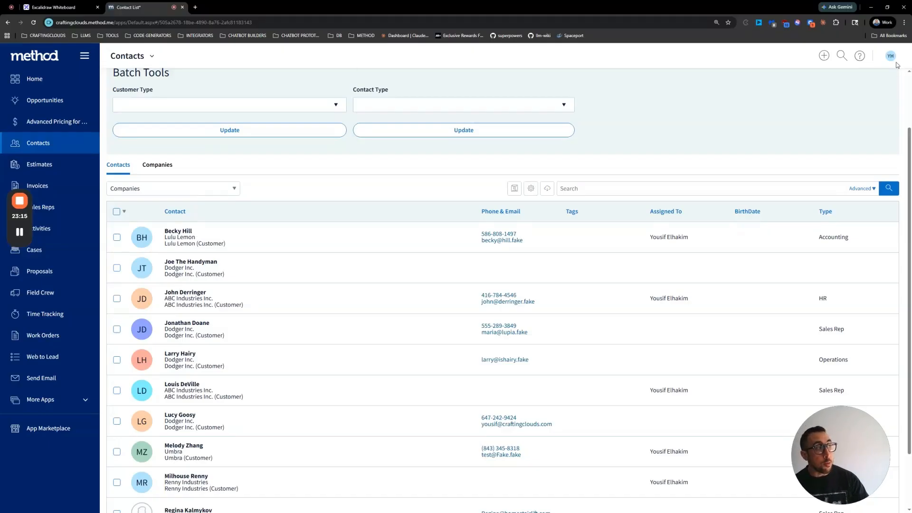
Step: Switch to the Excalidraw whiteboard and point out the FIELD layer of the pyramid and its field-level security description
left_click(54, 7)
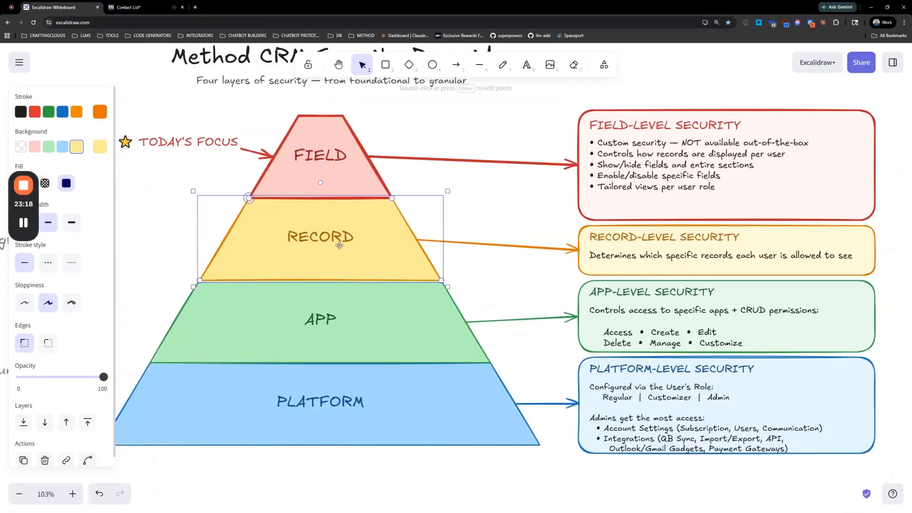
left_click(357, 178)
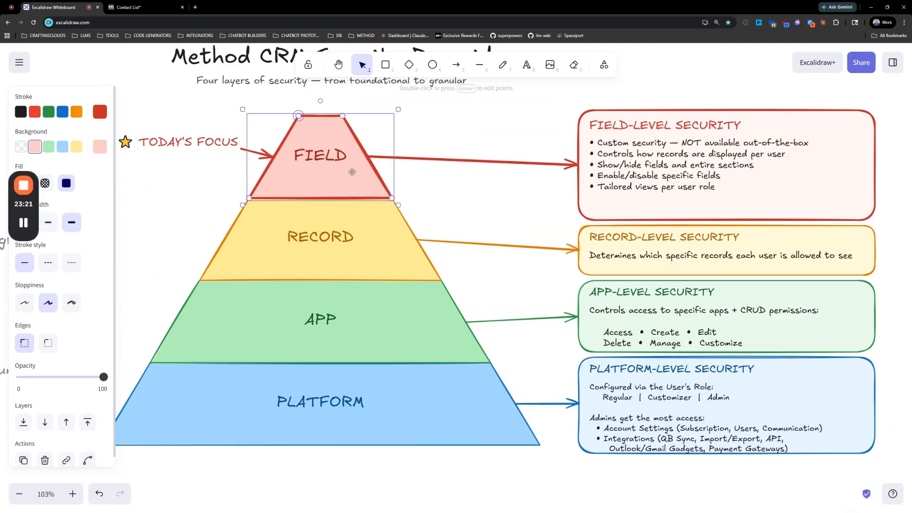
left_click(656, 202)
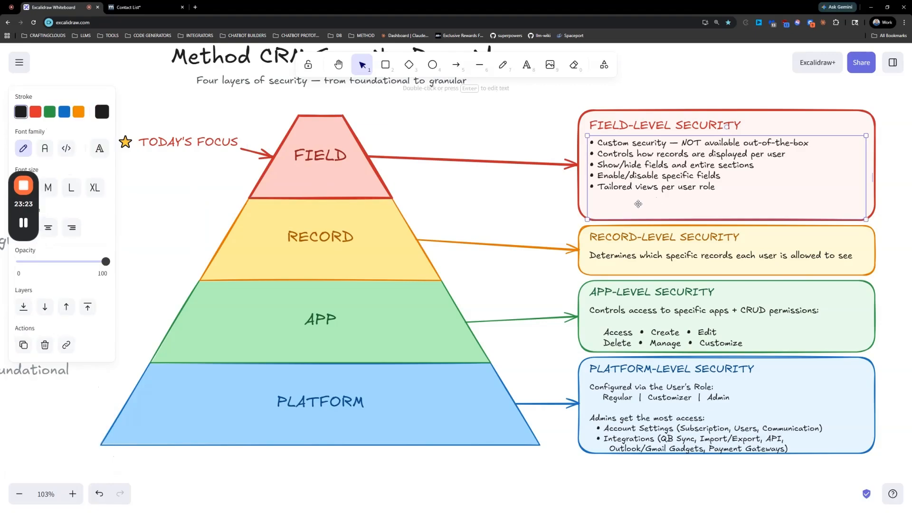
Step: Switch to Method CRM and open the ABC Industries Inc. invoice dated Jan-07-2026 from the invoice list
left_click(342, 179)
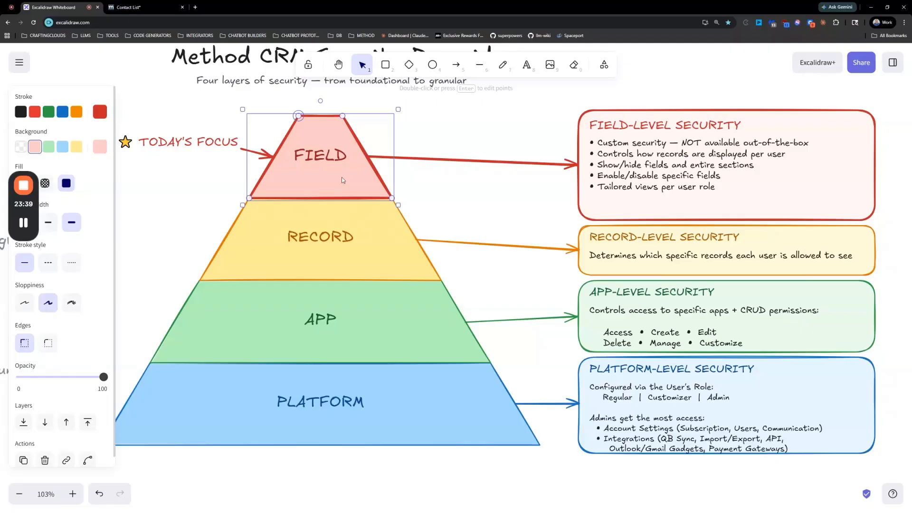
left_click(129, 7)
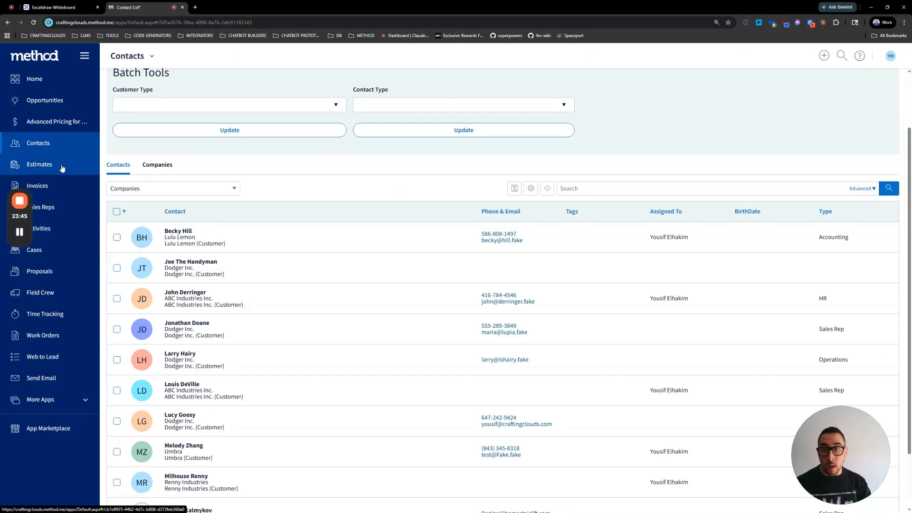
mouse_move(27, 216)
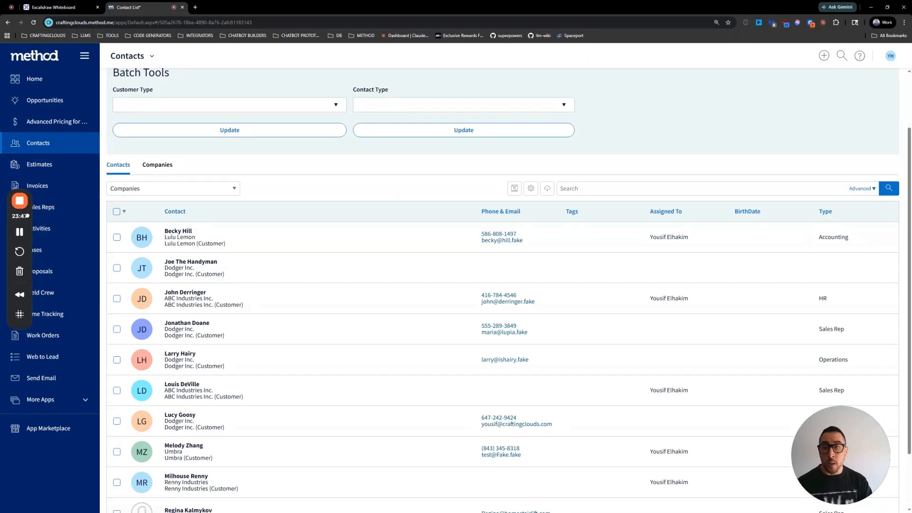
left_click_drag(27, 215, 30, 300)
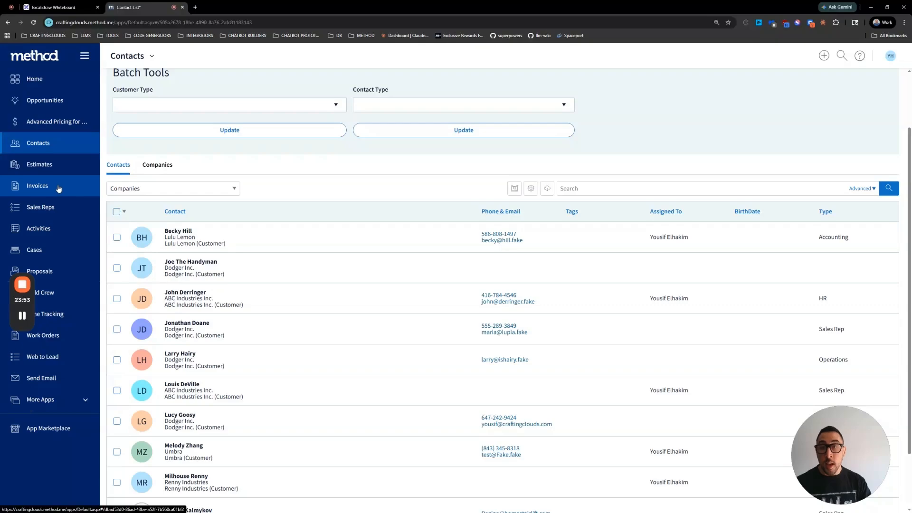
left_click(59, 189)
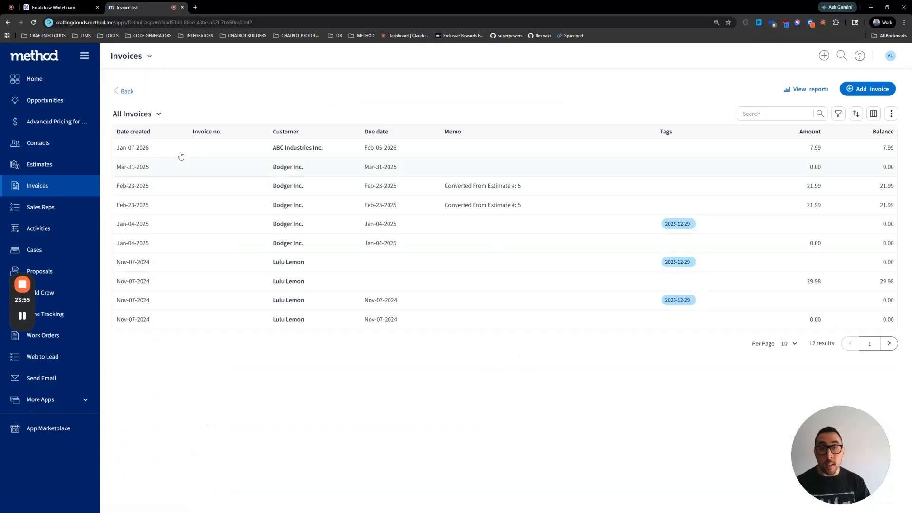
left_click(183, 149)
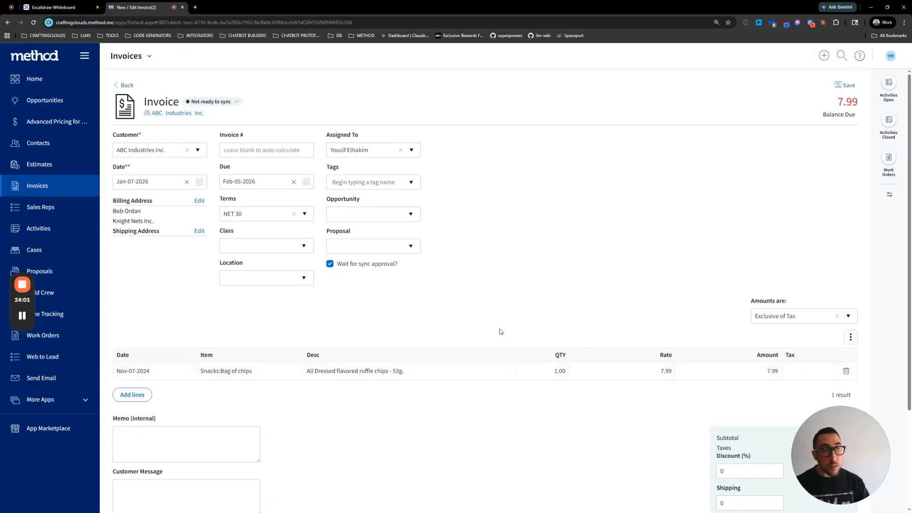
Step: Examine the invoice's header fields, line items, totals section and save and payment actions
scroll(693, 258, "down", 3)
scroll(829, 222, "up", 3)
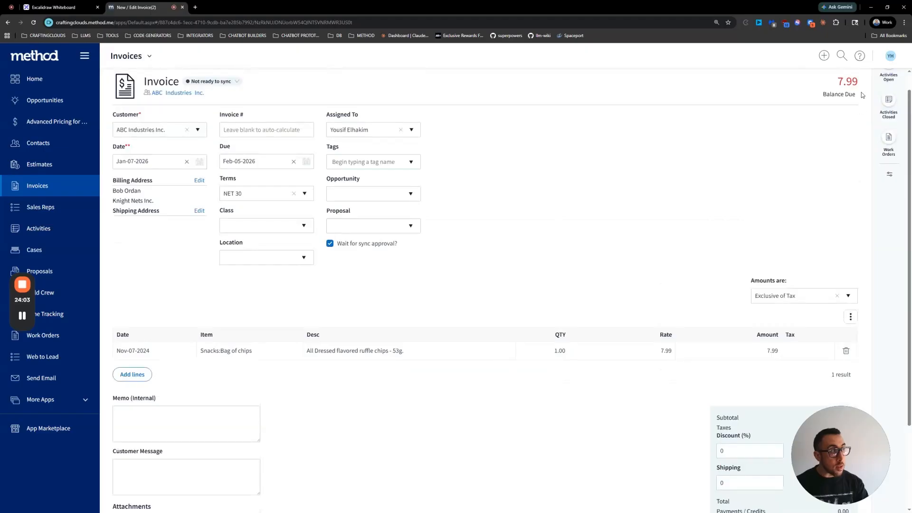
scroll(693, 304, "down", 3)
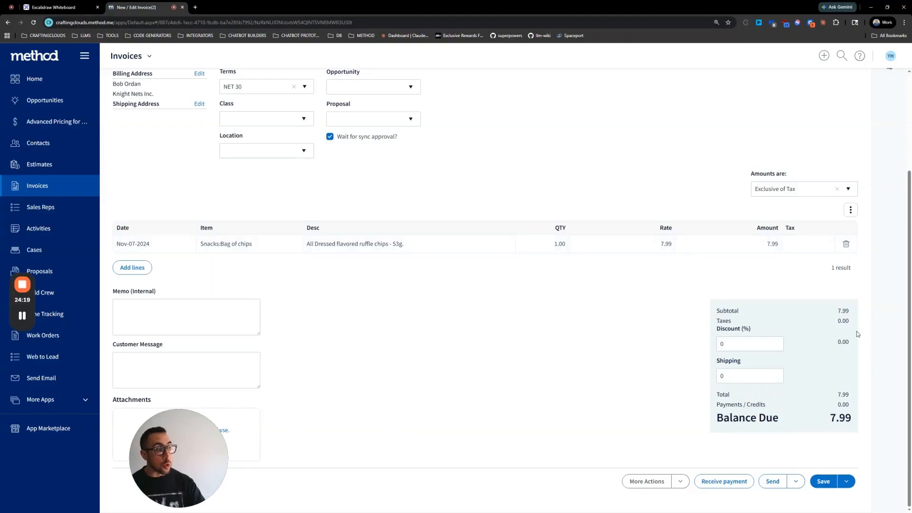
scroll(790, 378, "up", 1)
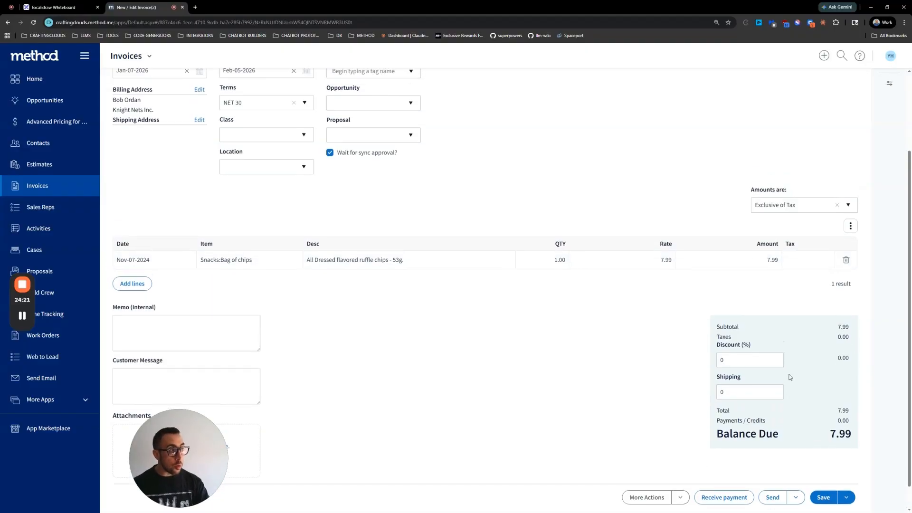
scroll(790, 378, "up", 3)
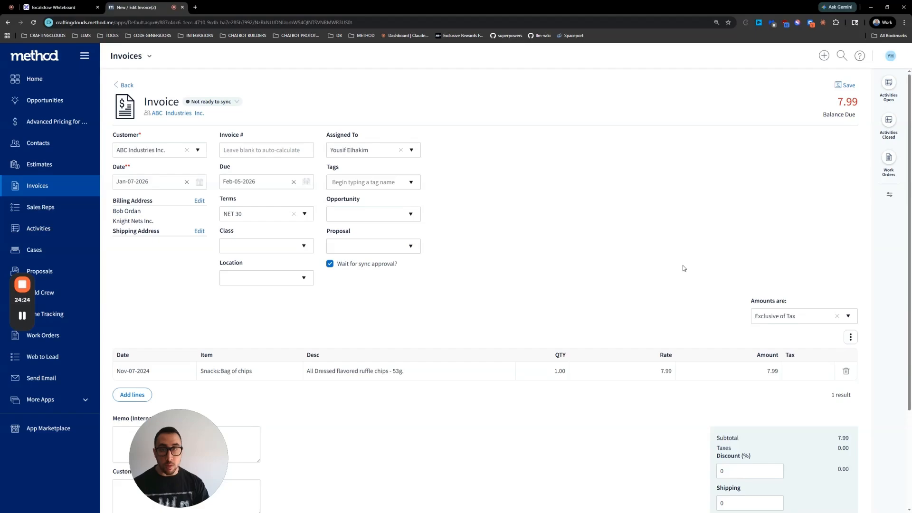
Step: Start creating a new custom app by way of adding or removing apps on the home page
left_click(41, 80)
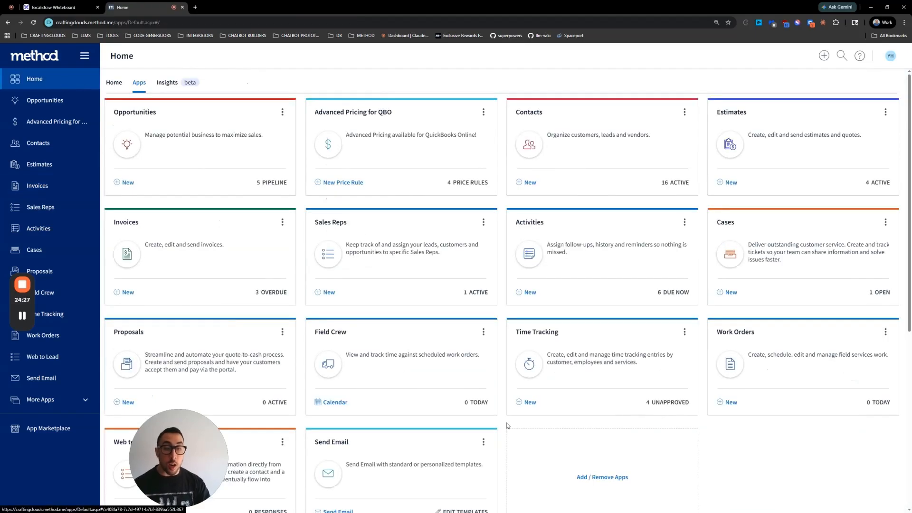
scroll(506, 423, "down", 2)
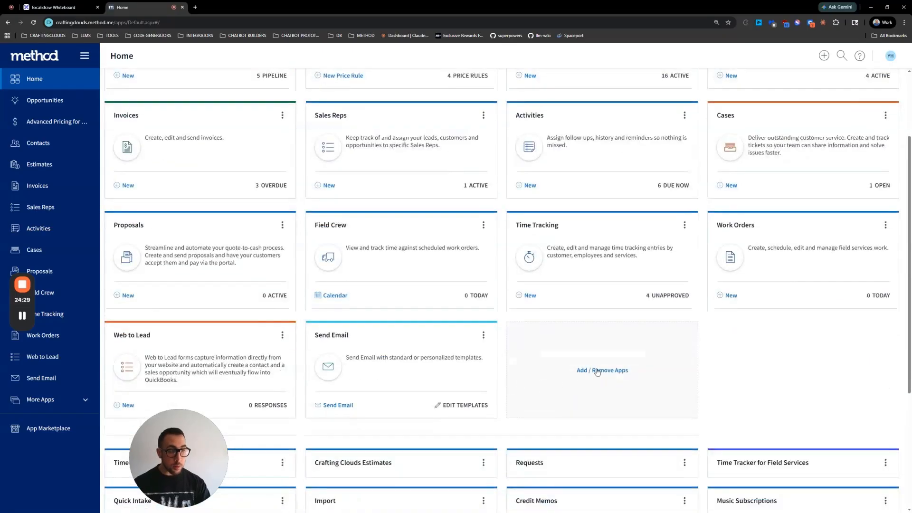
left_click(598, 371)
left_click(230, 203)
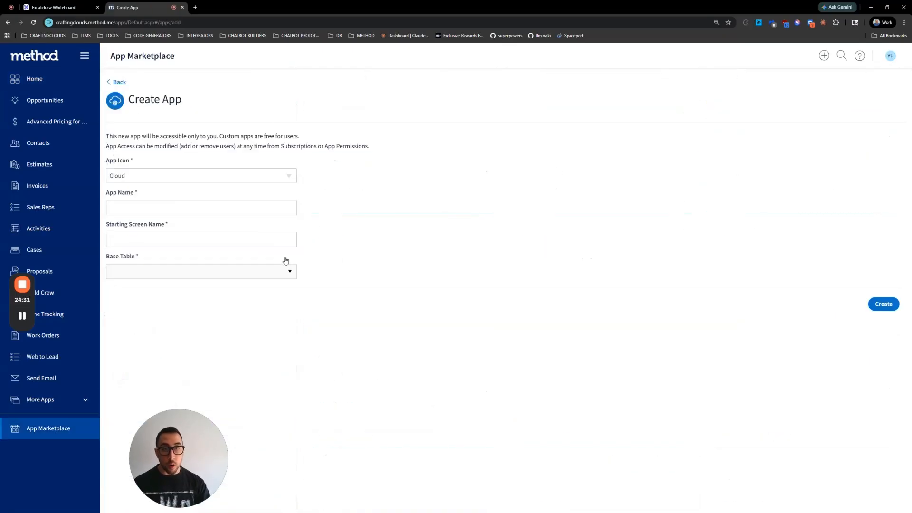
Step: Name both the new app and its starting screen Users, and choose Users as the base table
left_click(174, 175)
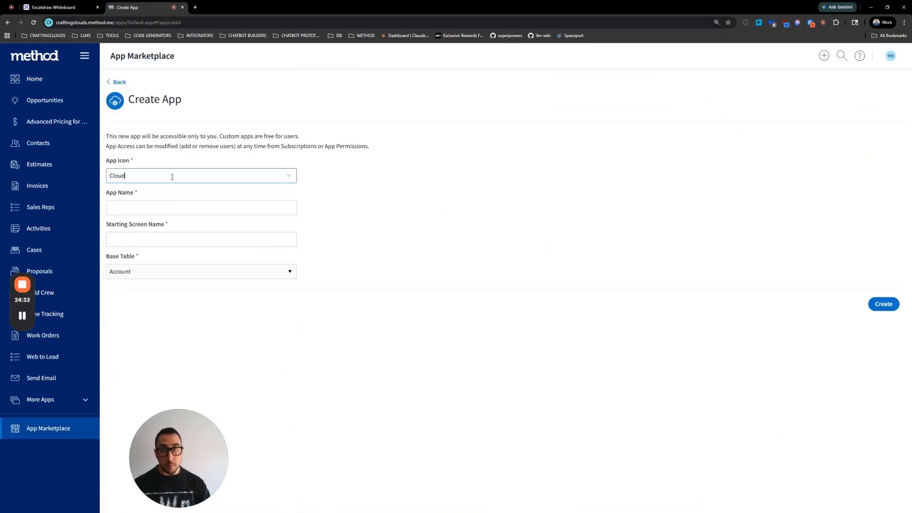
left_click(239, 206)
type("Users")
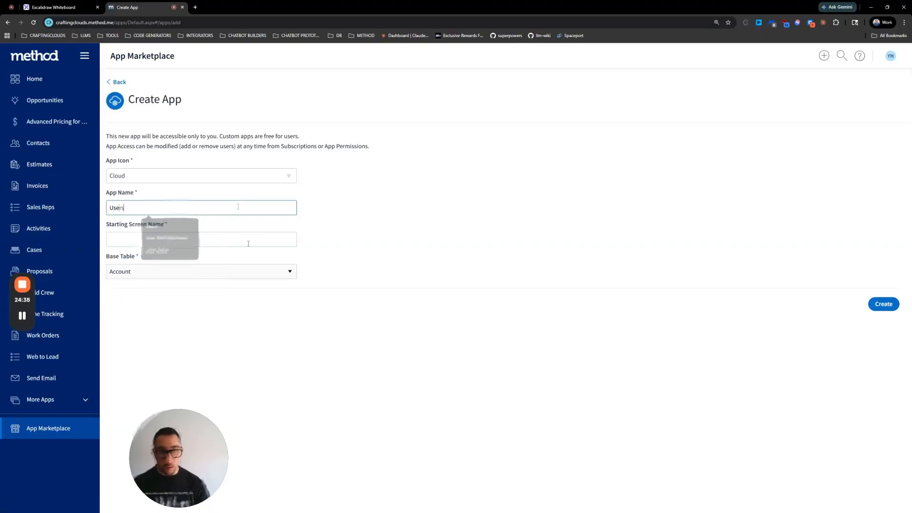
left_click(248, 244)
type("Users")
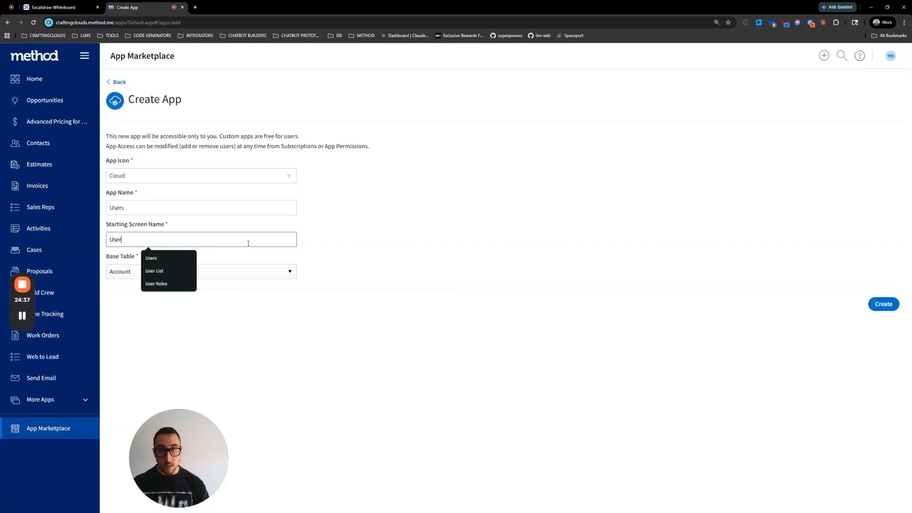
left_click(284, 274)
key("u")
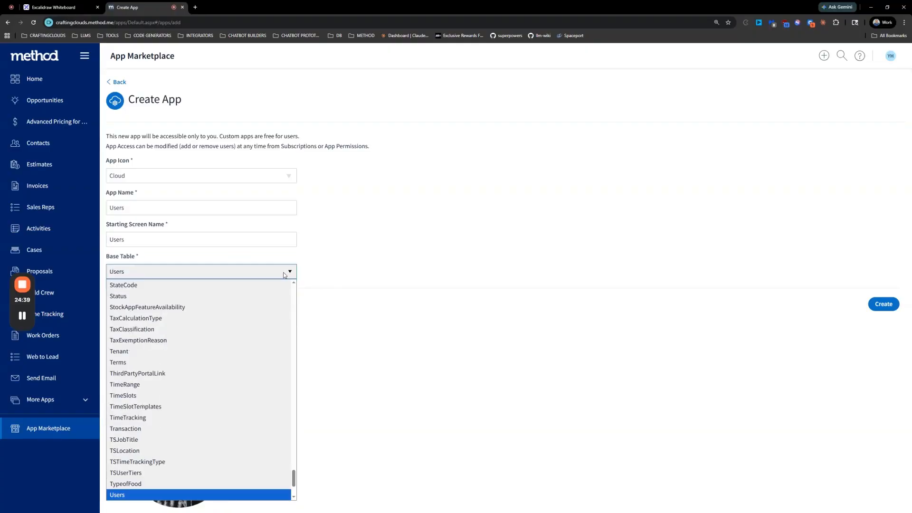
left_click(200, 494)
Step: Set the app icon to Contacts, create the app and bring up its Users screen in the screen designer
left_click(288, 176)
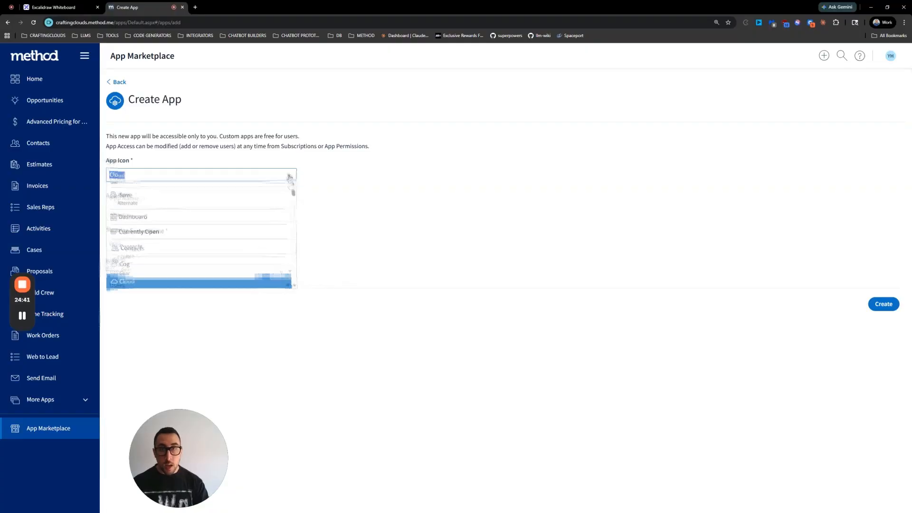
scroll(211, 232, "down", 5)
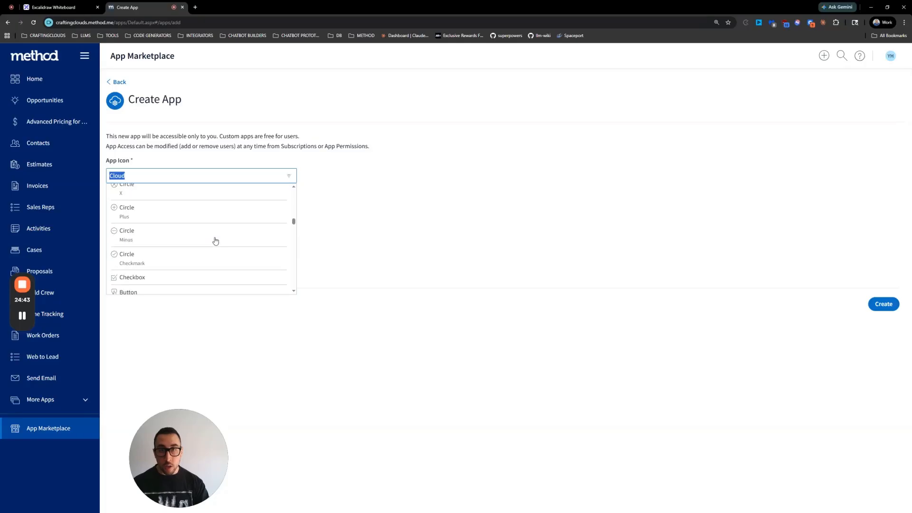
scroll(215, 241, "down", 15)
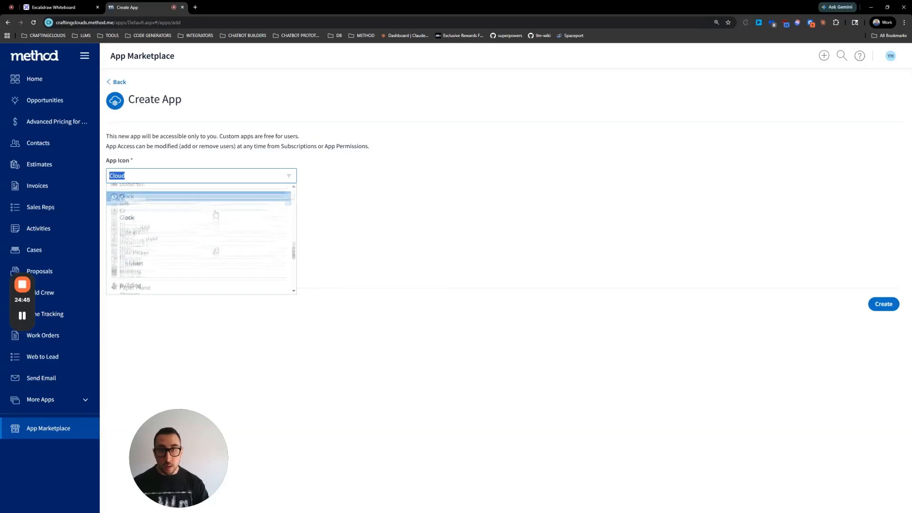
scroll(215, 214, "down", 15)
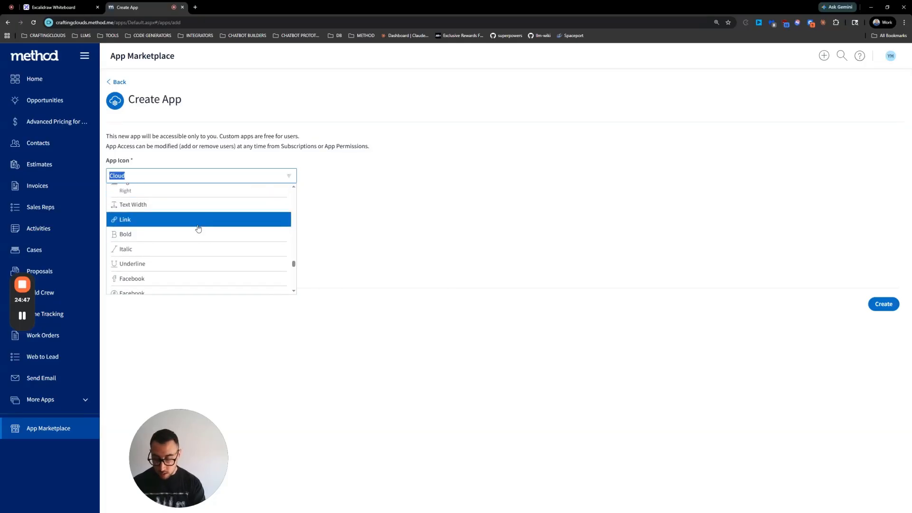
type("cont")
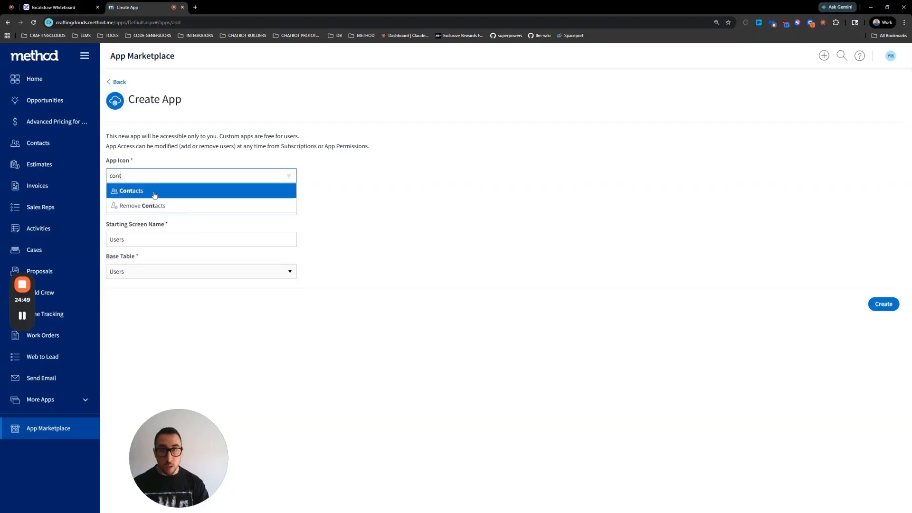
key("Return")
left_click(882, 309)
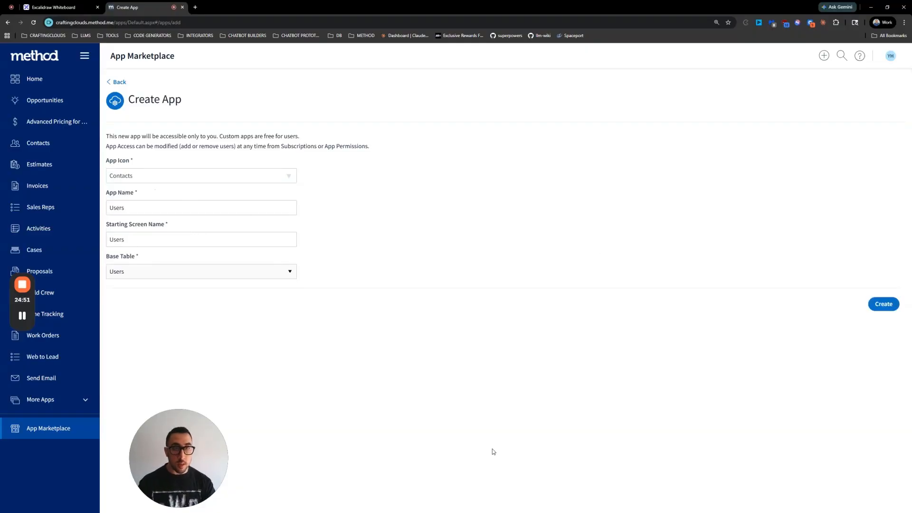
left_click(493, 230)
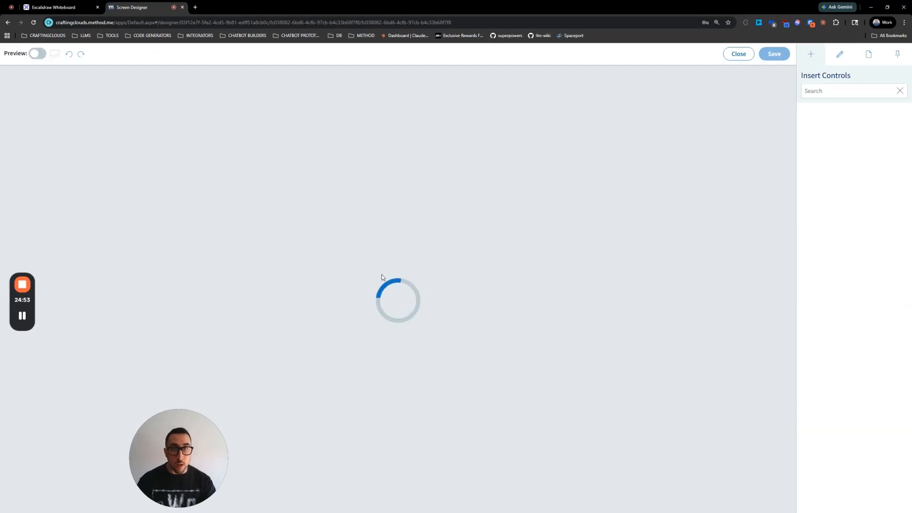
Step: Lay out the Users screen with three sections and set the uppermost section's padding to 1x on all sides
left_click_drag(818, 125, 578, 144)
left_click(651, 77)
scroll(851, 285, "down", 5)
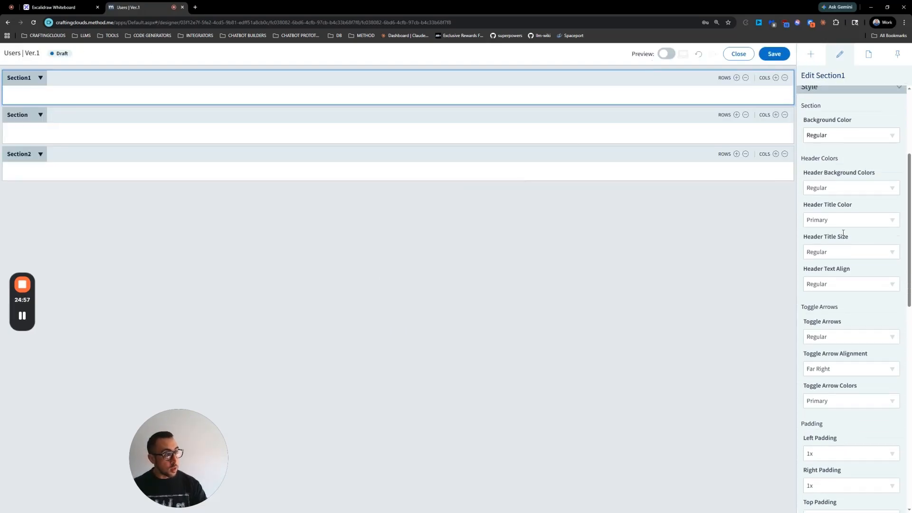
left_click(822, 475)
left_click(818, 446)
left_click(827, 507)
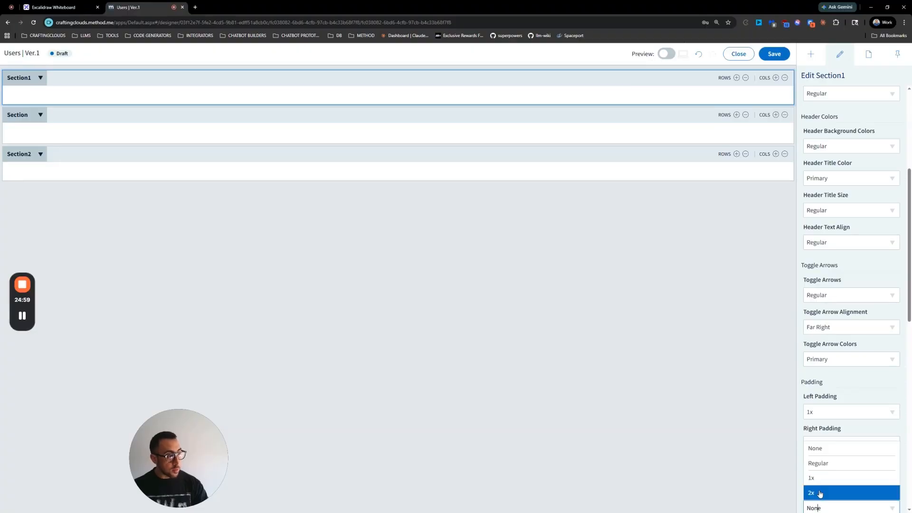
left_click(822, 478)
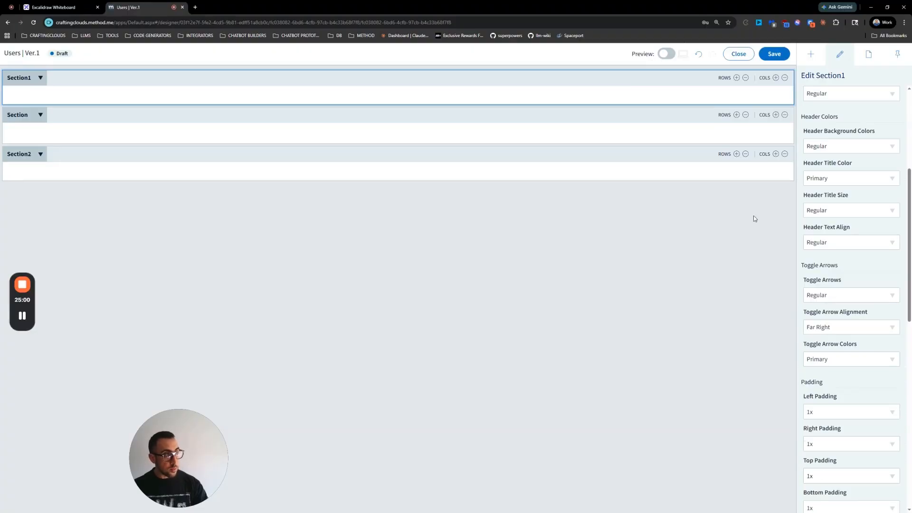
Step: Split the uppermost section into two columns, insert a text control in each, and align the second cell to the upper right
left_click(776, 77)
left_click(811, 54)
scroll(879, 399, "up", 10)
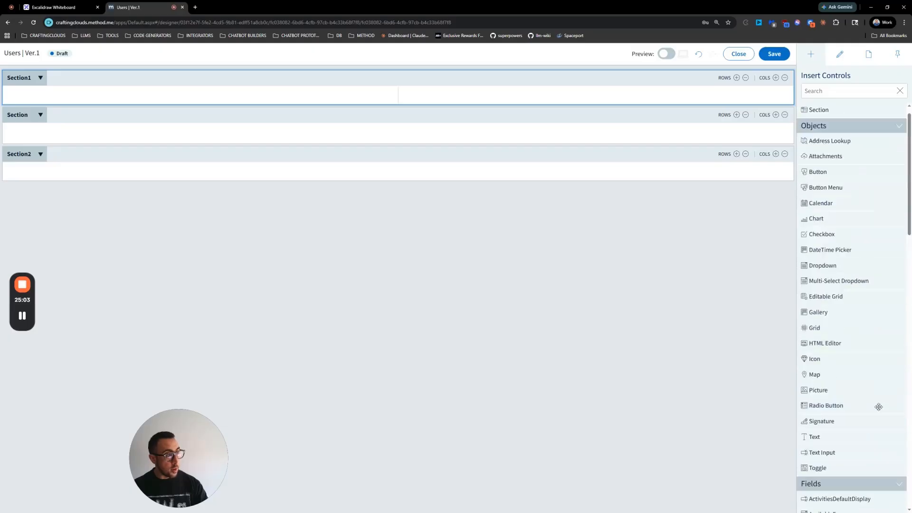
scroll(879, 407, "up", 1)
left_click_drag(857, 450, 105, 95)
left_click_drag(813, 452, 718, 86)
left_click(835, 122)
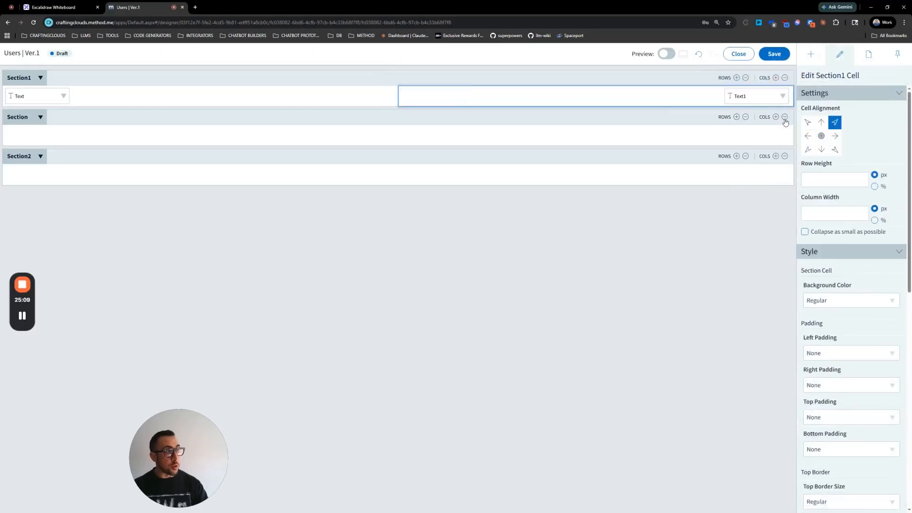
Step: Change the second column's text to Save and show the Save icon beside it in the Primary color
left_click(769, 97)
left_click(841, 125)
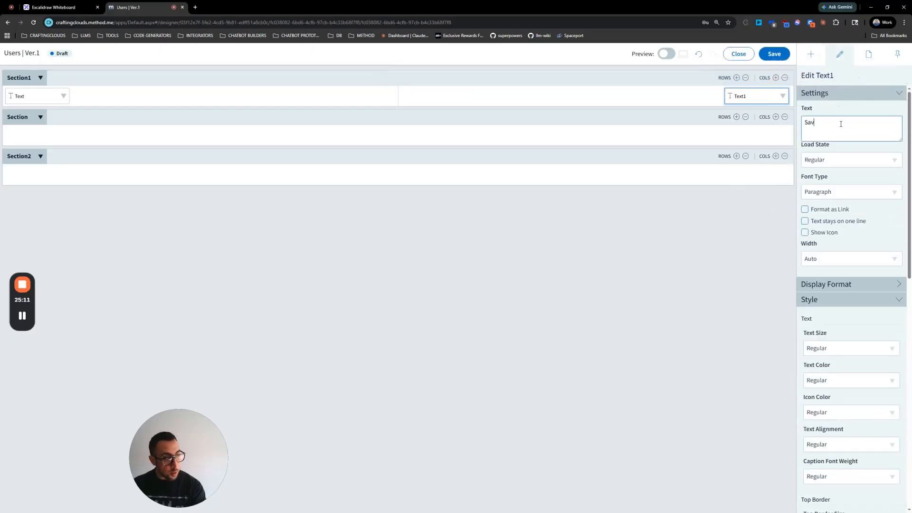
left_click(823, 232)
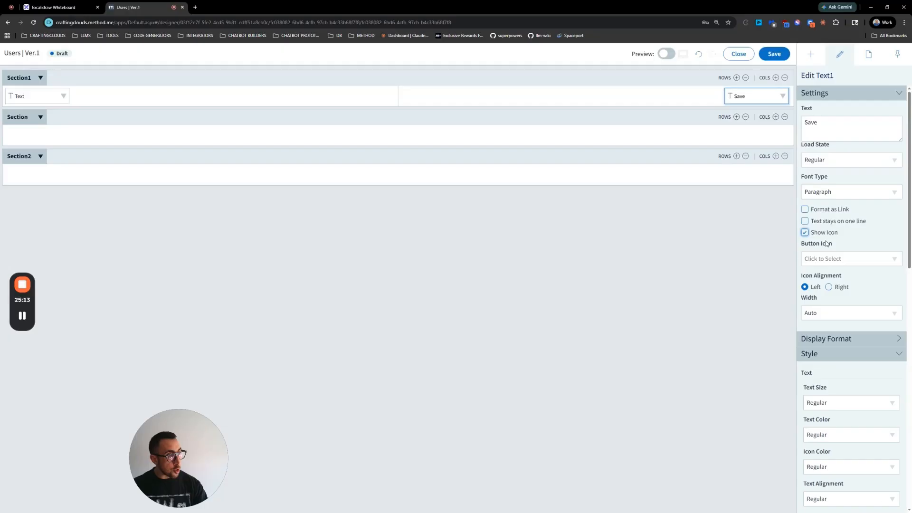
left_click(852, 264)
type("save")
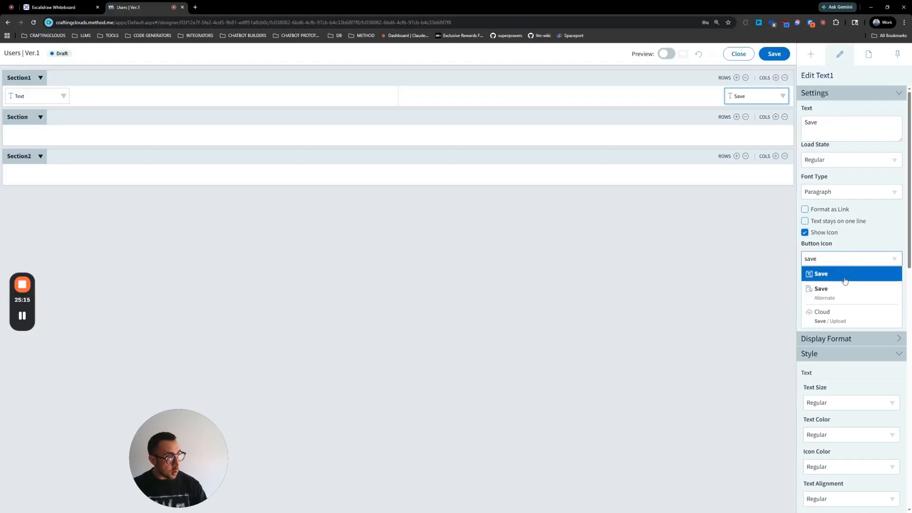
left_click(853, 273)
left_click(835, 434)
left_click(837, 462)
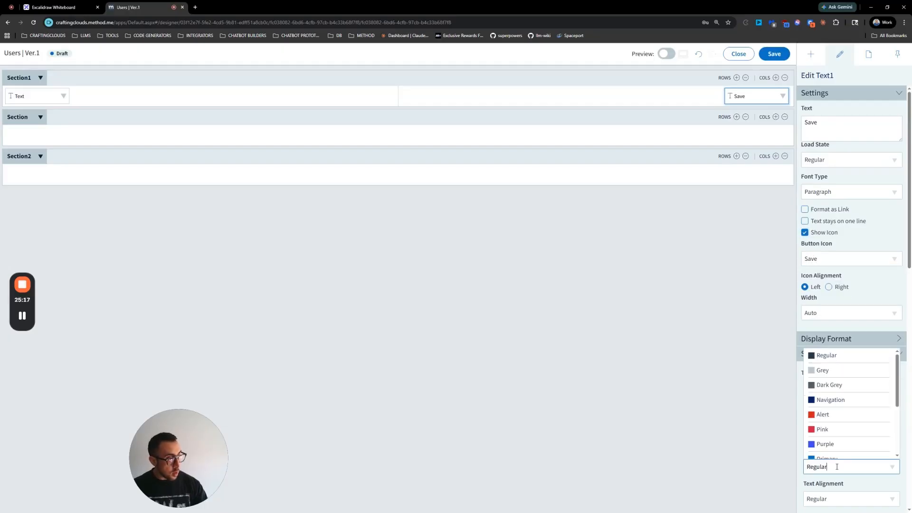
left_click(839, 460)
Step: Add a save action to the click event of the Save text
left_click(783, 97)
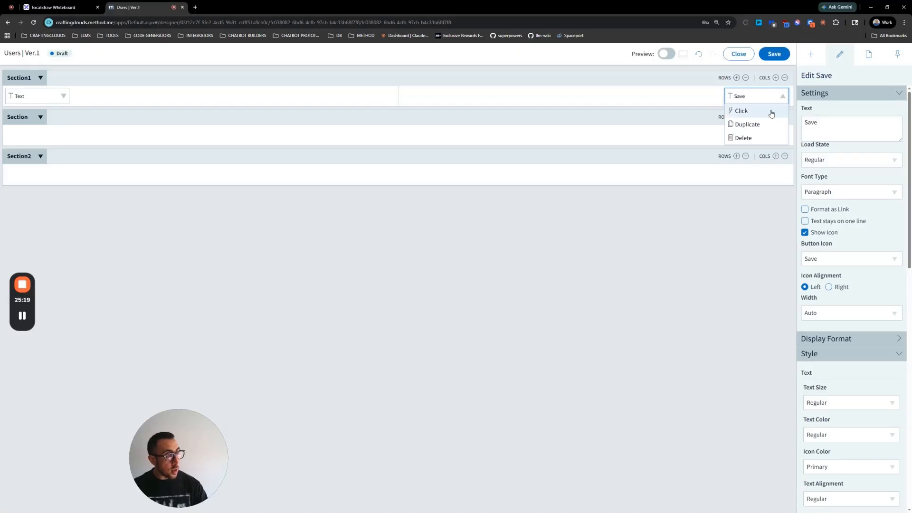
left_click(769, 111)
type("sa")
left_click(488, 164)
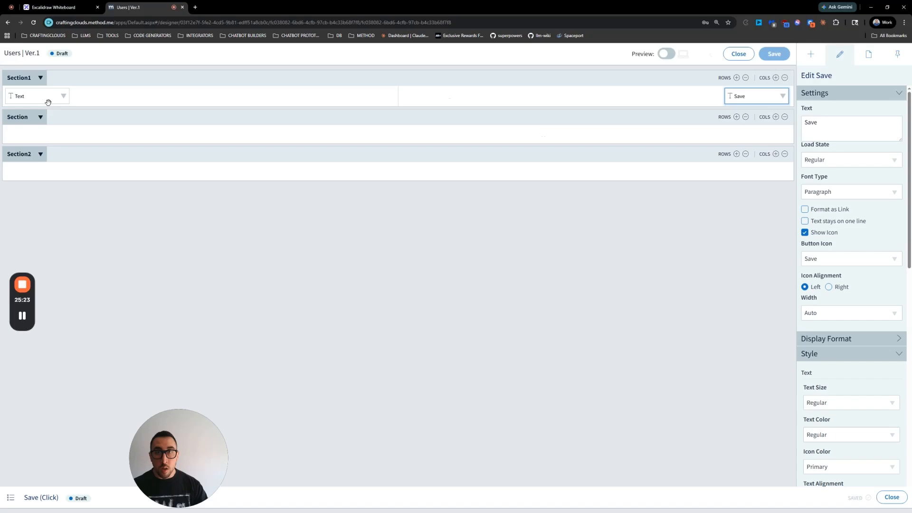
Step: Change the first column's text to Back and show the Chevron icon beside it in the Primary color
left_click(47, 100)
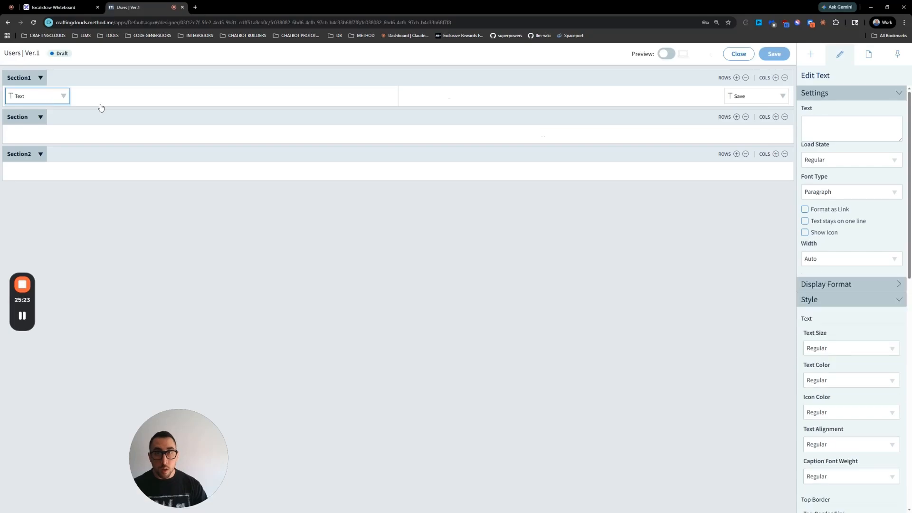
left_click(813, 130)
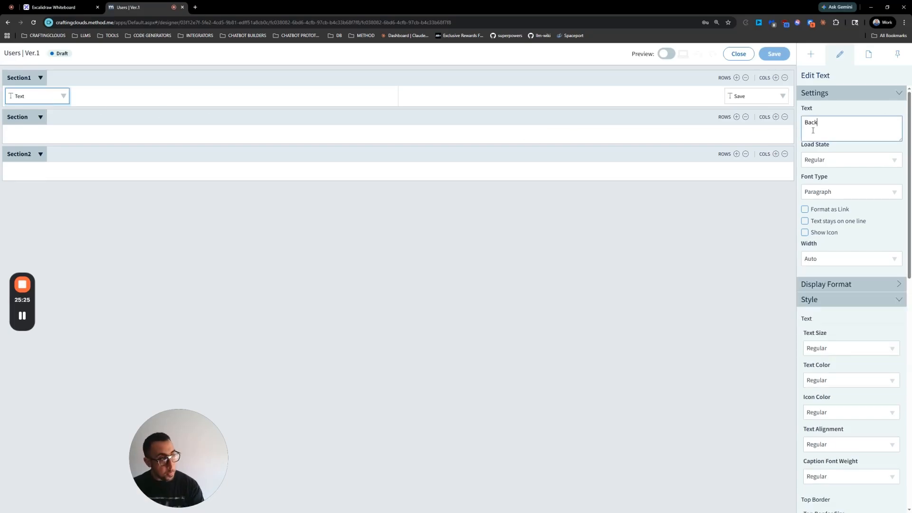
type("Back")
left_click(805, 232)
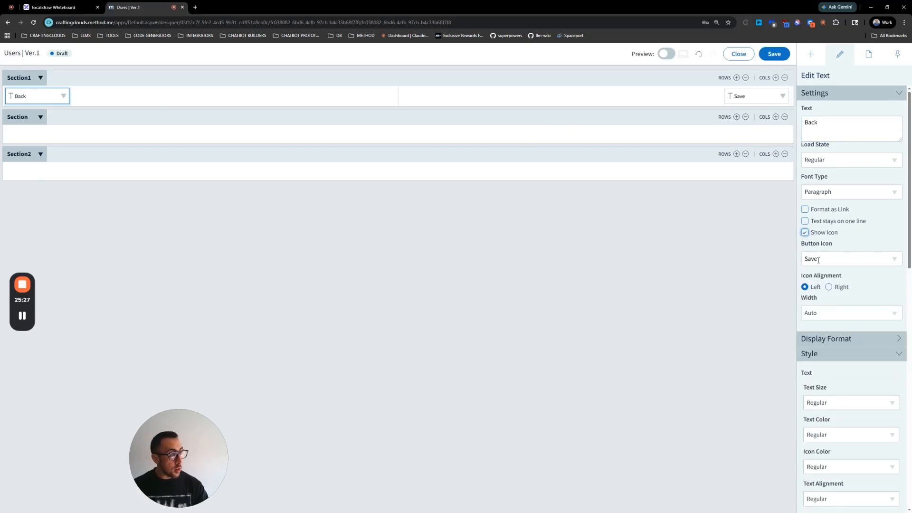
left_click(823, 259)
type("chev")
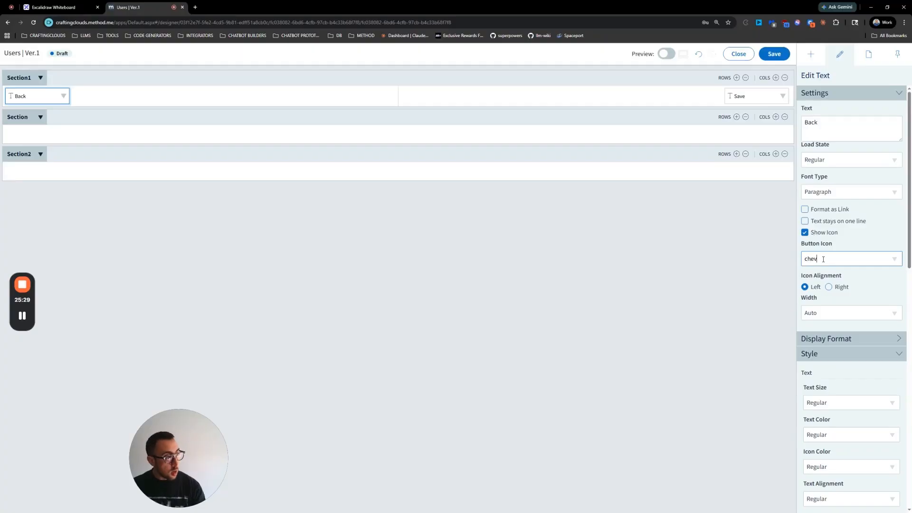
left_click(822, 282)
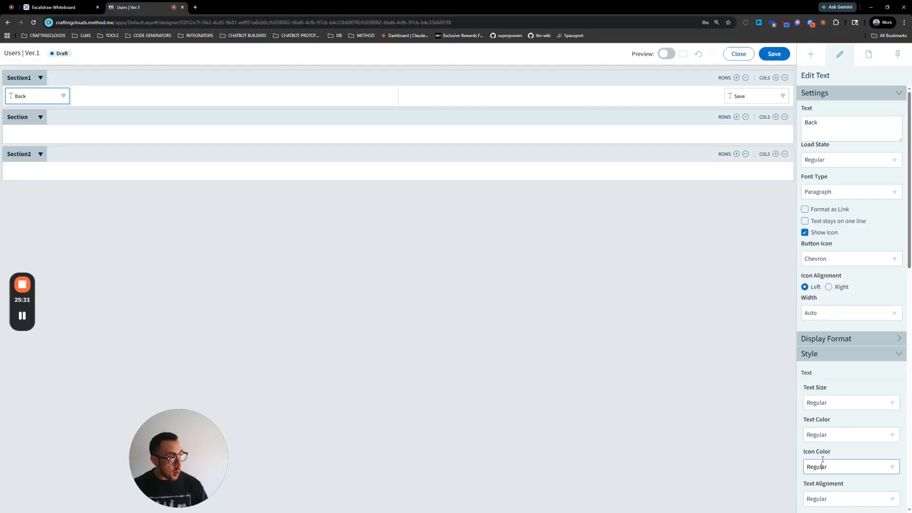
left_click(824, 466)
left_click(832, 457)
Step: Add a Go To Screen action to the click event of the Back text, navigating to Back (Browser History)
left_click(64, 95)
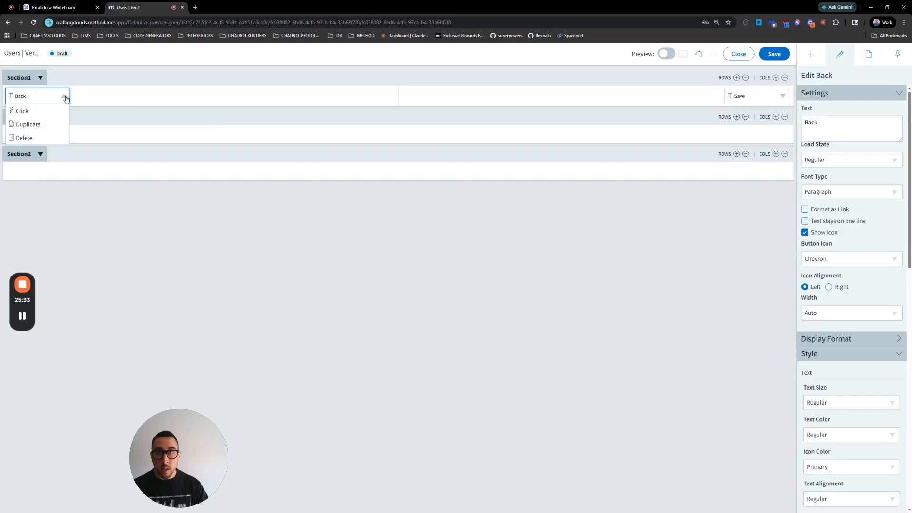
left_click(51, 110)
type("go to")
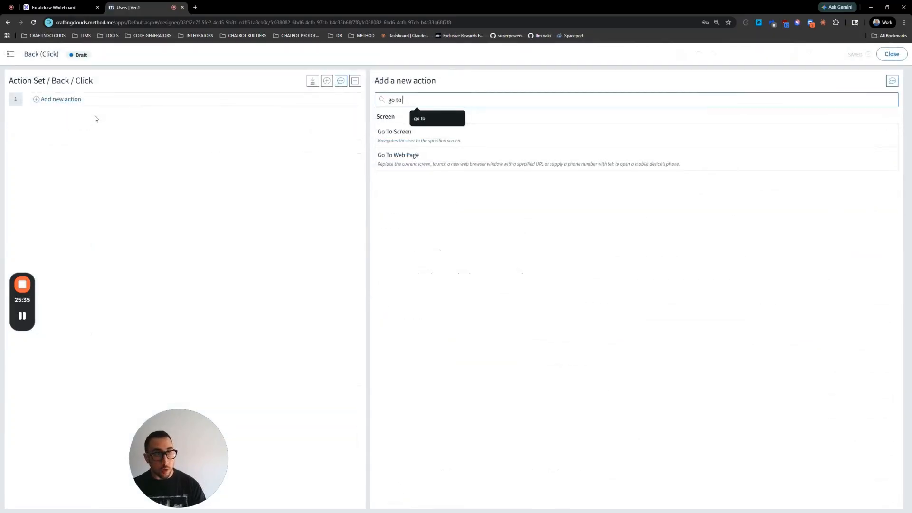
left_click(394, 133)
left_click(541, 101)
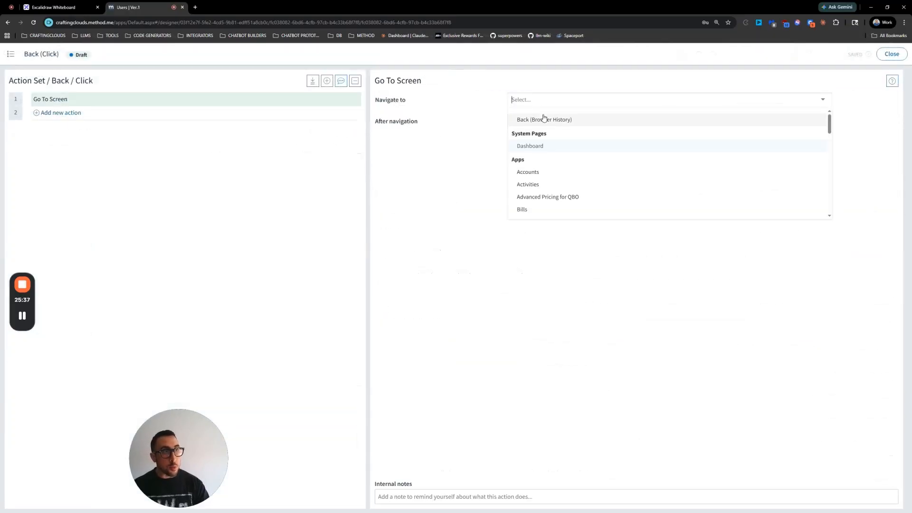
left_click(542, 120)
left_click(892, 54)
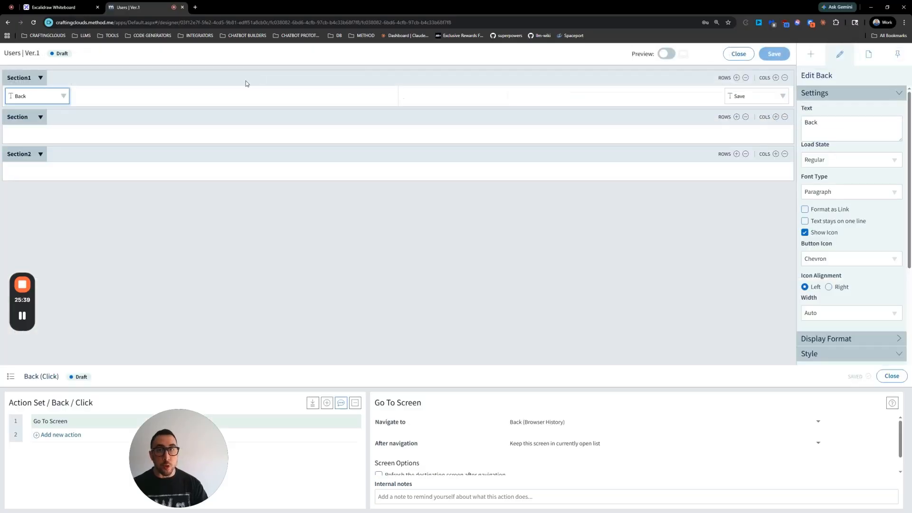
Step: Split the middle section into two columns and insert an editable grid captioned Users in its first cell
left_click(775, 117)
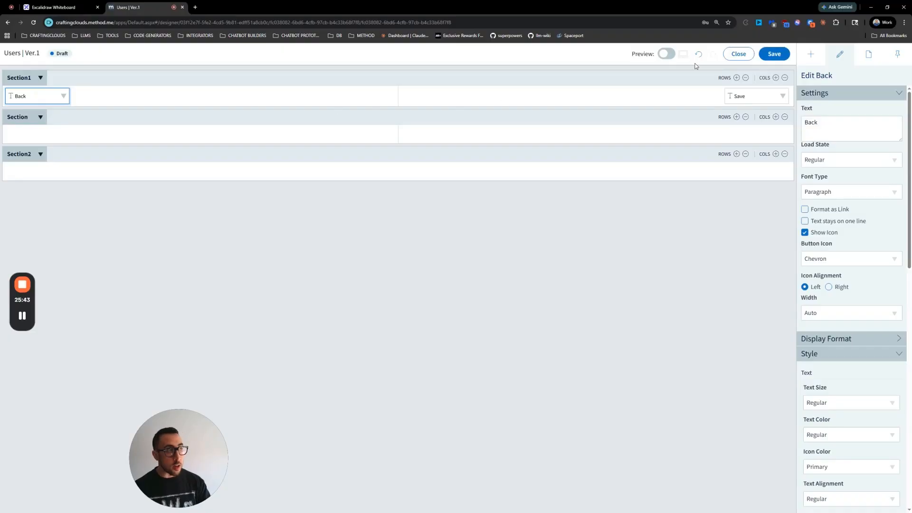
left_click(810, 51)
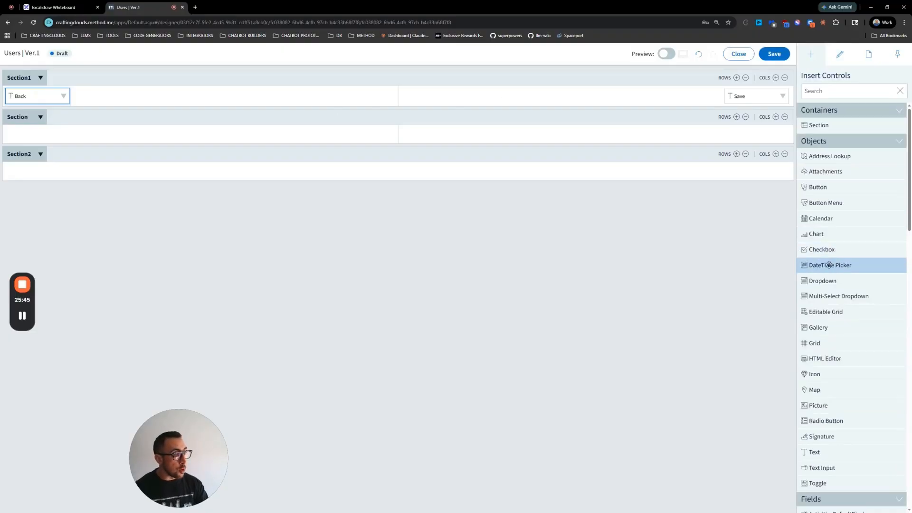
left_click_drag(828, 312, 96, 139)
left_click(53, 136)
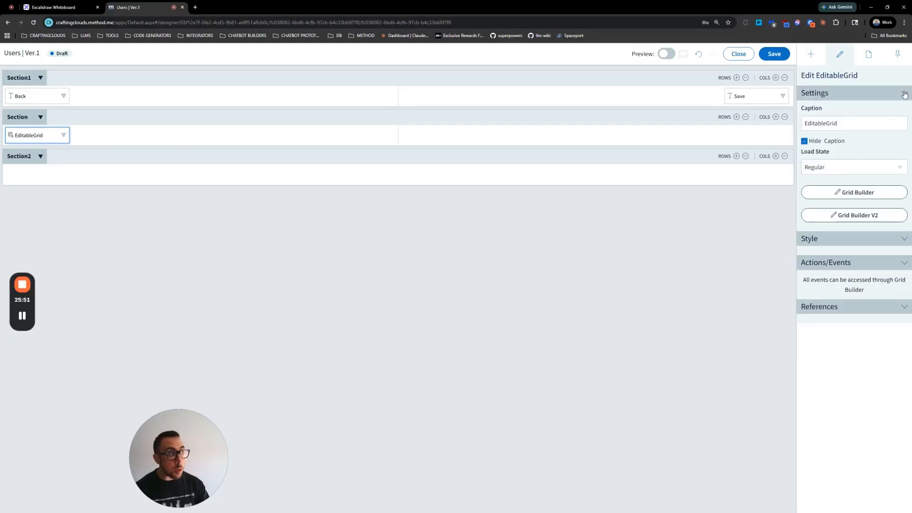
left_click(874, 59)
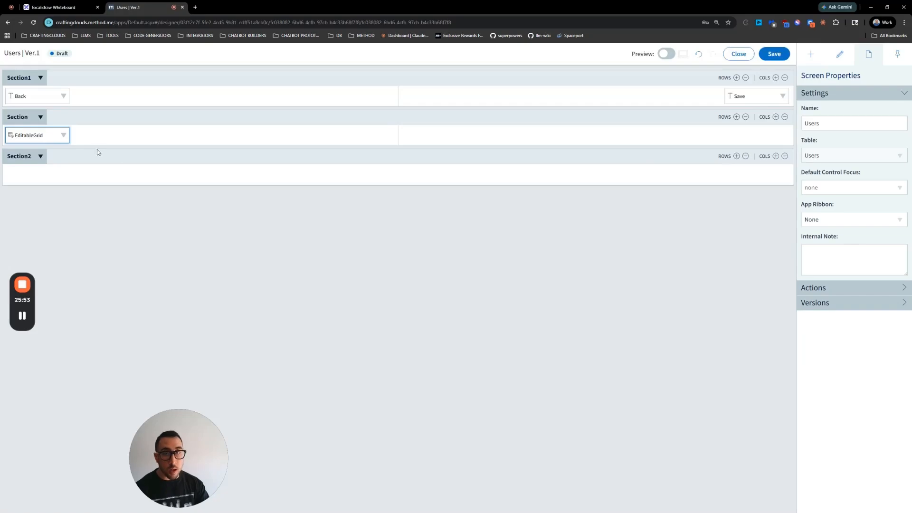
left_click(42, 136)
double_click(824, 123)
type("Users")
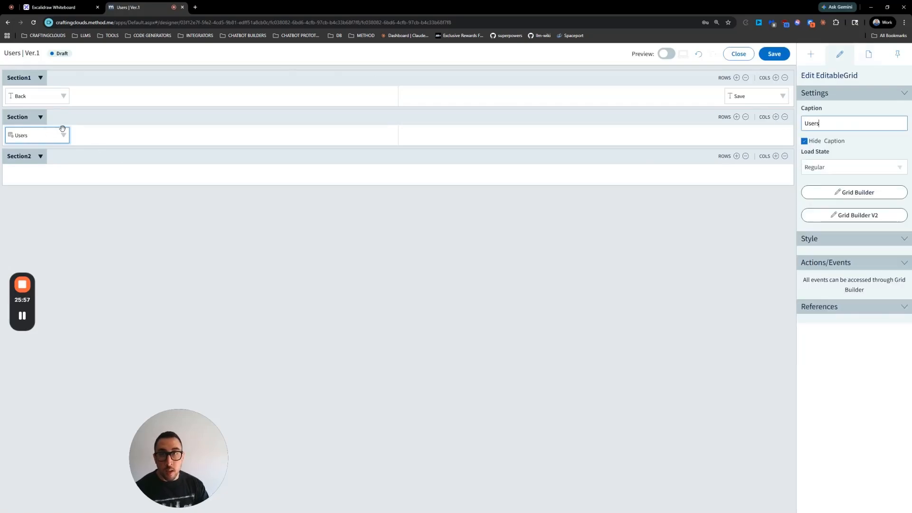
left_click(64, 135)
Step: Set the column width of the middle section's first cell to 50%
left_click(229, 137)
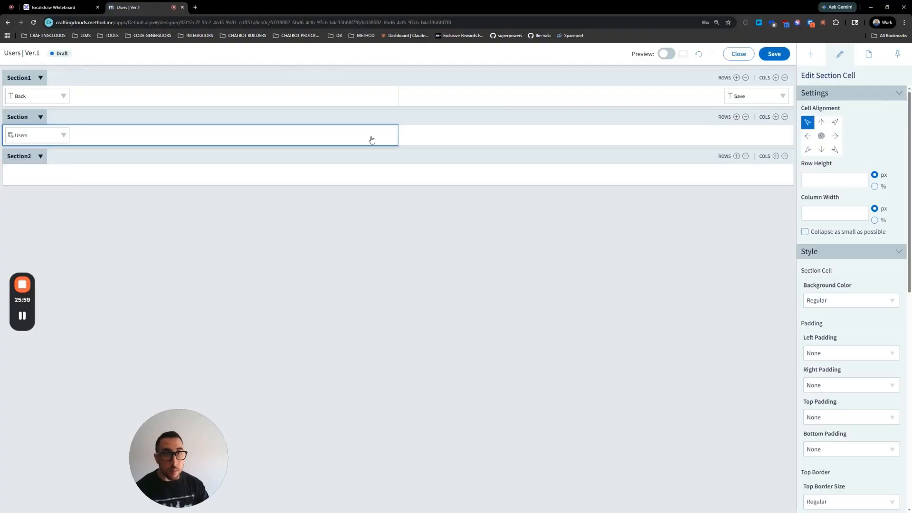
left_click(853, 215)
type("50")
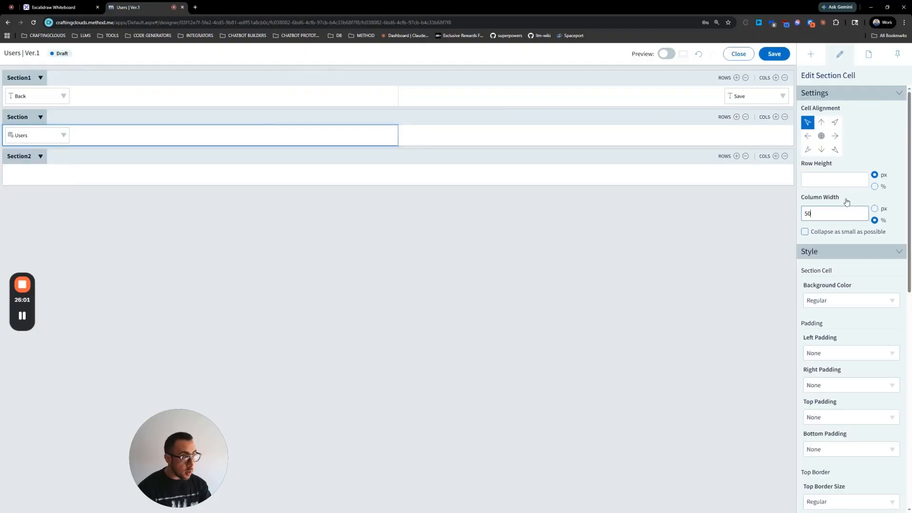
Step: Add a second row and a second column to Section2 and set its first column's width to 50%
left_click(554, 180)
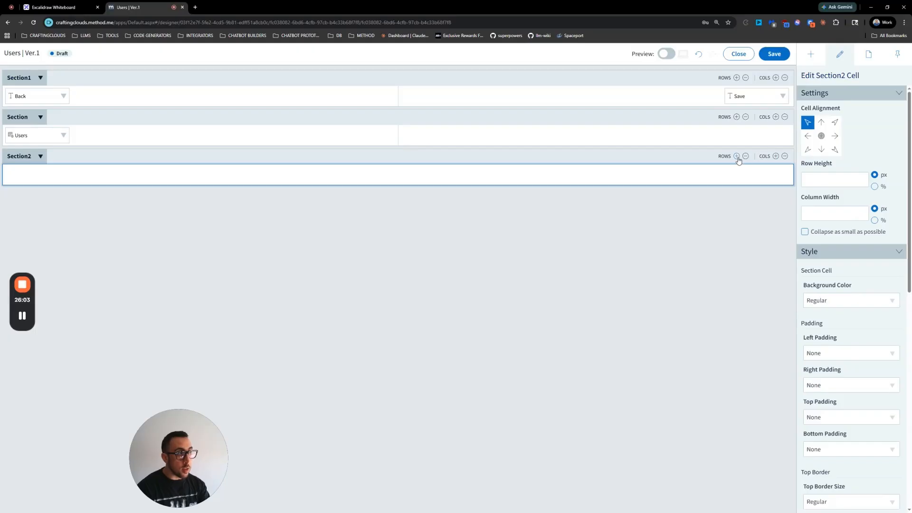
left_click(737, 157)
left_click(776, 155)
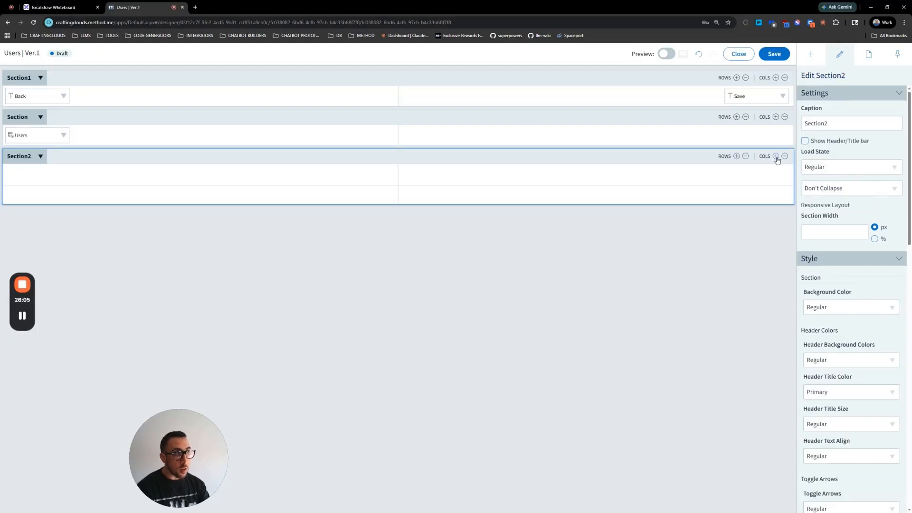
left_click(361, 182)
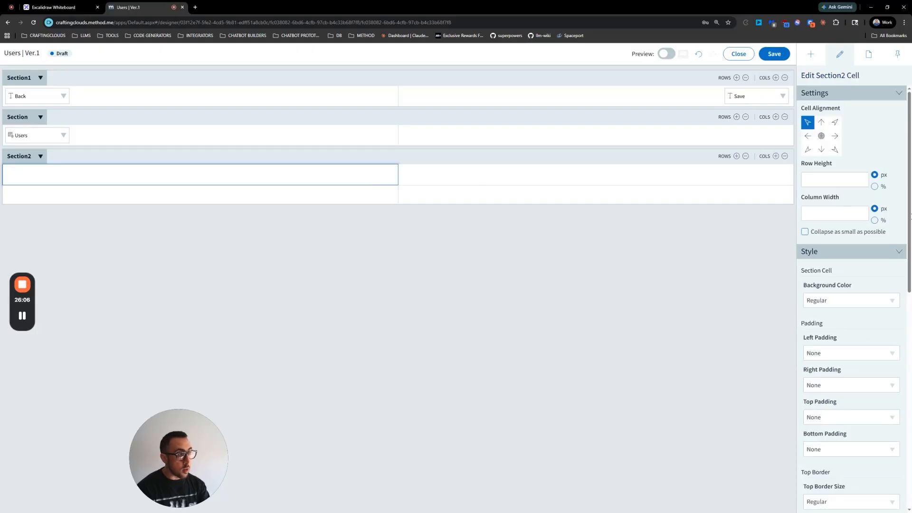
left_click(875, 220)
left_click(847, 213)
type("50")
Step: Set the top and bottom padding of the middle section to 1x
left_click(544, 115)
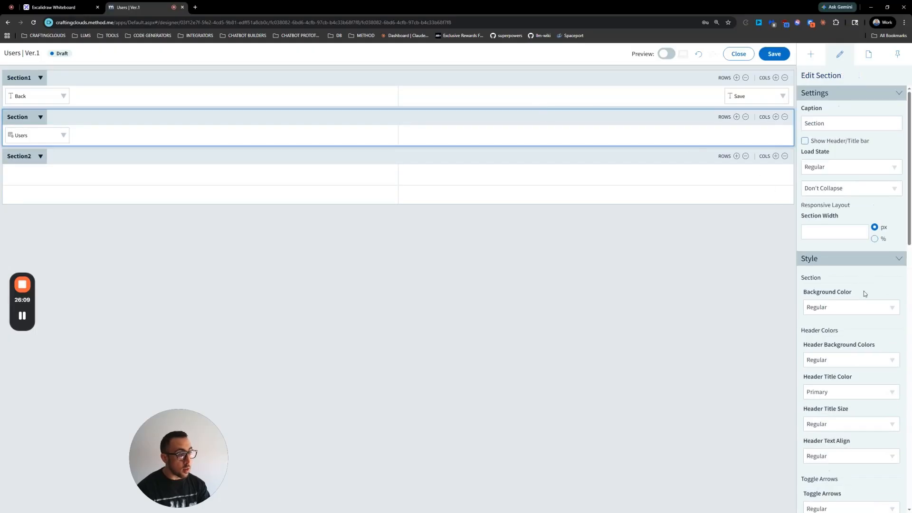
scroll(855, 296, "down", 6)
left_click(828, 333)
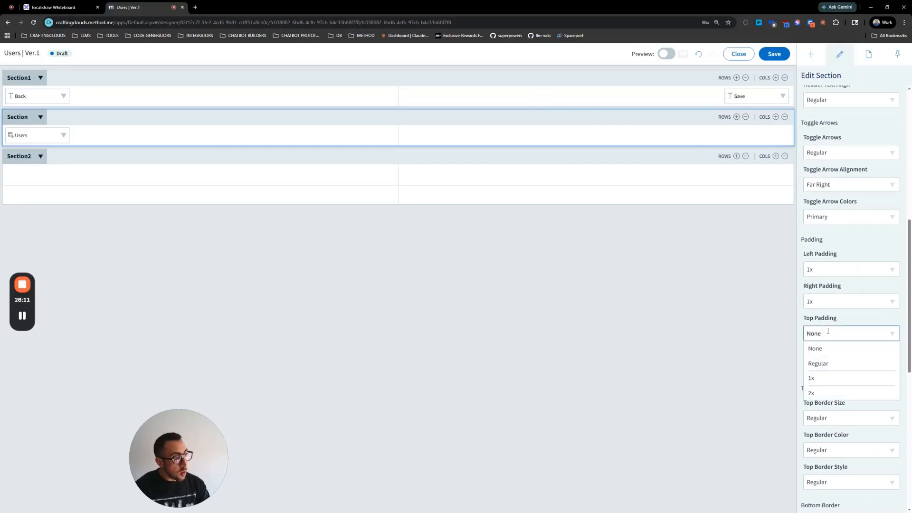
left_click(824, 378)
left_click(824, 366)
left_click(820, 409)
Step: Set the top and bottom padding of Section2 to 1x
left_click(677, 157)
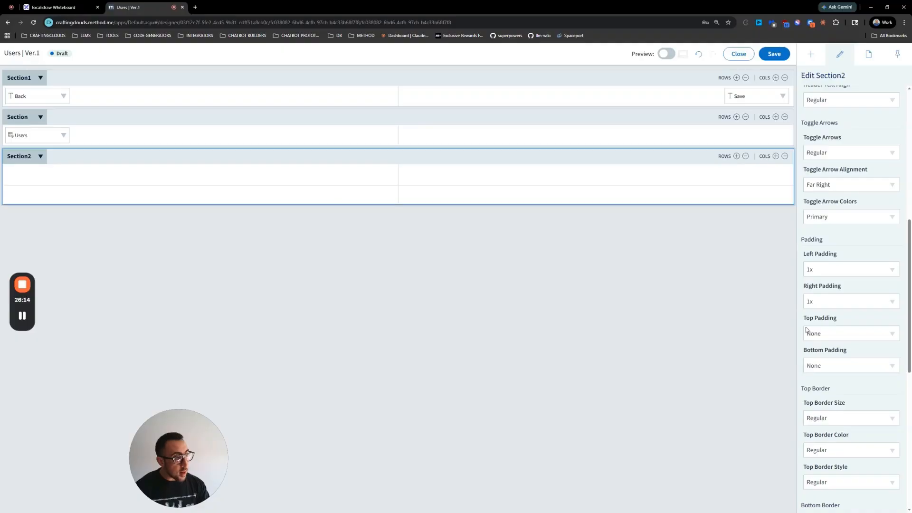
left_click(815, 335)
left_click(825, 377)
left_click(827, 365)
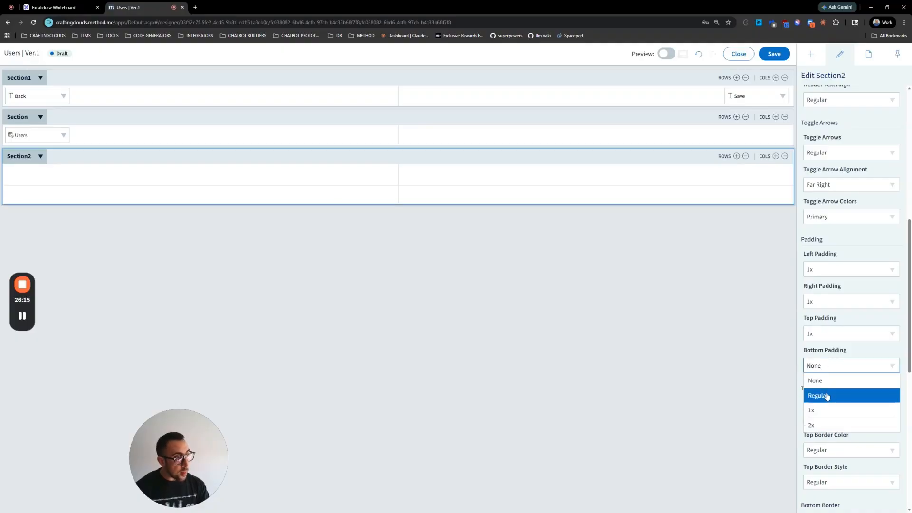
left_click(823, 409)
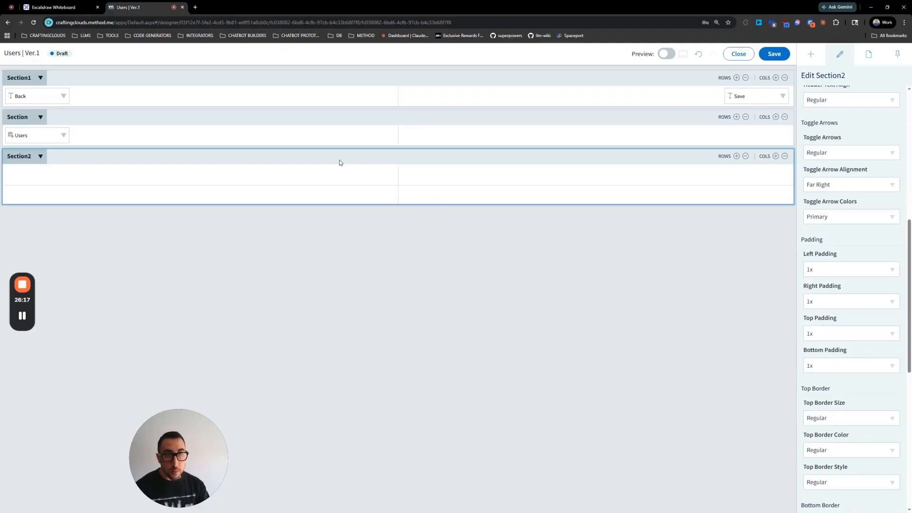
Step: Give Section2 a 1px Silver top border in the Solid style
scroll(832, 400, "up", 5)
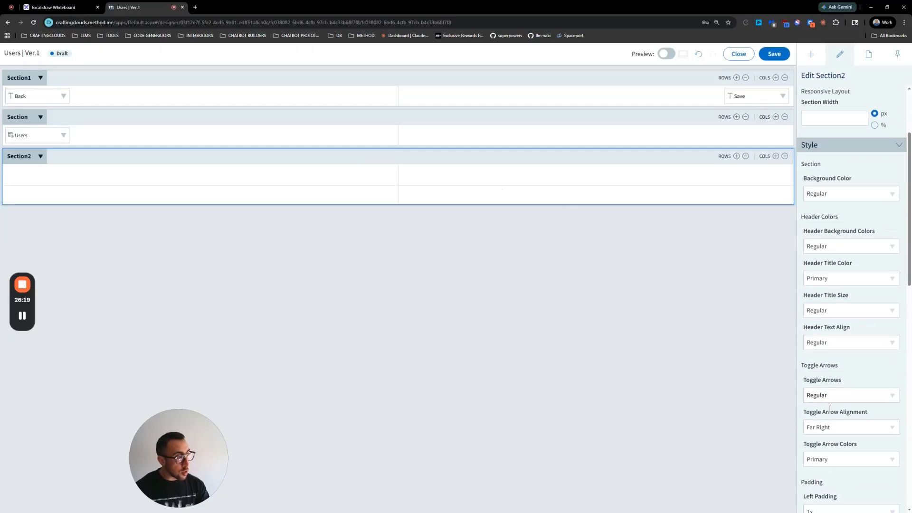
scroll(830, 407, "down", 5)
left_click(827, 382)
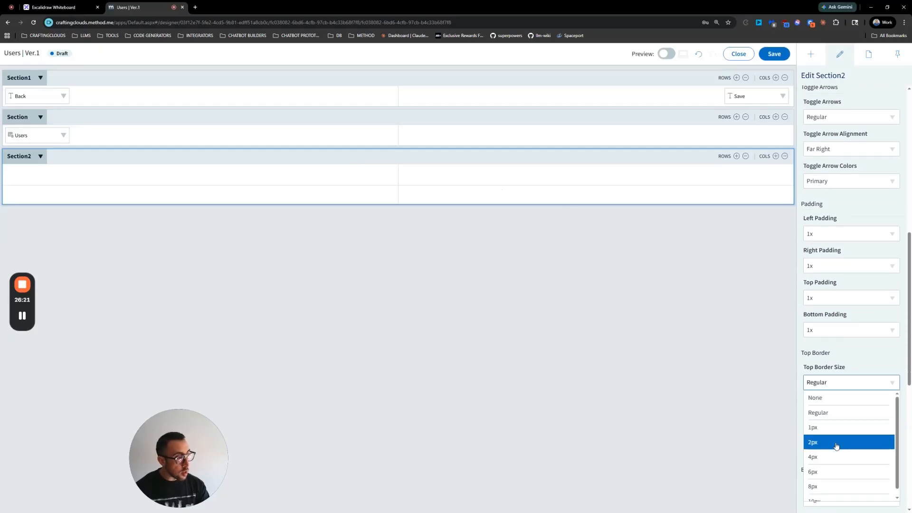
left_click(831, 422)
left_click(831, 415)
scroll(829, 351, "down", 1)
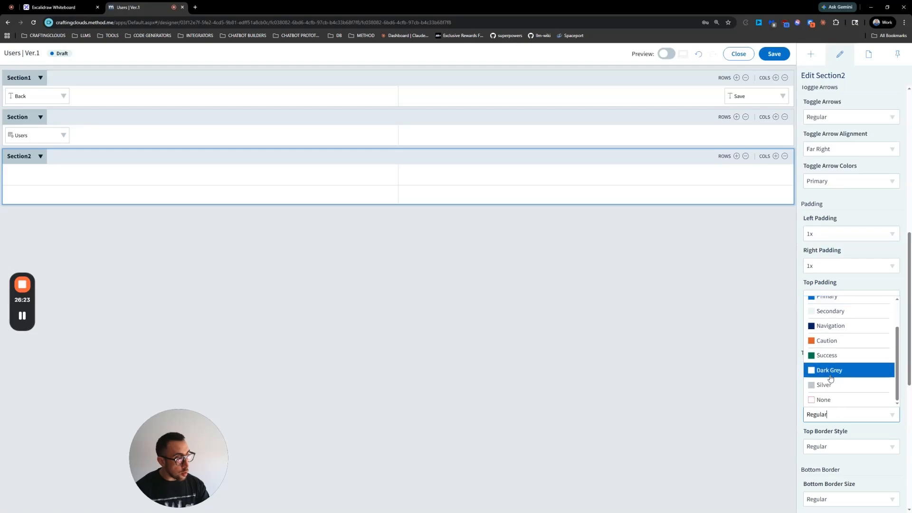
left_click(830, 385)
left_click(831, 446)
left_click(827, 416)
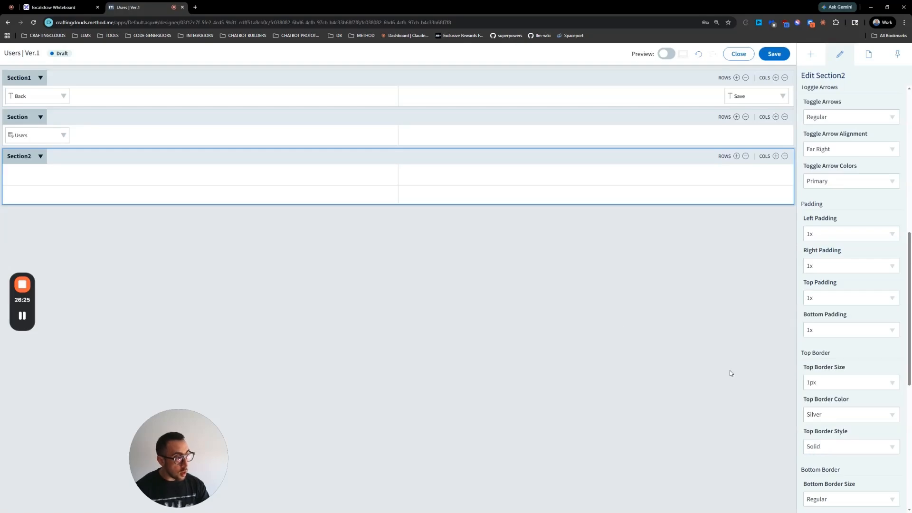
Step: Insert a button control in the first cell of Section2
left_click(811, 54)
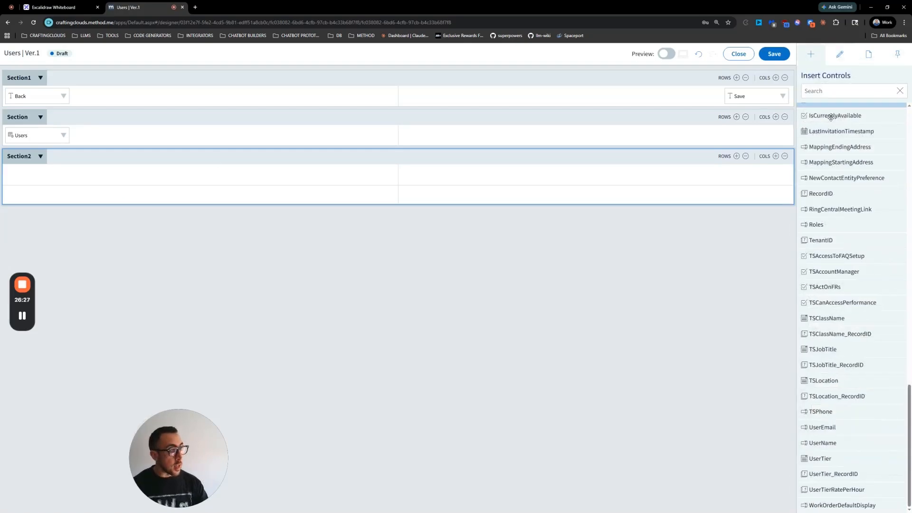
scroll(833, 174, "up", 3)
scroll(834, 174, "up", 5)
left_click_drag(835, 187, 355, 178)
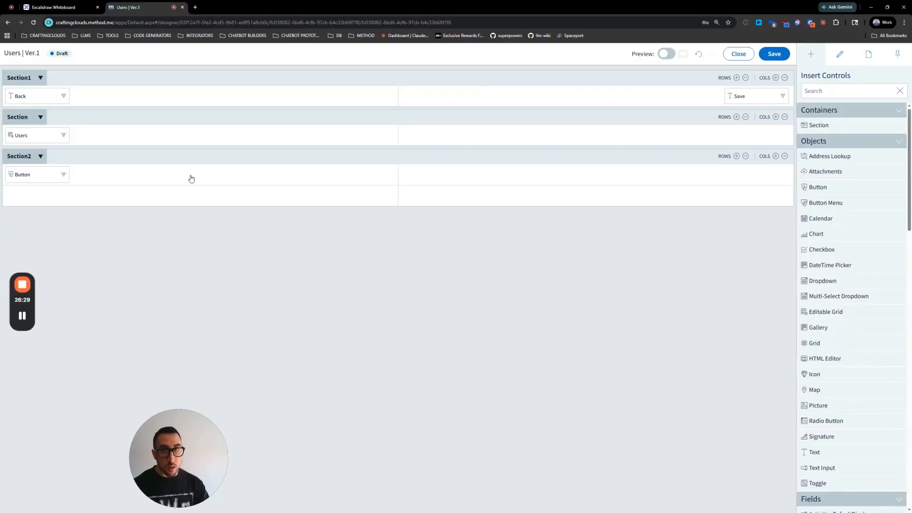
Step: Change the new button's text to Save & Back and set its width to Full
left_click_drag(34, 176, 34, 176)
left_click(824, 124)
key("ctrl+a")
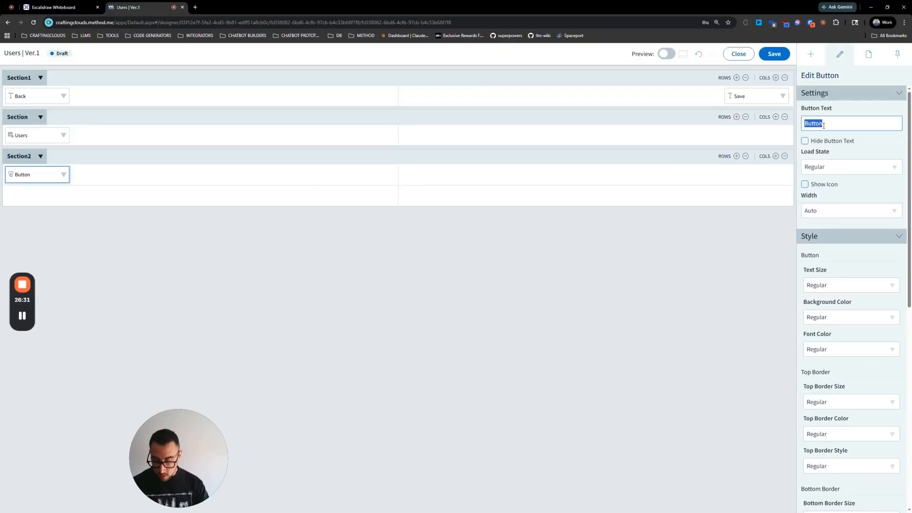
type("Sav")
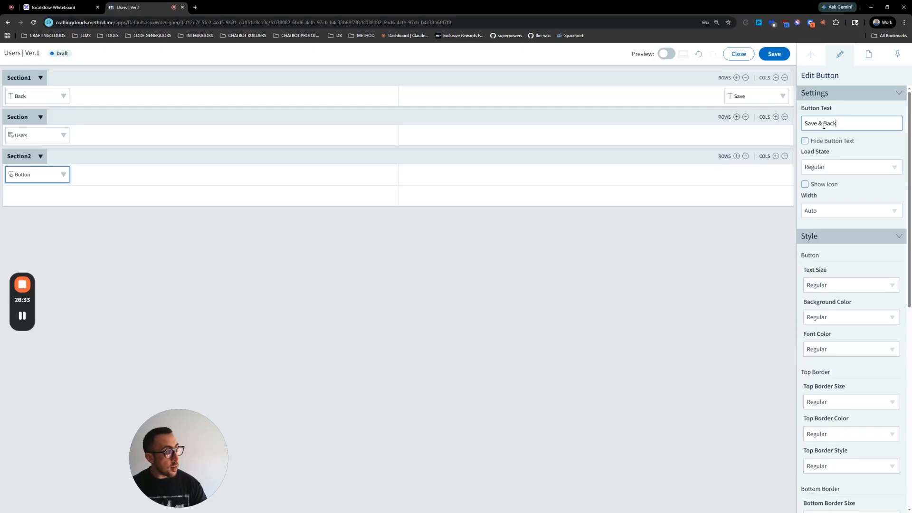
type("e & Back")
left_click(850, 210)
left_click(822, 240)
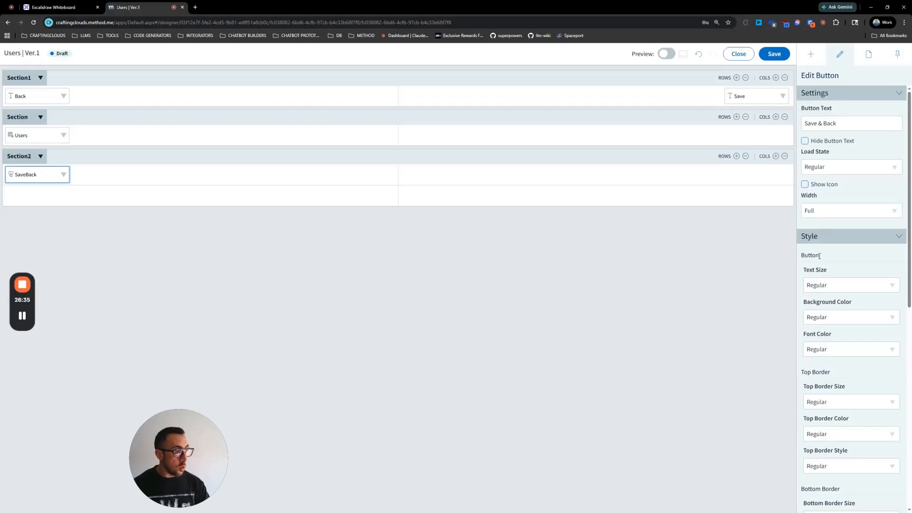
Step: Add a Call Routine action to the SaveBack button's click event that runs Save (Click), with the internal note Save
left_click(66, 176)
left_click(45, 191)
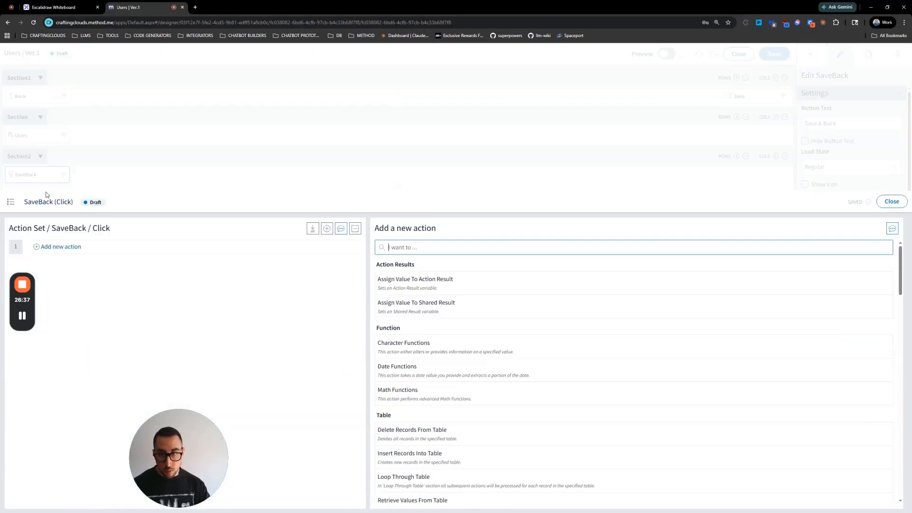
type("call")
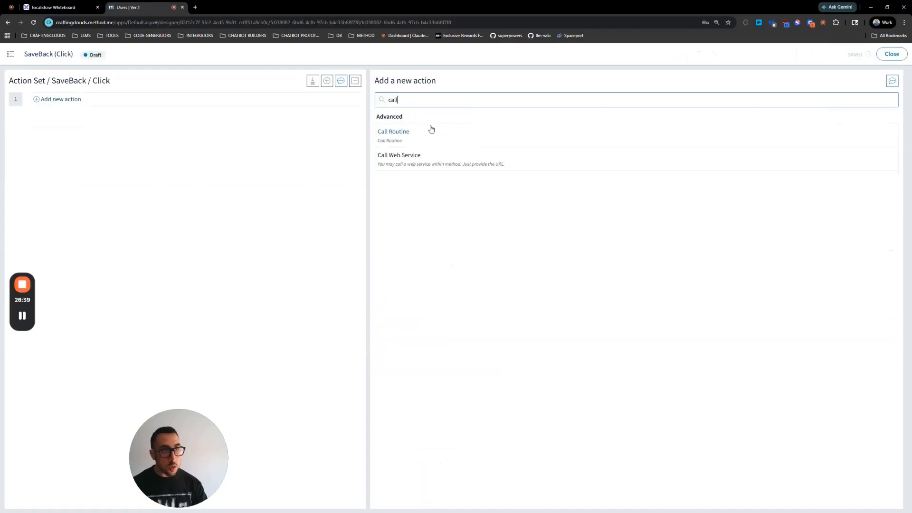
left_click(431, 131)
left_click(557, 100)
left_click(566, 141)
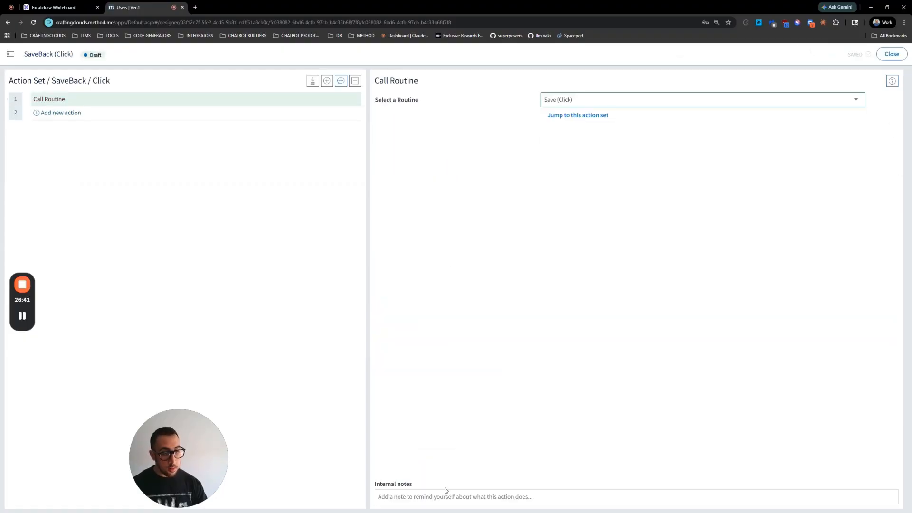
left_click(434, 498)
type("Save")
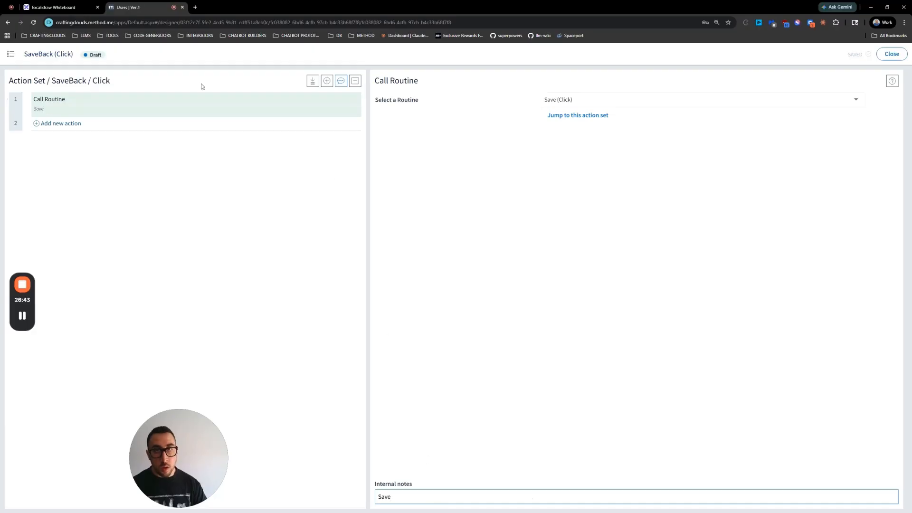
Step: Duplicate the Call Routine action, set the copy to run Back (Click) with the internal note Back, and close the action set
left_click(328, 100)
left_click(334, 100)
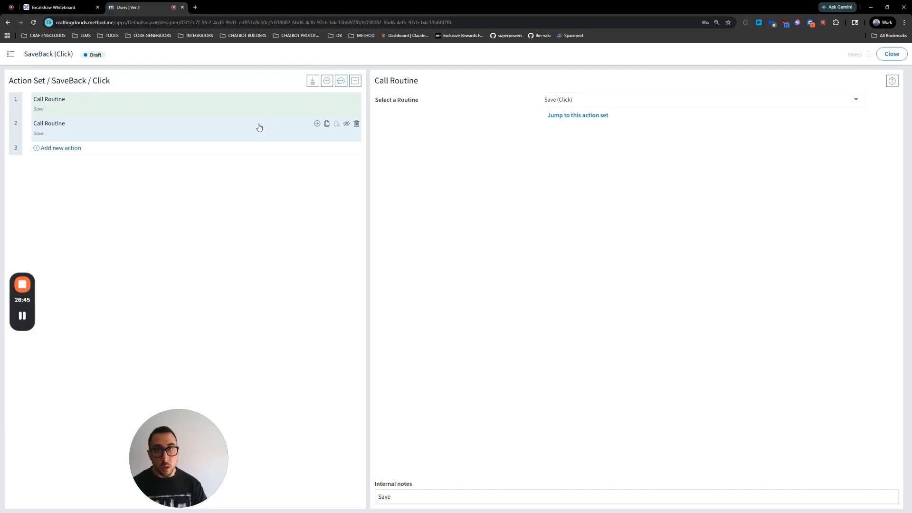
left_click(259, 127)
left_click(570, 101)
left_click(587, 128)
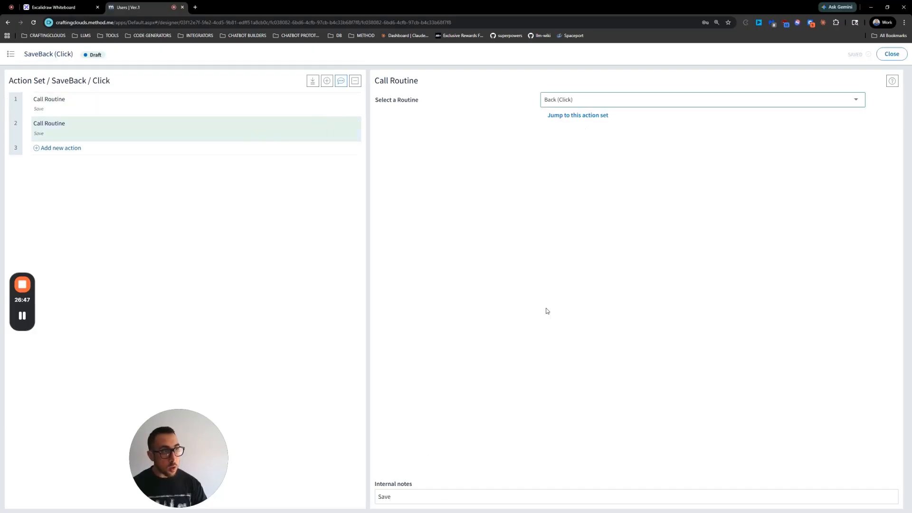
double_click(386, 497)
type("Back")
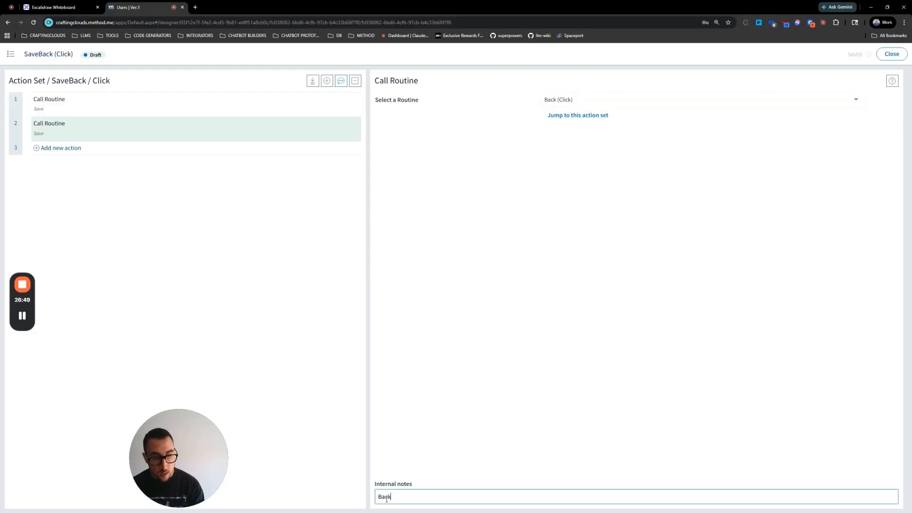
left_click(892, 53)
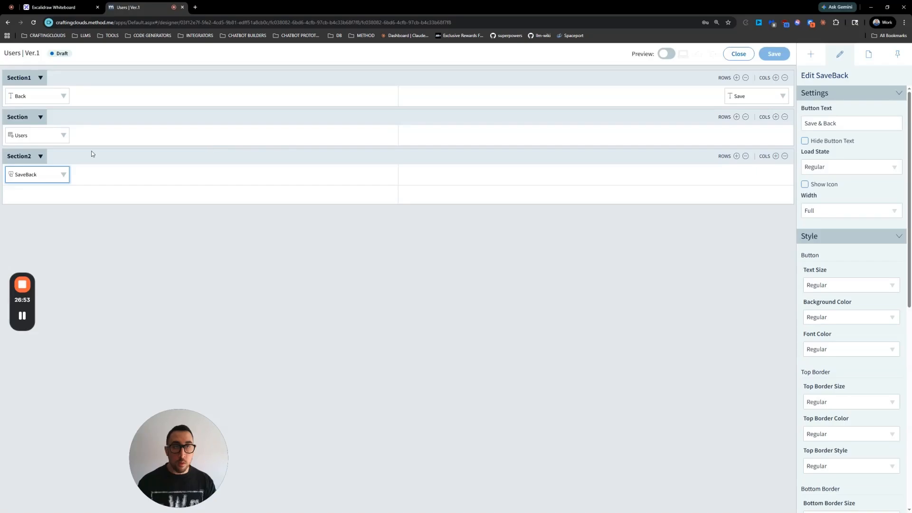
left_click(93, 154)
left_click(99, 180)
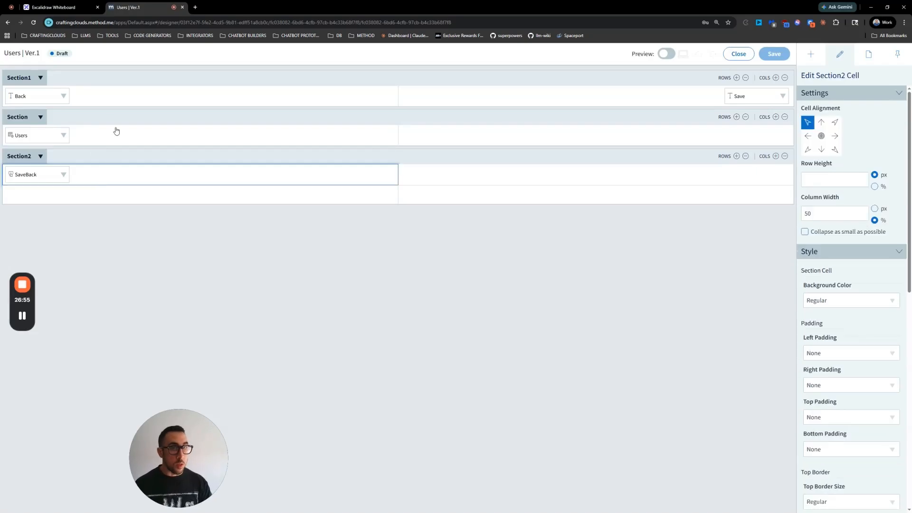
left_click(117, 84)
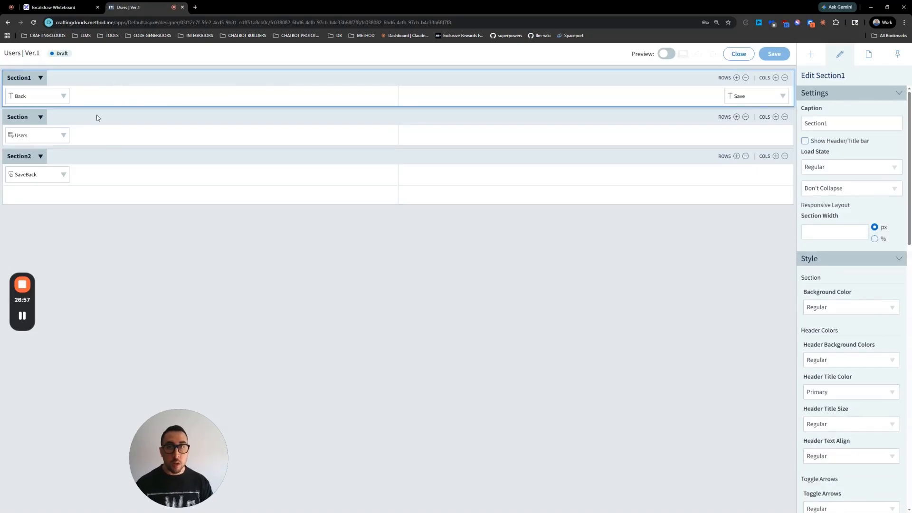
Step: Add the UserName and UserEmail fields as columns in the Users grid
left_click(63, 136)
left_click(48, 149)
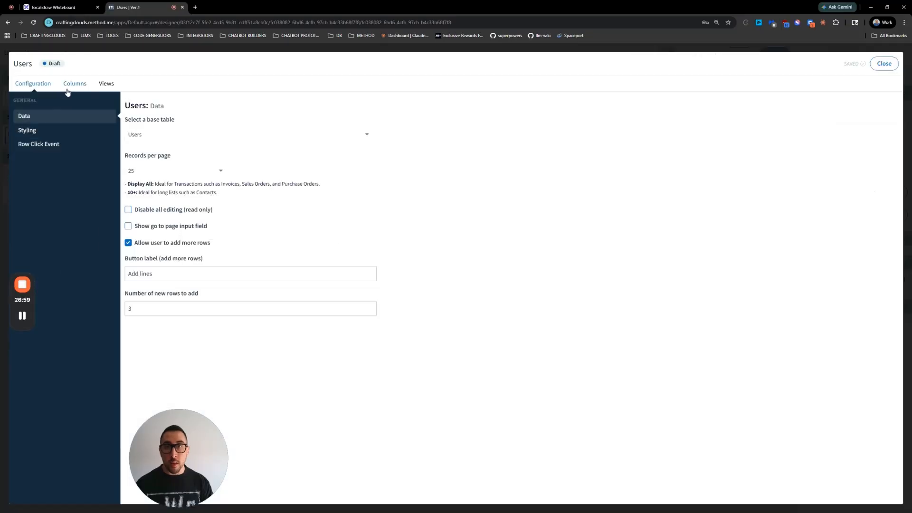
left_click(67, 148)
left_click(167, 124)
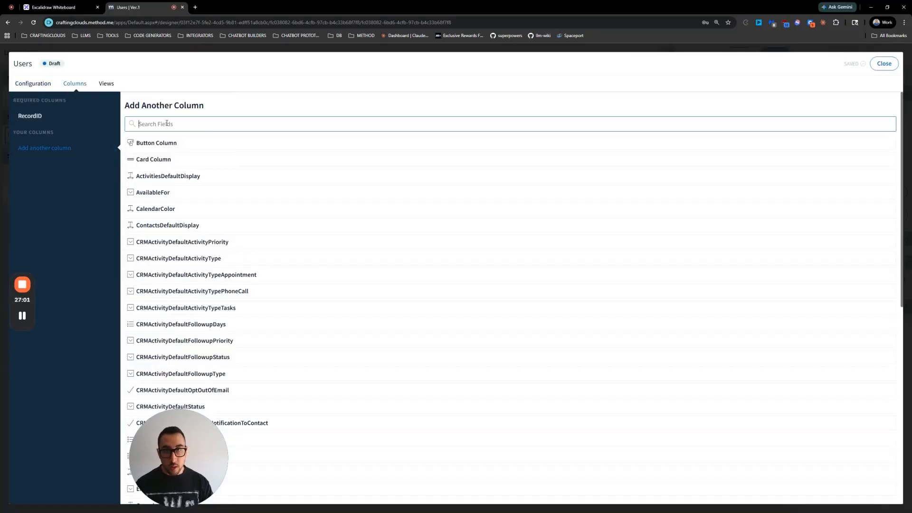
type("use")
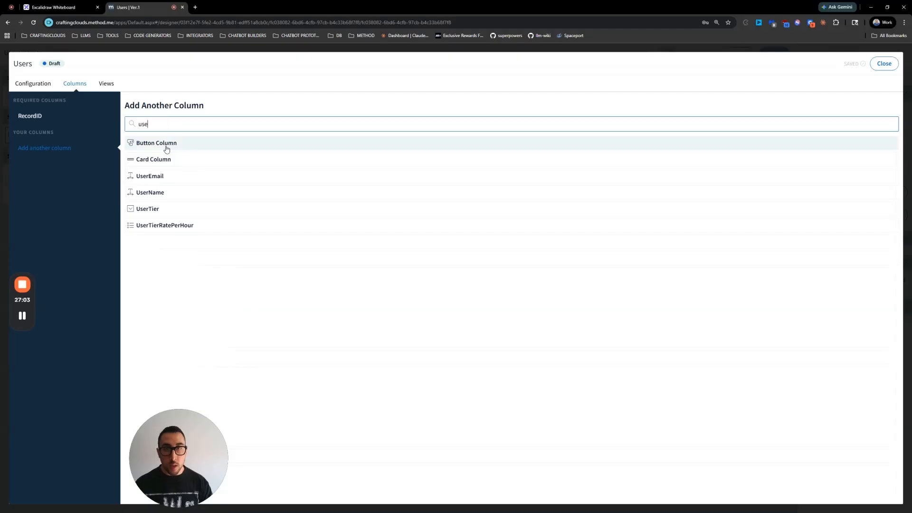
left_click(168, 192)
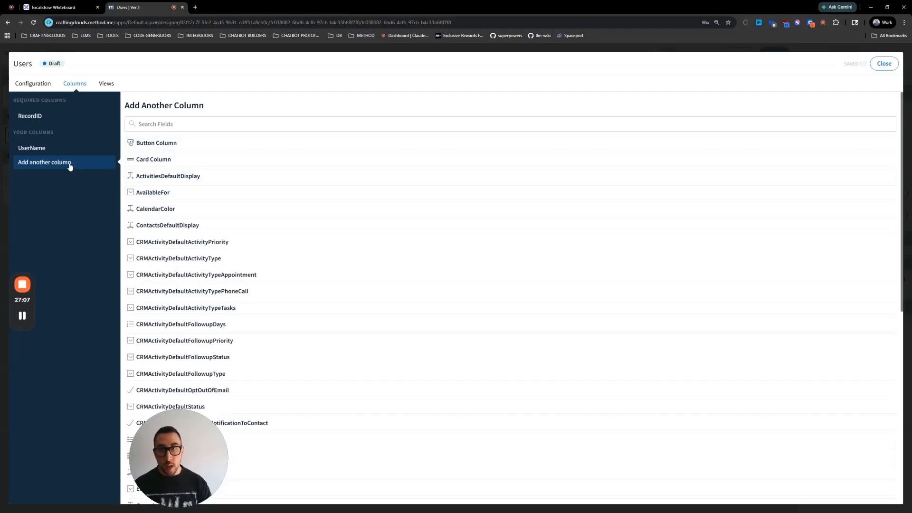
left_click(181, 123)
type("email")
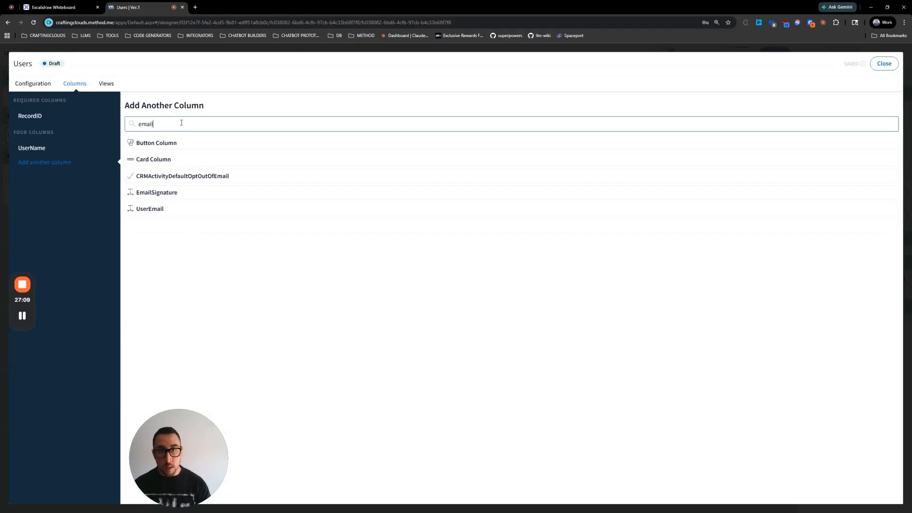
left_click(141, 209)
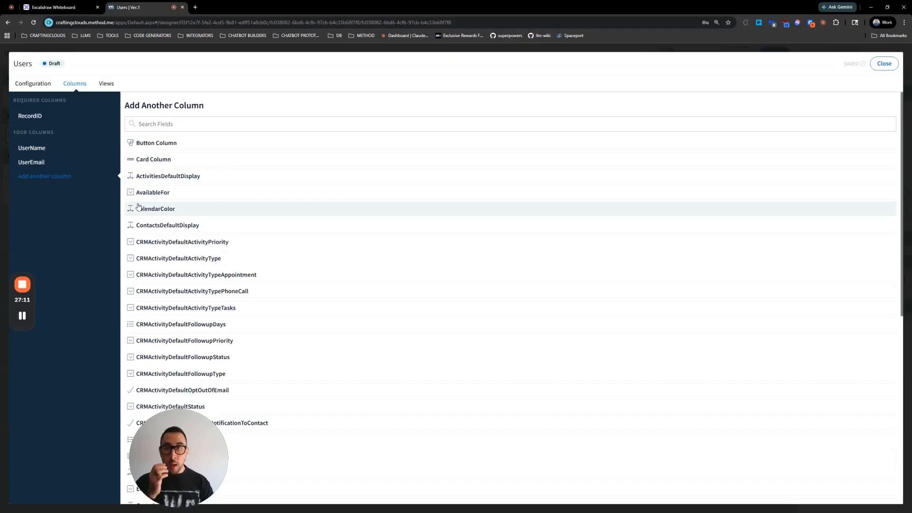
Step: Make the UserName and UserEmail columns of the grid read-only
left_click(58, 148)
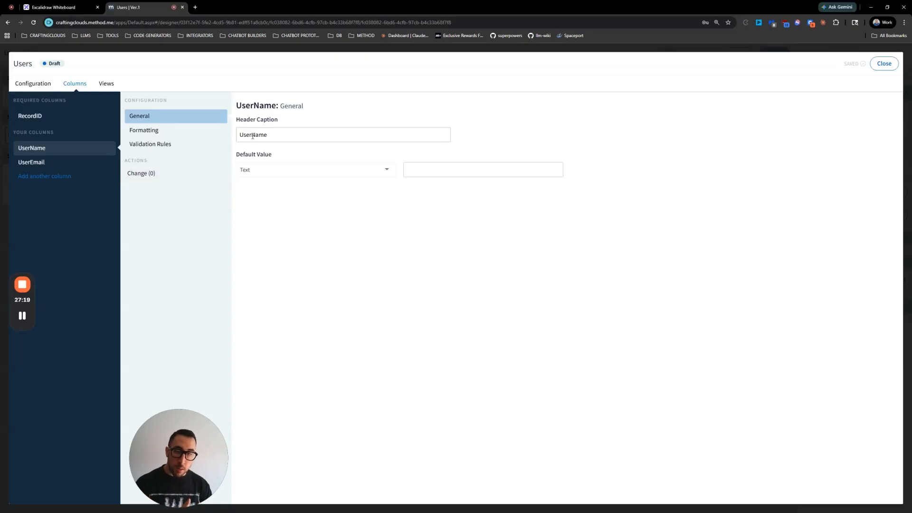
left_click(153, 130)
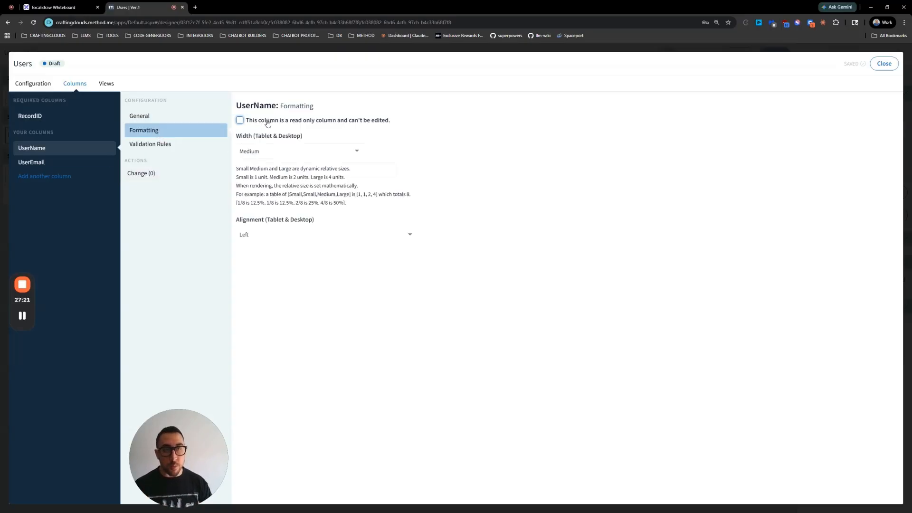
left_click(42, 162)
left_click(179, 133)
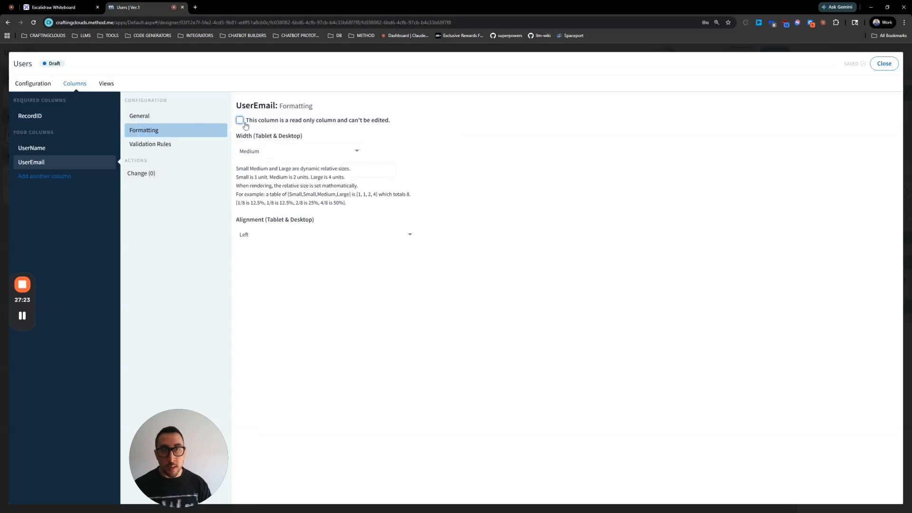
left_click(244, 123)
Step: Shorten the header captions of the UserName and UserEmail columns to Name and Email
left_click(56, 148)
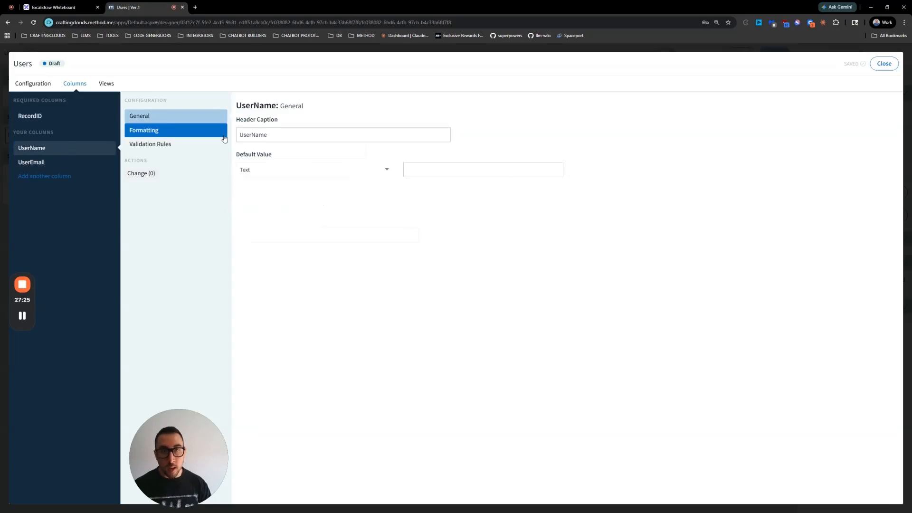
left_click_drag(252, 135, 171, 135)
key("BackSpace")
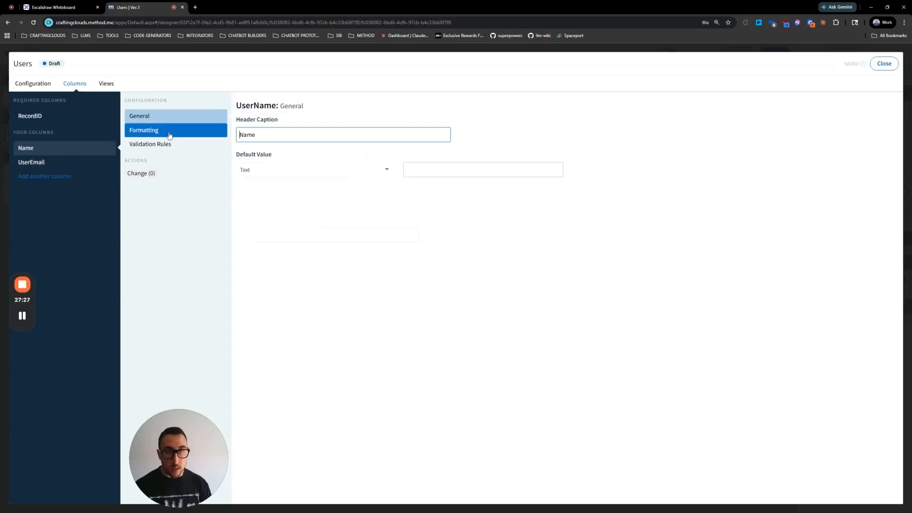
left_click(76, 162)
left_click_drag(252, 135, 237, 134)
key("BackSpace")
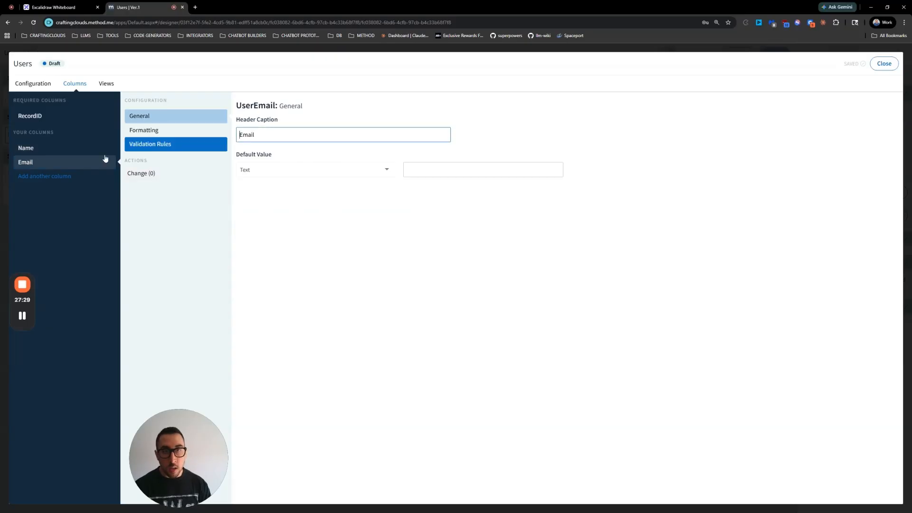
Step: Close the Users grid settings and leave the screen designer
left_click(29, 176)
left_click(184, 123)
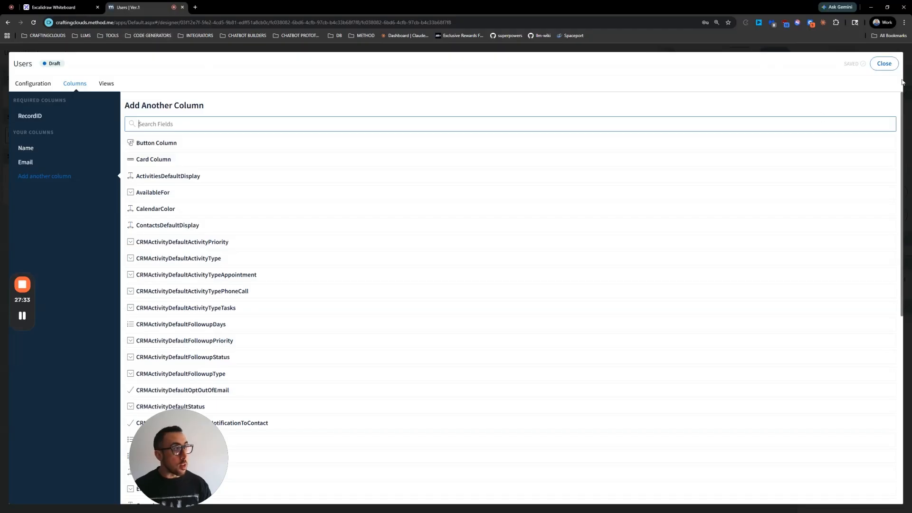
left_click(889, 66)
left_click(741, 54)
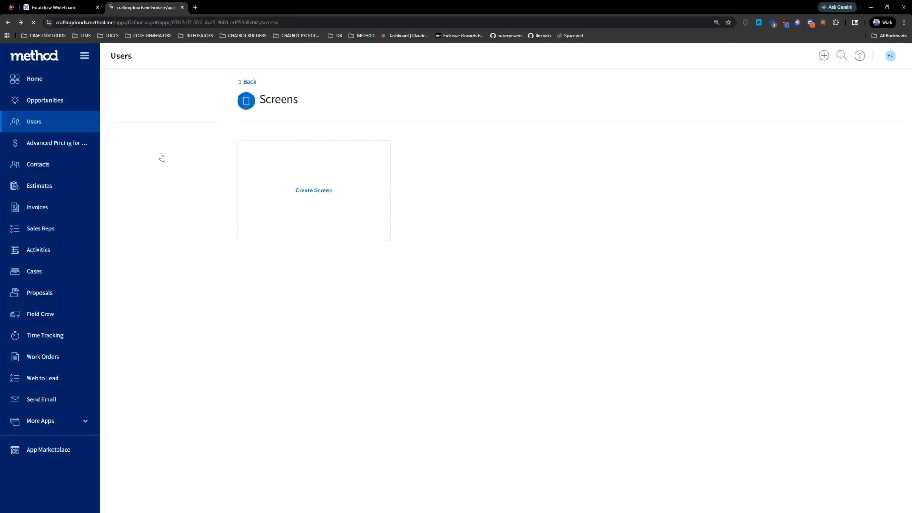
Step: Set the Users app's description to "Manage your users roles here for field-level security." and save the general settings
left_click(119, 135)
left_click(367, 227)
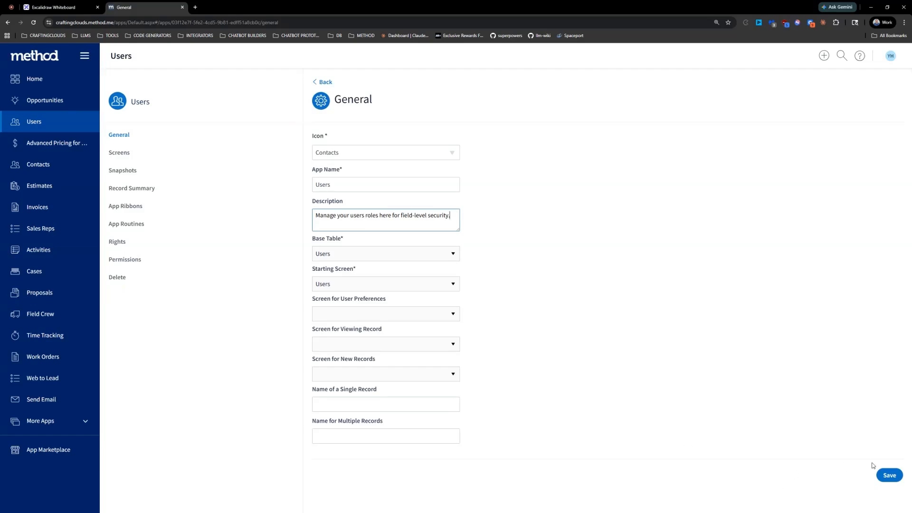
left_click(889, 475)
Step: Find the Users table in the account's Tables & Fields settings and start a new field in it
left_click(891, 57)
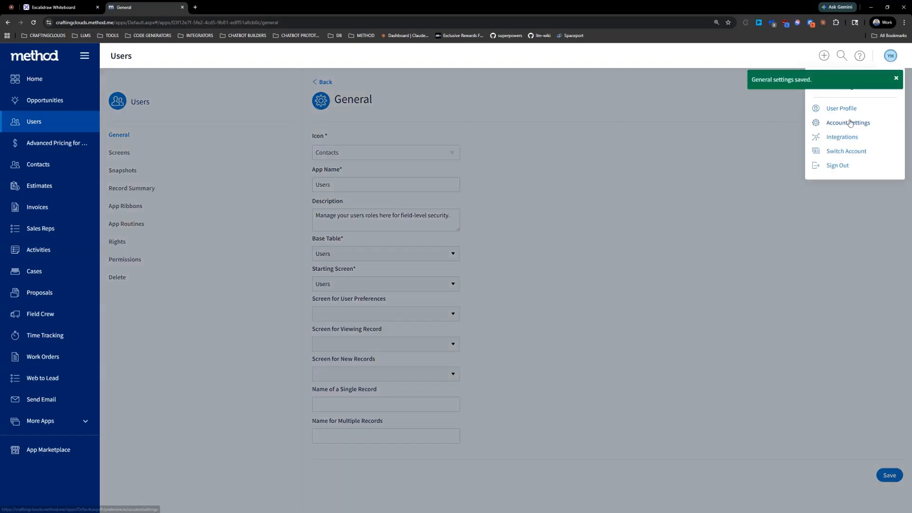
left_click(845, 122)
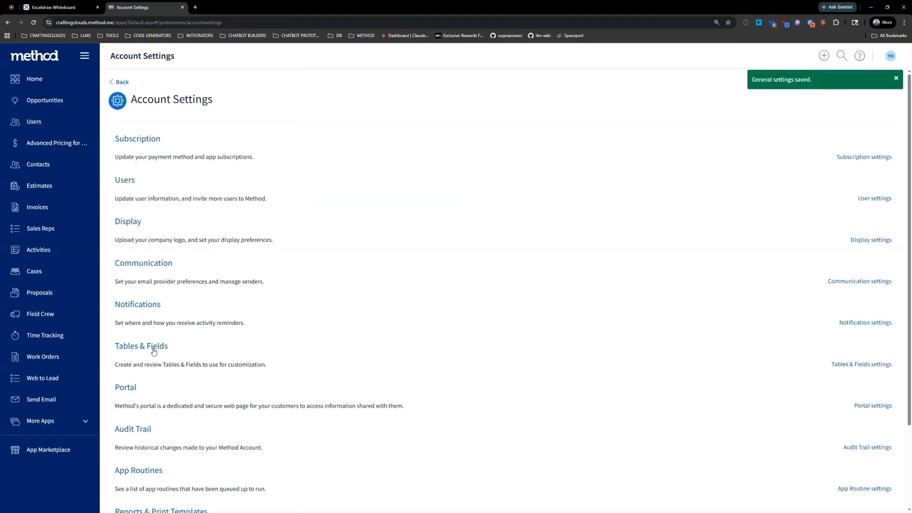
left_click(152, 347)
left_click(851, 107)
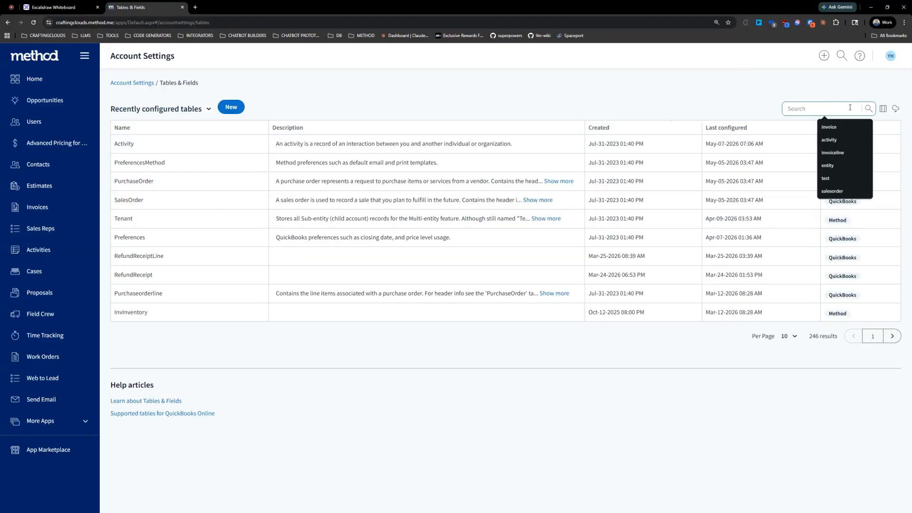
type("user")
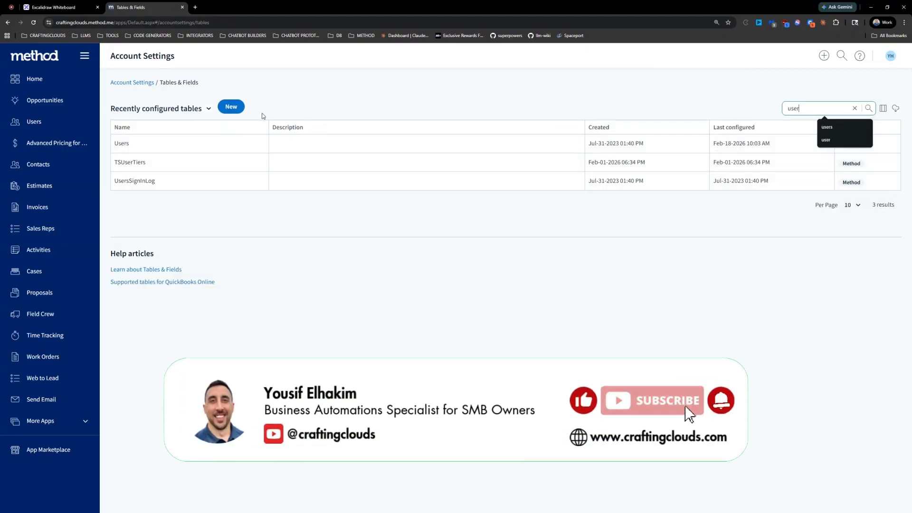
left_click(183, 144)
left_click(187, 183)
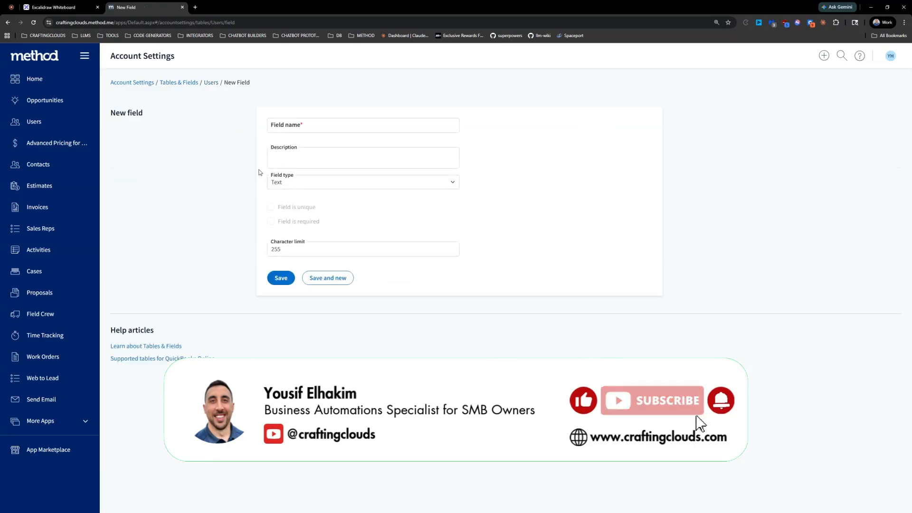
Step: Make the new Users table field a Dropdown and name it UserRole
left_click(447, 181)
scroll(429, 200, "up", 3)
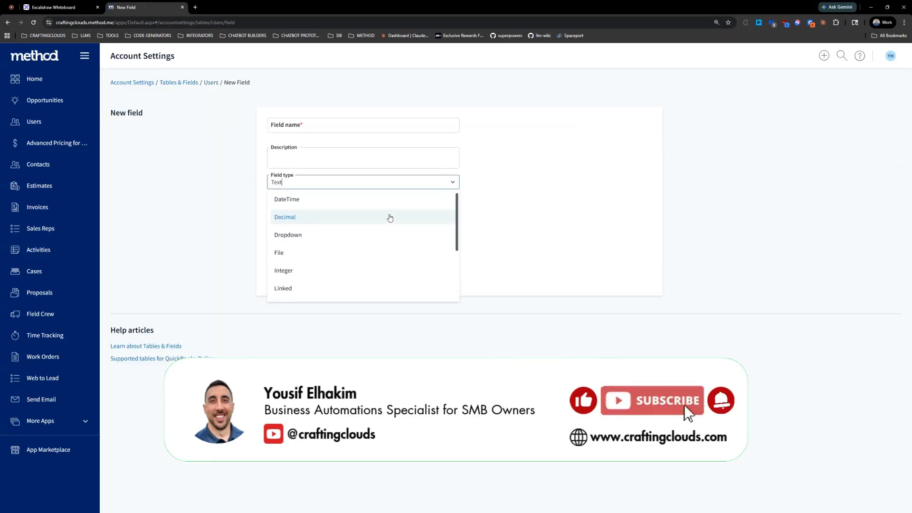
left_click(359, 234)
left_click(311, 124)
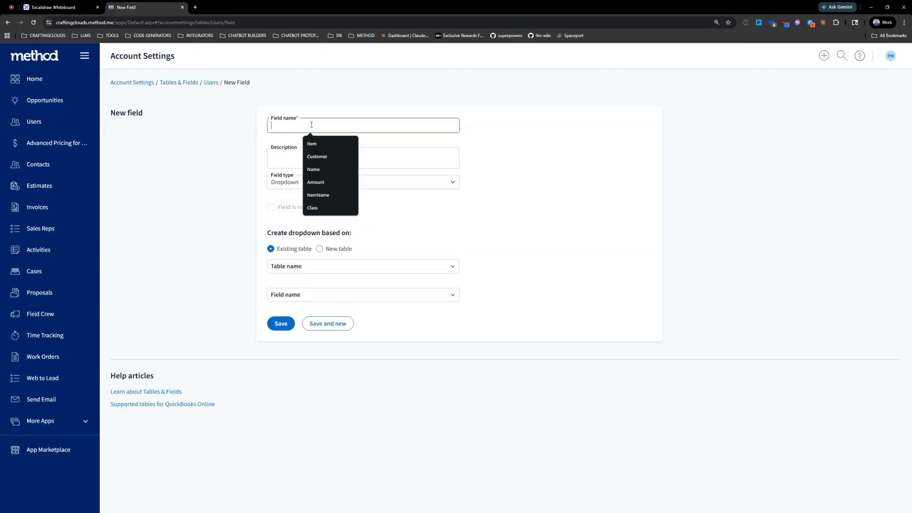
type("UserRole")
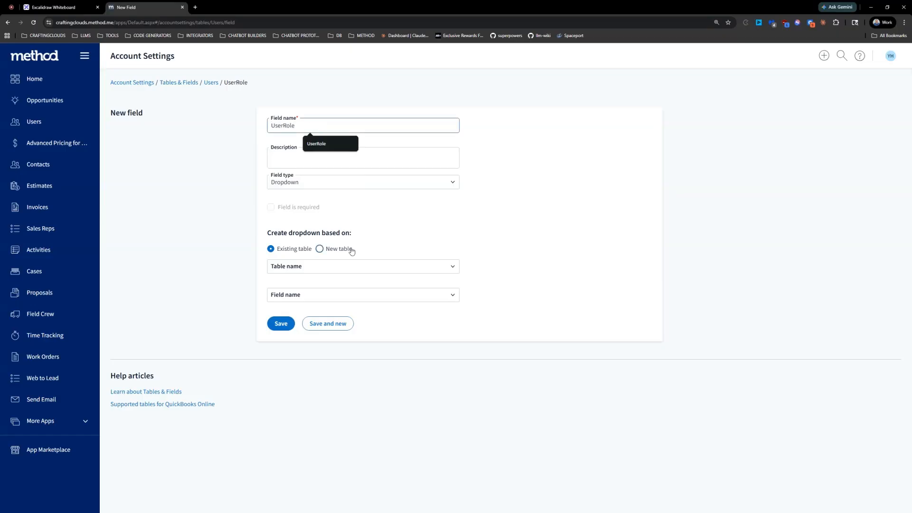
Step: Base the dropdown on a new table with the values Sales, Service, Operations, Shipping and Admin, and save the field
left_click(342, 265)
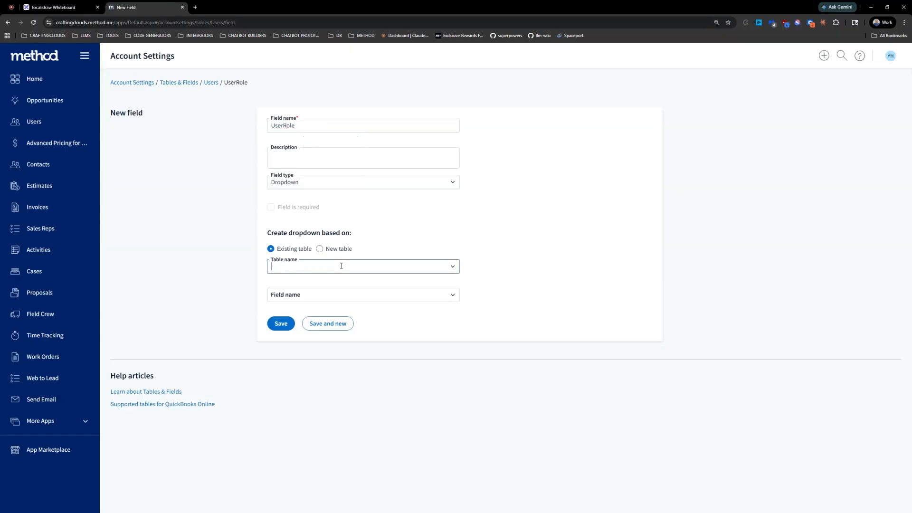
left_click(333, 248)
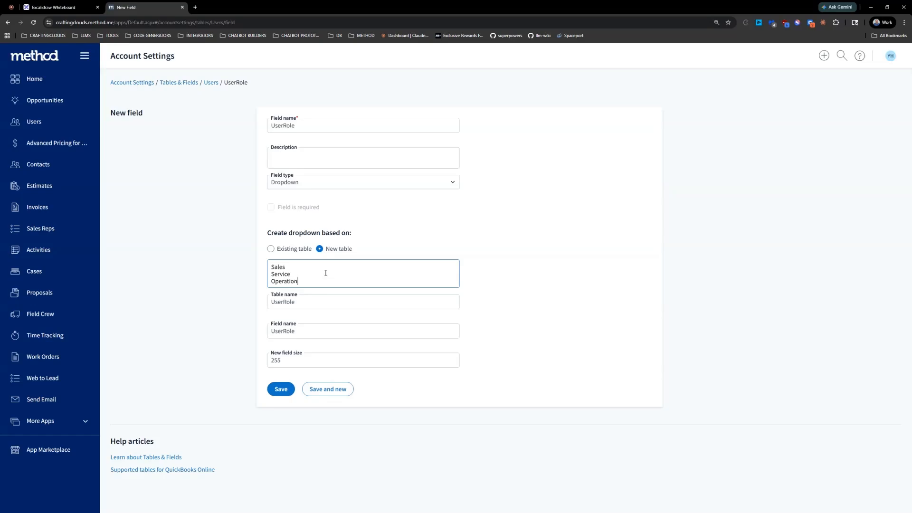
key("Return")
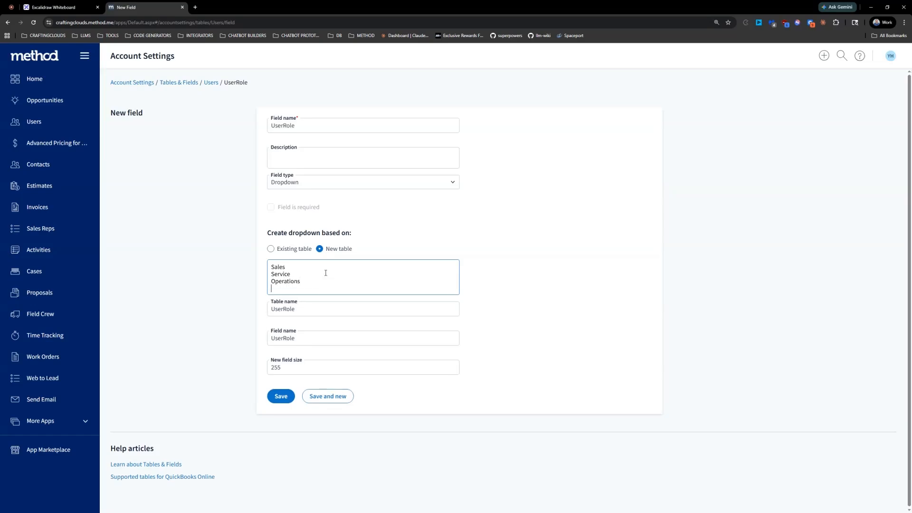
type("Shipping")
key("Return")
type("Admin")
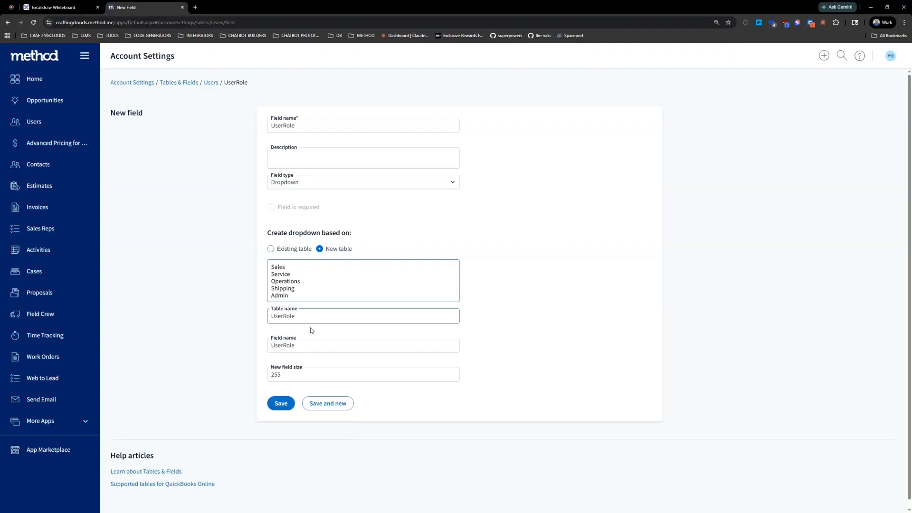
left_click(280, 406)
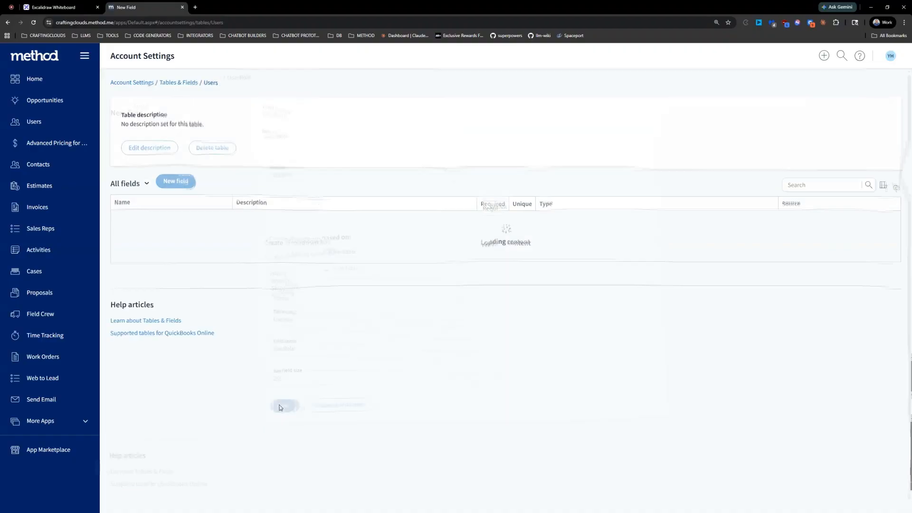
Step: Open the Users app's screen for customization and bring up the configuration of its Users grid
left_click(49, 77)
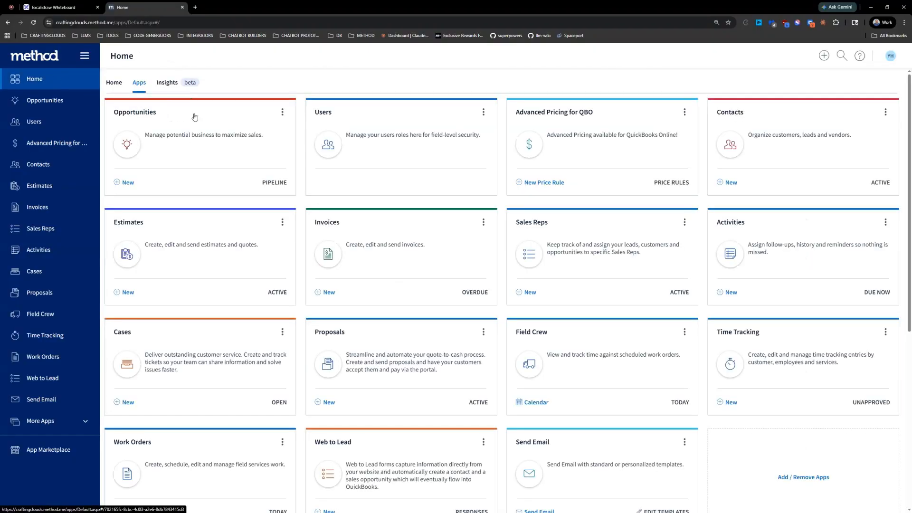
left_click(430, 135)
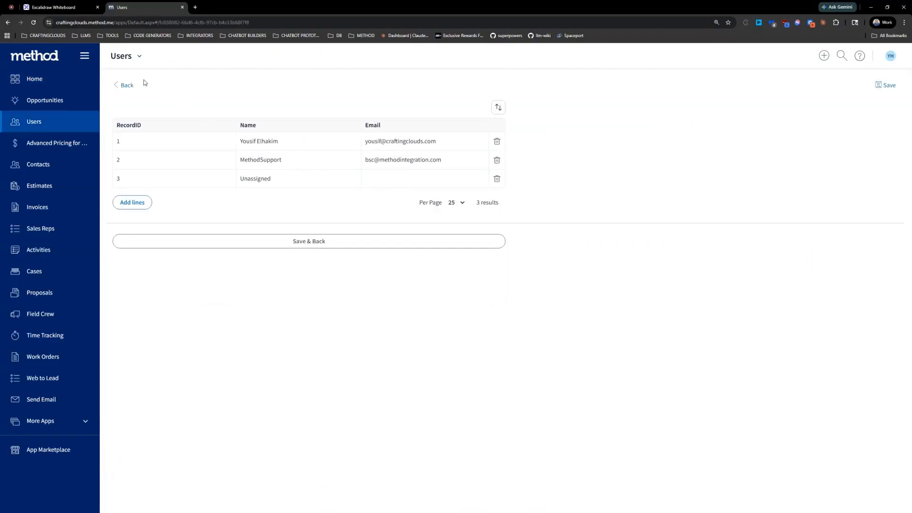
left_click(139, 56)
left_click(133, 88)
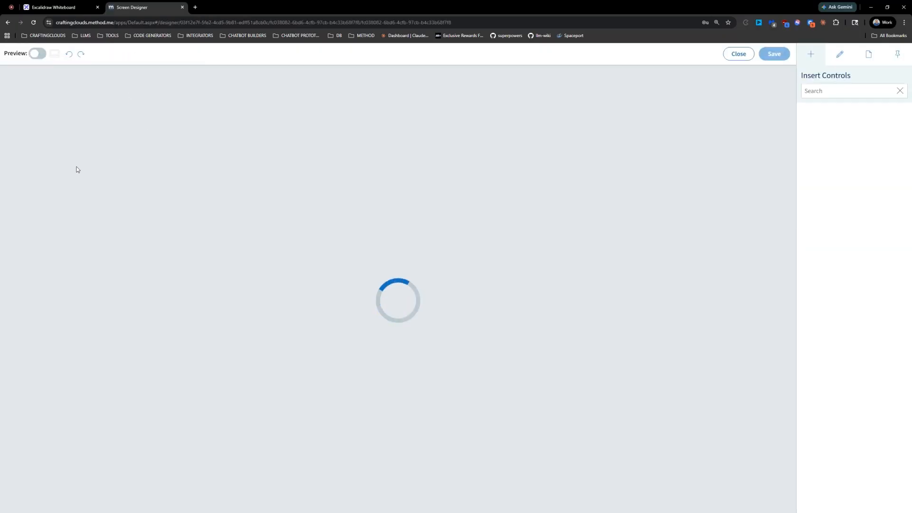
left_click(65, 138)
left_click(57, 149)
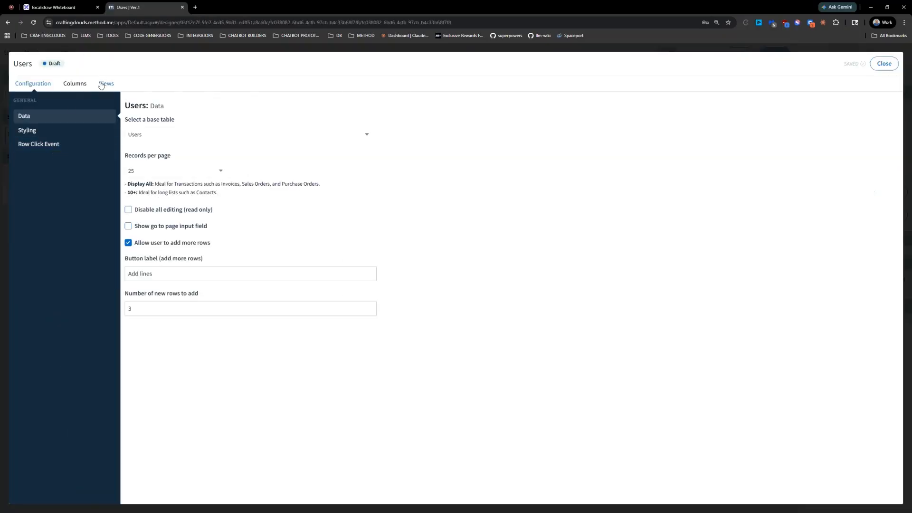
Step: Hide the RecordID column in the visible columns of the grid's view
left_click(75, 84)
left_click(106, 84)
left_click(155, 129)
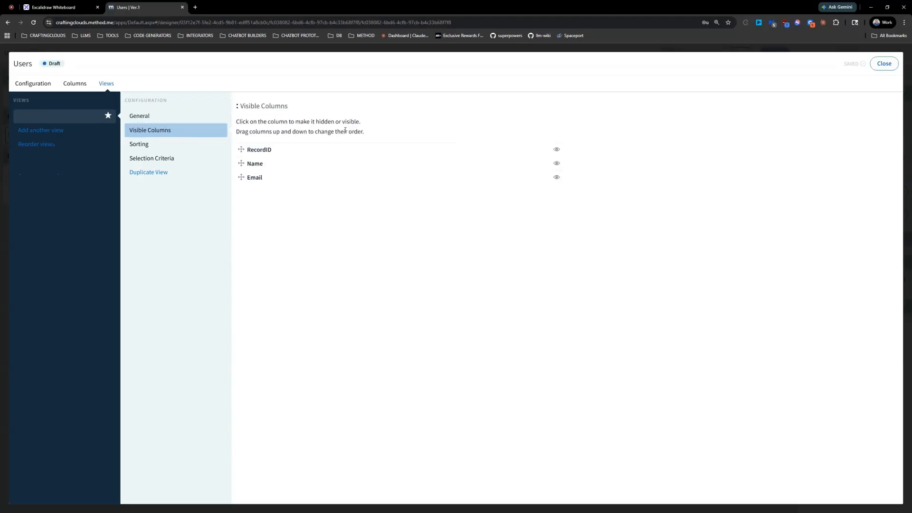
left_click(557, 150)
Step: Add the UserRole column to the Users grid, caption it Role, and check its dropdown columns
left_click(75, 84)
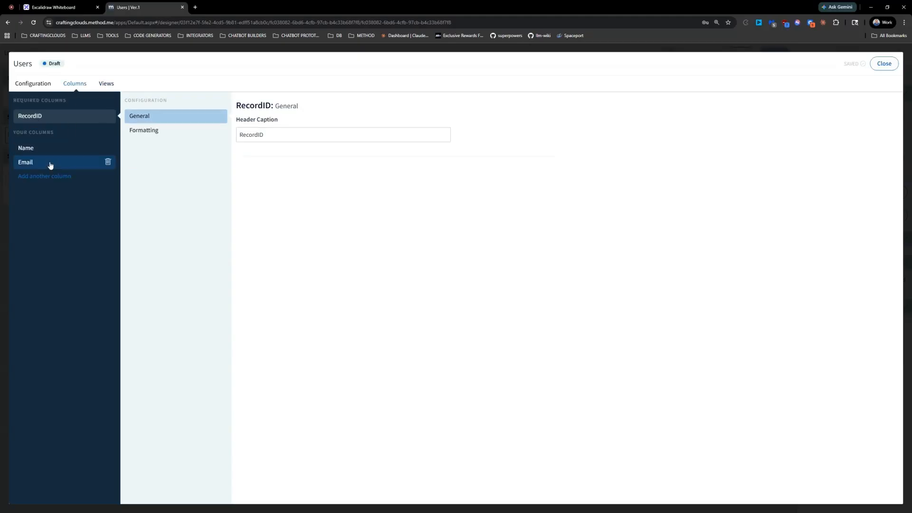
left_click(44, 177)
type("user")
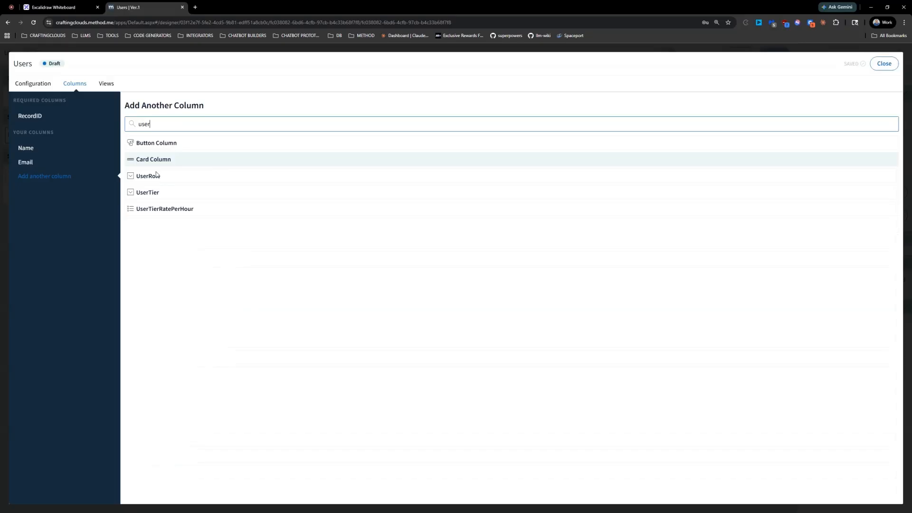
left_click(181, 176)
left_click(40, 183)
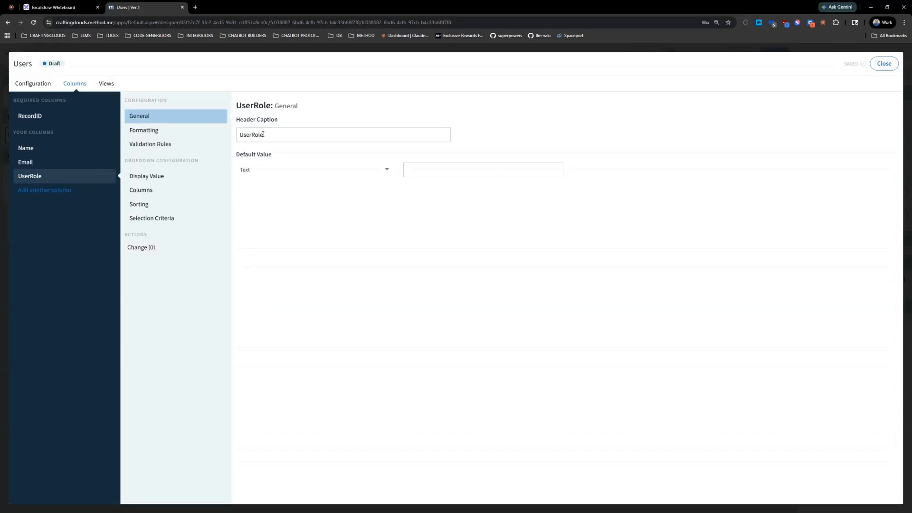
double_click(254, 136)
type("Role")
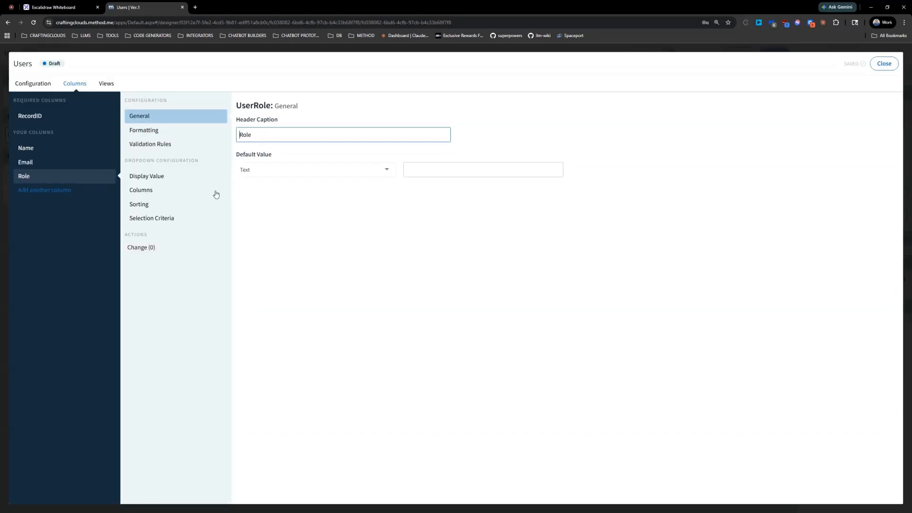
left_click(175, 189)
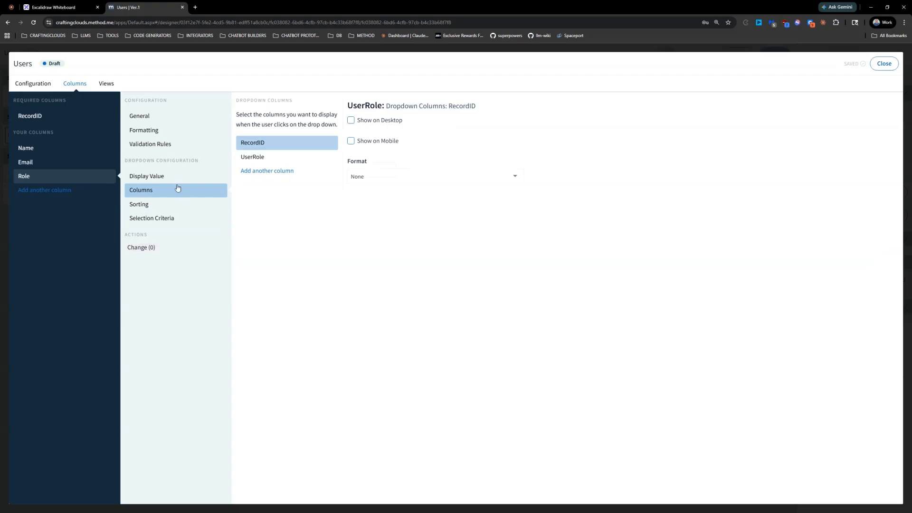
Step: Name the Users grid's view Default
left_click(107, 85)
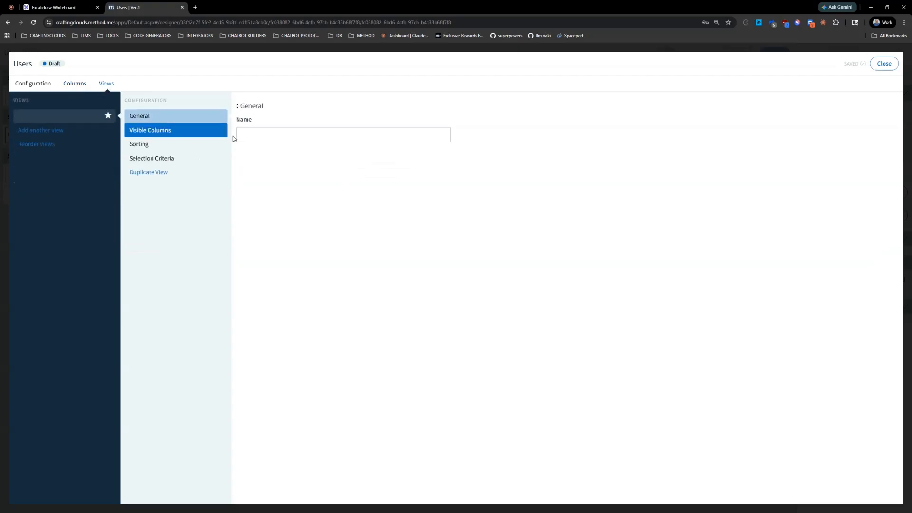
left_click(301, 135)
type("Default")
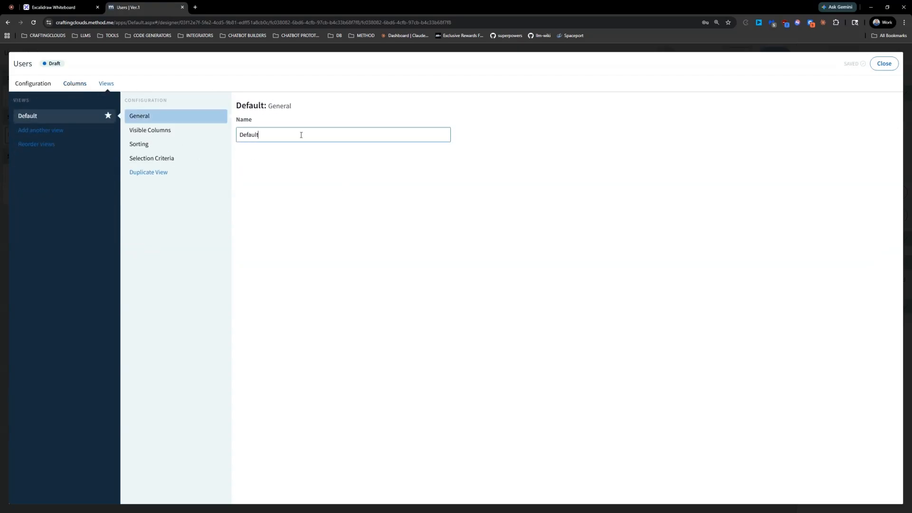
Step: Add a selection criterion to the Default view comparing IsActive with a Yes/No value, and close the grid settings and designer
left_click(164, 160)
left_click(285, 141)
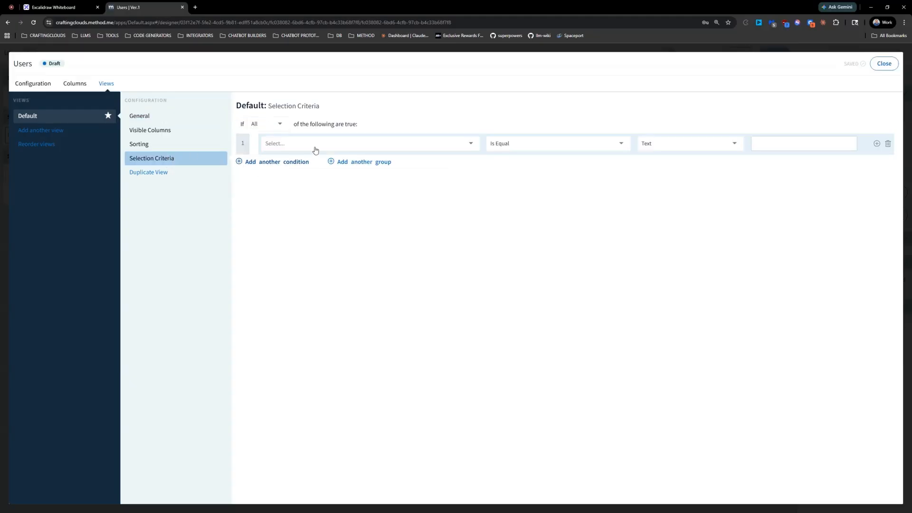
left_click(315, 147)
type("isa")
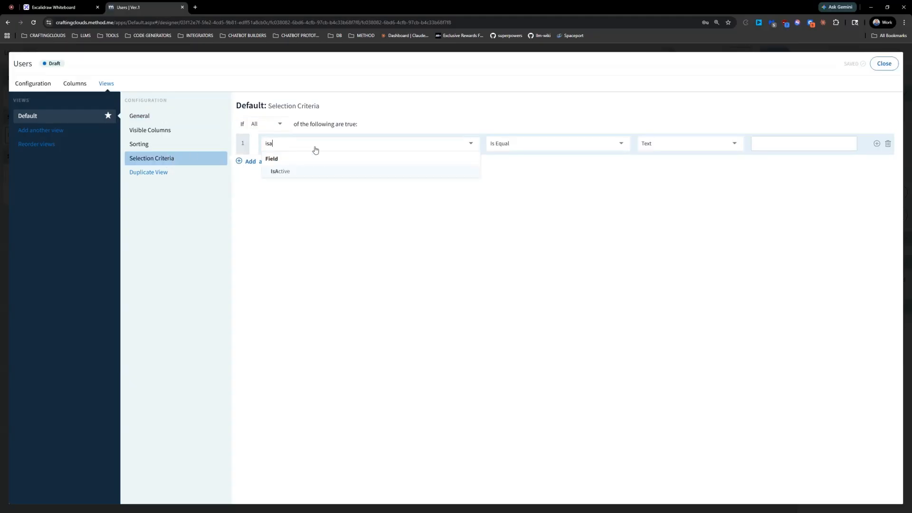
left_click(307, 172)
left_click(690, 145)
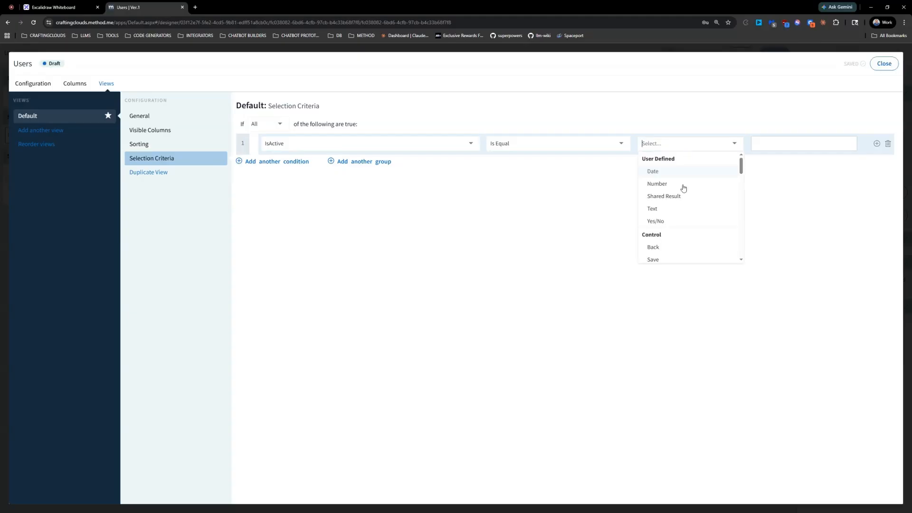
left_click(675, 221)
left_click(884, 63)
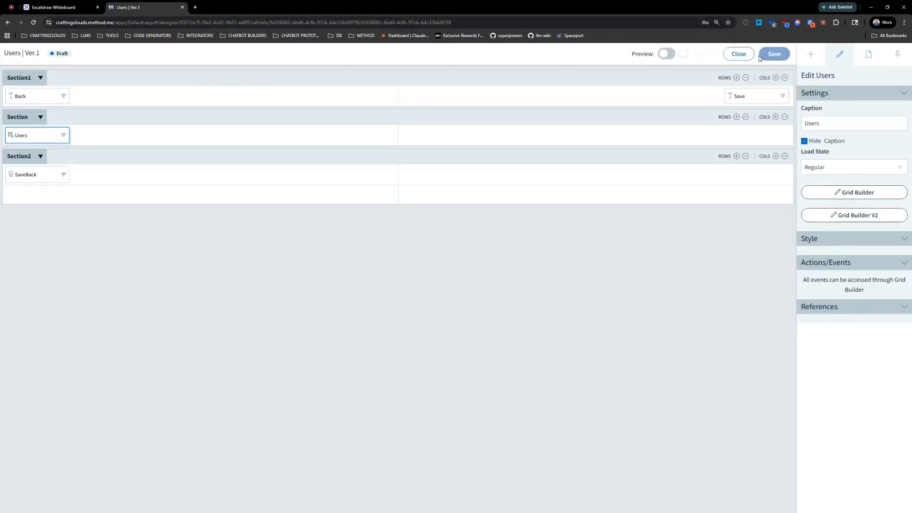
left_click(739, 54)
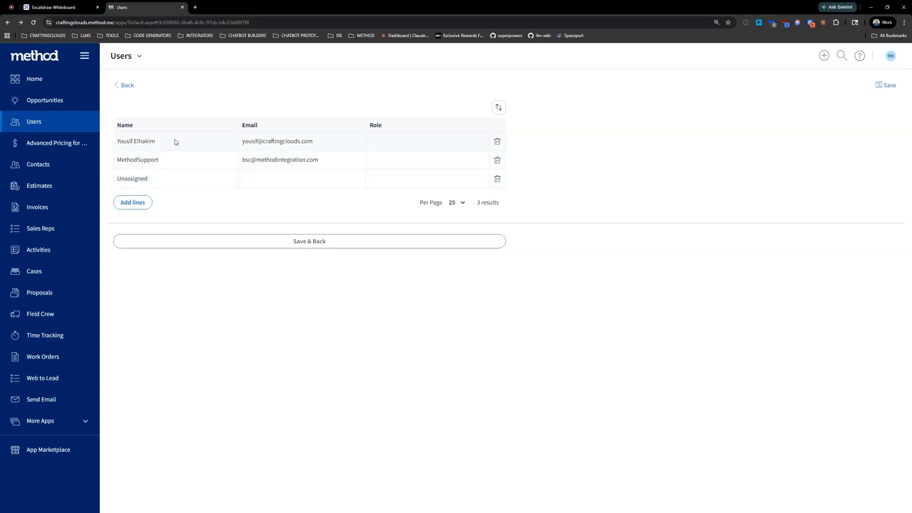
Step: Assign the Shipping role to the first user in the grid, save and return to the home page
left_click(411, 143)
left_click(476, 143)
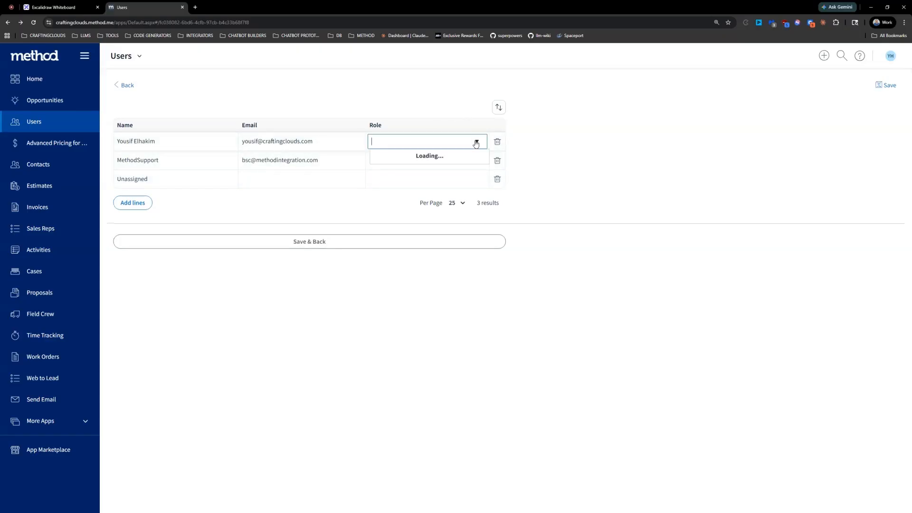
left_click(412, 198)
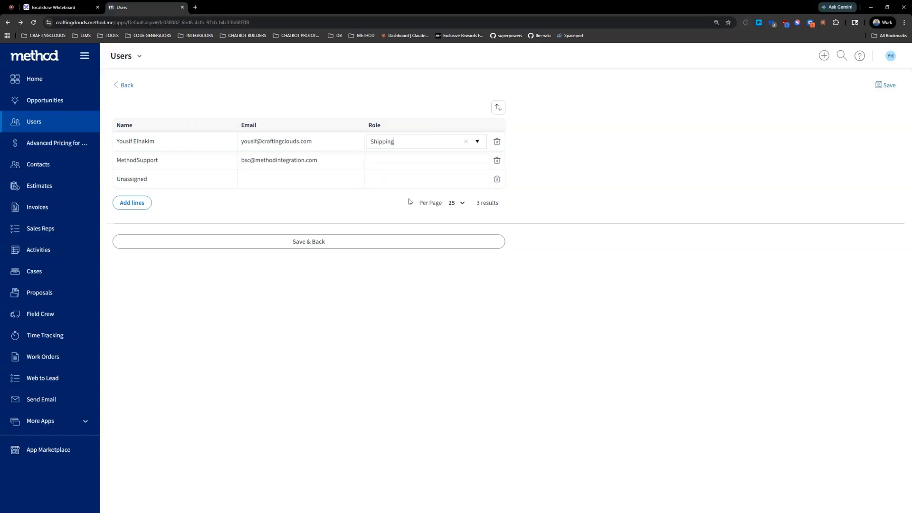
left_click(308, 245)
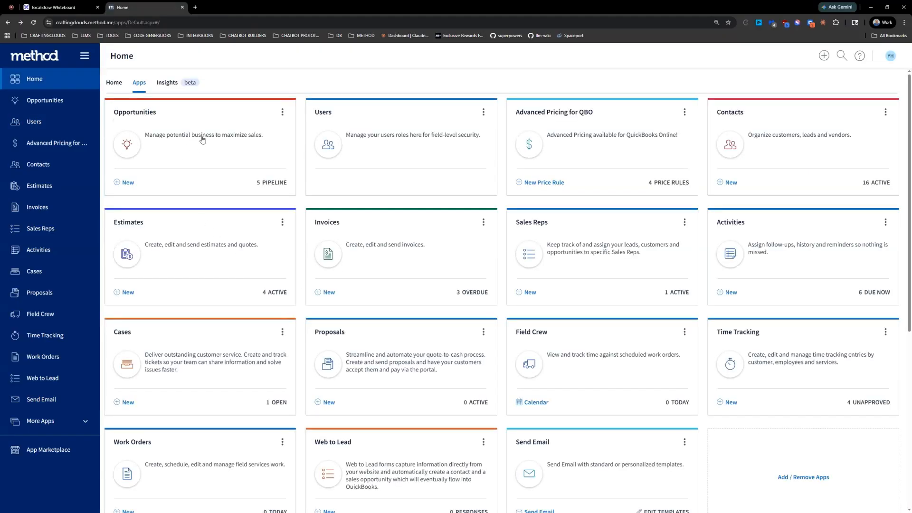
Step: Open an invoice from the Invoices app and open its New / Edit Invoice(2) screen for customization
left_click(385, 231)
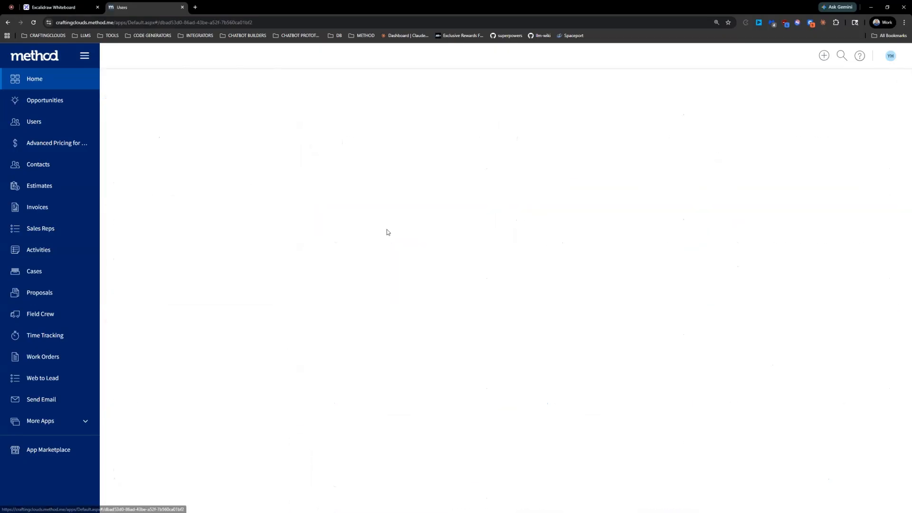
left_click(337, 150)
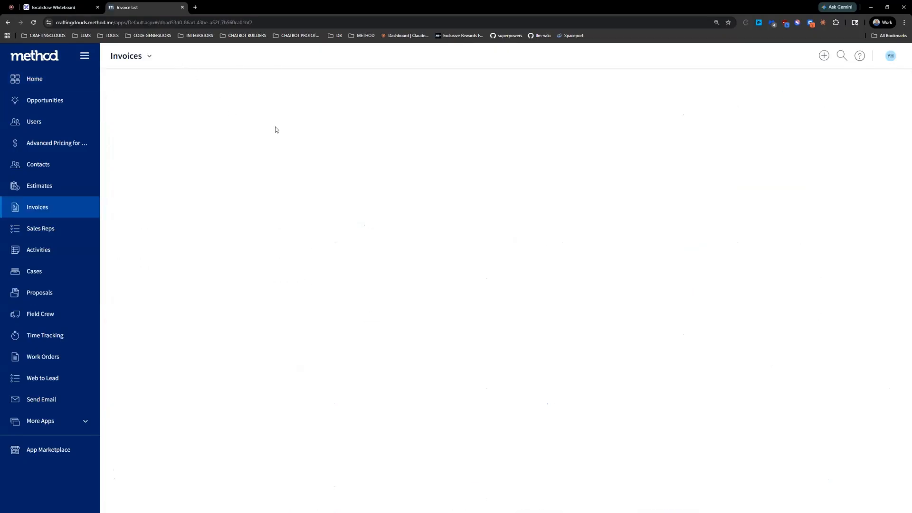
left_click(151, 57)
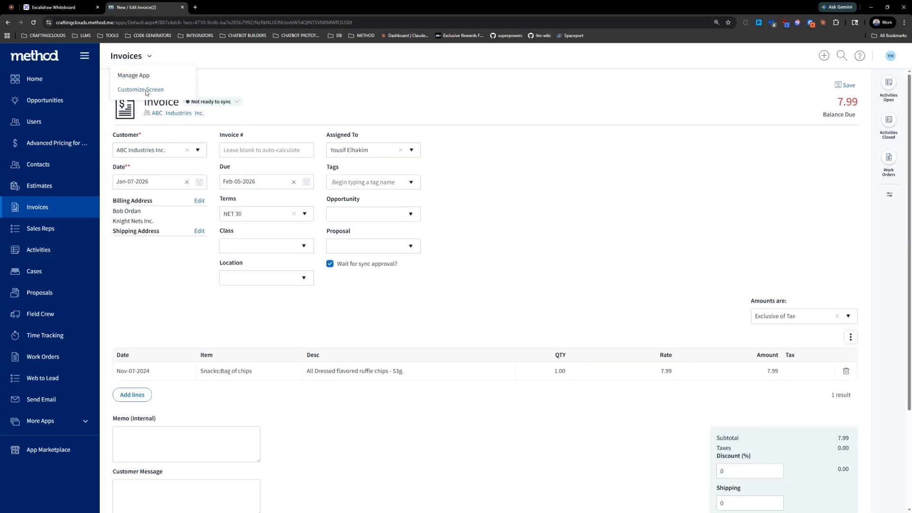
left_click(147, 91)
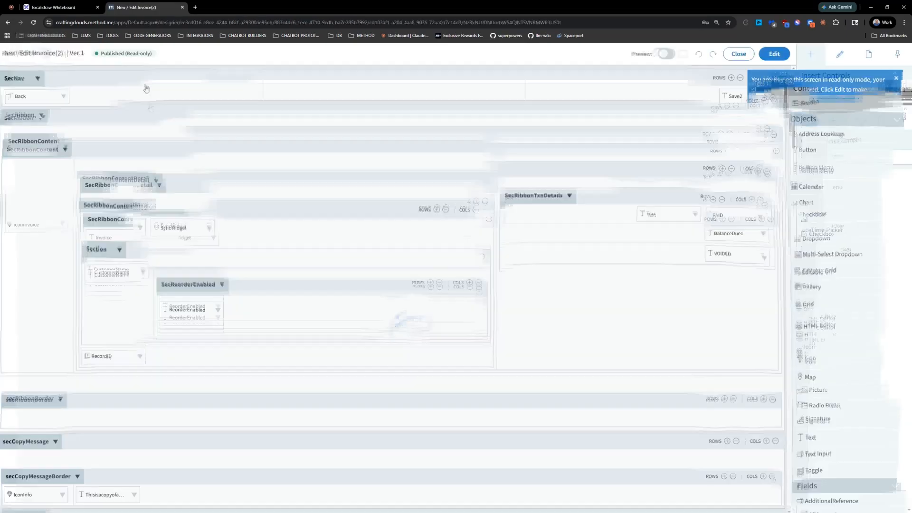
Step: Edit the existing draft of the New / Edit Invoice(2) screen, dismiss the read-only notice and select the screen's name field
left_click(775, 54)
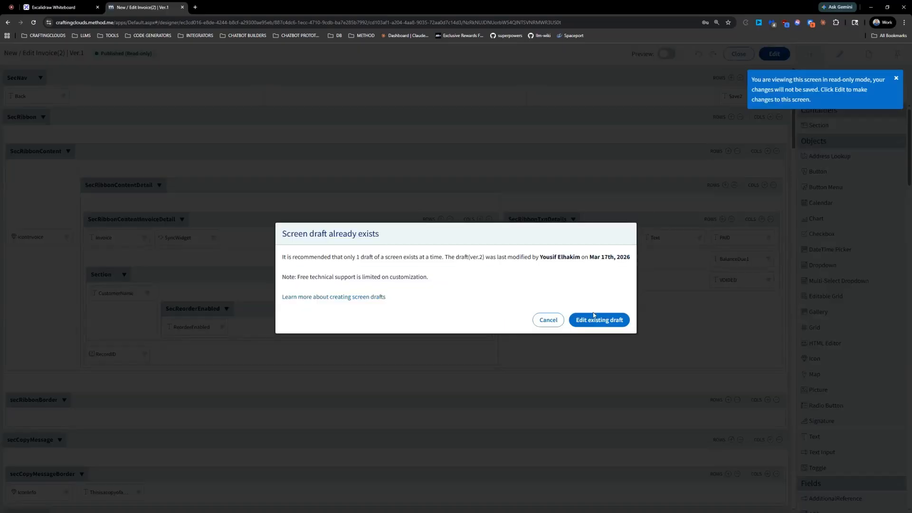
left_click(593, 317)
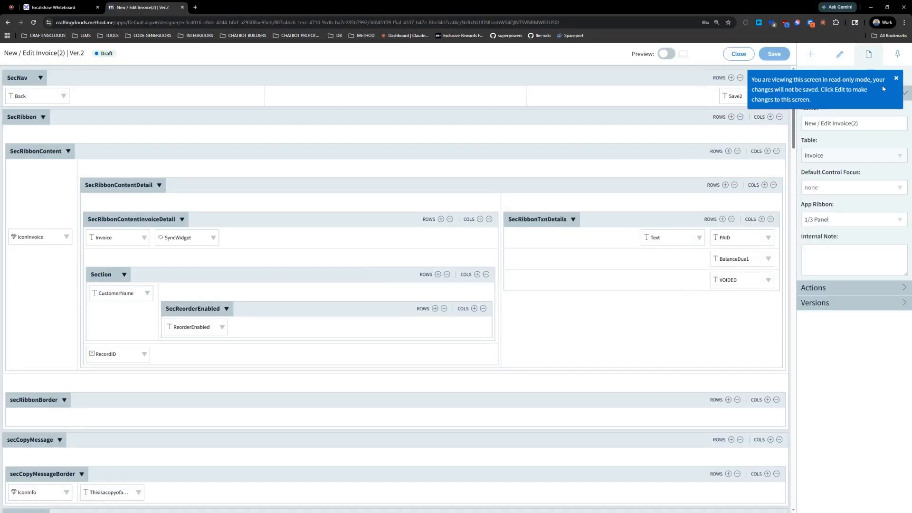
left_click(896, 78)
left_click(880, 120)
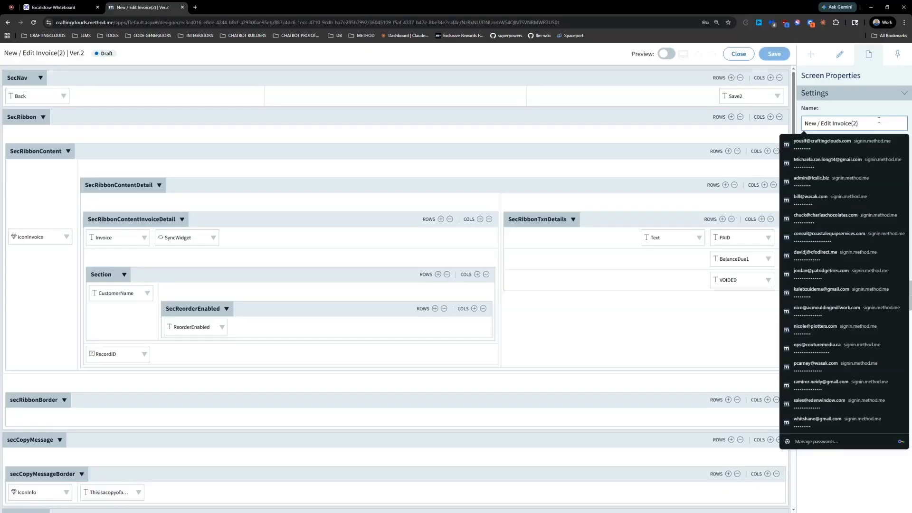
Step: Rename the screen as "New / Edit Invoice*"
key("BackSpace")
key("BackSpace")
key("BackSpace")
type("*")
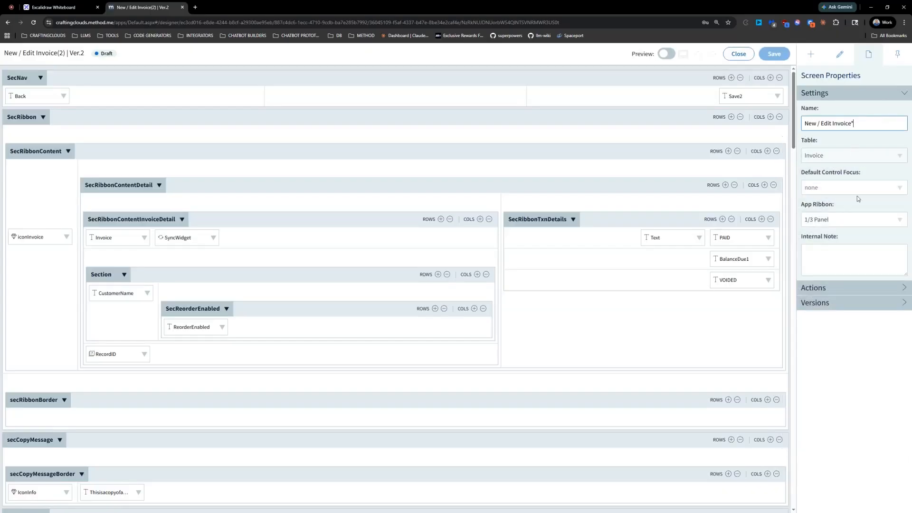
Step: In the screen's Focus action set, add a Retrieve Values From Table action for the Users table after the first Call Routine
left_click(841, 288)
left_click(831, 340)
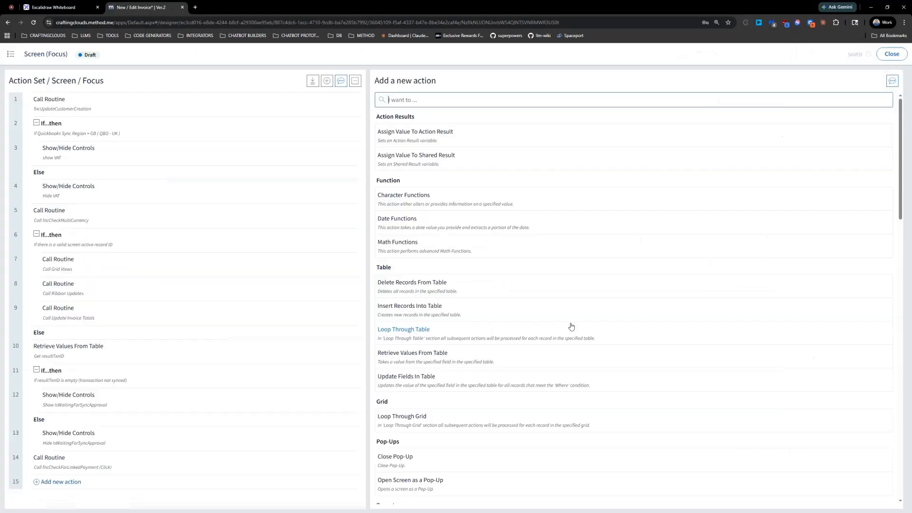
left_click(134, 102)
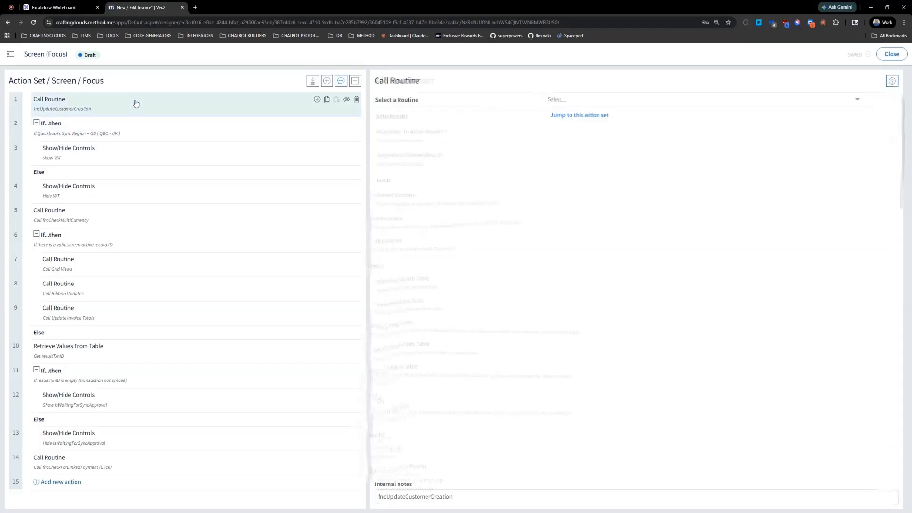
left_click(317, 99)
type("retr")
left_click(387, 134)
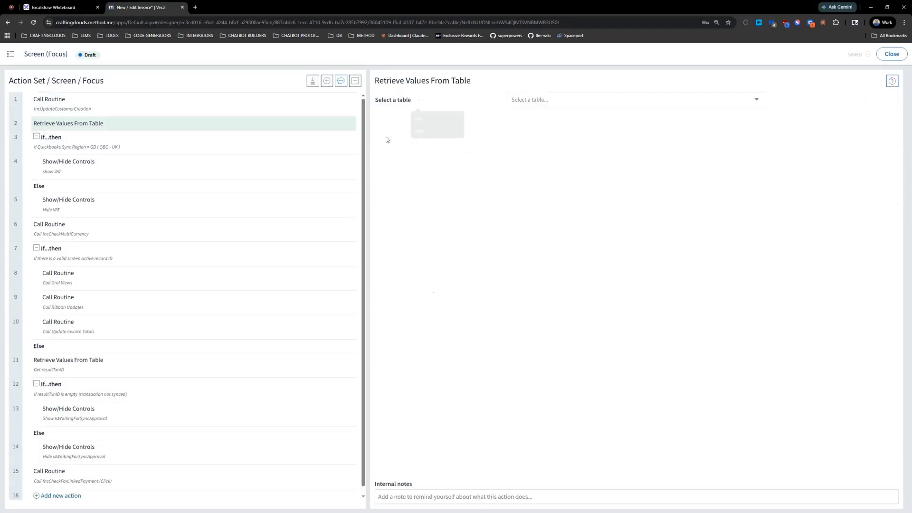
left_click(522, 101)
type("users")
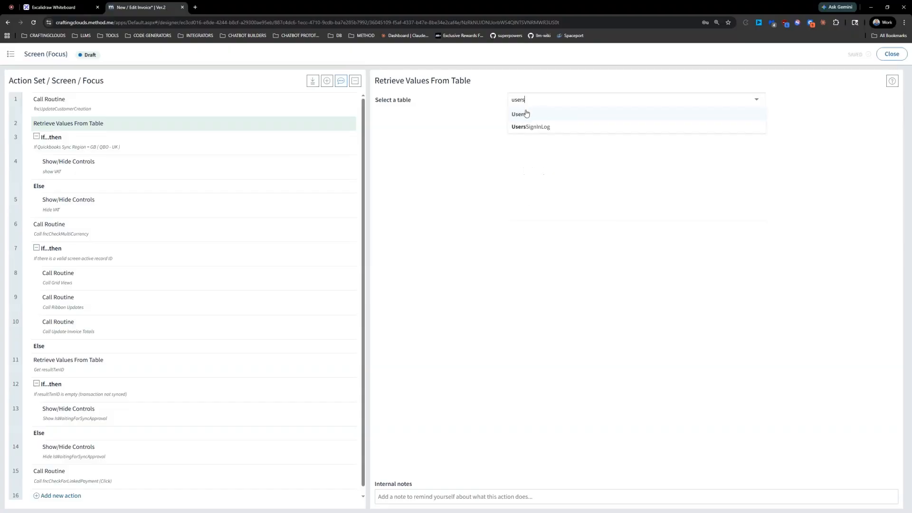
left_click(526, 115)
Step: Define the record selection criteria as RecordID Is Equal to the session's User - Record ID
left_click(523, 136)
left_click(403, 99)
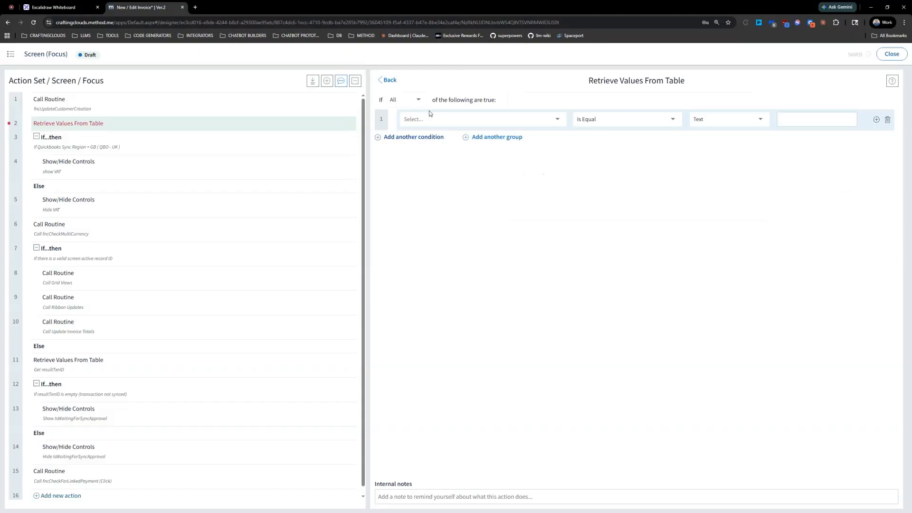
left_click(430, 119)
type("rec")
scroll(434, 173, "down", 3)
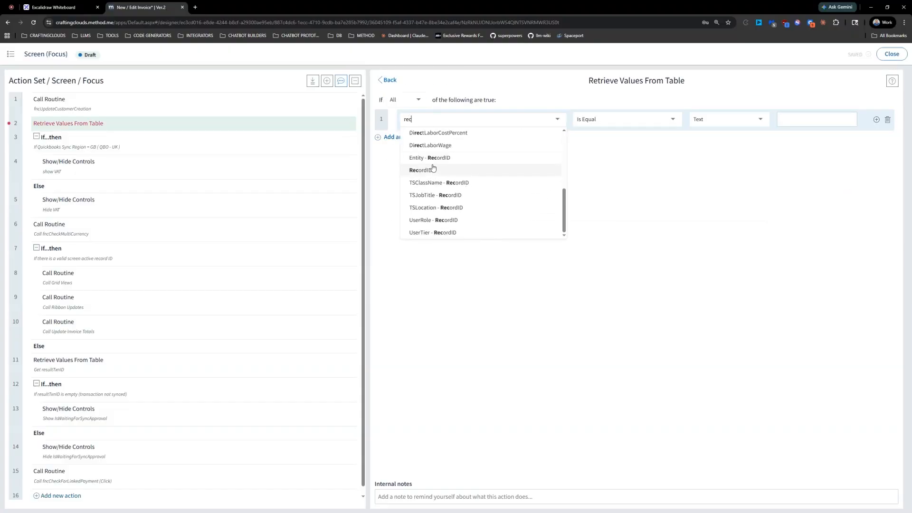
left_click(433, 171)
left_click(709, 121)
type("user")
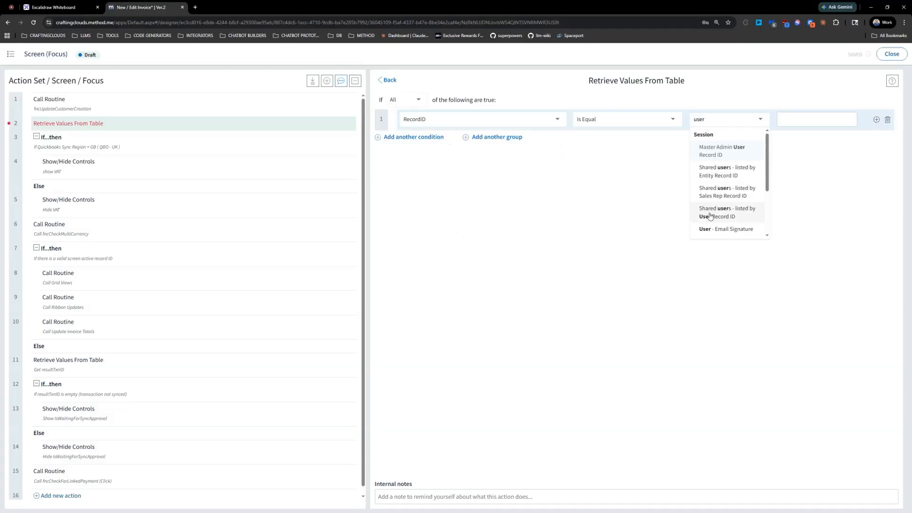
scroll(721, 215, "down", 3)
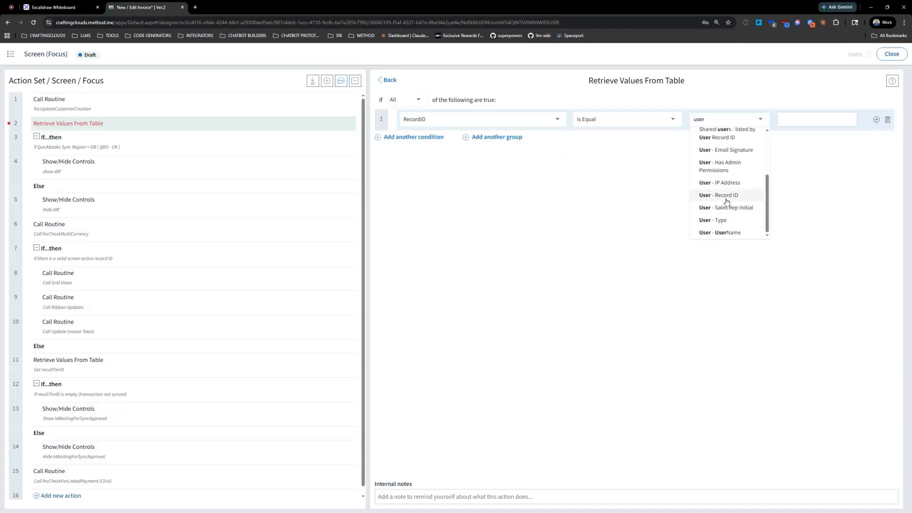
left_click(724, 196)
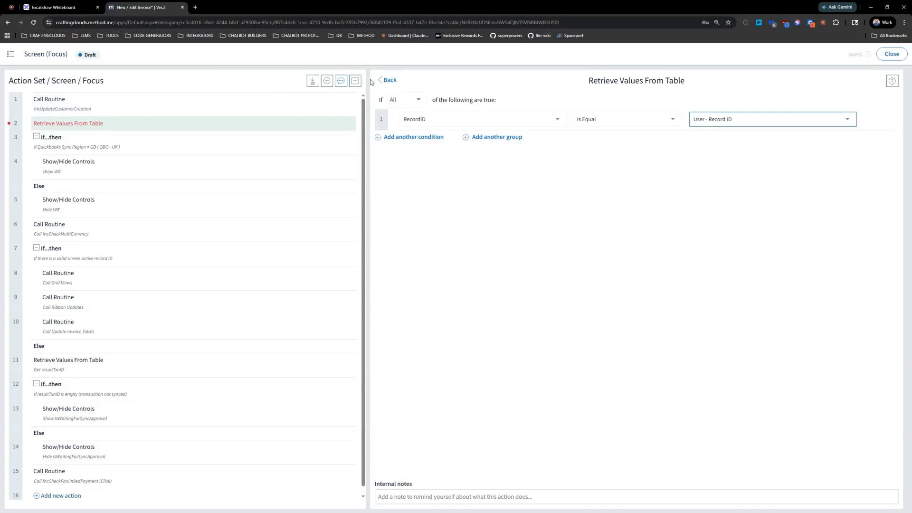
left_click(394, 81)
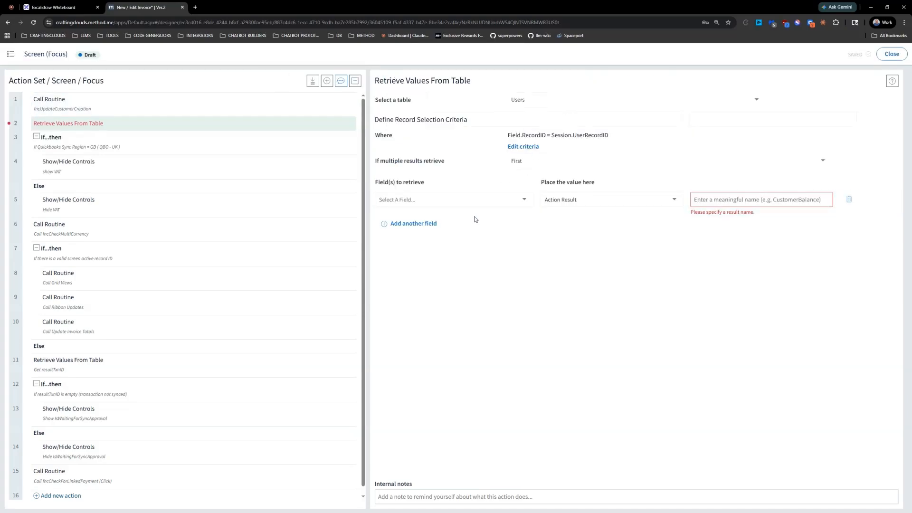
Step: Retrieve UserRole - Display into a new action result called resultUserRole and note the action as "grab user's role"
left_click(459, 203)
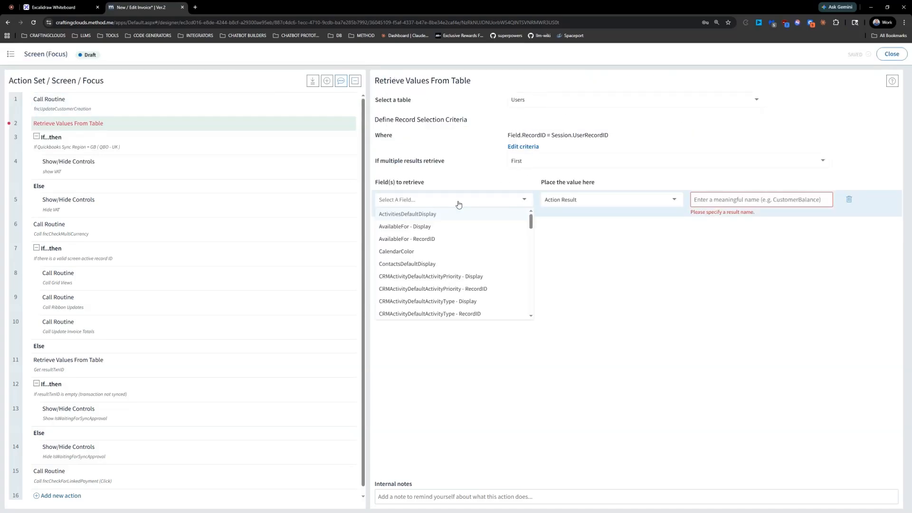
type("role")
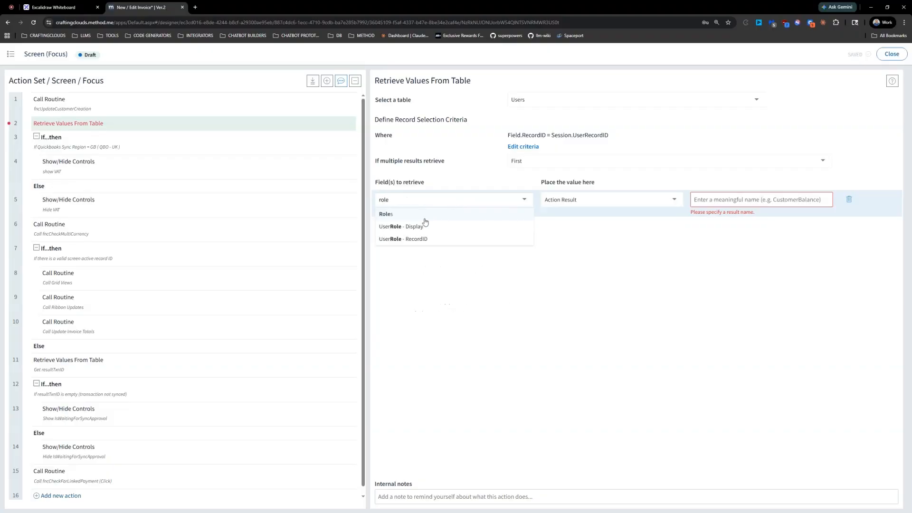
left_click(395, 227)
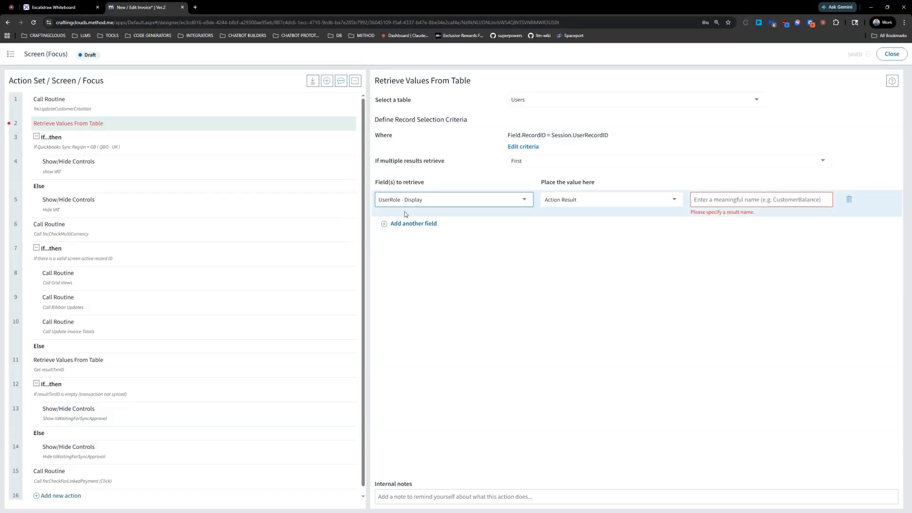
left_click(745, 196)
type("resultUserRole")
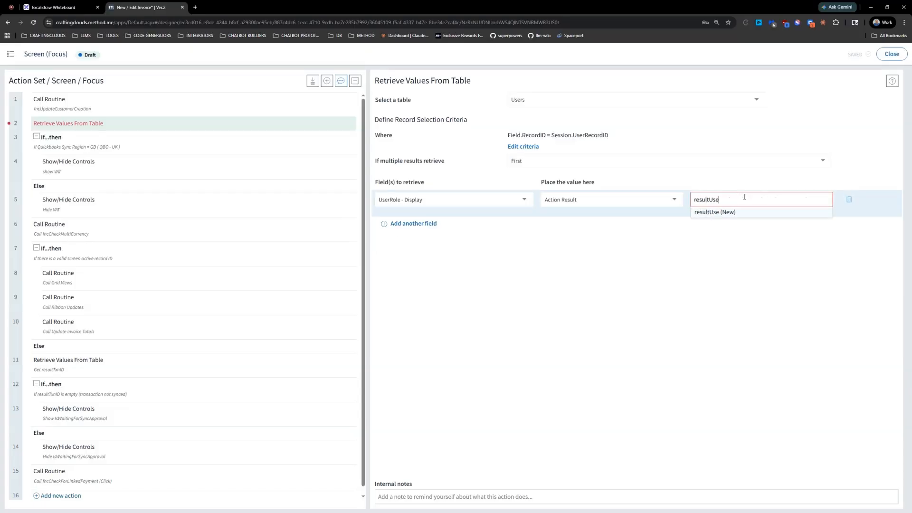
left_click(732, 214)
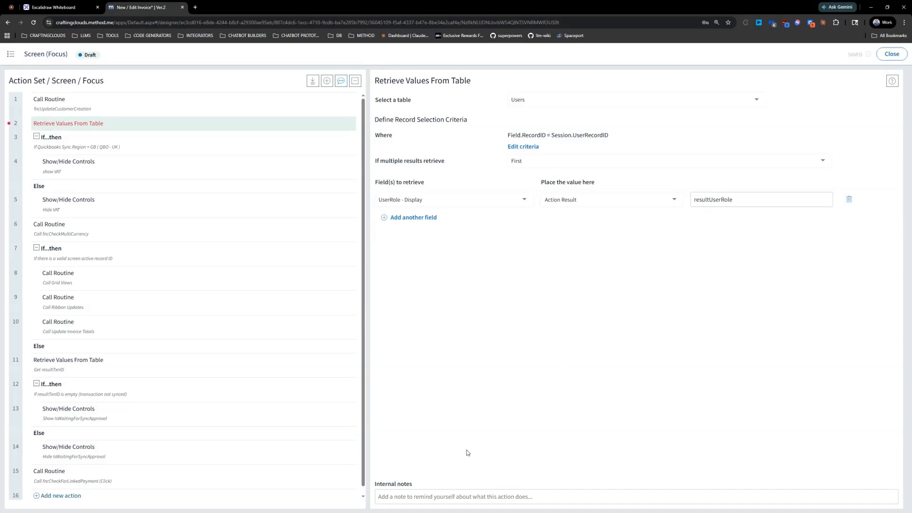
left_click(442, 496)
type("grab")
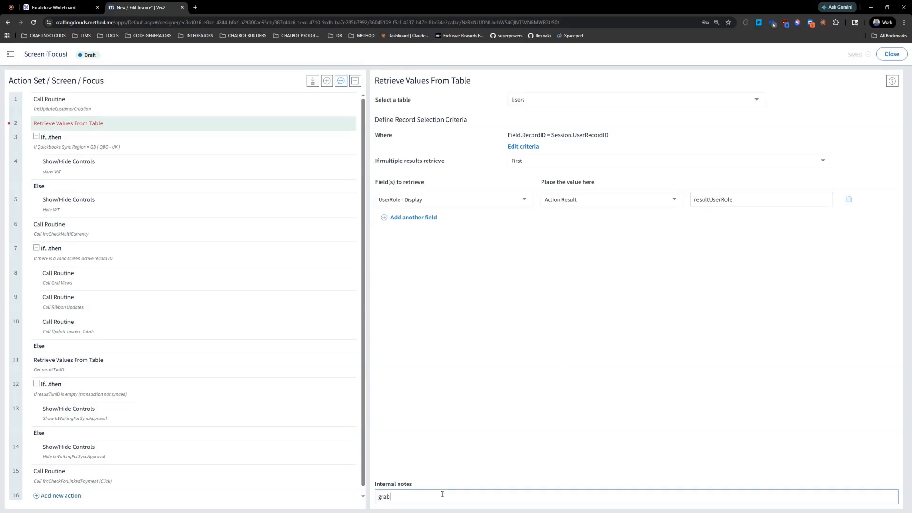
type(" user's role")
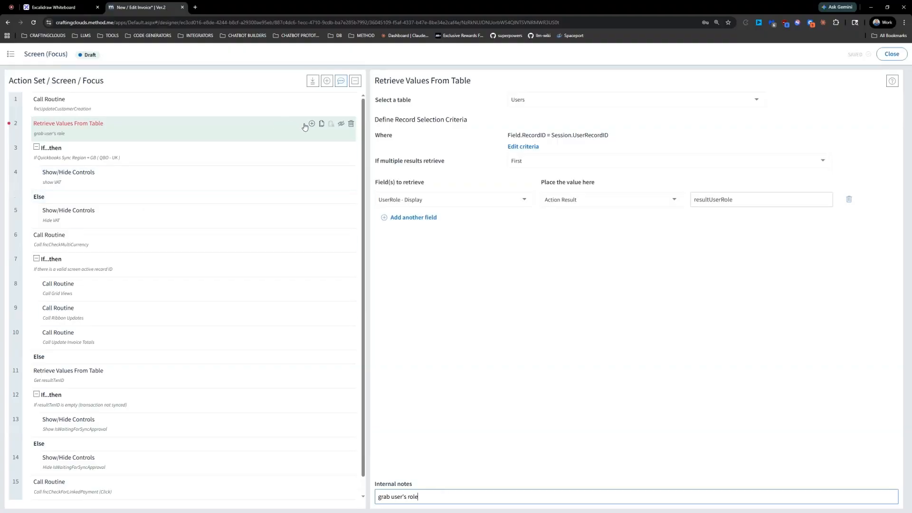
Step: Add a Conditional Statement below the role retrieval for resultUserRole Is Equal to the text Shipping, with the internal note "Shipping"
left_click(311, 124)
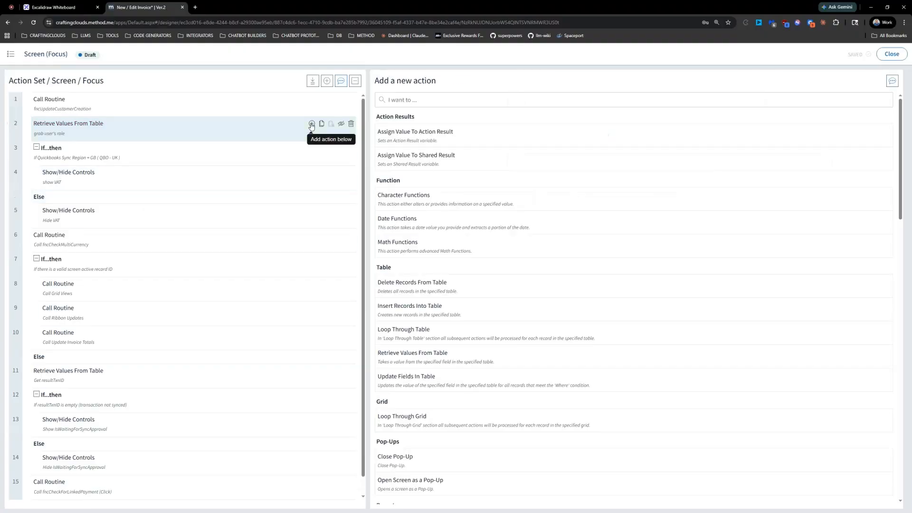
type("conditional")
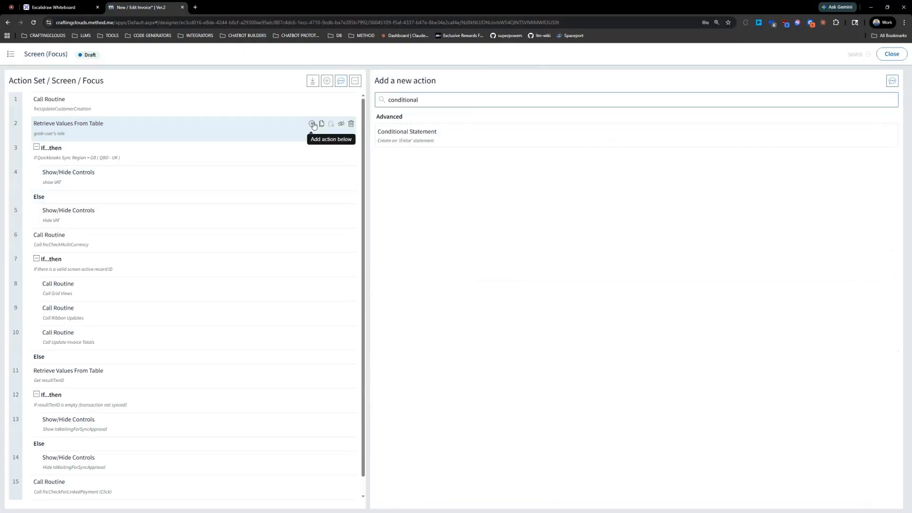
left_click(394, 129)
left_click(411, 99)
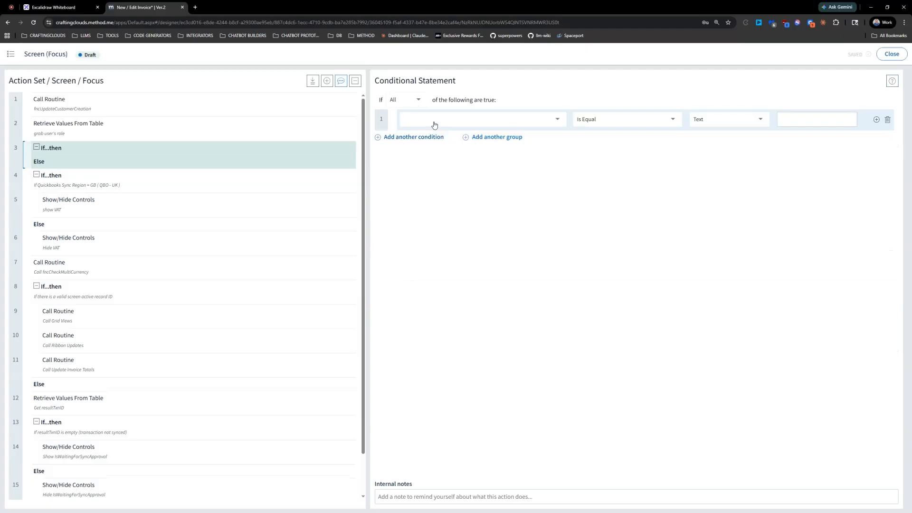
left_click(433, 120)
left_click(451, 177)
left_click(802, 123)
left_click(537, 295)
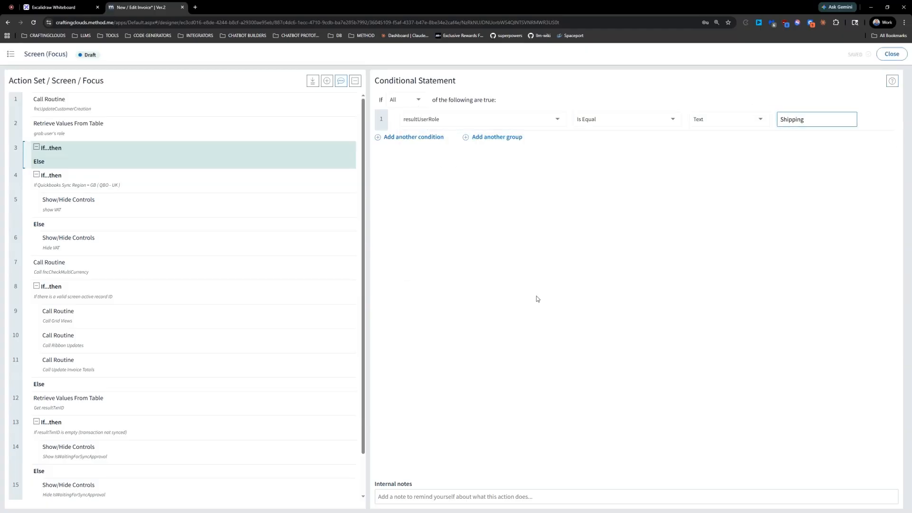
left_click(404, 496)
type("Shipping")
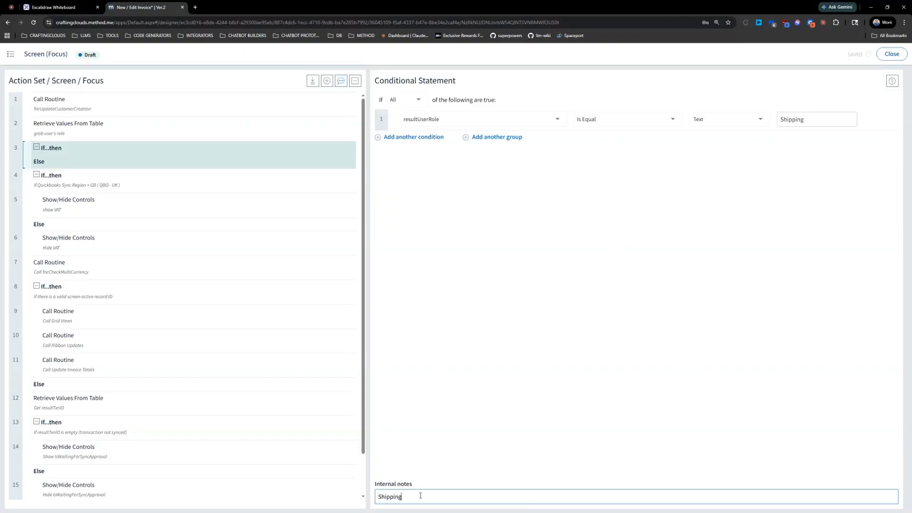
Step: Add a Show/Hide Controls action inside the Shipping condition and set it to hide secFooterTotals
left_click(311, 151)
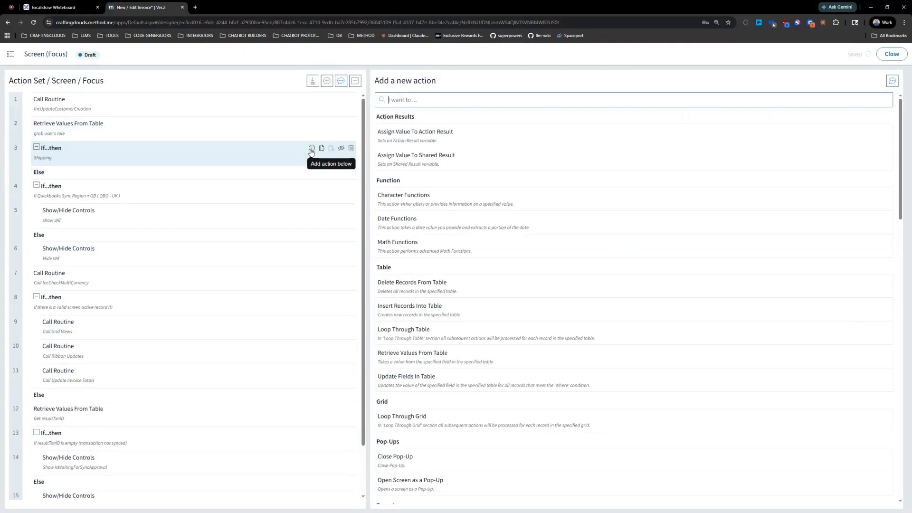
type("show")
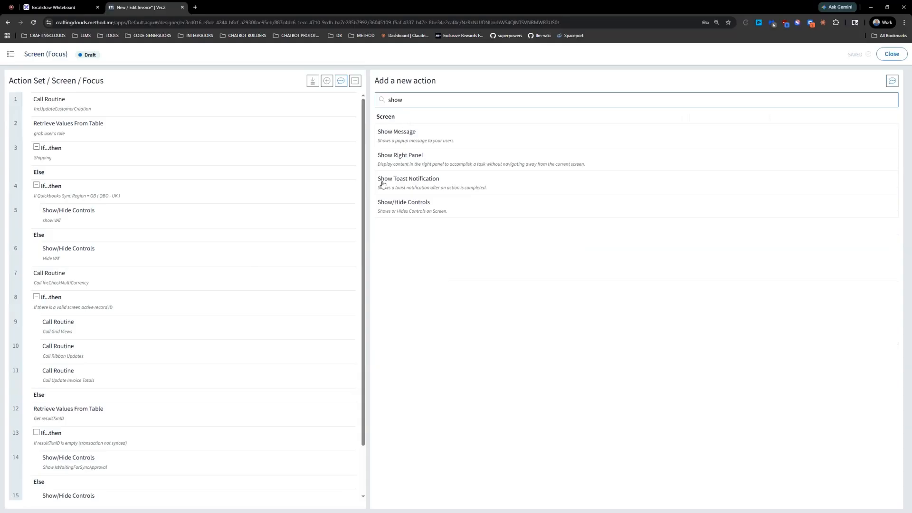
left_click(420, 202)
left_click(468, 124)
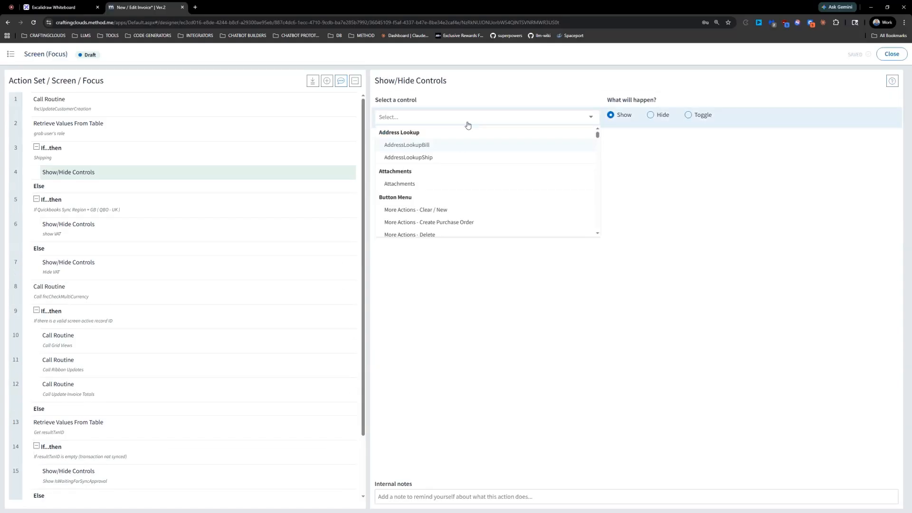
type("sec")
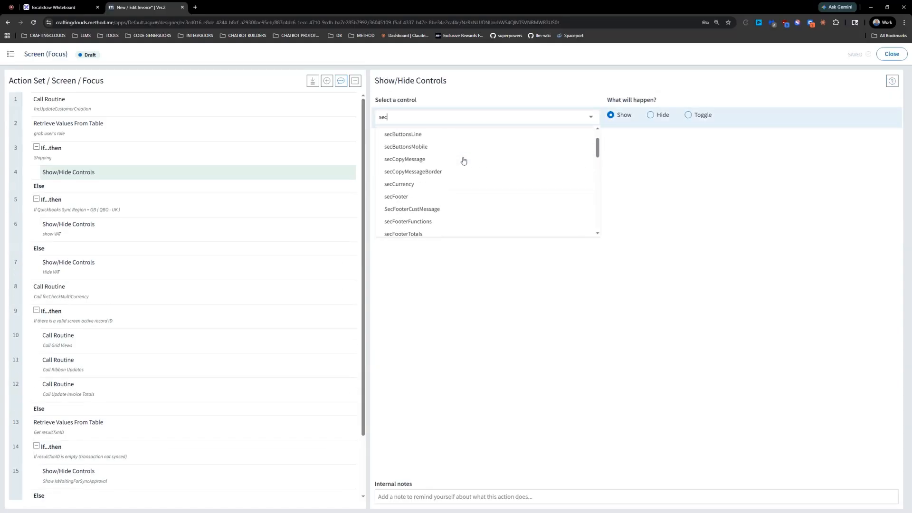
scroll(444, 190, "down", 1)
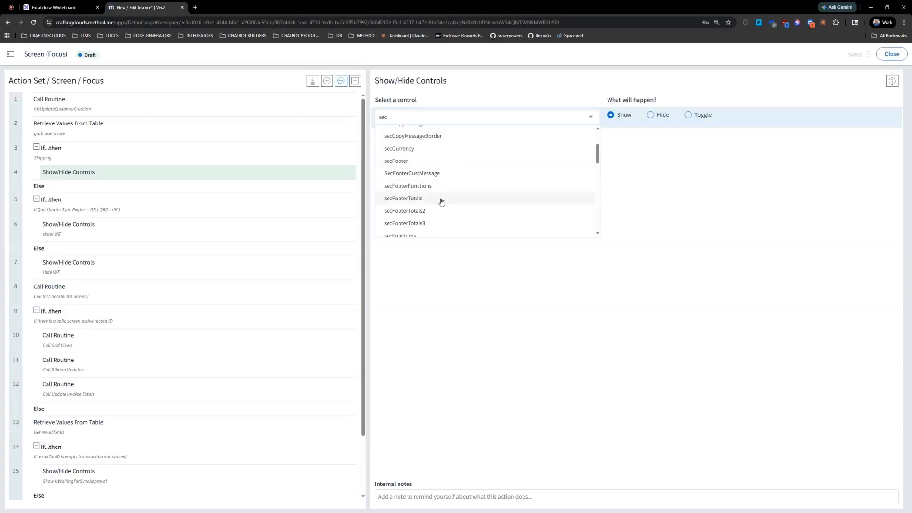
left_click(442, 202)
left_click(650, 115)
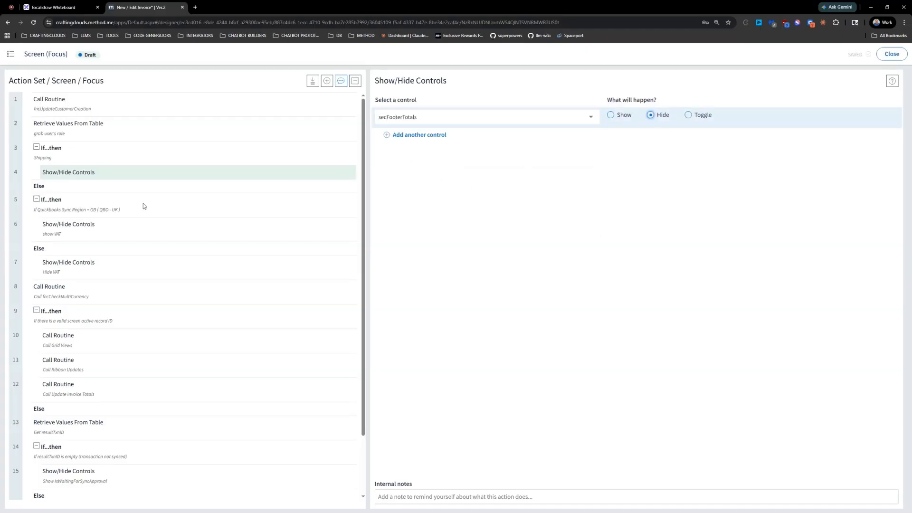
Step: Add BalanceRemaining and BalanceDue as further controls in the Show/Hide Controls action
left_click(436, 135)
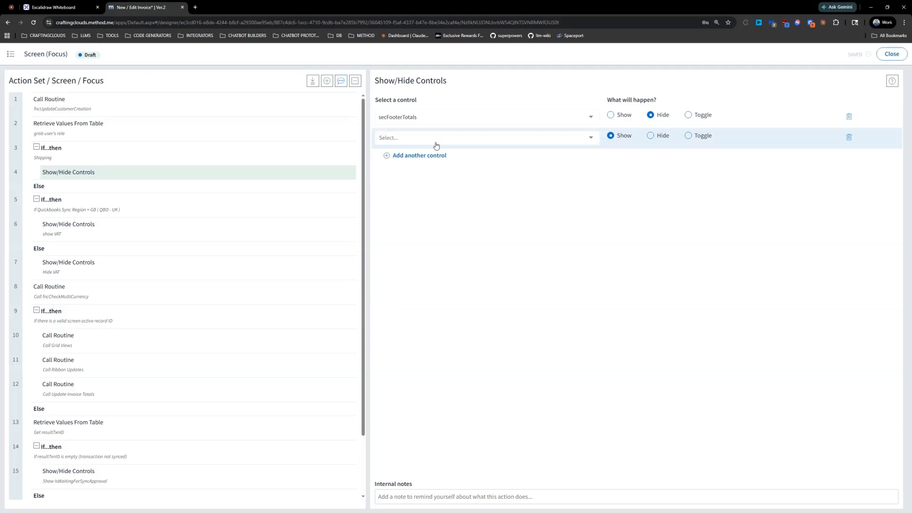
left_click(436, 143)
type("ba;l")
key("BackSpace")
key("BackSpace")
type("lam")
key("BackSpace")
left_click(432, 166)
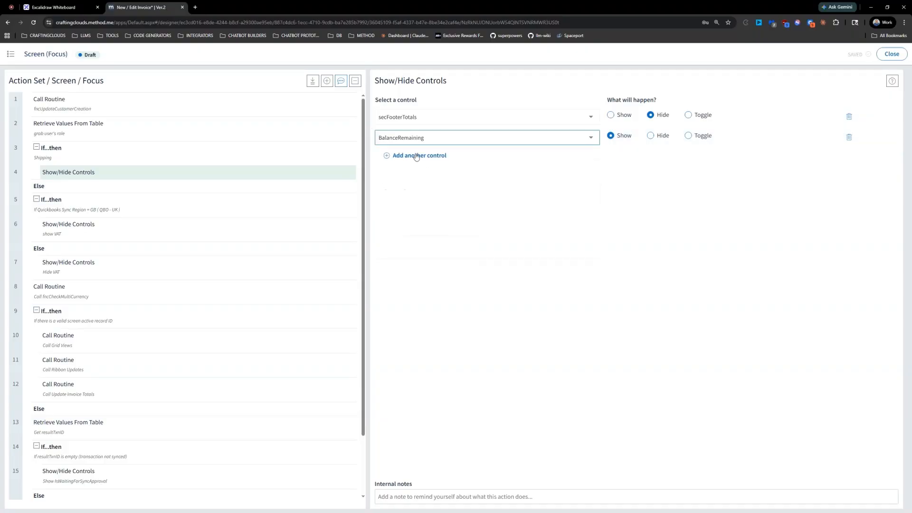
left_click(414, 156)
left_click(416, 160)
type("bala")
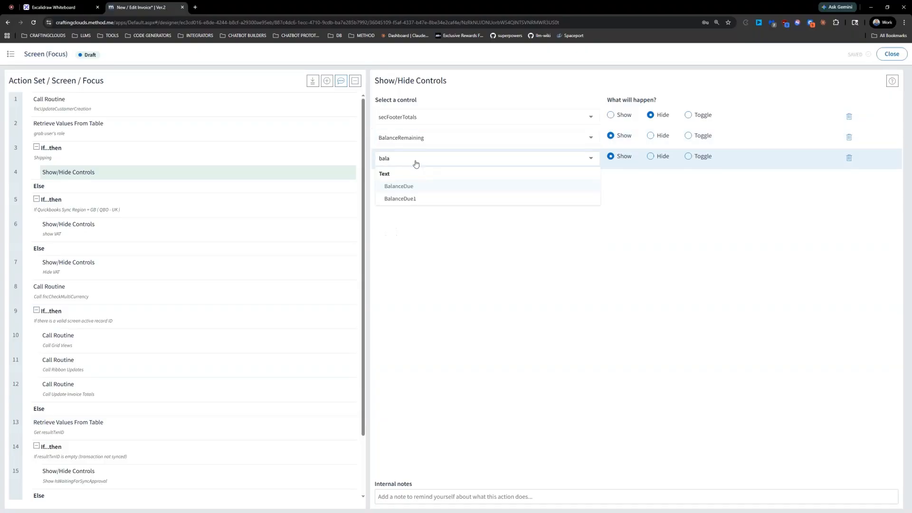
left_click(405, 188)
Step: Add BalanceDue1 as a further control in the Show/Hide Controls action
left_click(405, 179)
left_click(406, 179)
type("ba")
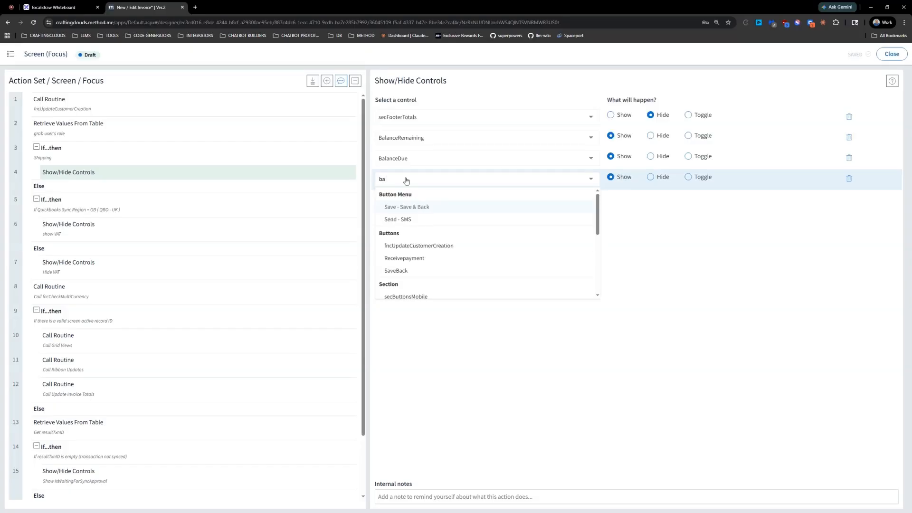
type("k")
key("BackSpace")
type("kla")
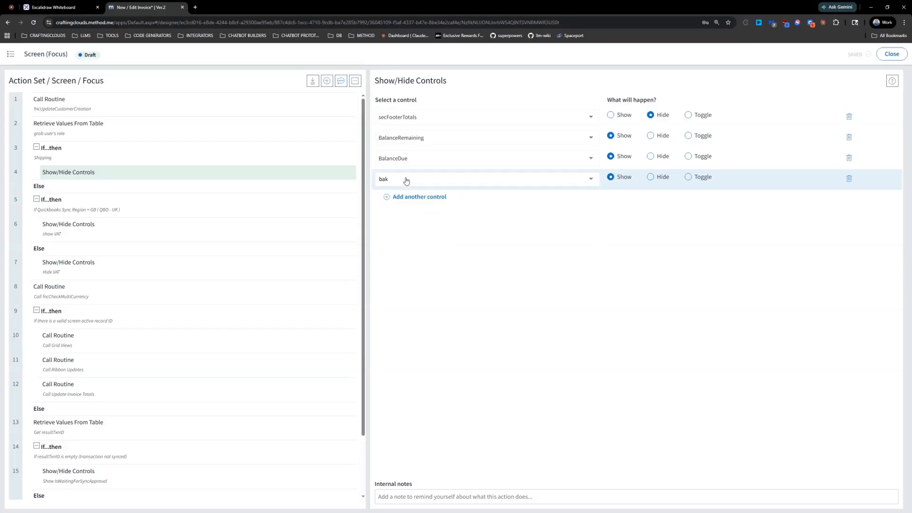
key("BackSpace")
type("lan")
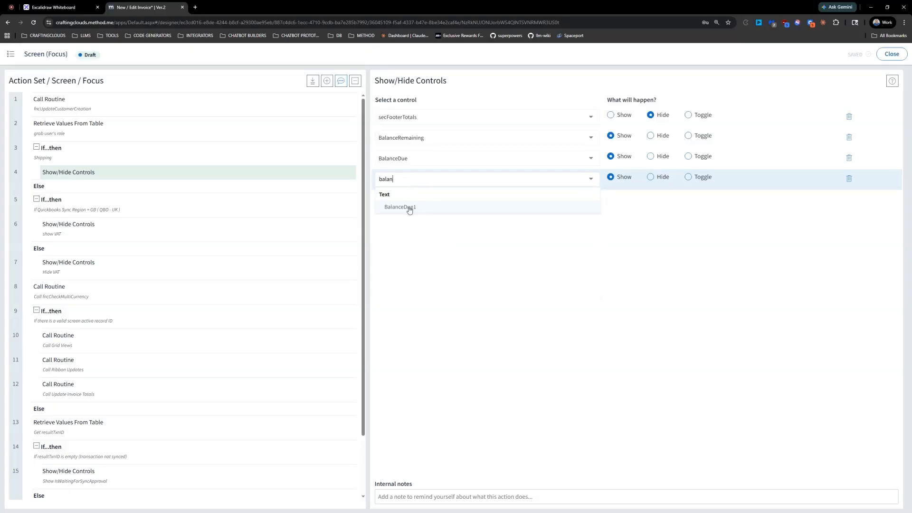
left_click(400, 207)
Step: Set BalanceRemaining, BalanceDue and BalanceDue1 to Hide in the Show/Hide Controls action
left_click(651, 136)
left_click(650, 156)
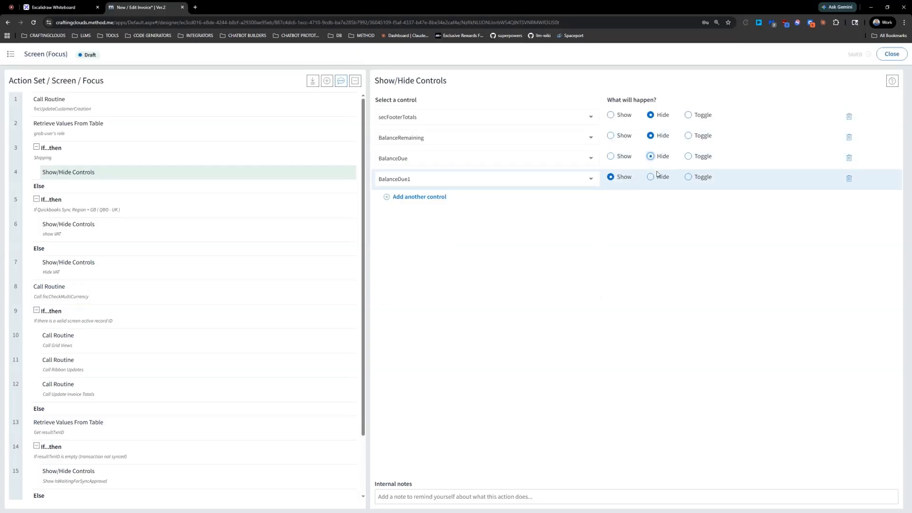
left_click(658, 175)
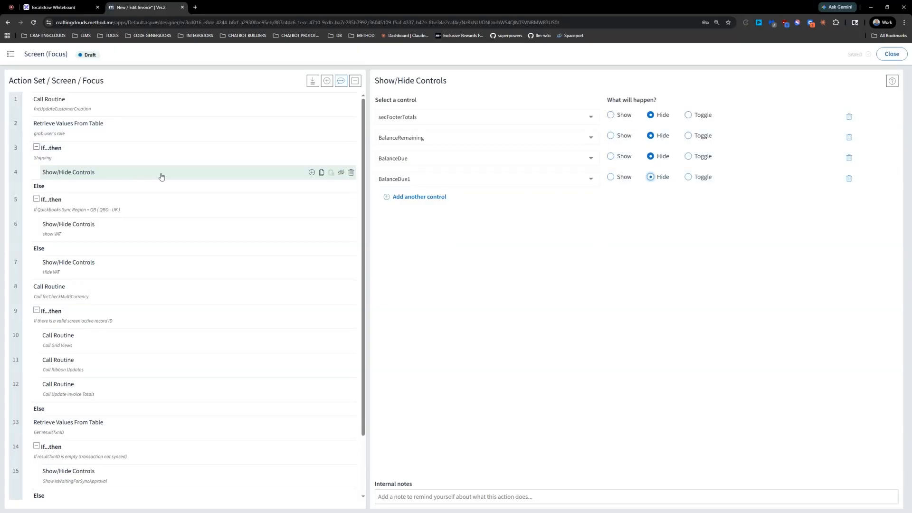
Step: Give the Show/Hide Controls action under the Shipping condition the internal note "hide totals"
left_click(323, 174)
left_click(454, 492)
type("hide")
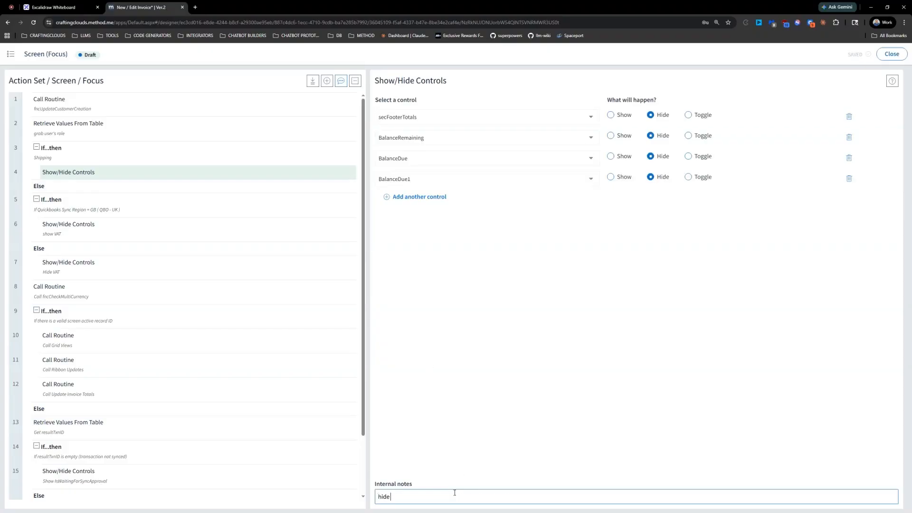
type(" totl")
key("BackSpace")
type("als")
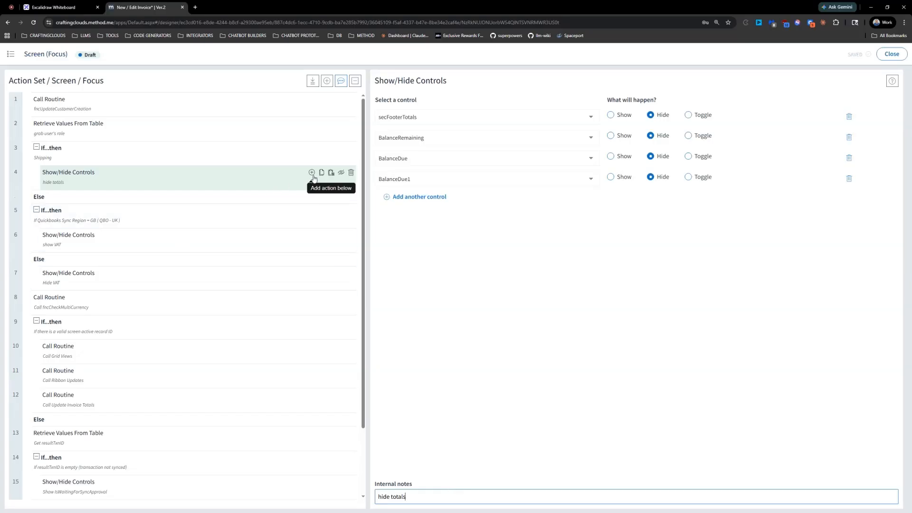
Step: Duplicate the "hide totals" Show/Hide Controls action into the Else branch of the Shipping condition
left_click(322, 174)
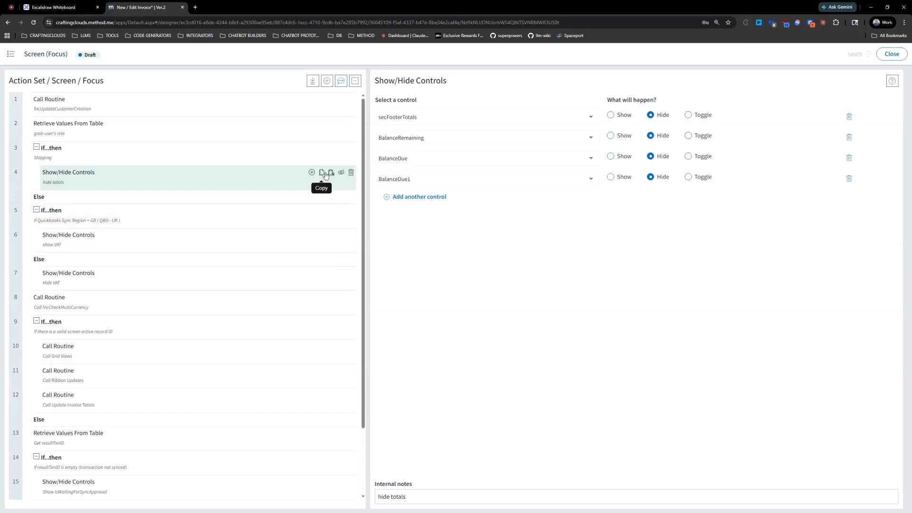
left_click(332, 174)
left_click_drag(15, 199, 66, 216)
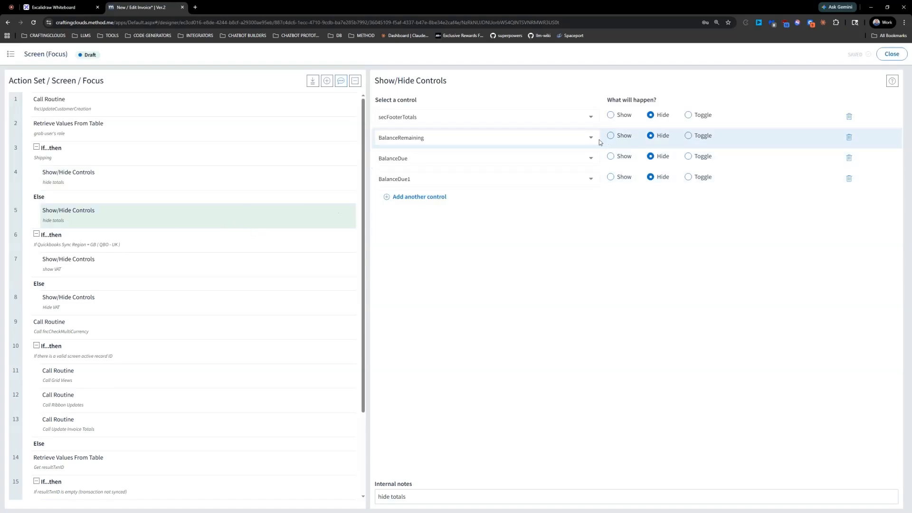
Step: Set all four controls in the Else branch's Show/Hide Controls action to Show and change its internal note to "show totals"
left_click(611, 115)
left_click(617, 138)
left_click(614, 157)
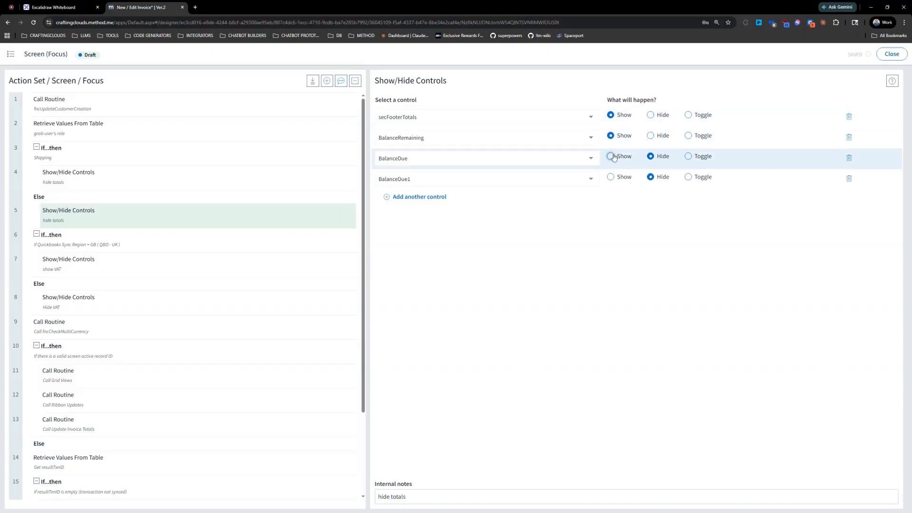
left_click(614, 178)
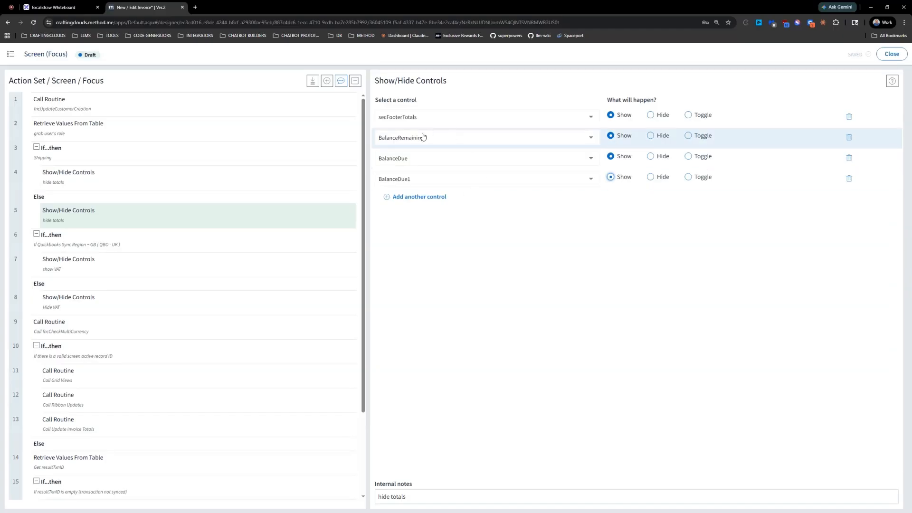
double_click(383, 496)
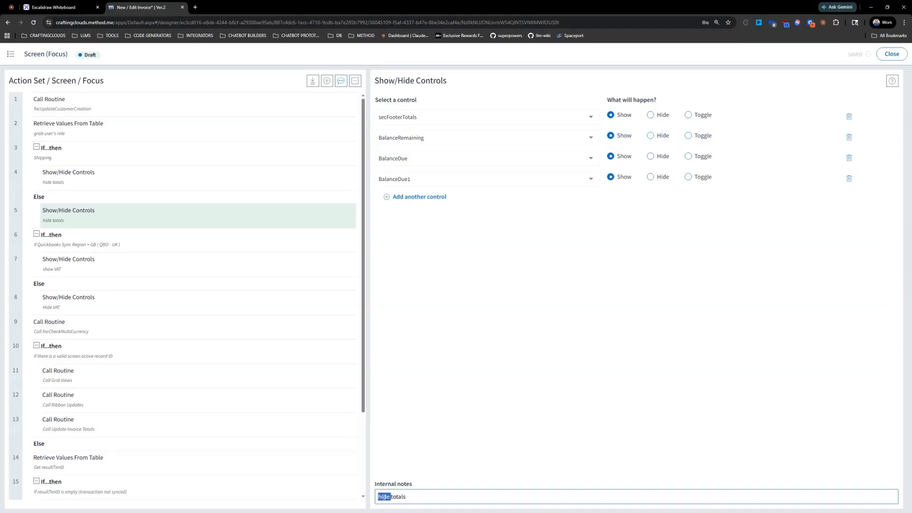
type("show")
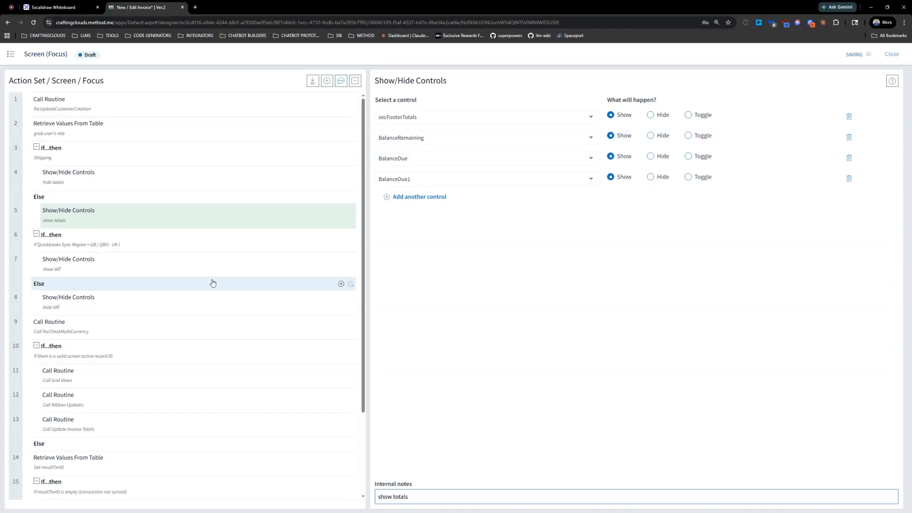
Step: Check the Shipping condition, then close the Focus action set and the screen designer to return to the invoice
left_click(155, 155)
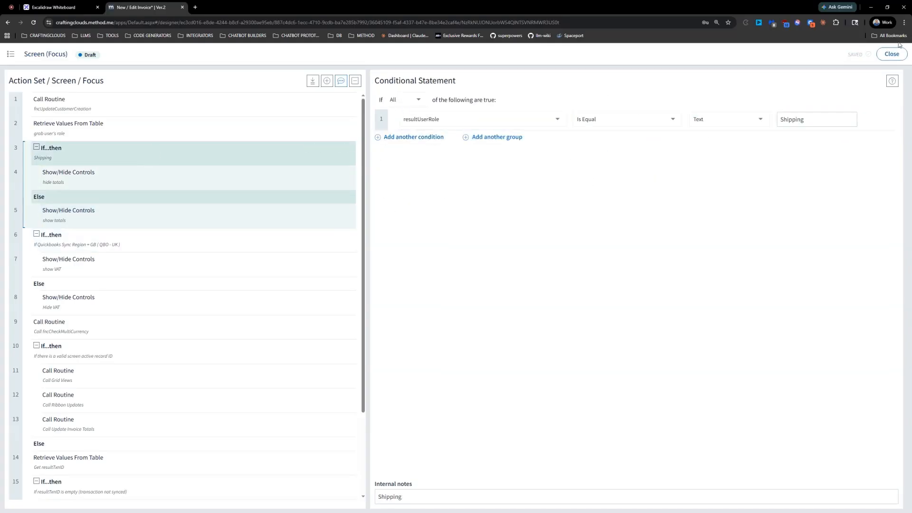
left_click(892, 54)
left_click(740, 54)
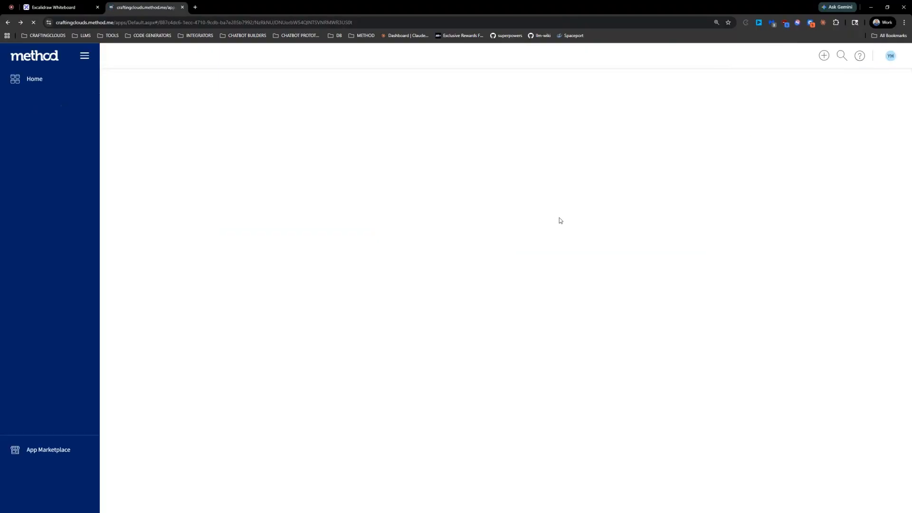
Step: Examine the invoice's footer and header to check whether the totals and the Balance Due amount are hidden
scroll(643, 243, "down", 3)
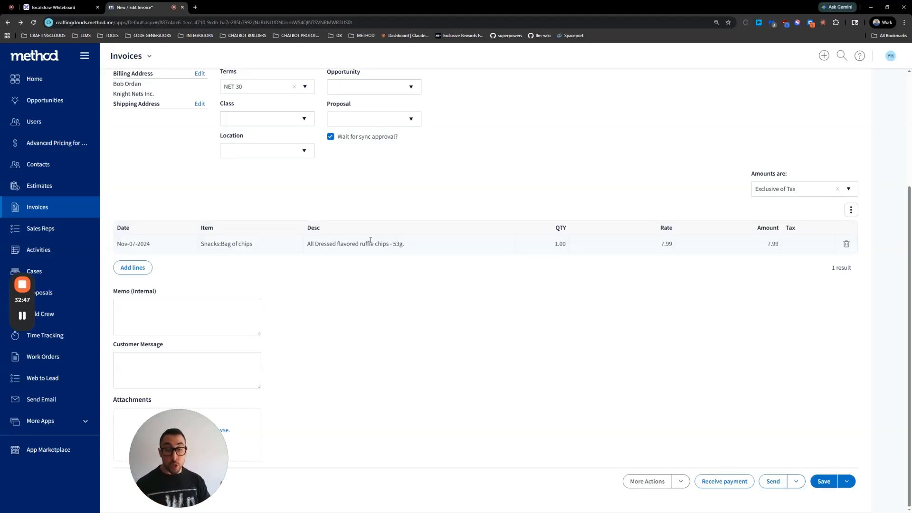
scroll(347, 372, "up", 3)
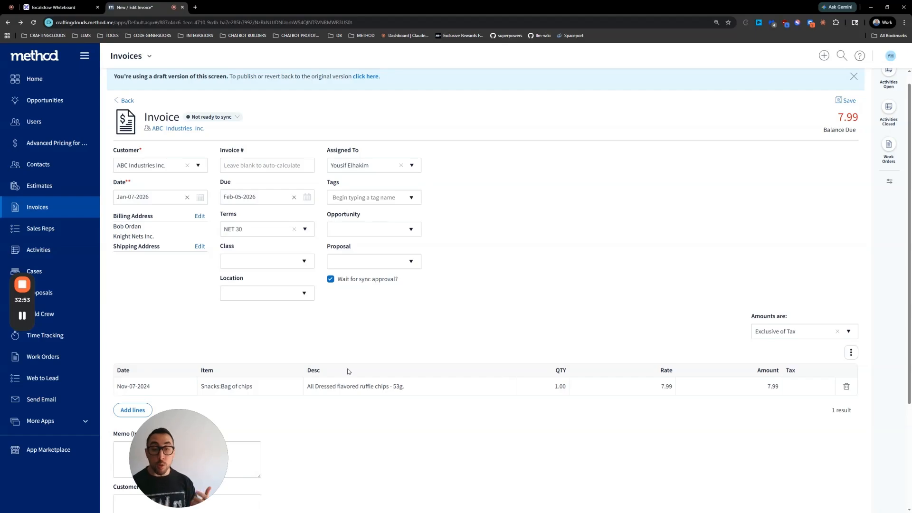
scroll(481, 326, "down", 1)
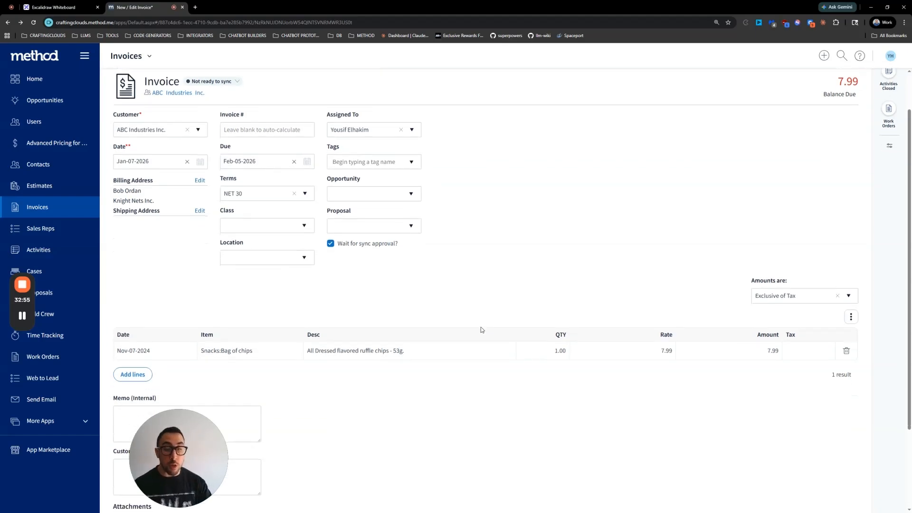
scroll(481, 329, "down", 3)
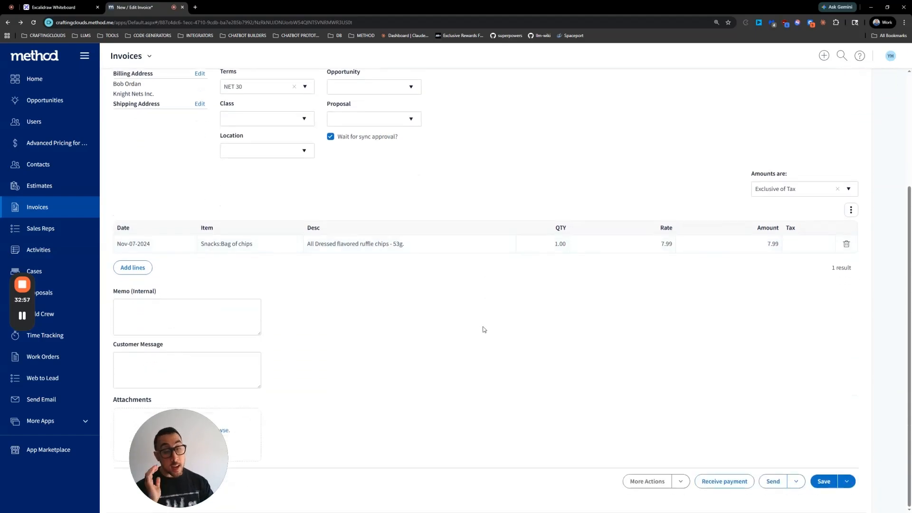
scroll(483, 329, "up", 4)
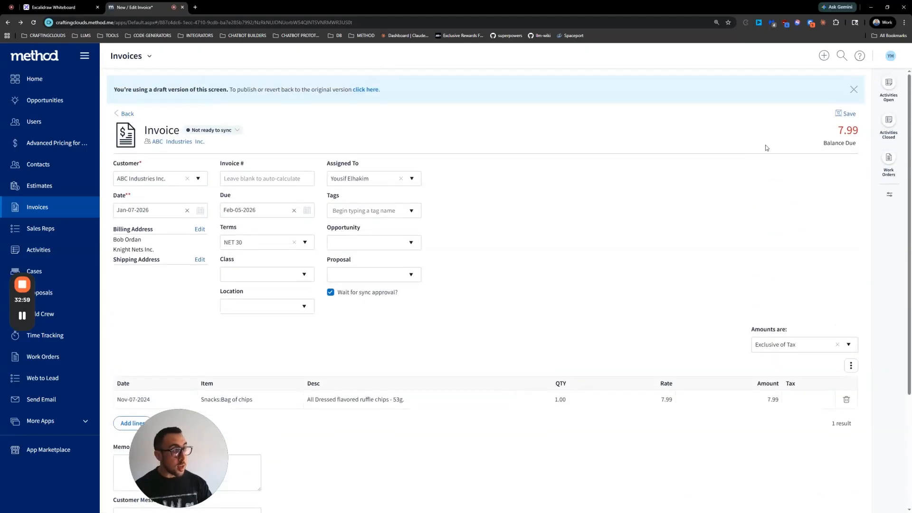
left_click_drag(839, 131, 858, 133)
left_click(858, 133)
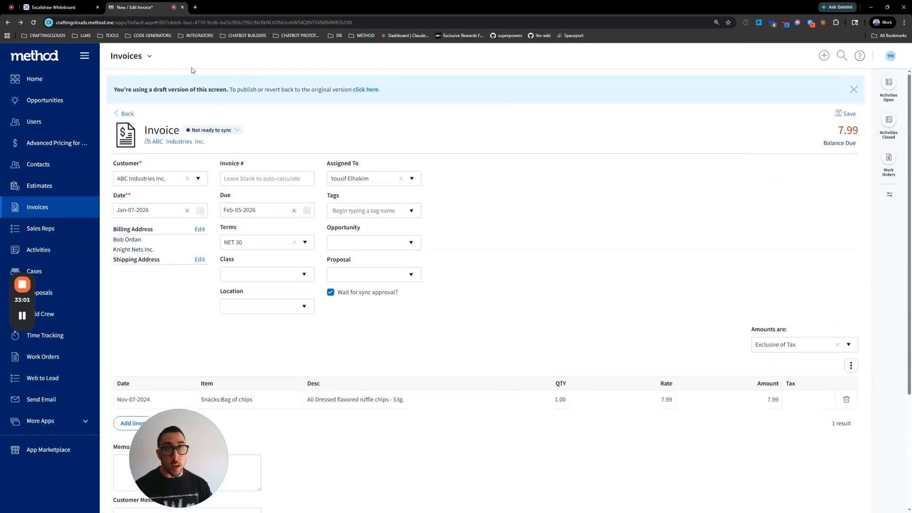
Step: Reopen the invoice screen for customization and find the action sets that reference the BalanceDue1 control in the ribbon
left_click(150, 56)
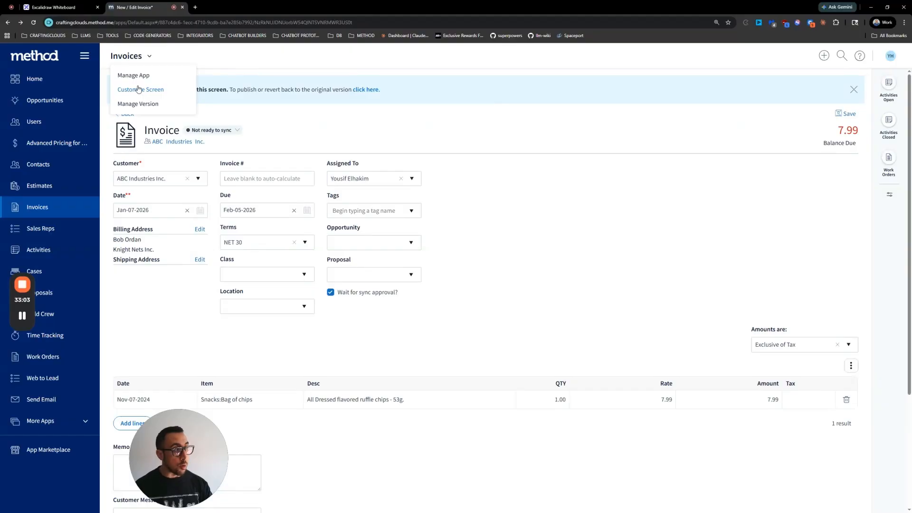
left_click(139, 89)
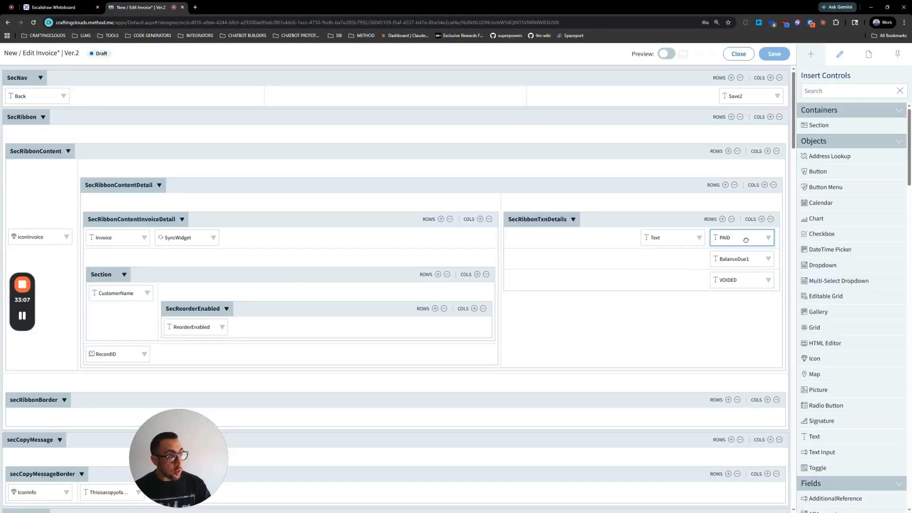
left_click(746, 240)
left_click(745, 259)
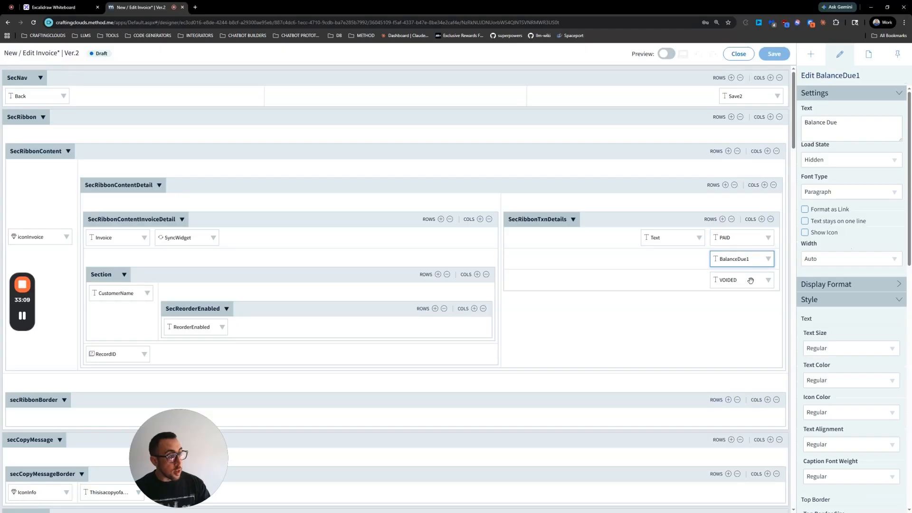
left_click(751, 281)
left_click(740, 259)
scroll(824, 323, "down", 10)
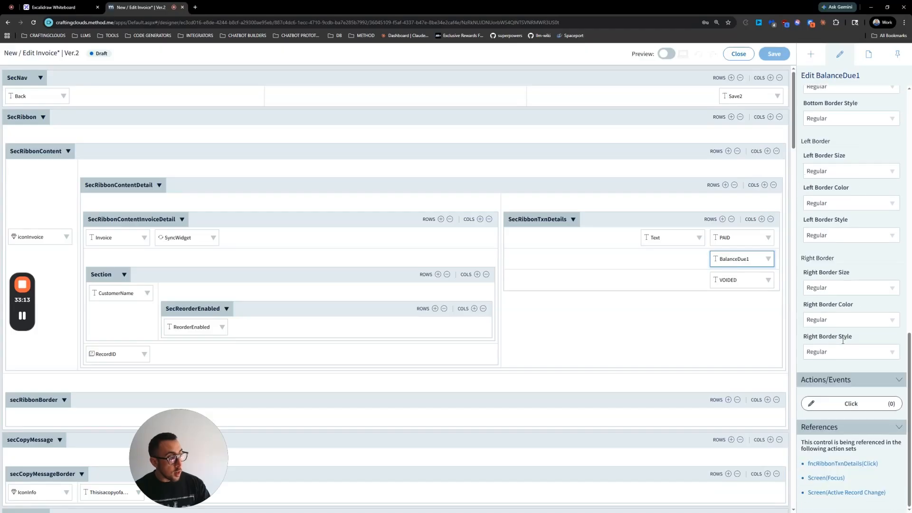
Step: Inspect the actions referencing BalanceDue1 in the Screen(Focus) action set, then close it
left_click(826, 478)
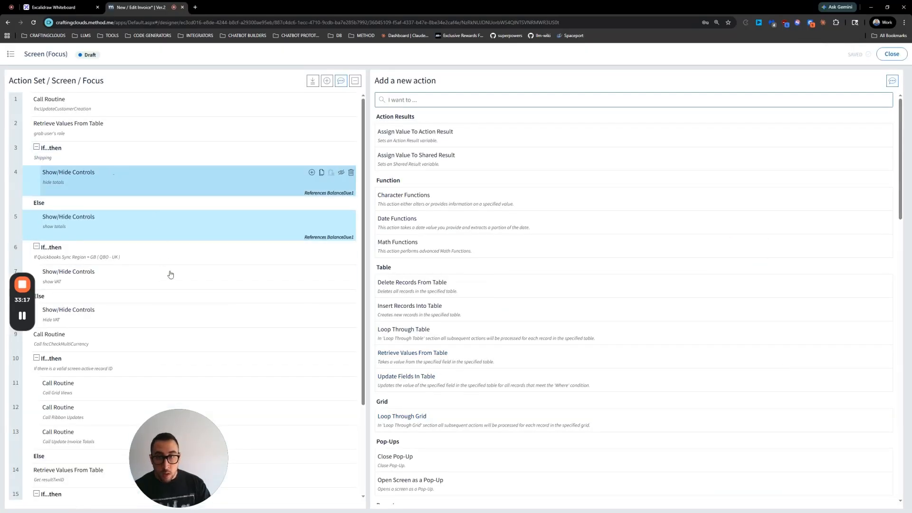
scroll(169, 272, "down", 3)
scroll(171, 275, "up", 3)
left_click(124, 190)
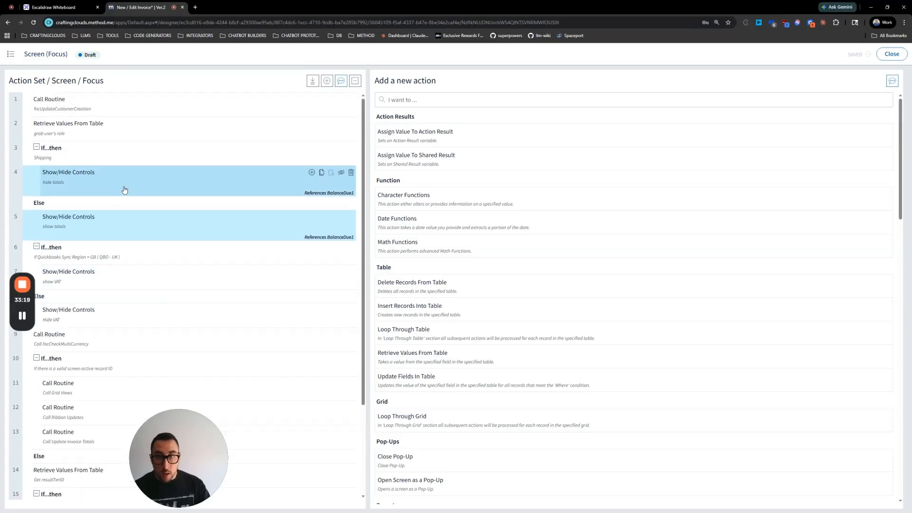
left_click(122, 224)
left_click(889, 55)
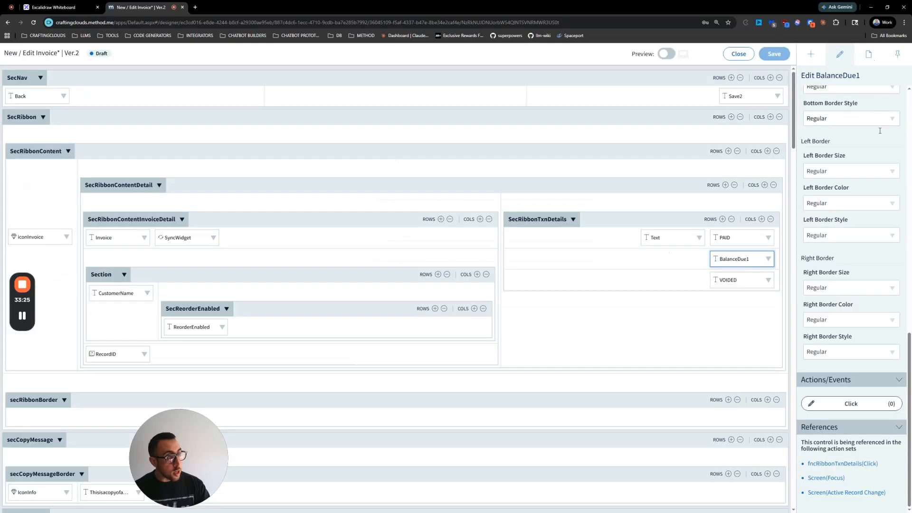
Step: In the fncRibbonTxnDetails(Click) action set, set BalanceDue1 to Hide in the "Show Balance/Icon; Hide PAID" action and close the action set
left_click(829, 464)
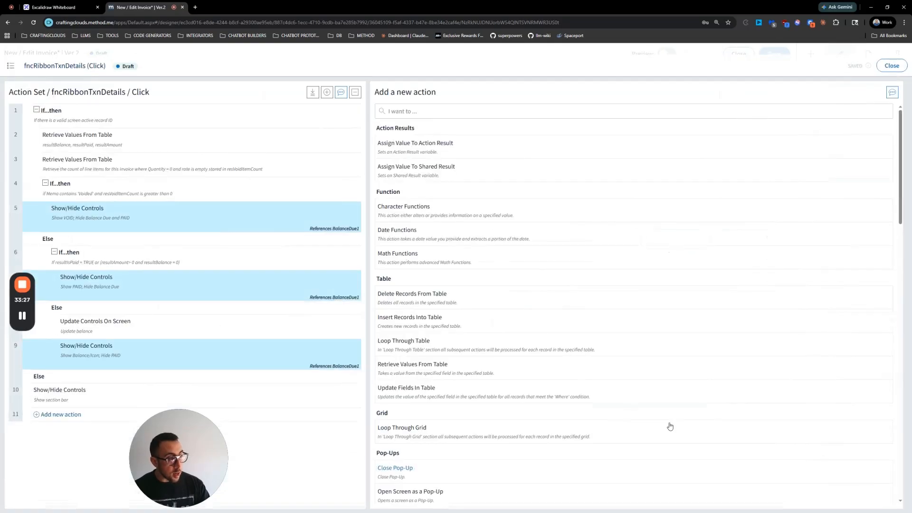
left_click(121, 213)
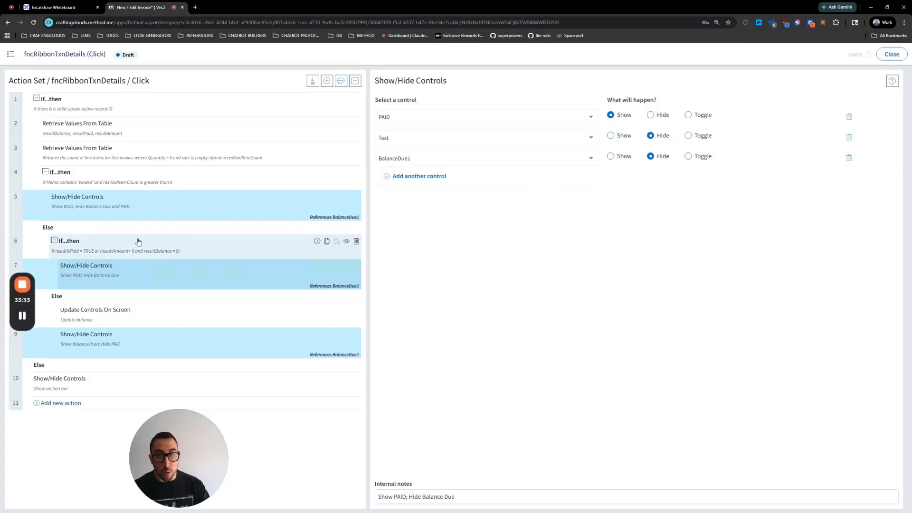
left_click(135, 343)
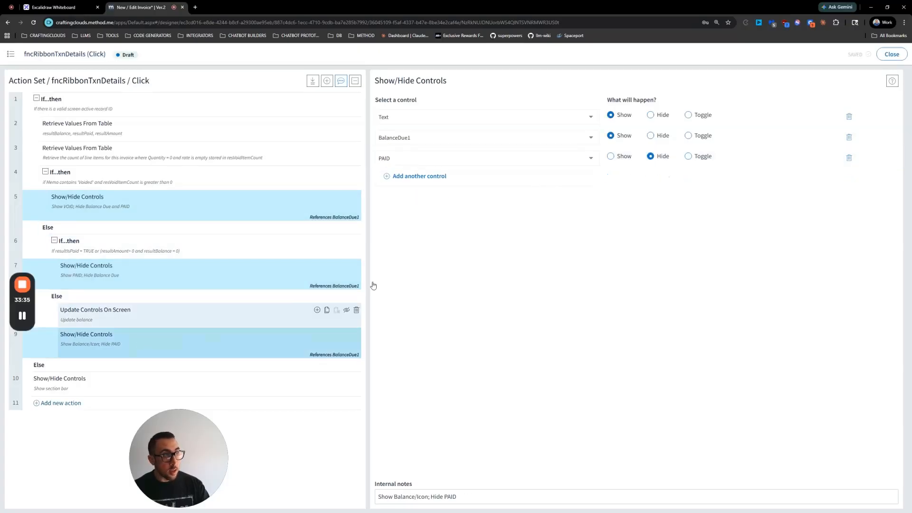
left_click(651, 136)
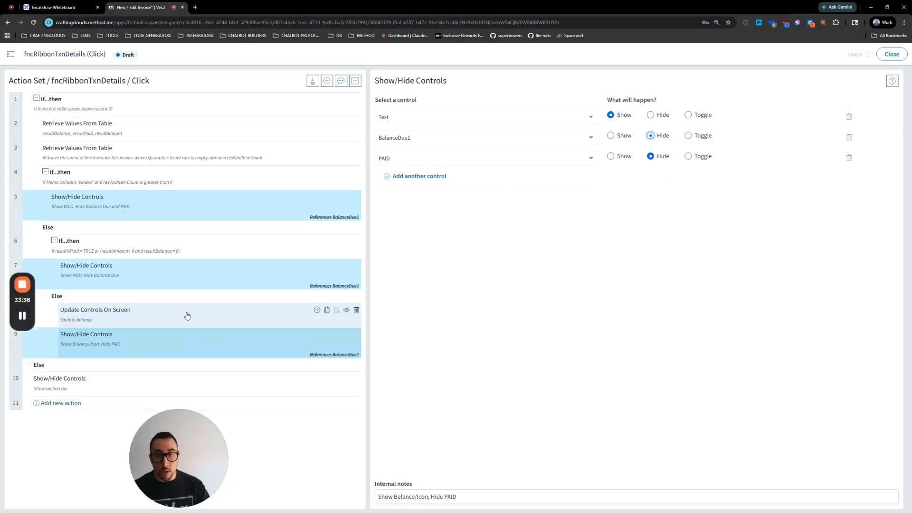
left_click(892, 54)
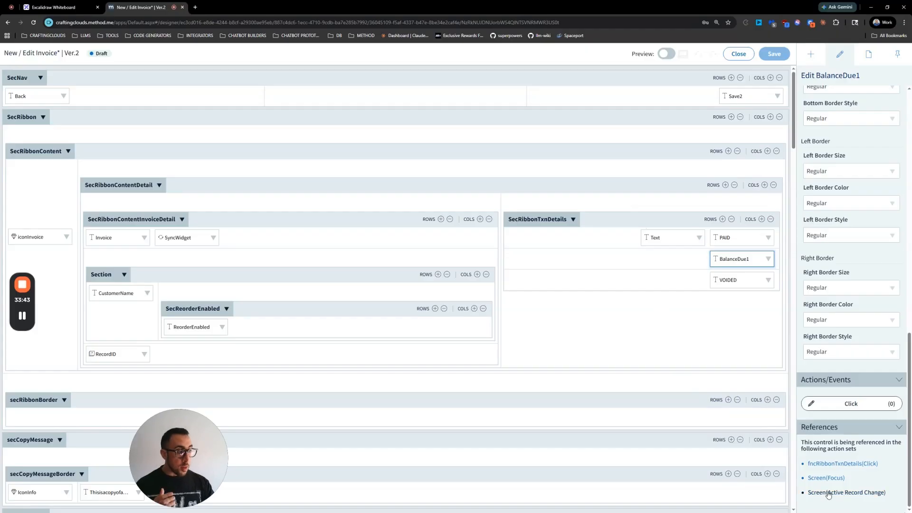
left_click(828, 464)
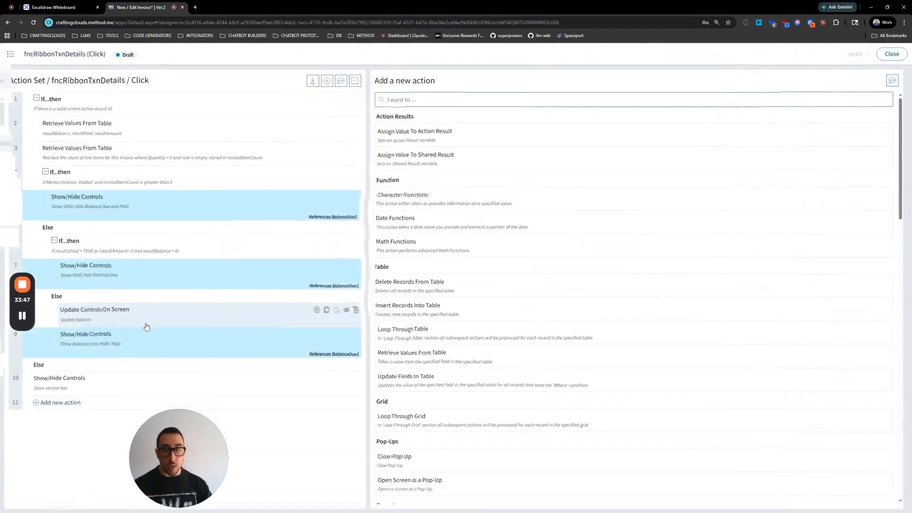
left_click(149, 336)
left_click(190, 315)
left_click(317, 310)
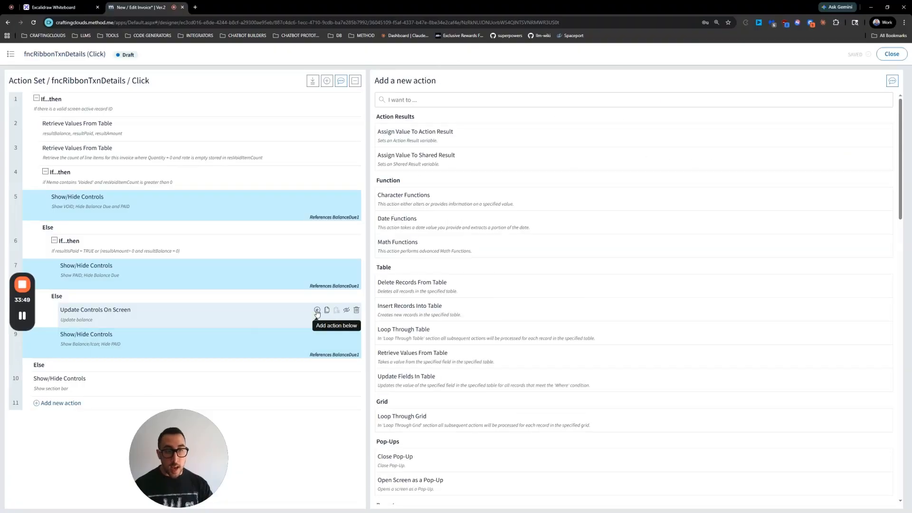
type("conditional")
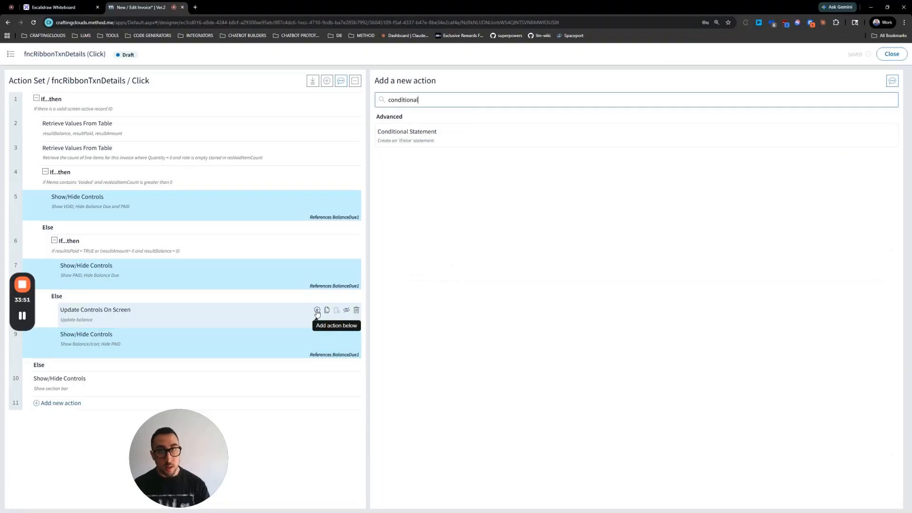
left_click(428, 138)
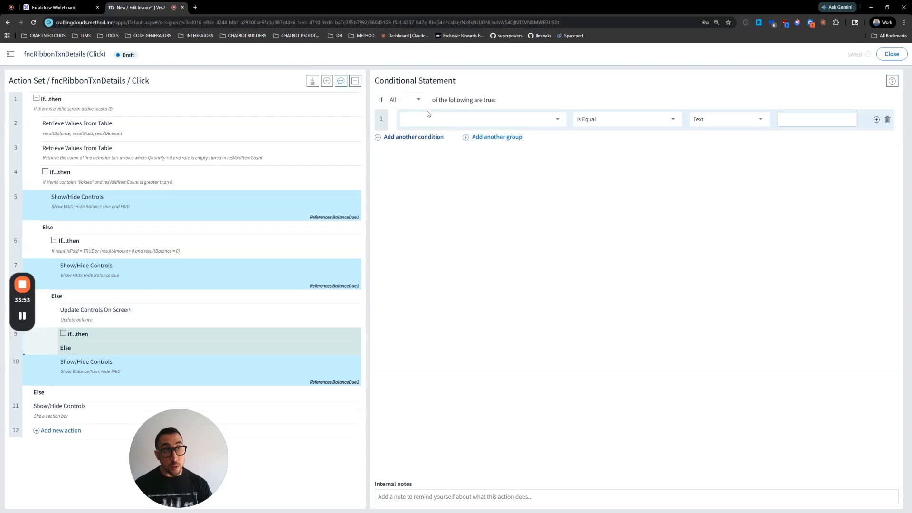
left_click(429, 119)
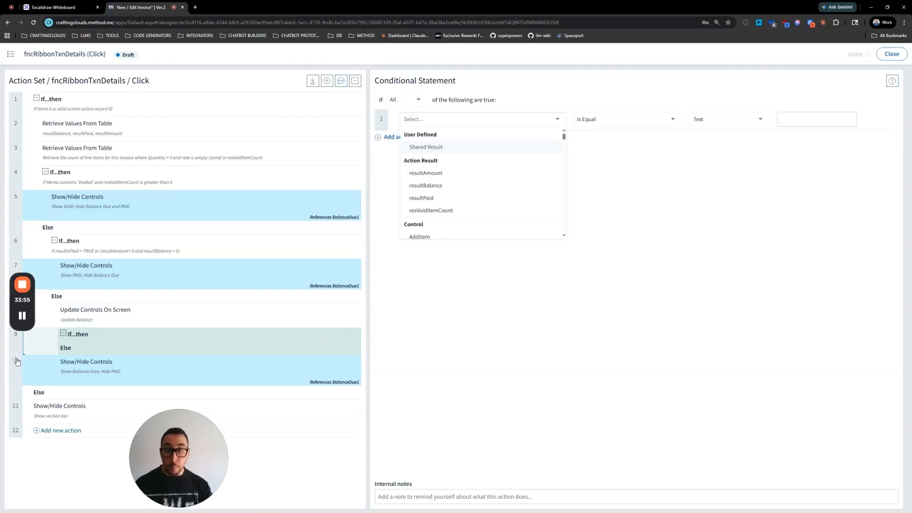
left_click_drag(16, 363, 39, 366)
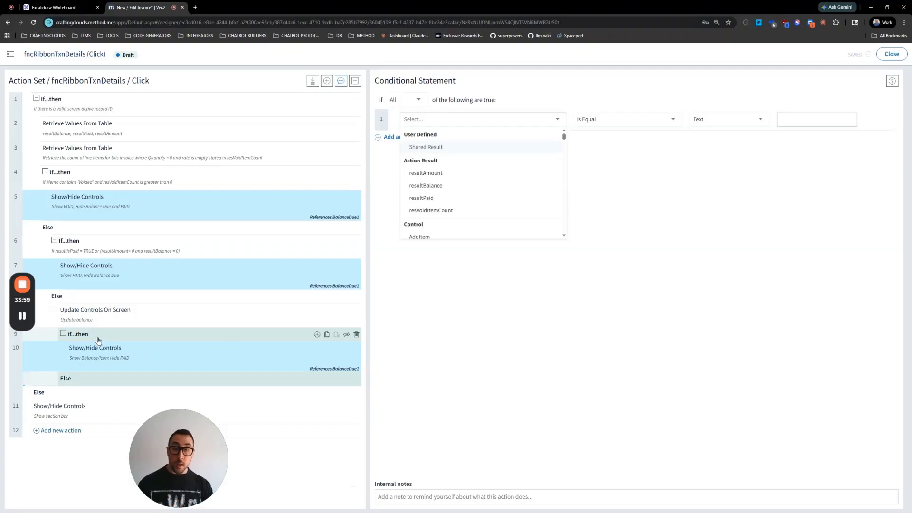
left_click(327, 348)
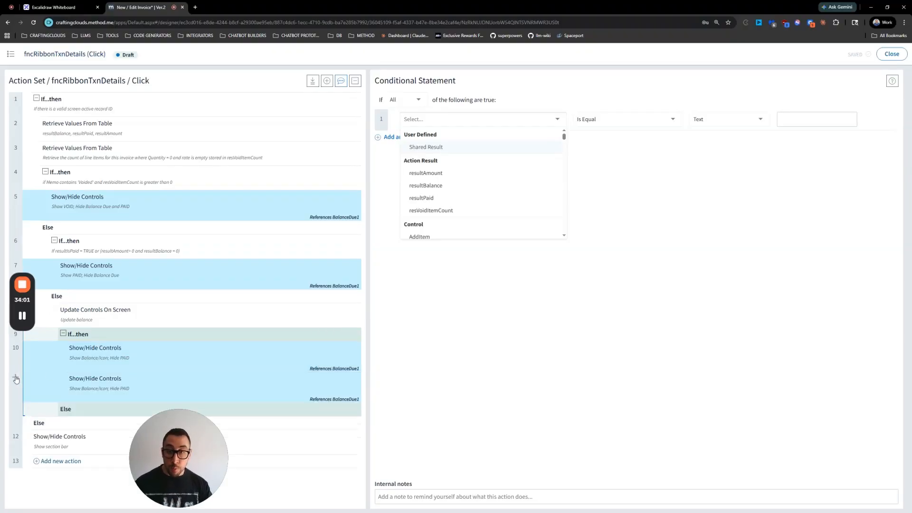
left_click_drag(63, 376, 90, 421)
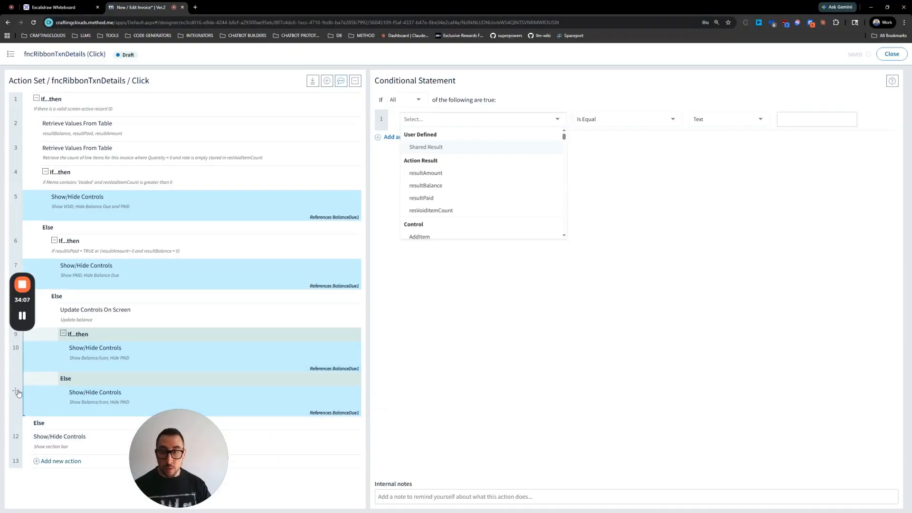
left_click_drag(17, 394, 88, 339)
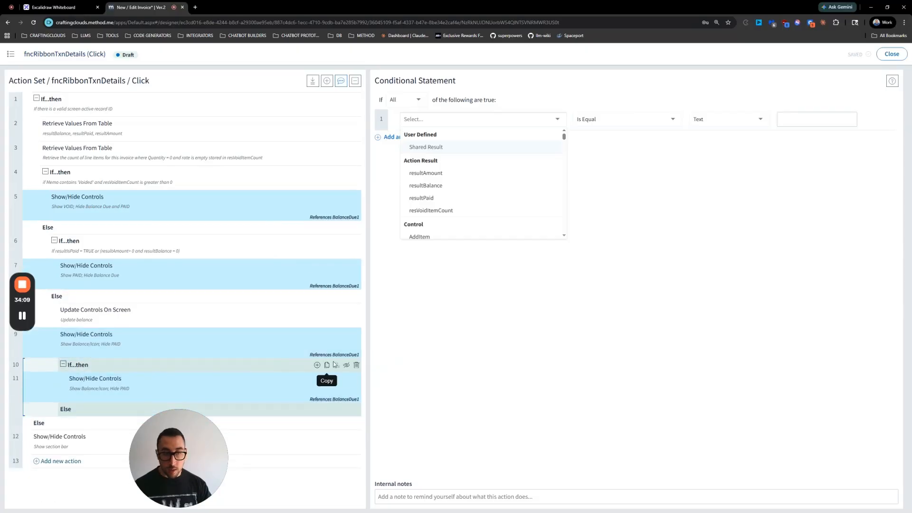
left_click(357, 365)
left_click(523, 304)
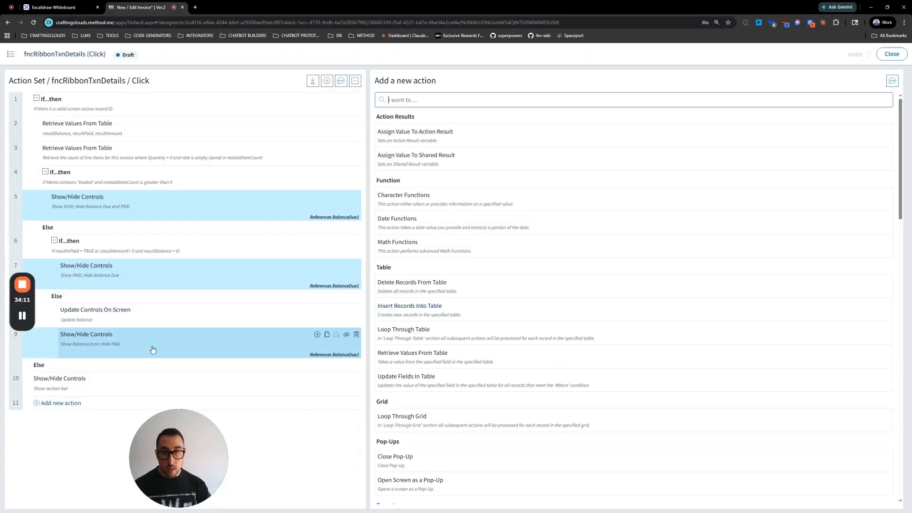
Step: Inspect the "Show Balance/Icon; Hide PAID" action and the Hide Fields action in Screen(Active Record Change), then close the screen designer
left_click(153, 350)
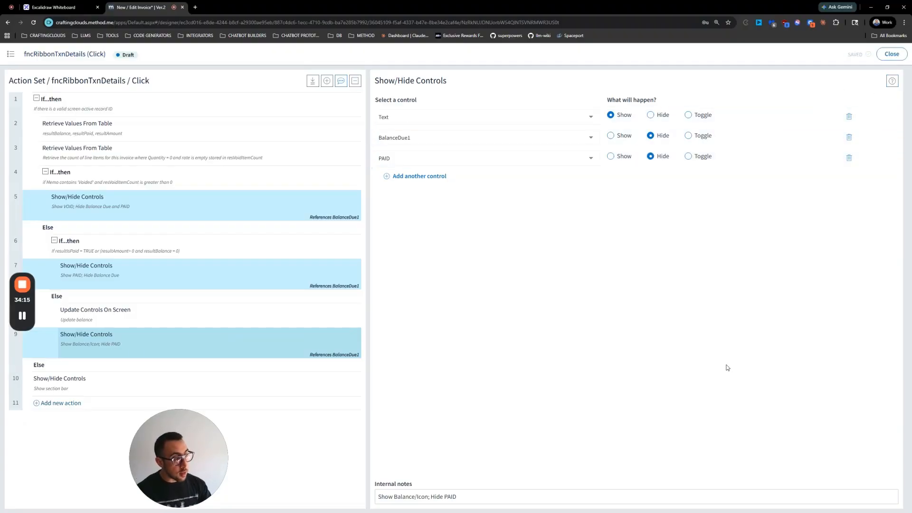
key("Escape")
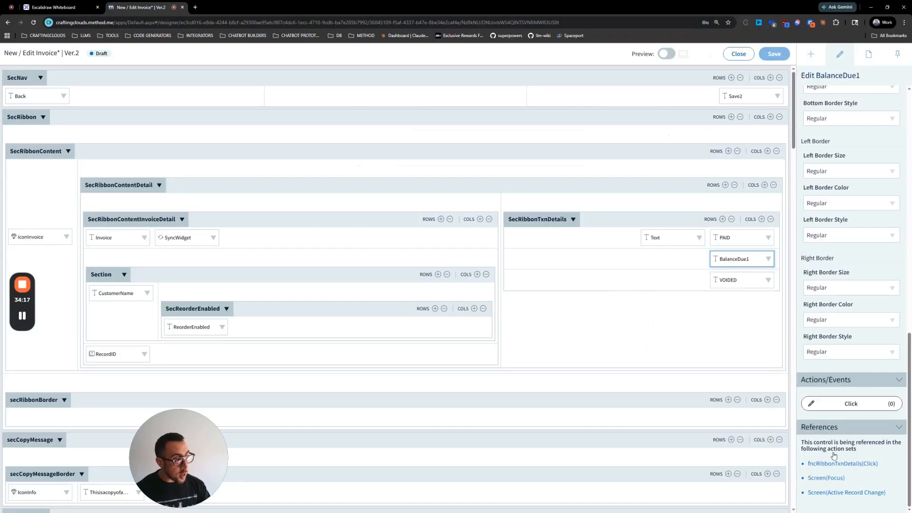
left_click(824, 495)
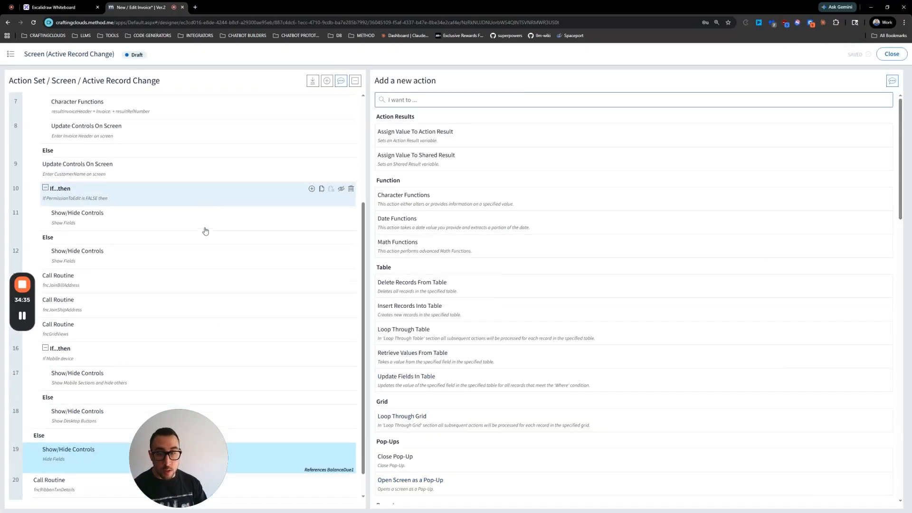
left_click(51, 419)
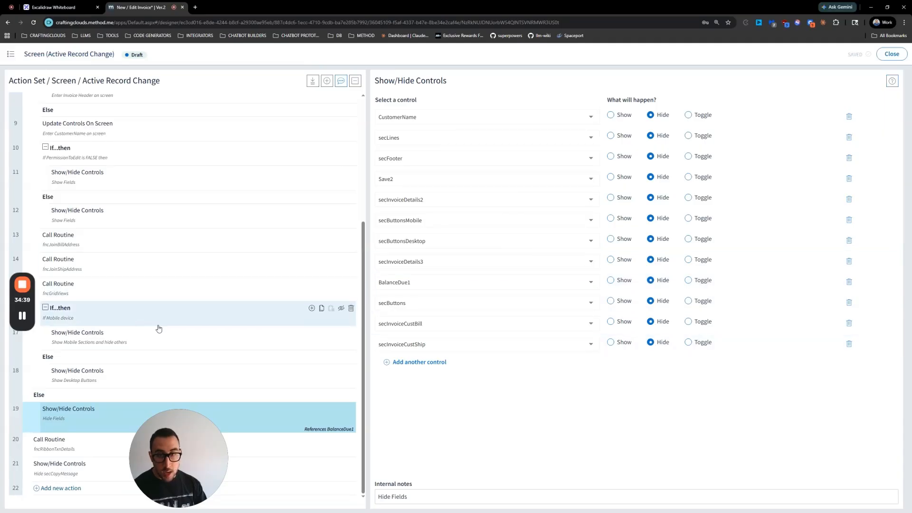
scroll(145, 366, "up", 2)
scroll(144, 366, "up", 3)
left_click(884, 55)
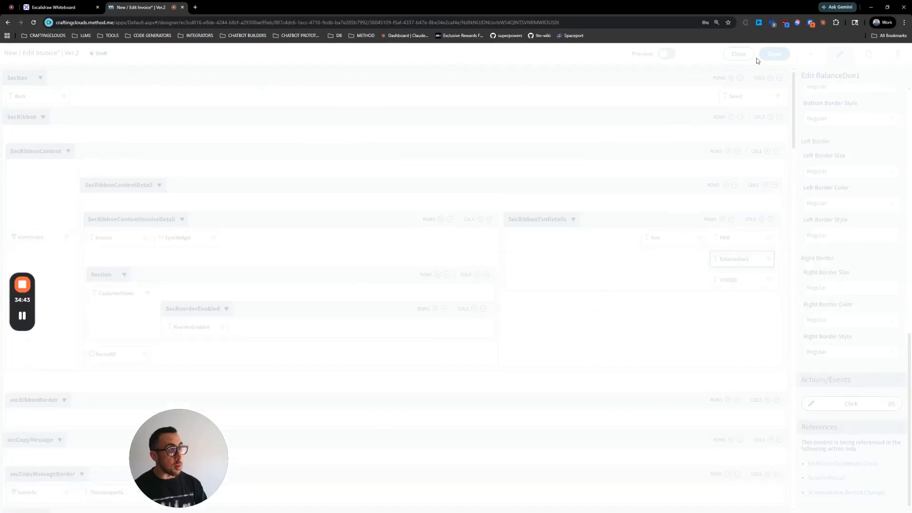
left_click(739, 56)
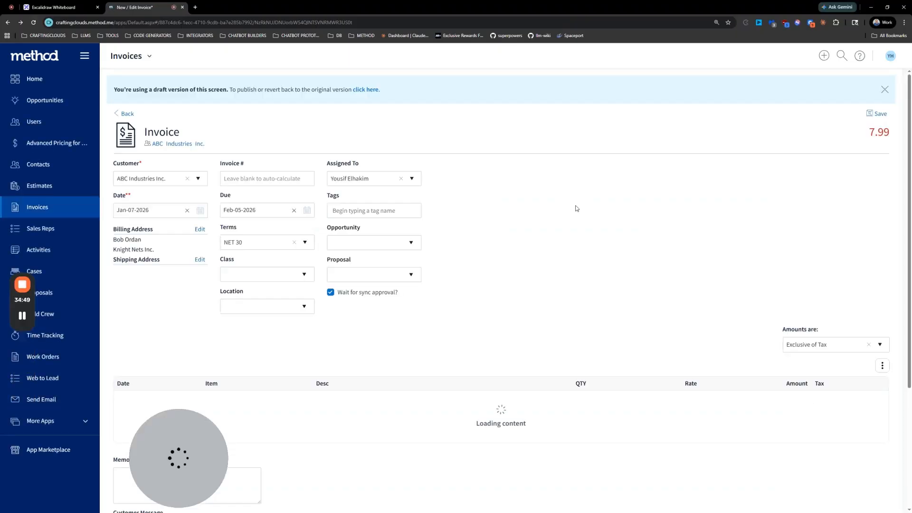
Step: Reopen the invoice screen for customization and check the settings of the ribbon's PAID, BalanceDue1, VOIDED and Text controls
left_click(149, 56)
left_click(143, 88)
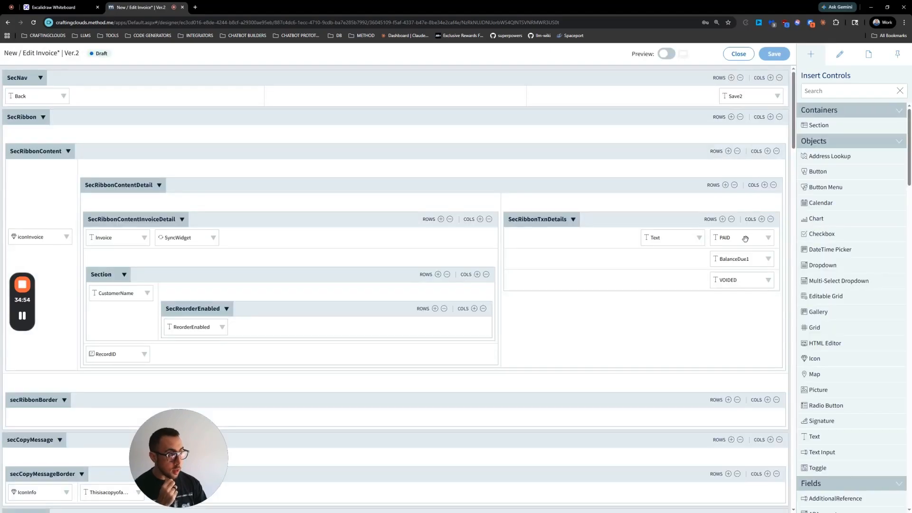
left_click(744, 239)
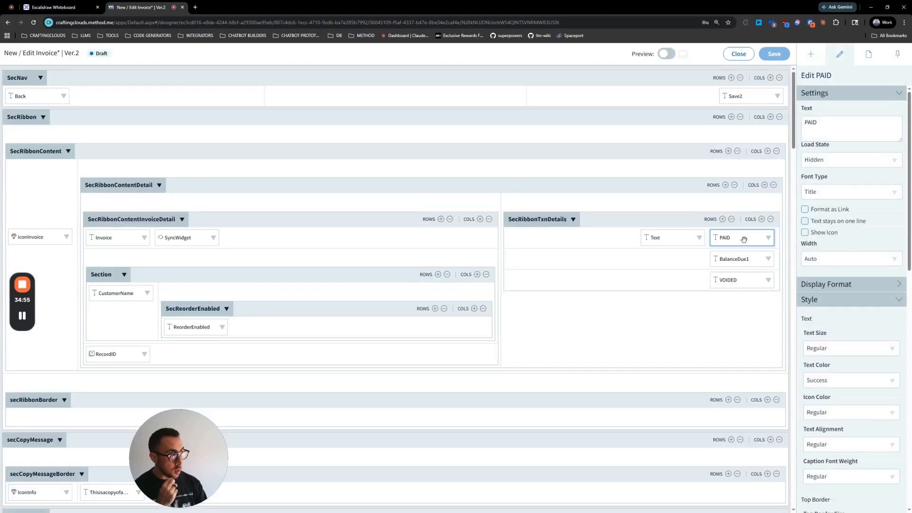
left_click(738, 255)
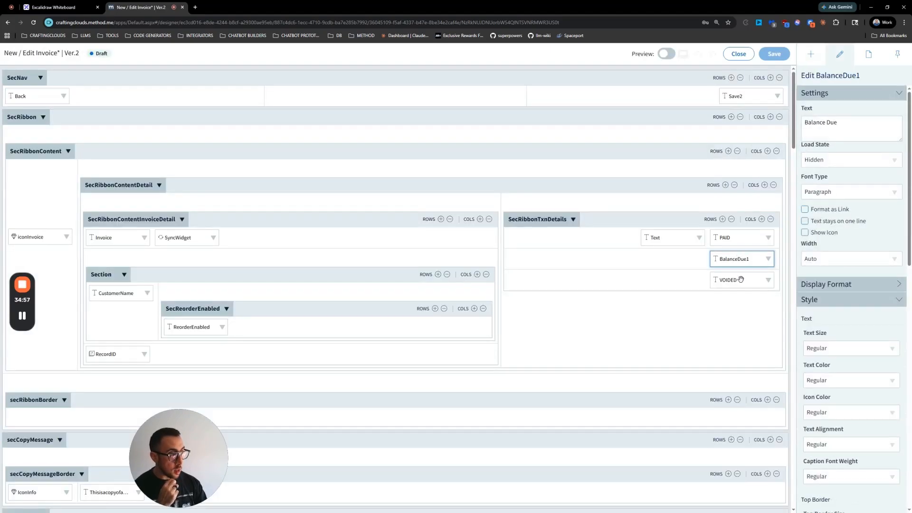
left_click(741, 279)
left_click(672, 238)
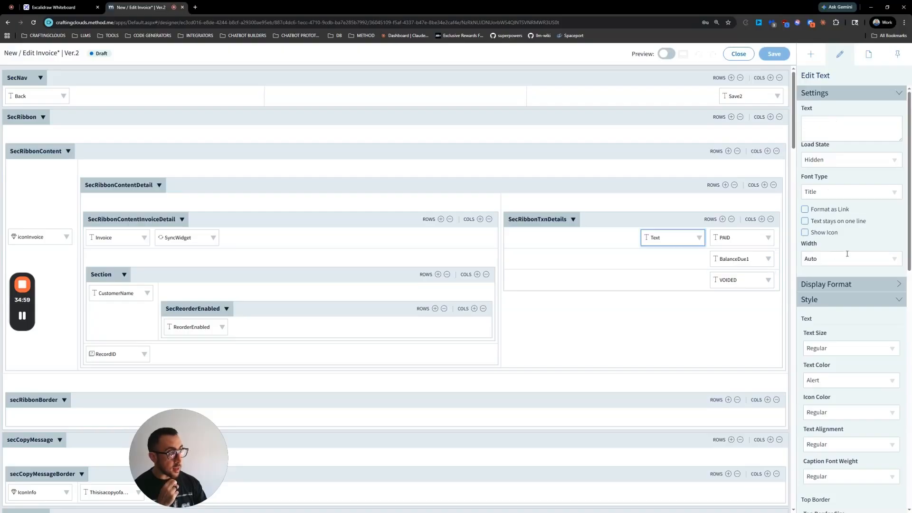
Step: In the fncRibbonTxnDetails(Click) action set referencing Text, set Text to Hide in the "Show Balance/Icon; Hide PAID" action and close the set
scroll(847, 257, "down", 10)
left_click(844, 492)
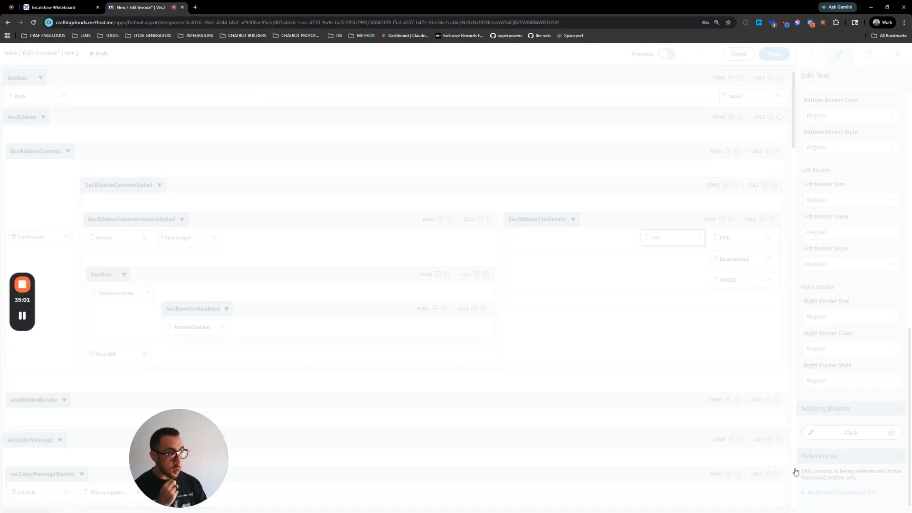
left_click(118, 206)
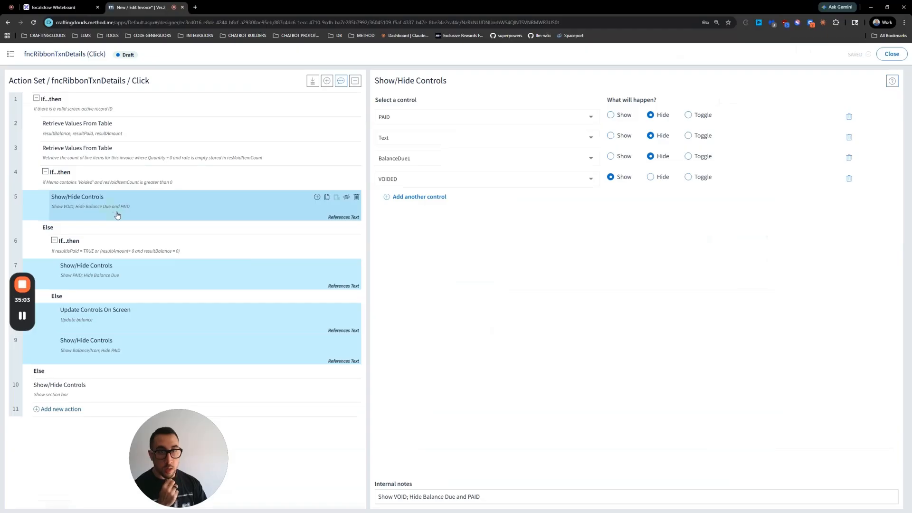
left_click(197, 282)
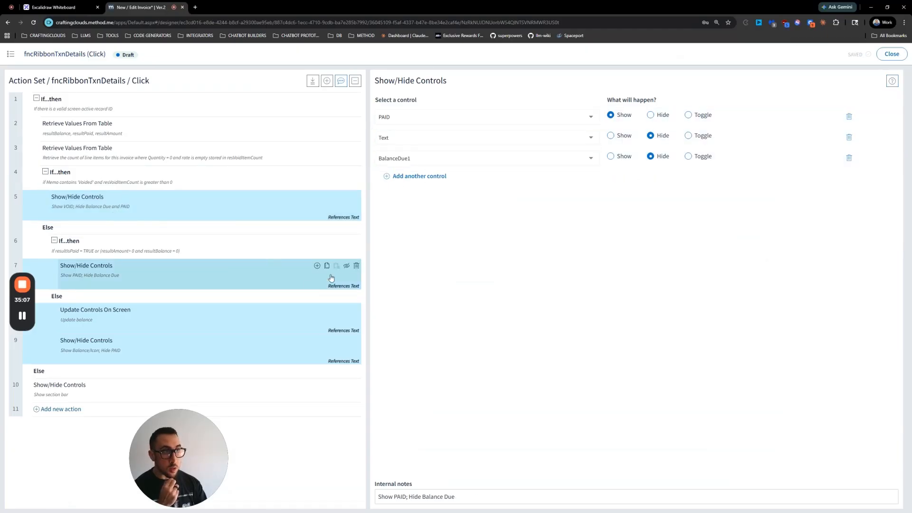
left_click(209, 328)
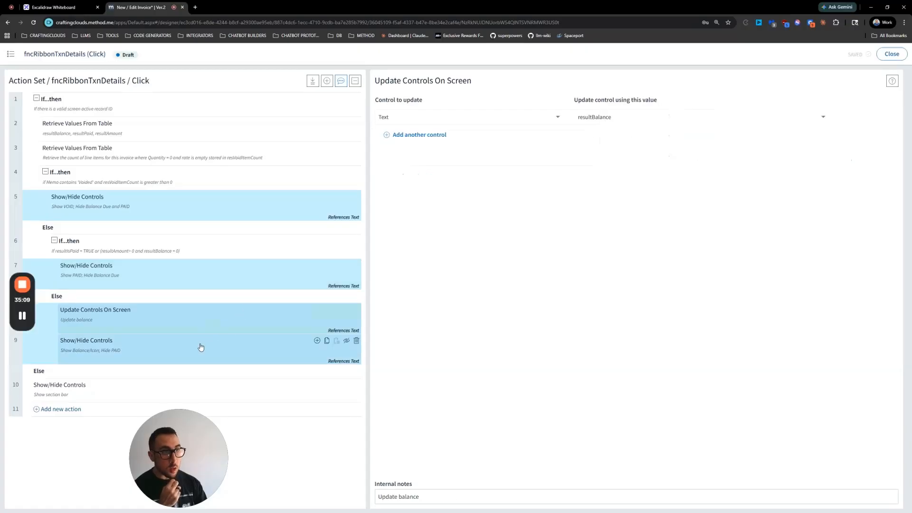
left_click(201, 347)
left_click(650, 115)
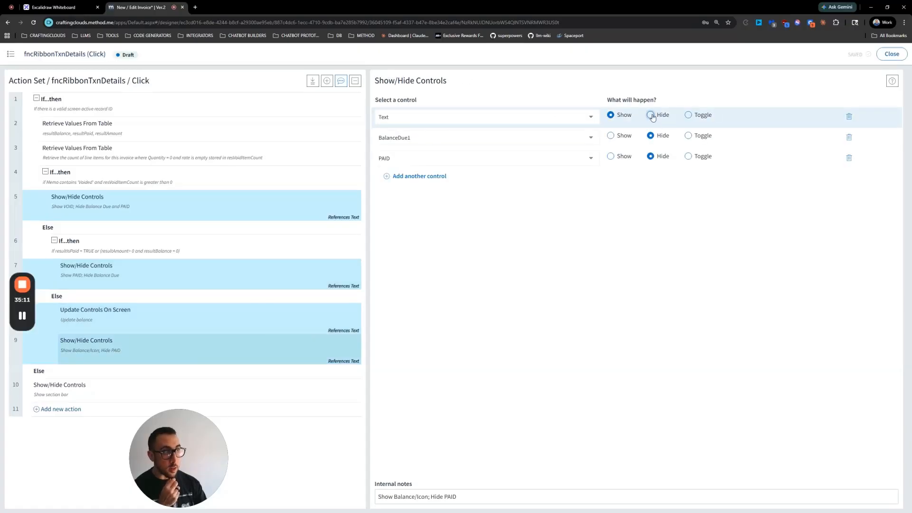
left_click(891, 54)
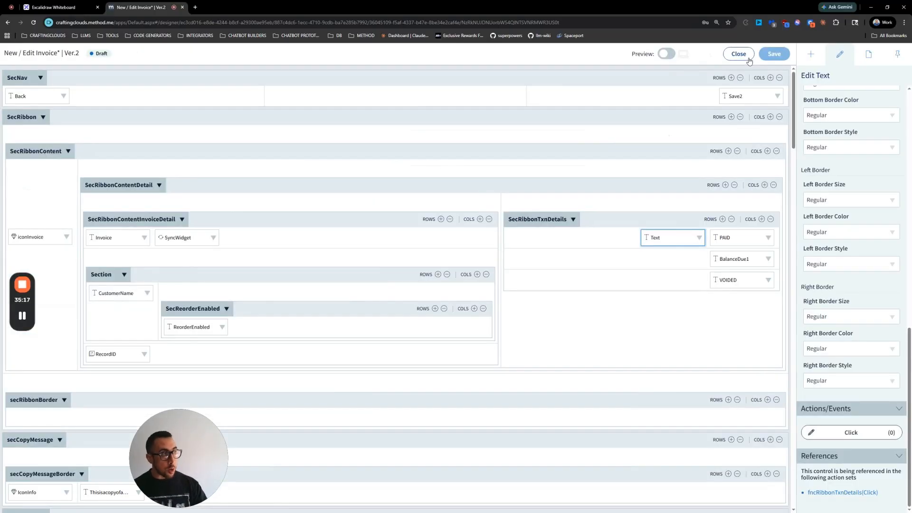
Step: Close the screen designer and check the invoice's ribbon and footer for any balance or total amounts
left_click(749, 57)
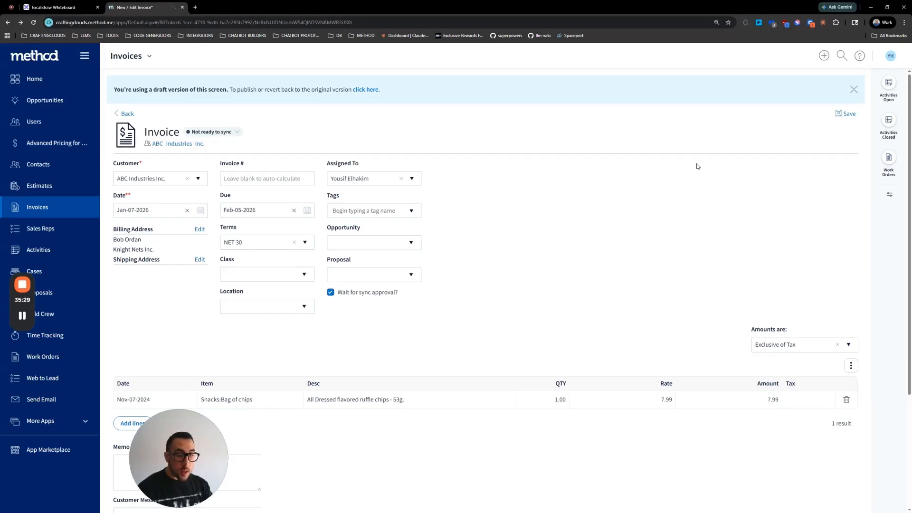
scroll(838, 352, "down", 4)
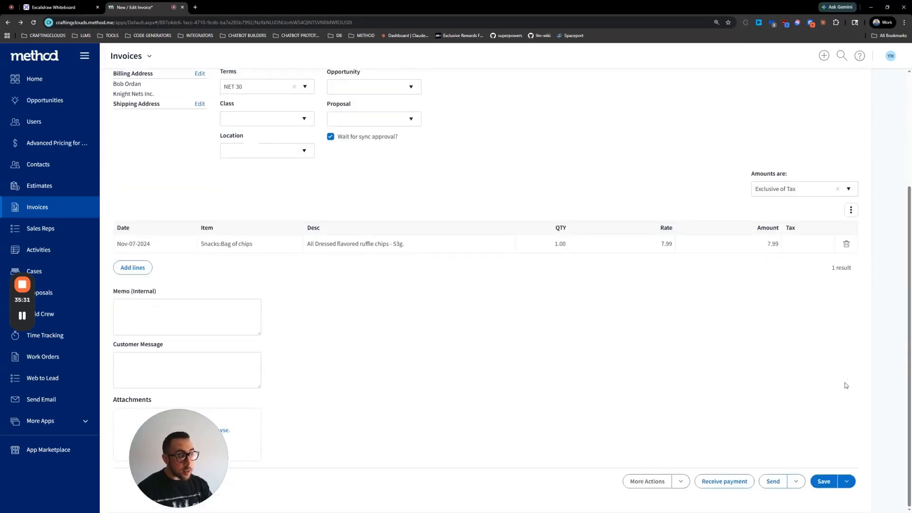
scroll(832, 391, "up", 4)
scroll(821, 285, "down", 3)
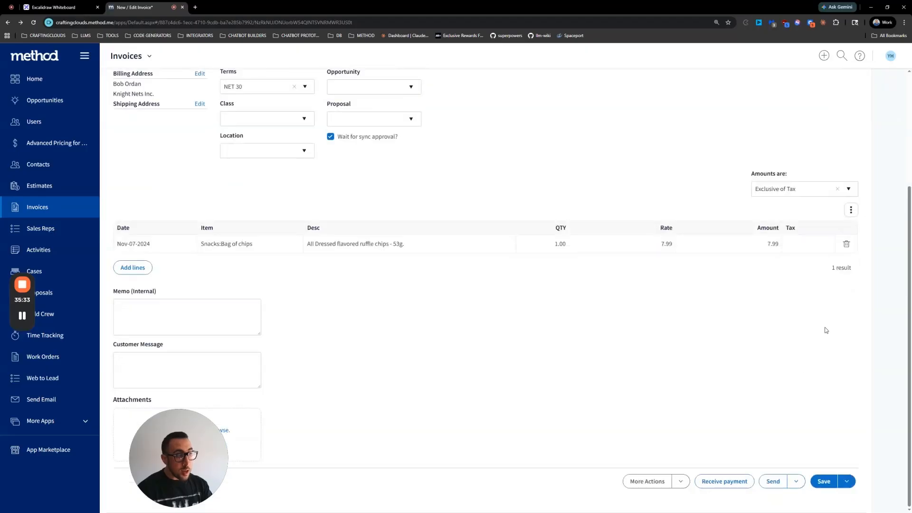
scroll(782, 309, "up", 3)
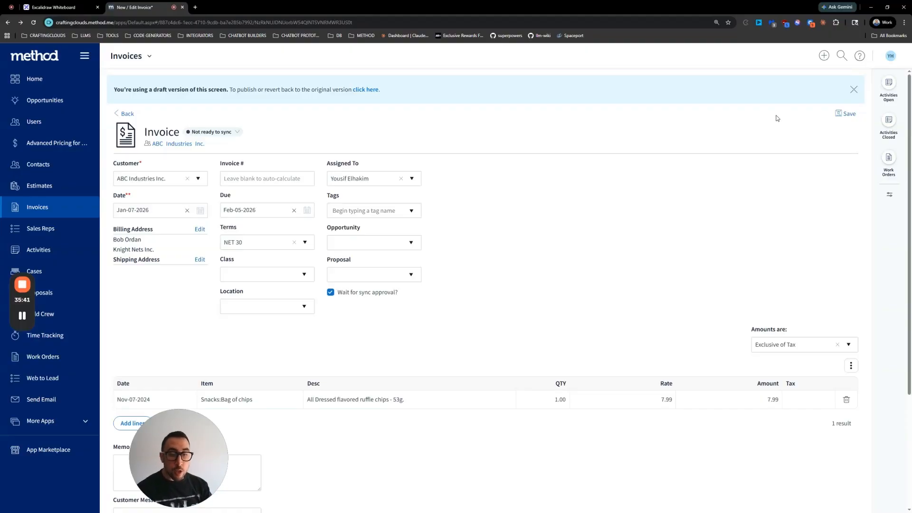
Step: Return to the home page, go to the invoice list and open the ABC Industries Inc. invoice created Jan-07-2026
left_click(74, 85)
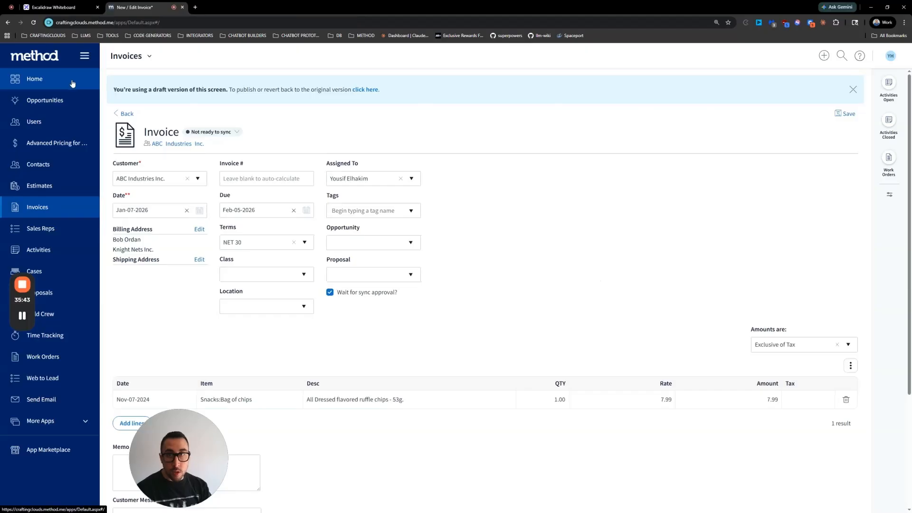
scroll(590, 243, "down", 3)
scroll(591, 243, "up", 3)
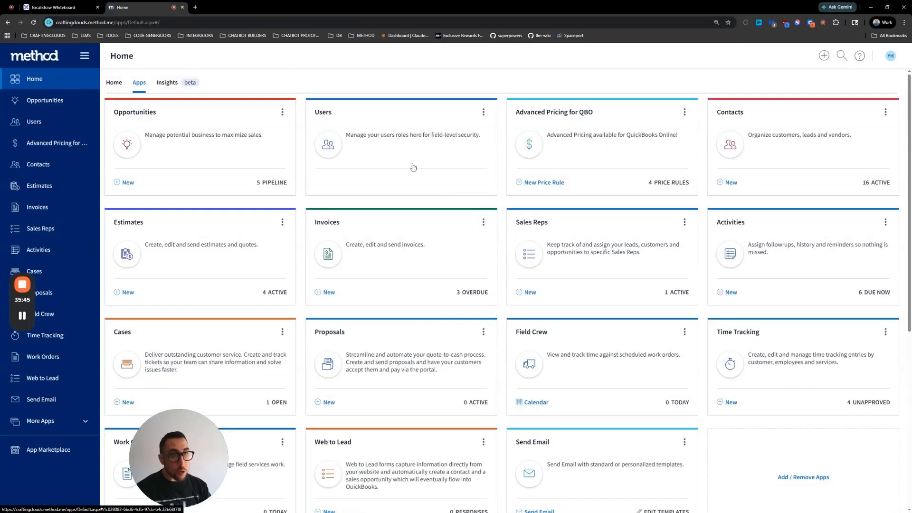
left_click(399, 152)
left_click(478, 142)
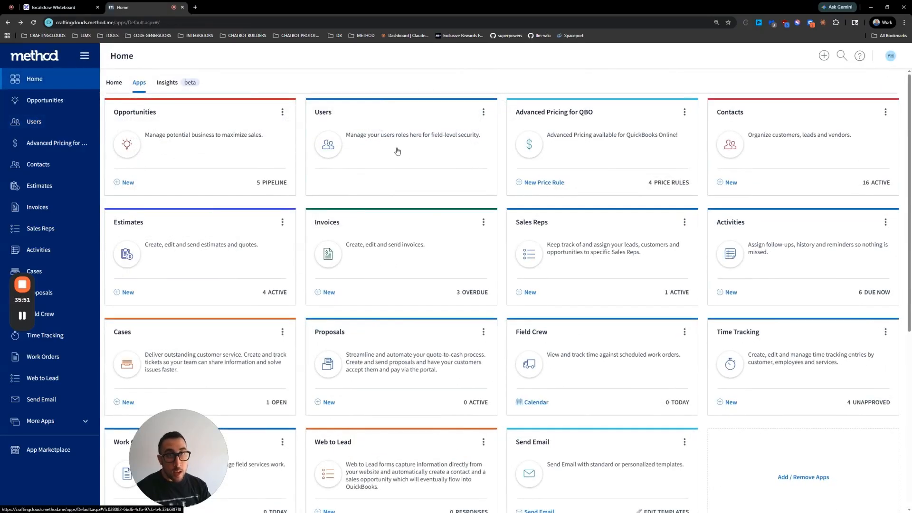
left_click(404, 235)
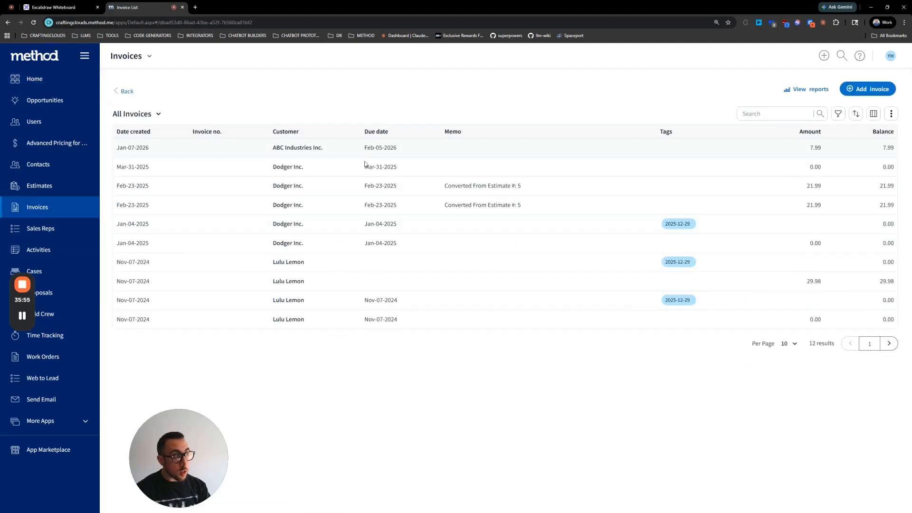
left_click(541, 145)
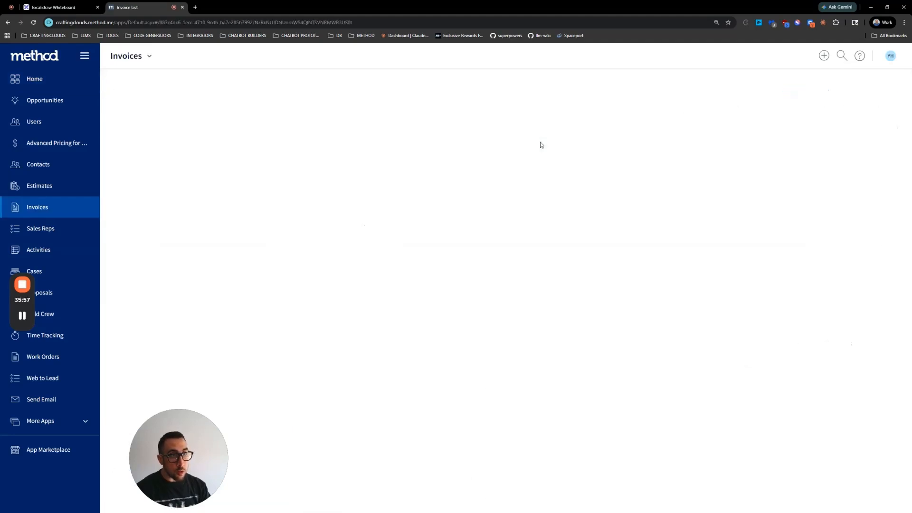
Step: Check the totals section at the end of the opened invoice, from Subtotal through Balance Due
scroll(770, 364, "down", 3)
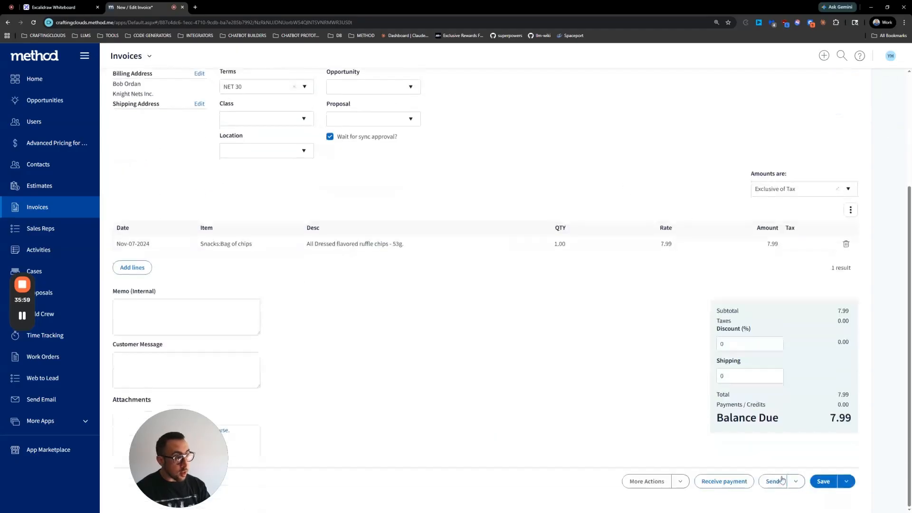
left_click_drag(853, 424, 717, 297)
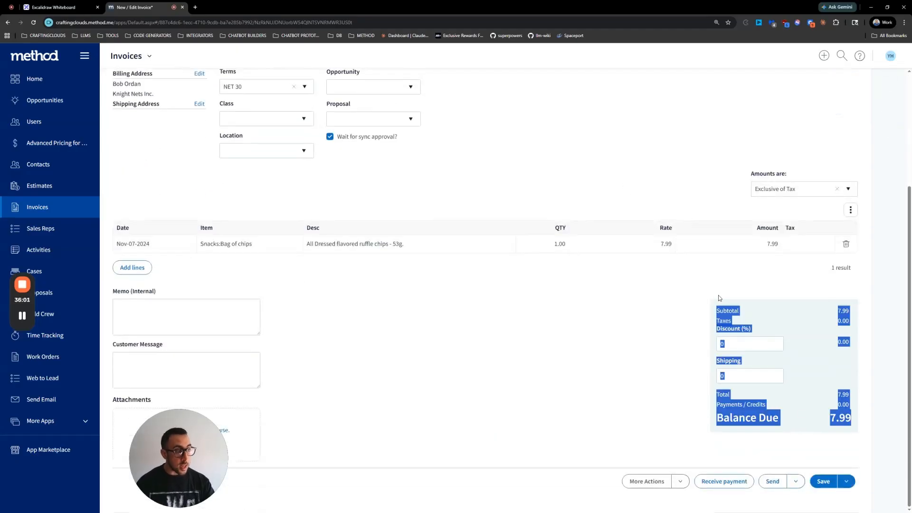
left_click(708, 304)
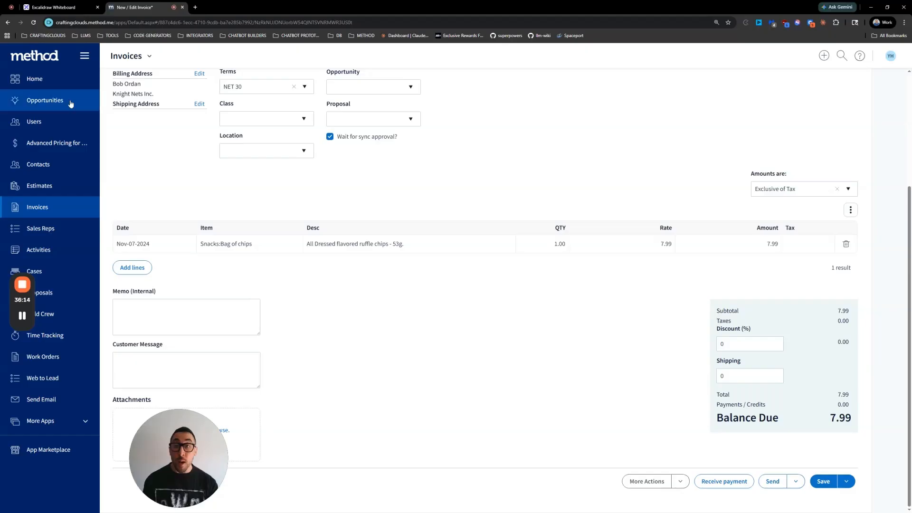
Step: Go to the Users list and open the role choices for the user with the Admin role
left_click(65, 120)
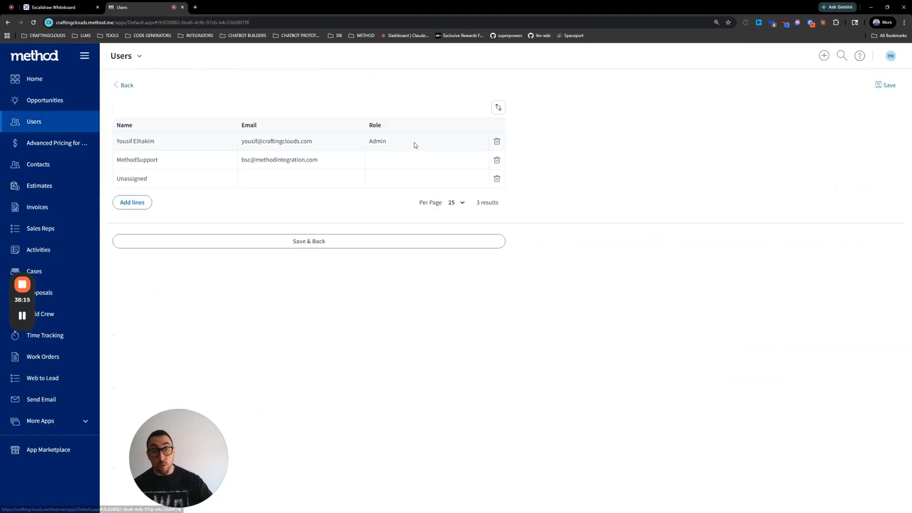
left_click(454, 143)
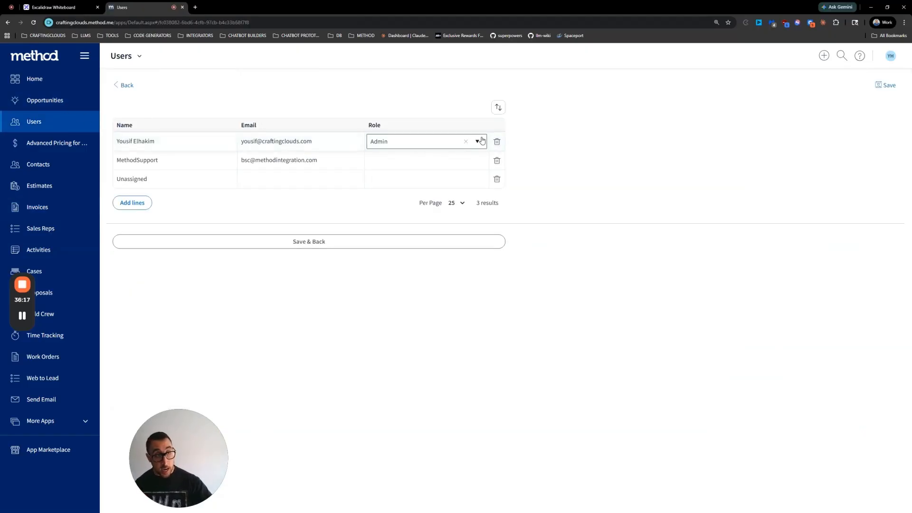
left_click(478, 141)
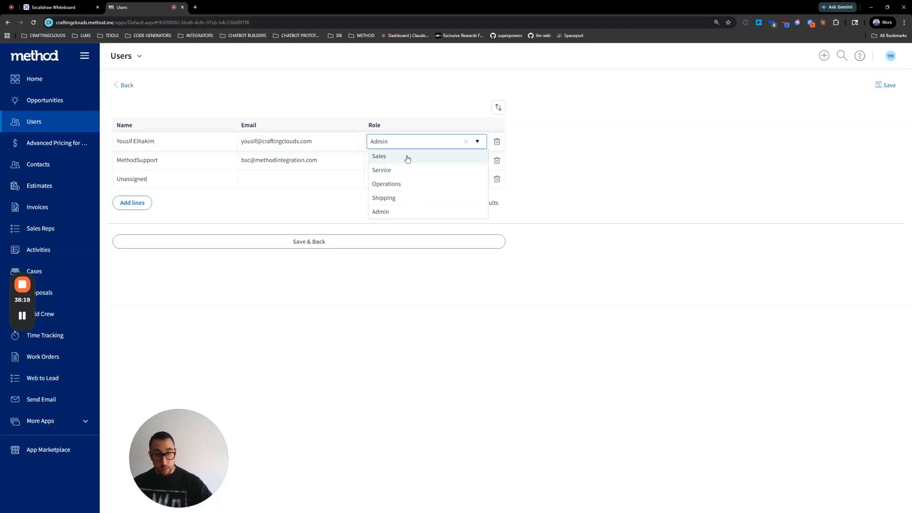